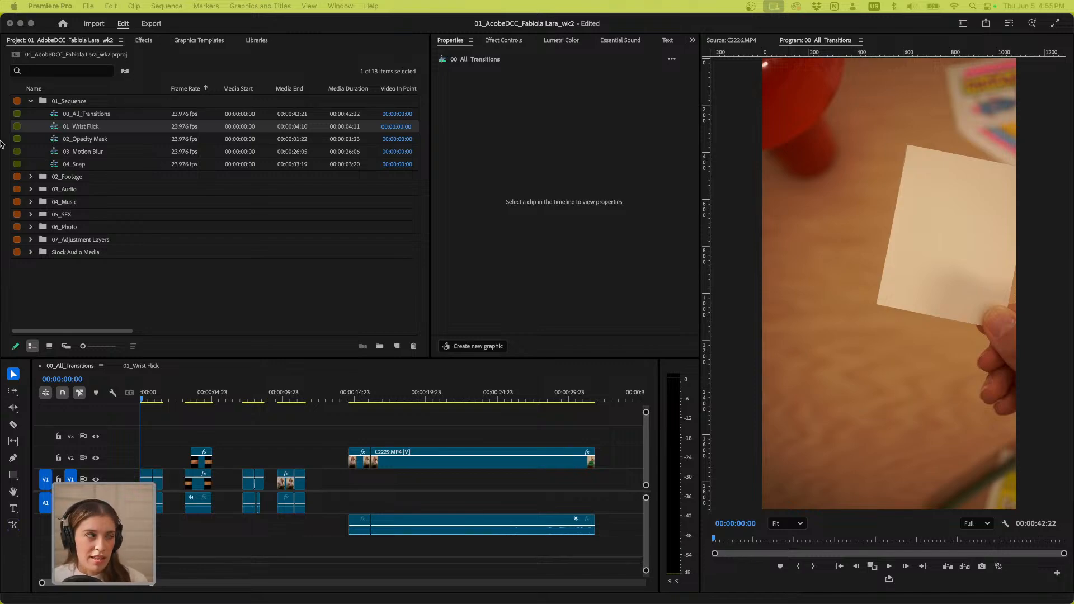
Open the 00_All_Transitions sequence and move the C2229.MP4 clips at its end down to tracks V1 and A1
{"action": "left_click", "coordinate": [32, 103]}
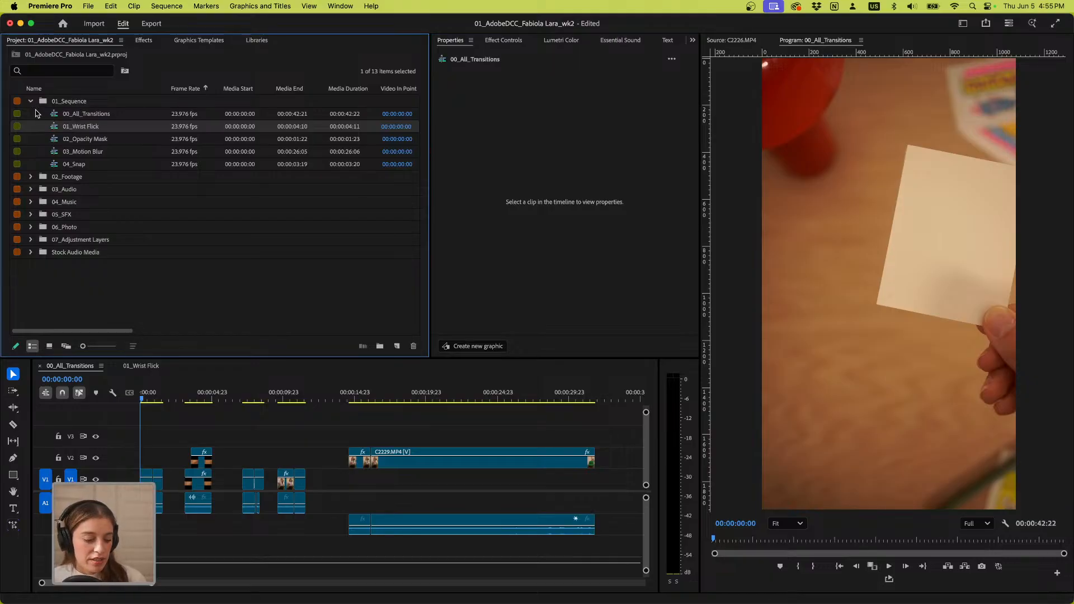
{"action": "double_click", "coordinate": [90, 114]}
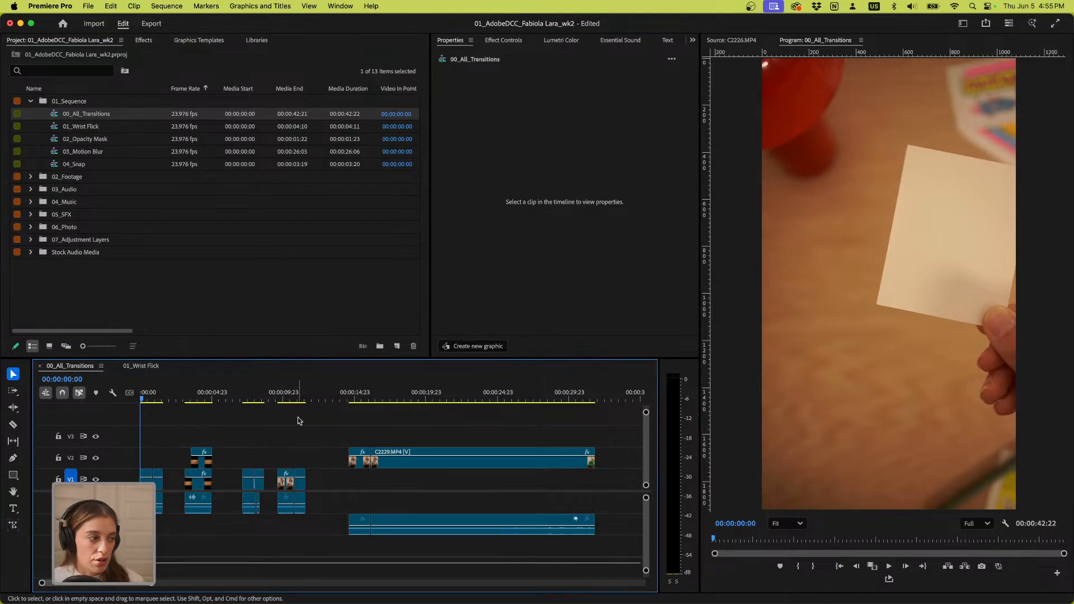
{"action": "left_click_drag", "start_coordinate": [341, 431], "coordinate": [386, 506]}
{"action": "left_click", "coordinate": [65, 104]}
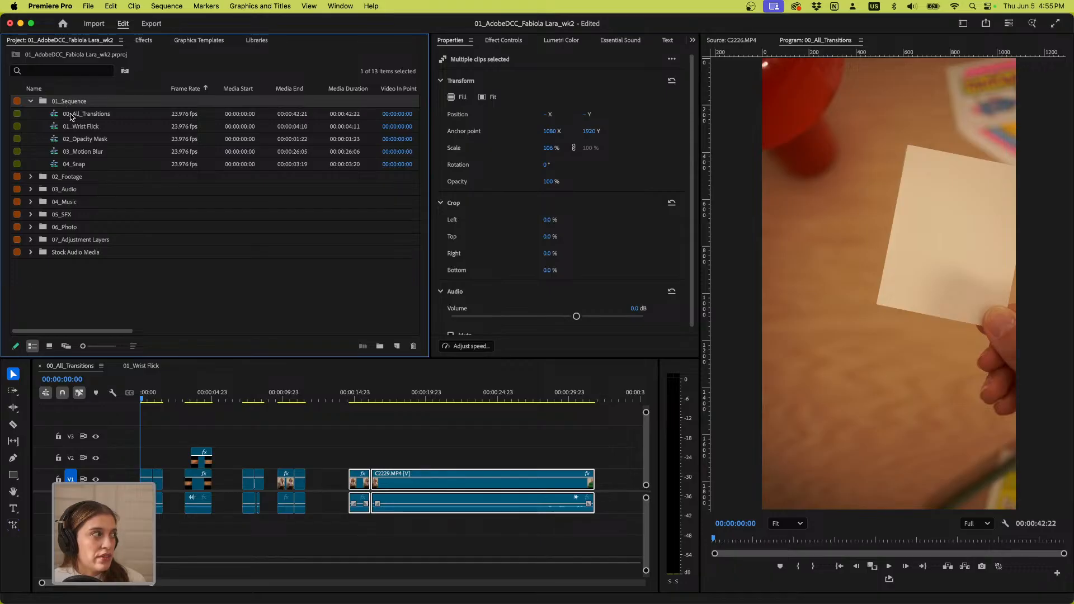
{"action": "left_click", "coordinate": [70, 115]}
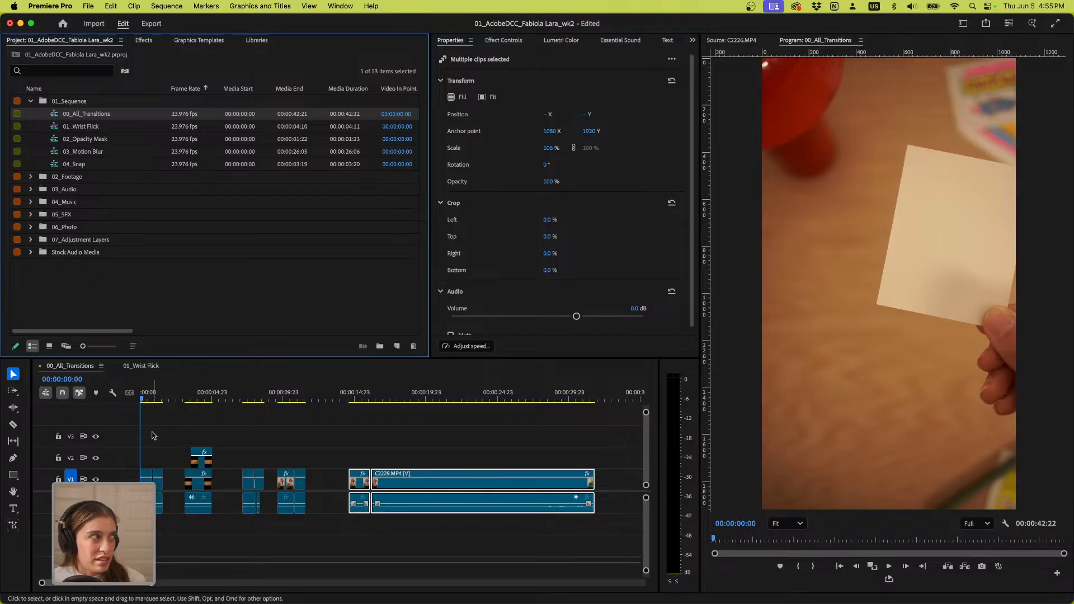
{"action": "key", "text": "="}
{"action": "key", "text": "="}
{"action": "key", "text": "="}
{"action": "key", "text": "="}
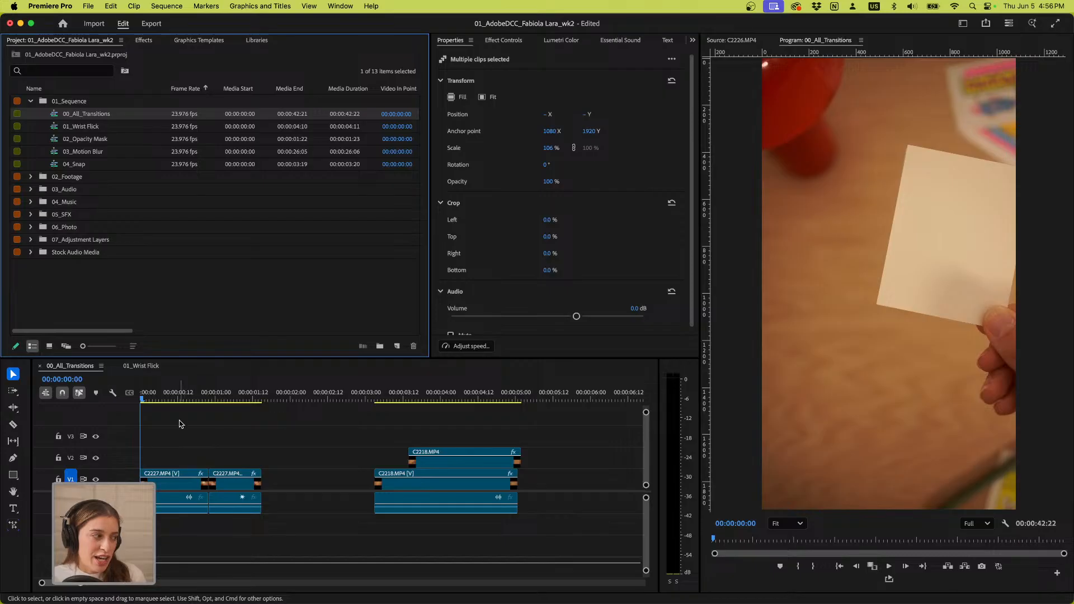
{"action": "left_click", "coordinate": [141, 400]}
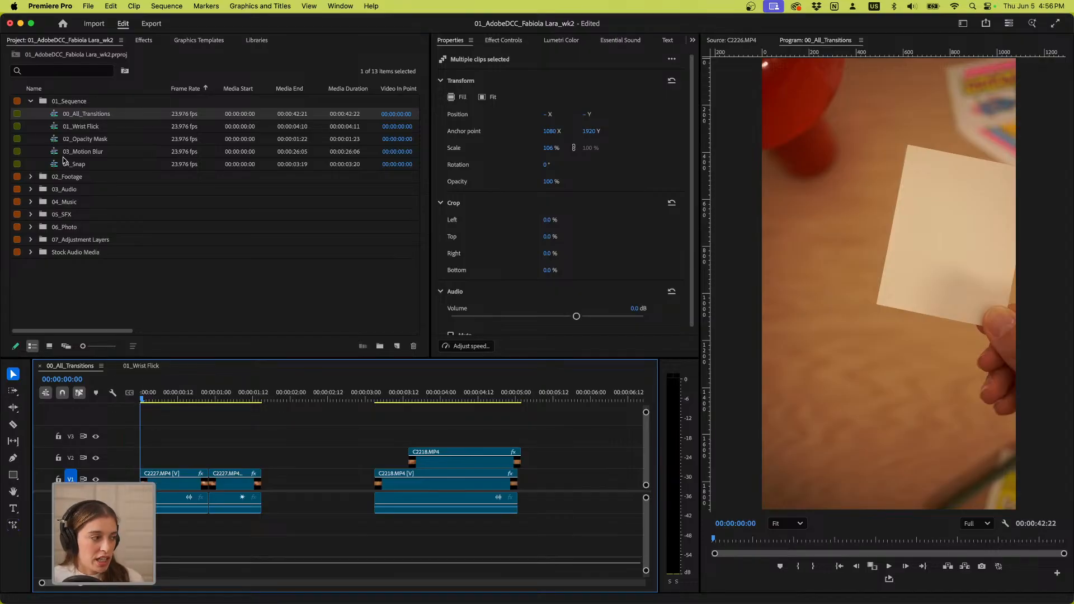
Open the 01_Wrist Flick sequence and play its first transition from the start
{"action": "double_click", "coordinate": [75, 126]}
{"action": "left_click_drag", "start_coordinate": [151, 401], "coordinate": [134, 399]}
{"action": "key", "text": "minus"}
{"action": "key", "text": "minus"}
{"action": "key", "text": "minus"}
{"action": "key", "text": "minus"}
{"action": "key", "text": "equal"}
{"action": "key", "text": "equal"}
{"action": "key", "text": "equal"}
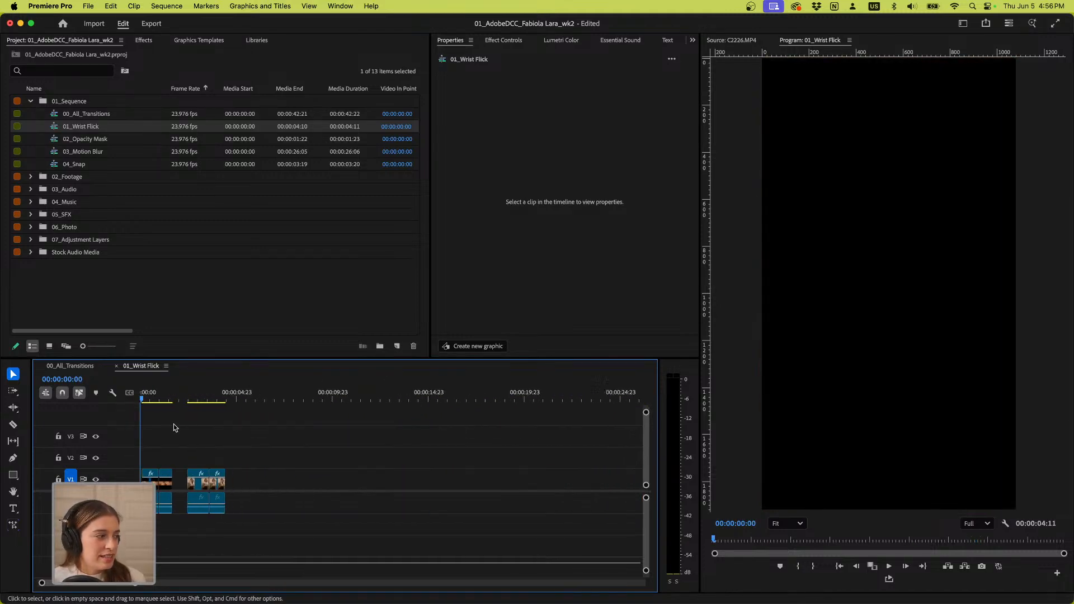
{"action": "key", "text": "equal"}
{"action": "key", "text": "equal"}
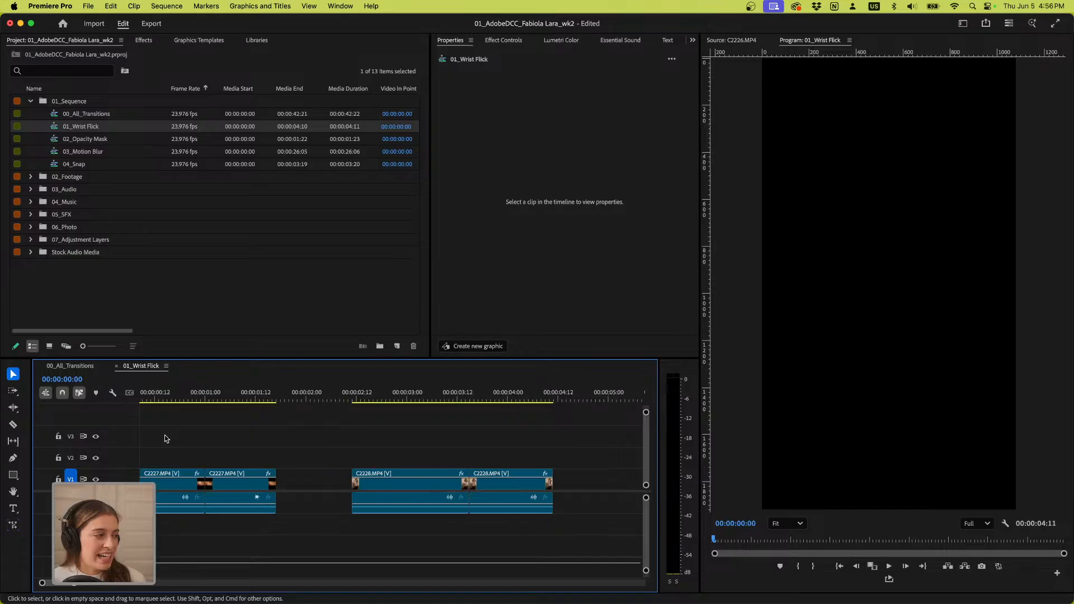
{"action": "left_click_drag", "start_coordinate": [159, 398], "coordinate": [146, 397]}
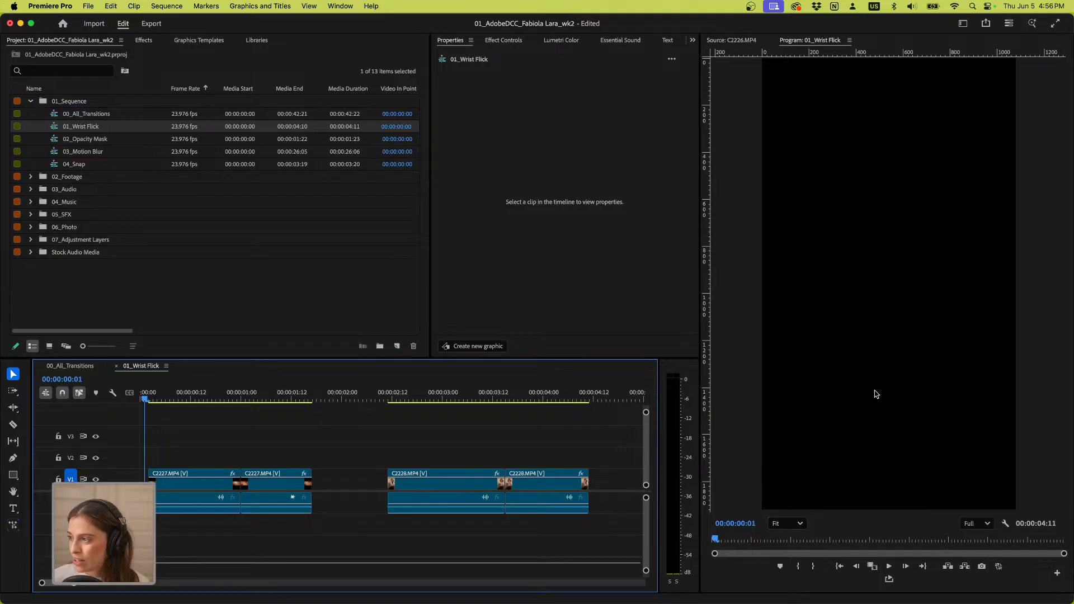
{"action": "key", "text": "space"}
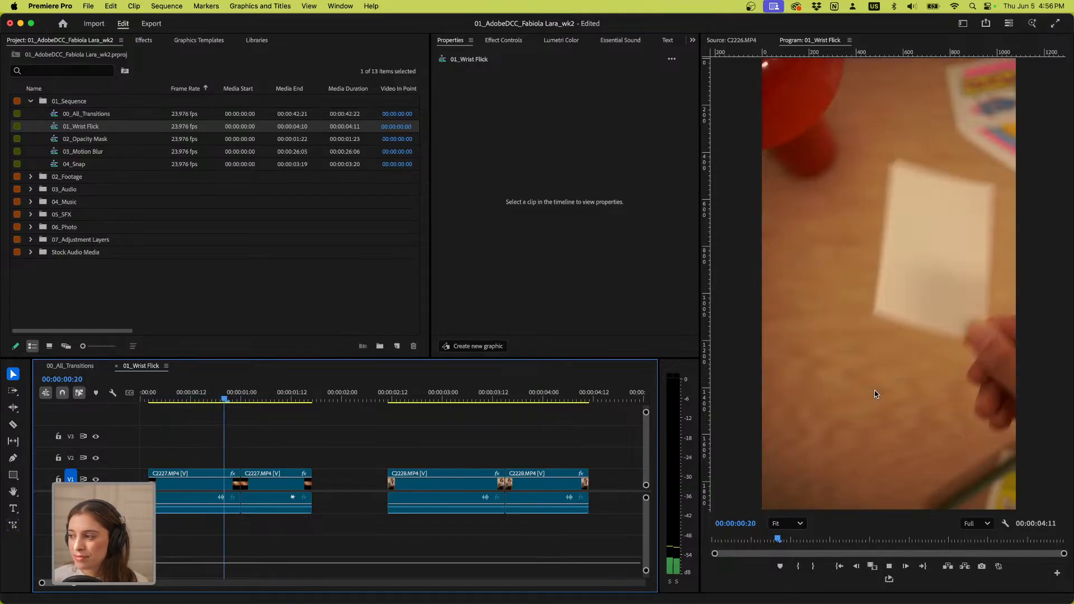
{"action": "key", "text": "space"}
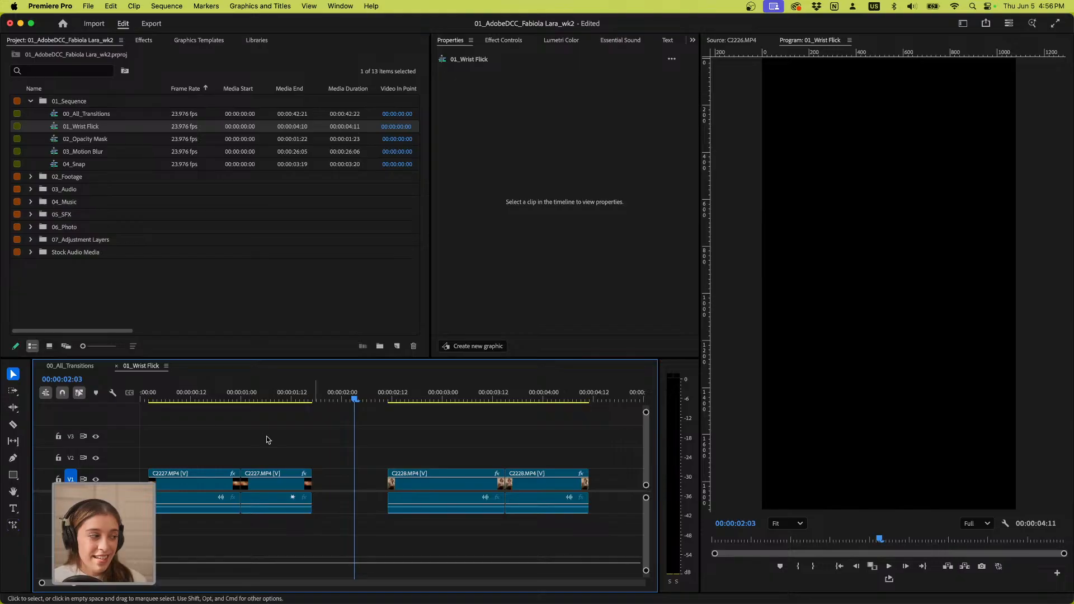
Shift the two C2227.MP4 clips forward, extend the first clip's start back to the sequence start, and play the result
{"action": "left_click", "coordinate": [149, 397]}
{"action": "left_click", "coordinate": [177, 397]}
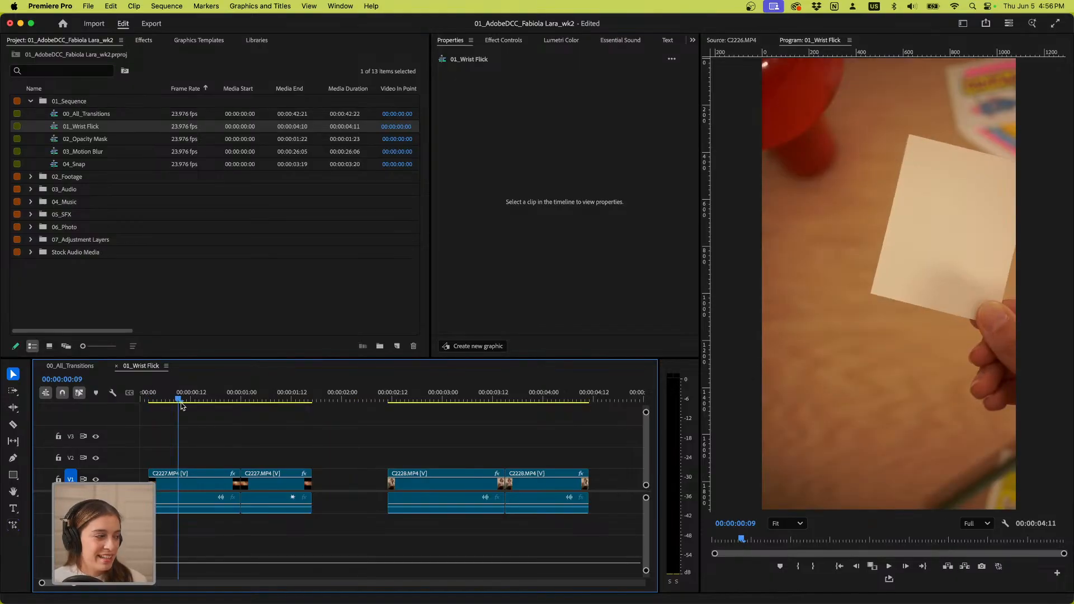
{"action": "left_click_drag", "start_coordinate": [154, 440], "coordinate": [315, 490]}
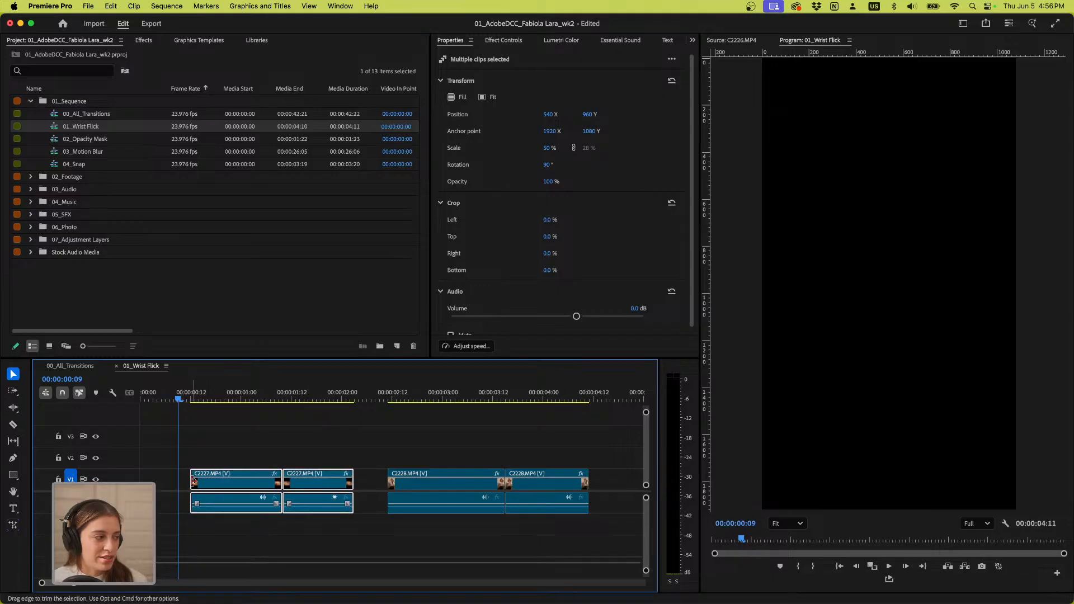
{"action": "left_click_drag", "start_coordinate": [192, 481], "coordinate": [141, 481]}
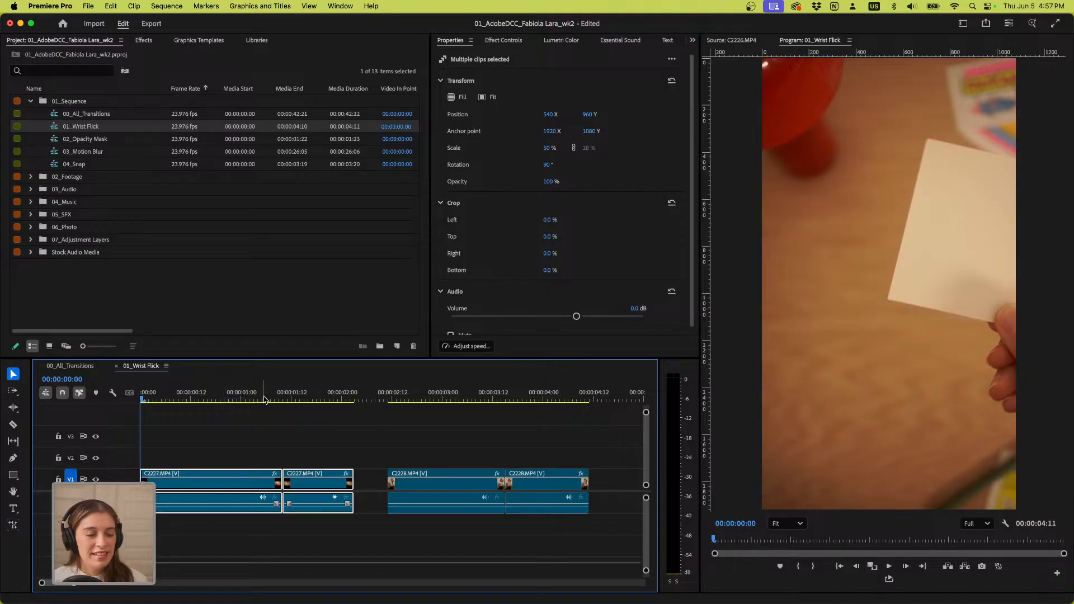
{"action": "key", "text": "space"}
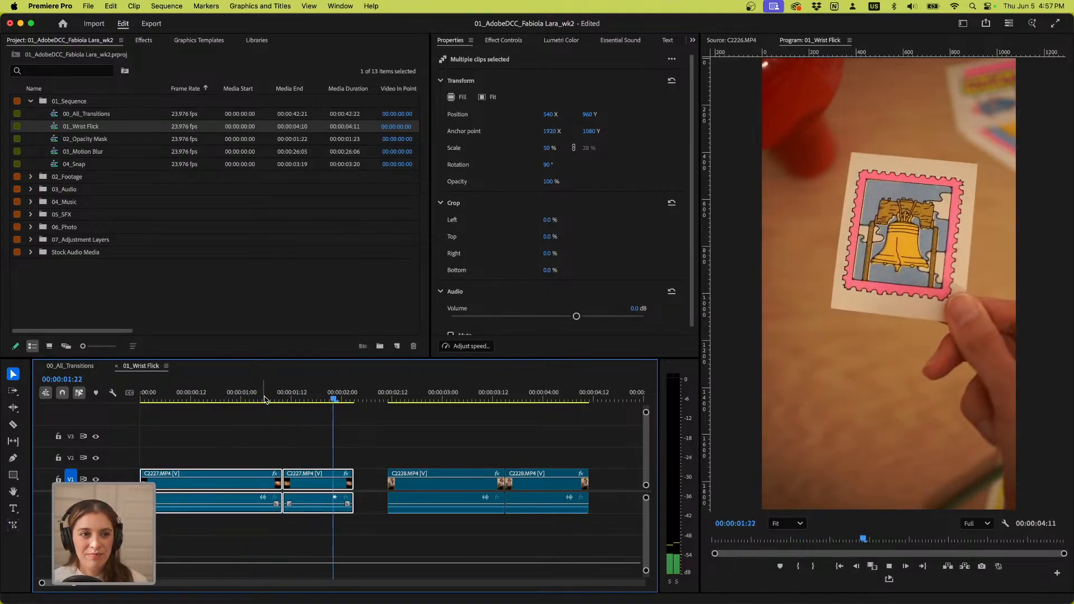
{"action": "key", "text": "space"}
Shift the two C2228.MP4 clips further along the timeline and trim the end of the second C2227.MP4 clip to 00:00:02:02
{"action": "left_click_drag", "start_coordinate": [416, 455], "coordinate": [615, 504]}
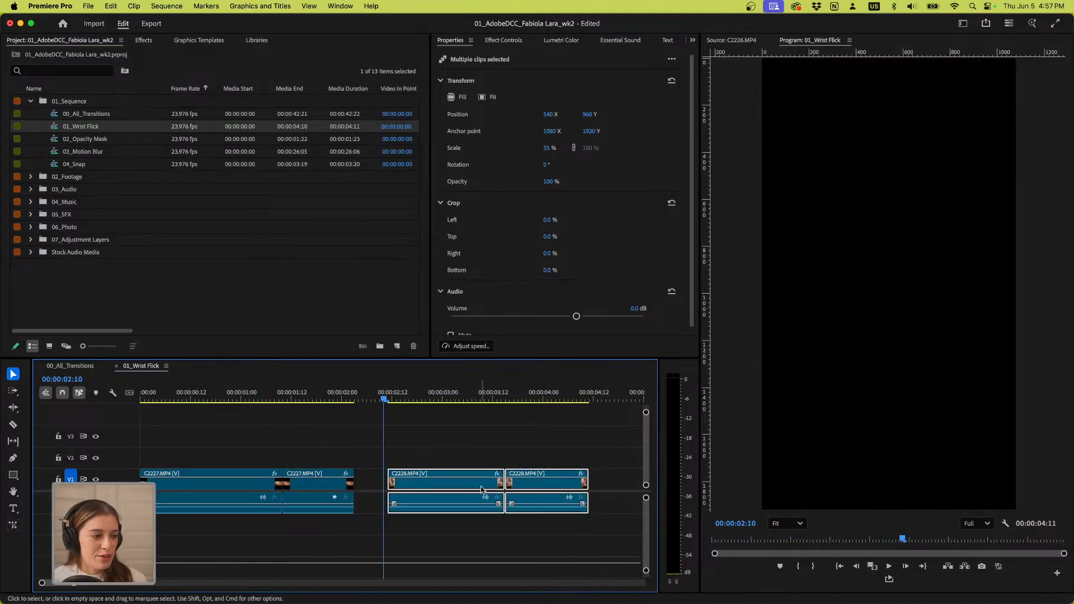
{"action": "left_click_drag", "start_coordinate": [484, 491], "coordinate": [563, 493]}
{"action": "left_click_drag", "start_coordinate": [353, 487], "coordinate": [437, 487]}
{"action": "left_click", "coordinate": [340, 401]}
{"action": "left_click_drag", "start_coordinate": [340, 402], "coordinate": [352, 419]}
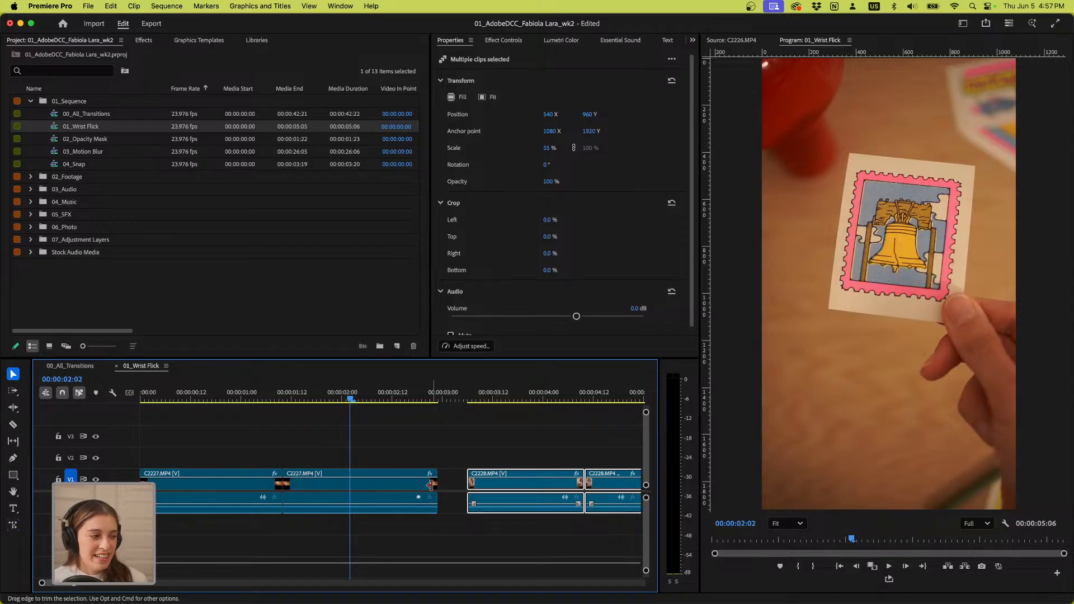
{"action": "left_click_drag", "start_coordinate": [436, 486], "coordinate": [349, 485]}
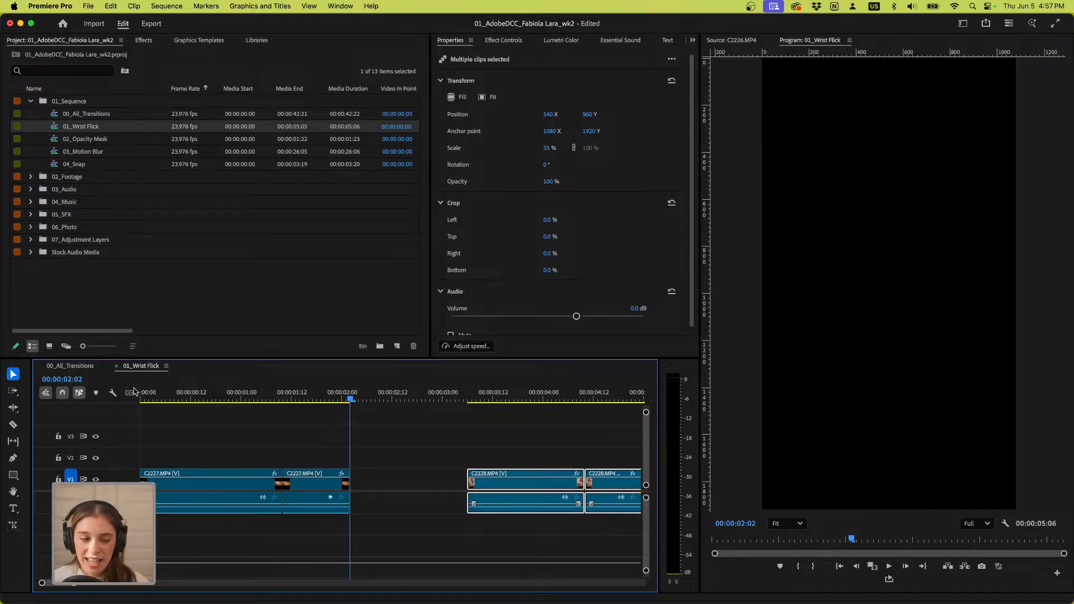
{"action": "left_click_drag", "start_coordinate": [194, 395], "coordinate": [130, 393]}
{"action": "key", "text": "space"}
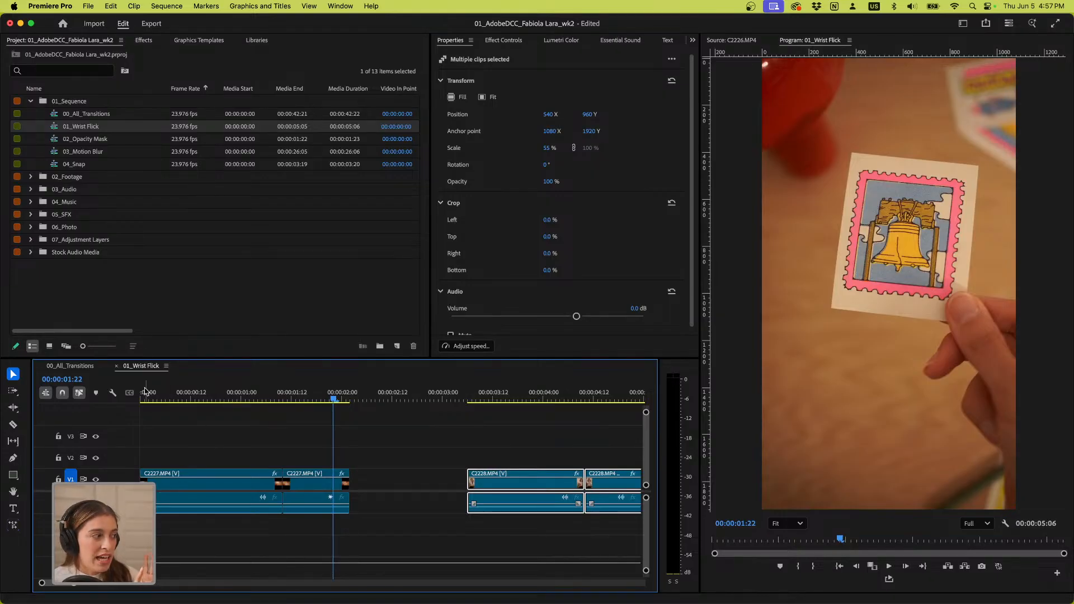
Duplicate the 01_Wrist Flick sequence and name the copy Wrist Flick Demo
{"action": "right_click", "coordinate": [78, 125]}
{"action": "key", "text": "Escape"}
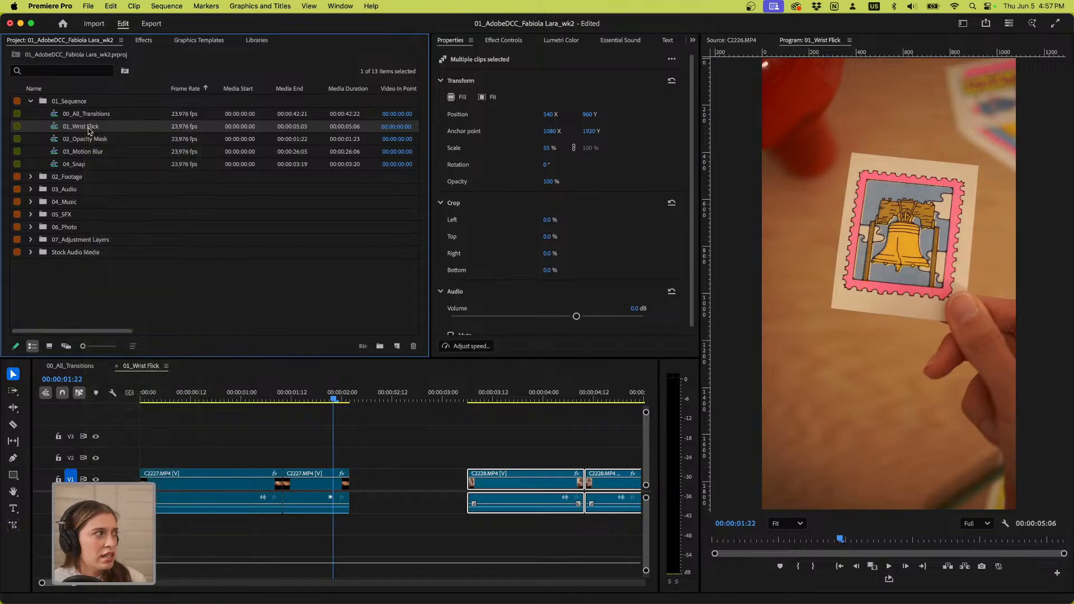
{"action": "right_click", "coordinate": [78, 131]}
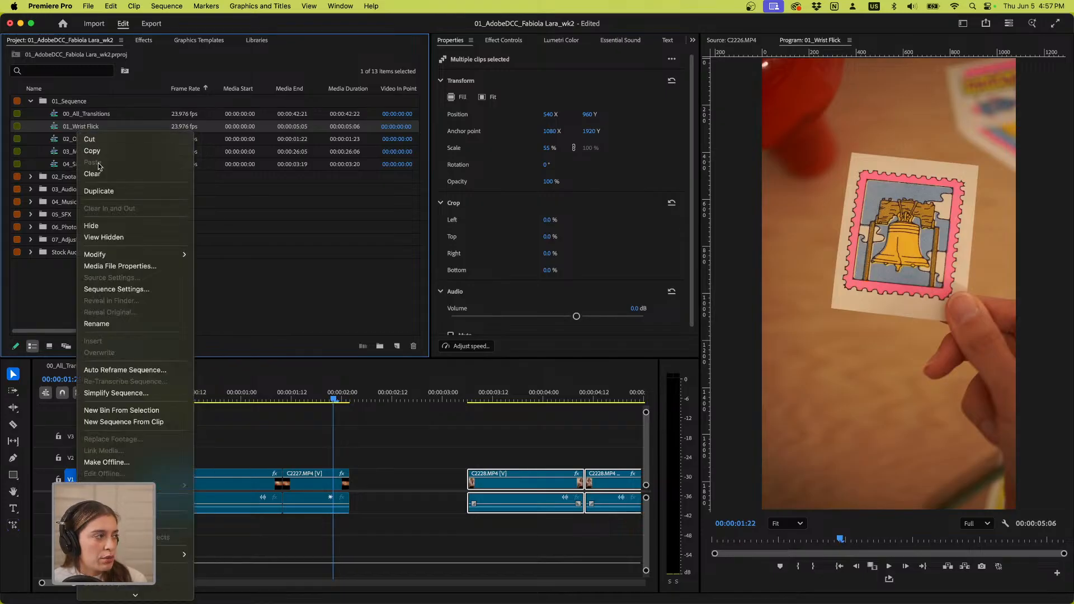
{"action": "left_click", "coordinate": [98, 190]}
{"action": "left_click", "coordinate": [85, 138]}
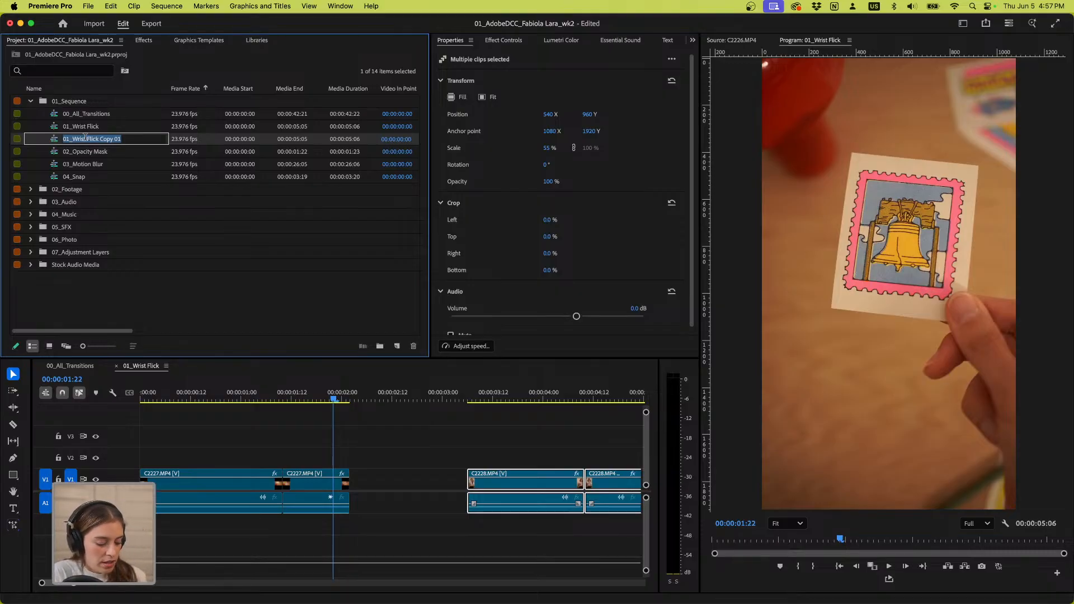
{"action": "type", "text": "Wrist Flick Demo"}
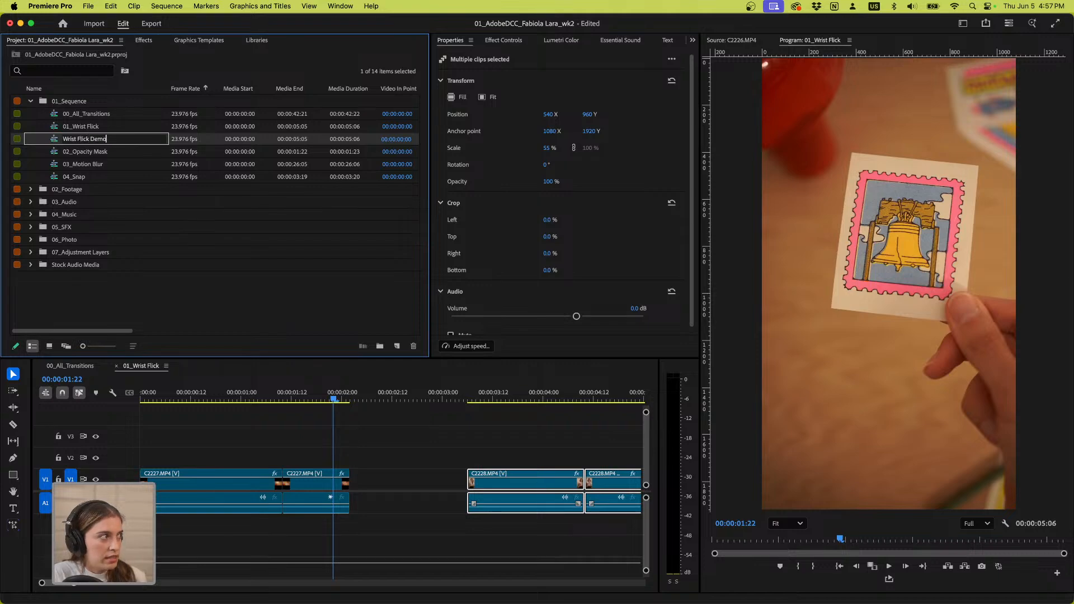
{"action": "key", "text": "Return"}
Open the Wrist Flick Demo sequence, delete all of its clips, and return the playhead to the start
{"action": "double_click", "coordinate": [78, 140]}
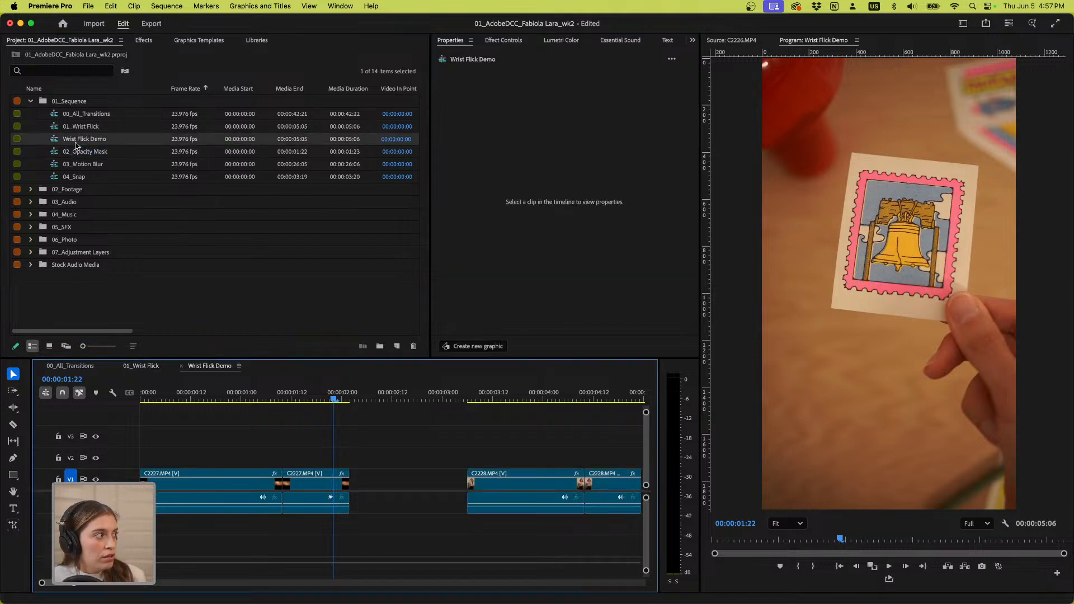
{"action": "key", "text": "minus"}
{"action": "key", "text": "minus"}
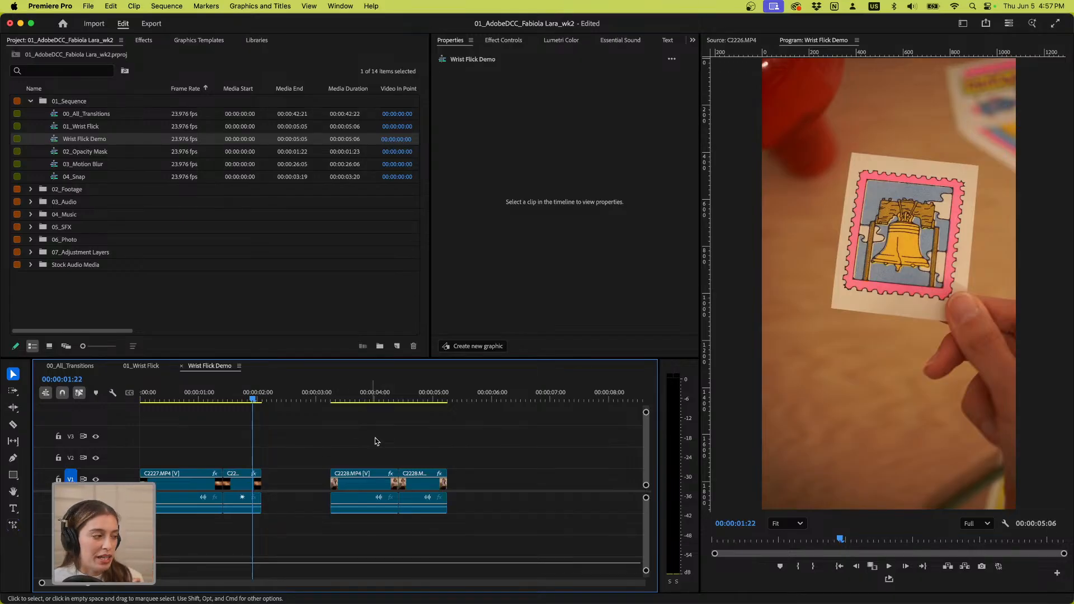
{"action": "left_click_drag", "start_coordinate": [483, 446], "coordinate": [148, 484]}
{"action": "key", "text": "Delete"}
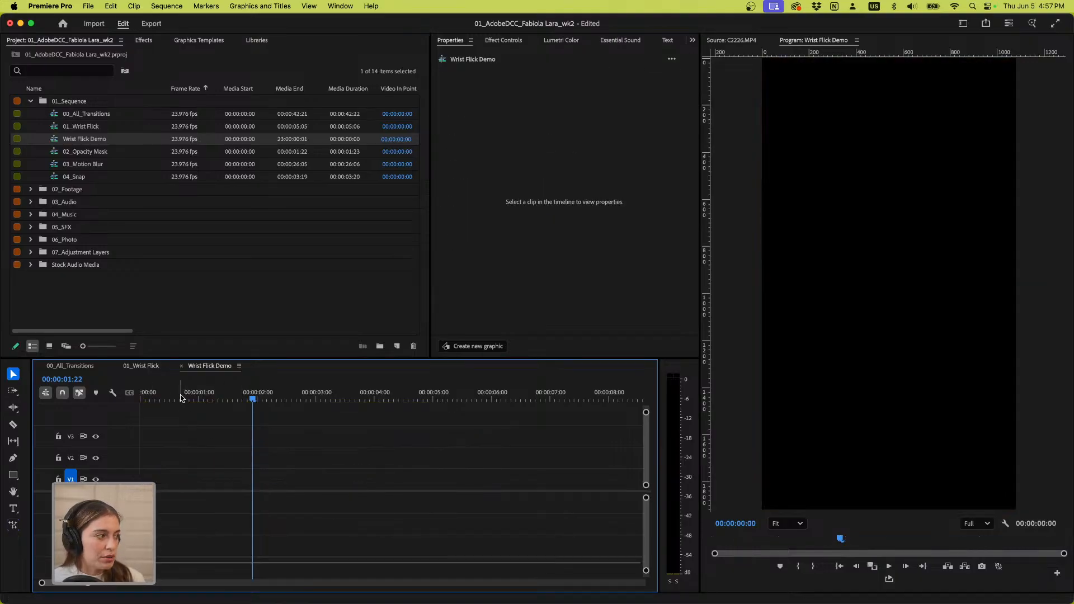
{"action": "left_click", "coordinate": [140, 396]}
Open the 02_Footage bin and load C2227.MP4 into the Source Monitor, keeping Wrist Flick Demo as the active sequence
{"action": "double_click", "coordinate": [63, 190]}
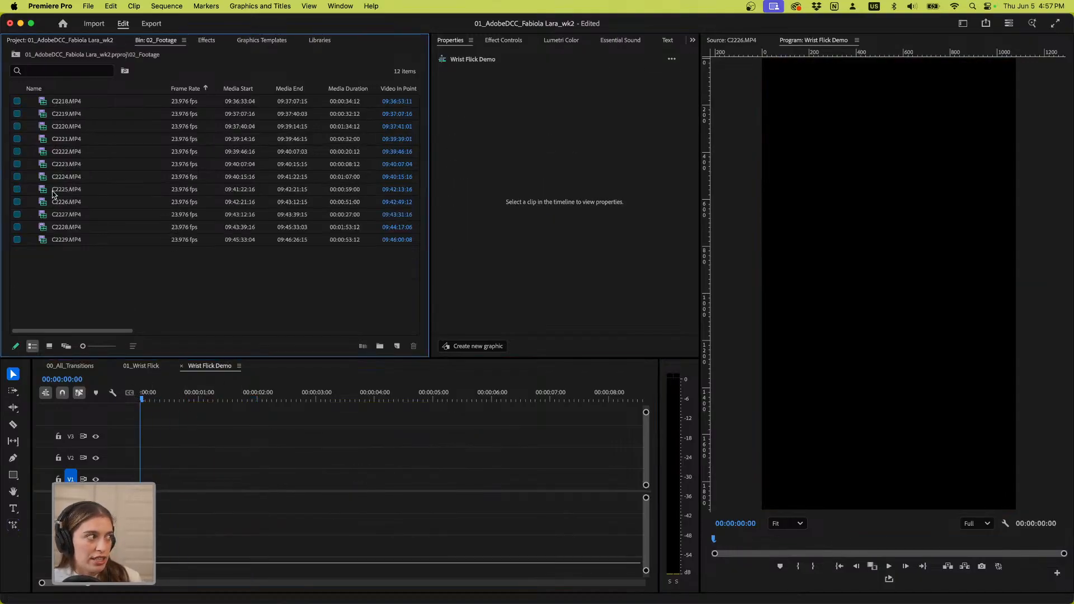
{"action": "left_click", "coordinate": [140, 366]}
{"action": "left_click", "coordinate": [220, 366]}
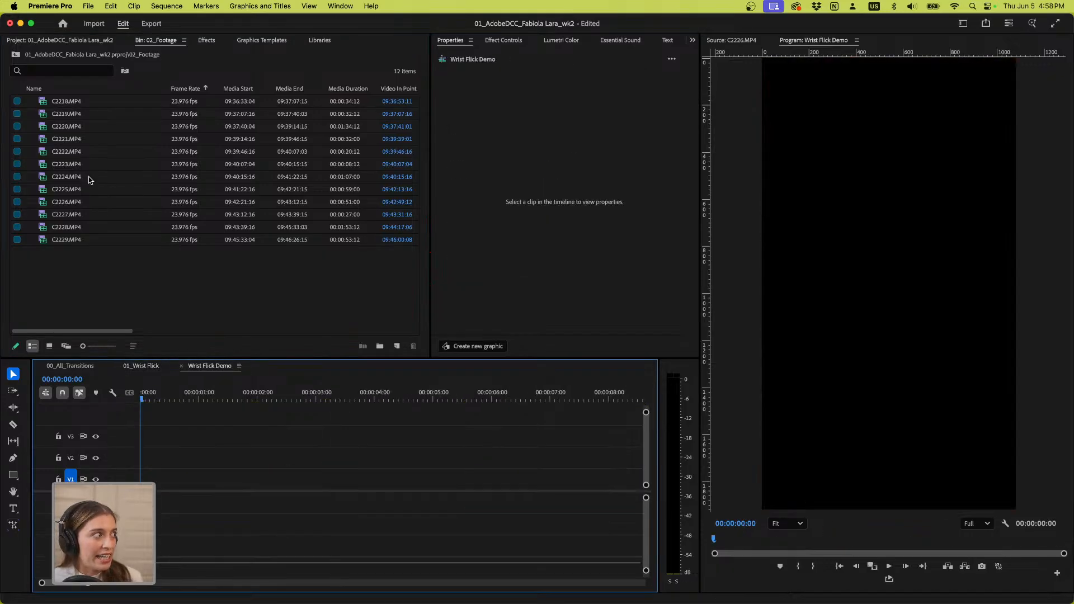
{"action": "double_click", "coordinate": [67, 215]}
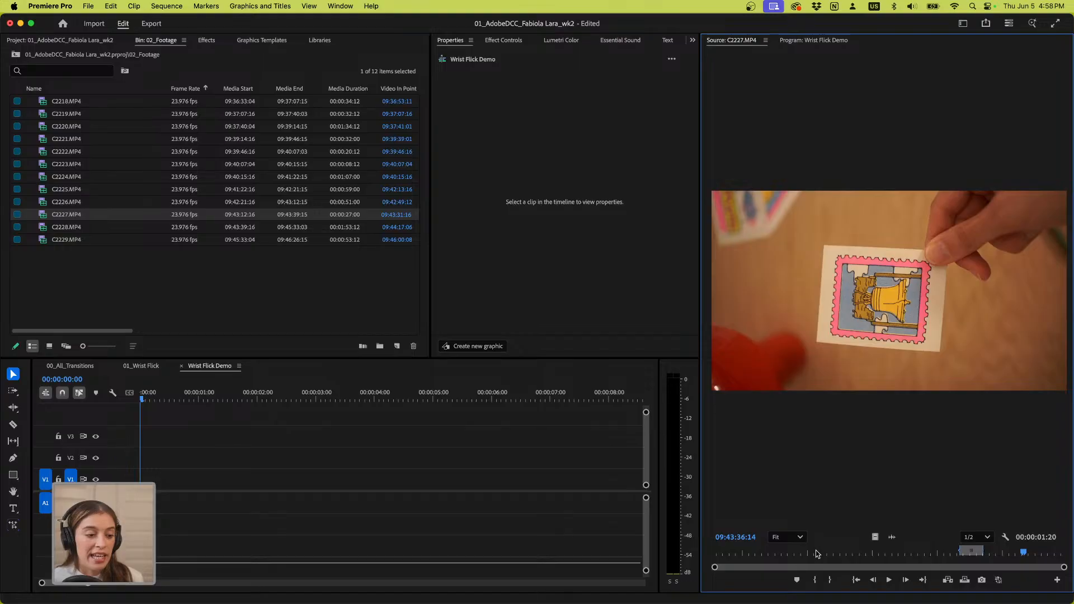
Scrub through the C2227.MP4 source footage and mark an In point at 09:43:18:02
{"action": "left_click", "coordinate": [813, 553]}
{"action": "left_click_drag", "start_coordinate": [812, 554], "coordinate": [854, 573]}
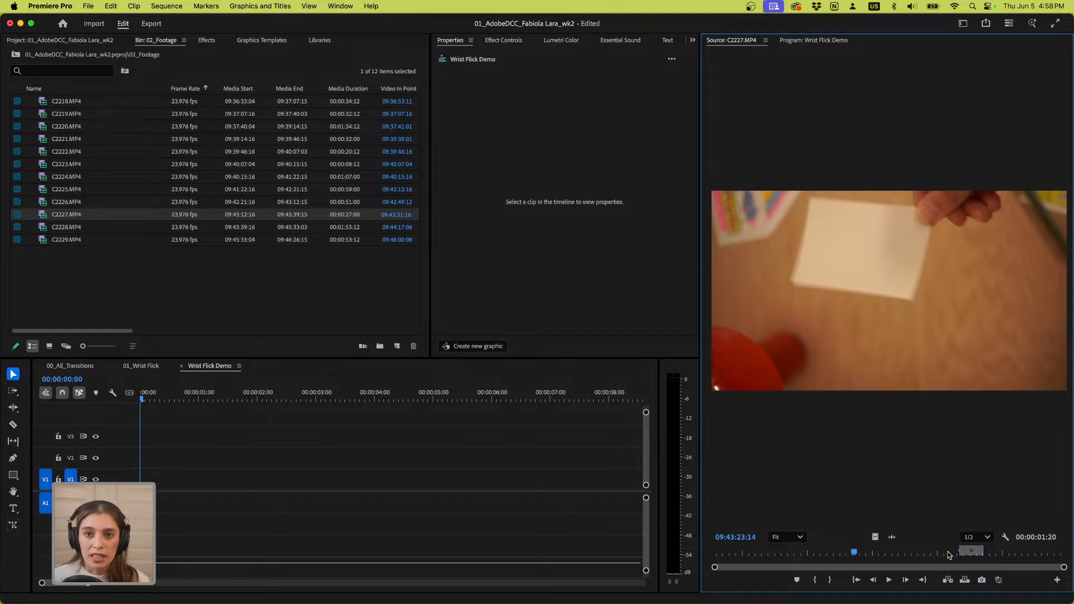
{"action": "left_click_drag", "start_coordinate": [853, 553], "coordinate": [800, 556]}
{"action": "left_click_drag", "start_coordinate": [777, 555], "coordinate": [783, 554]}
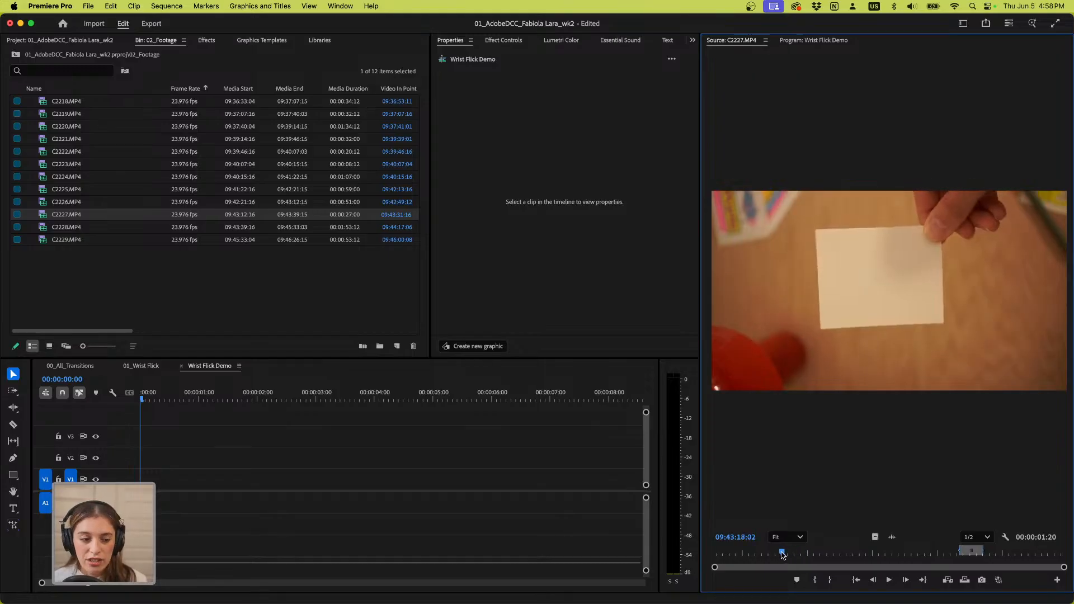
{"action": "key", "text": "i"}
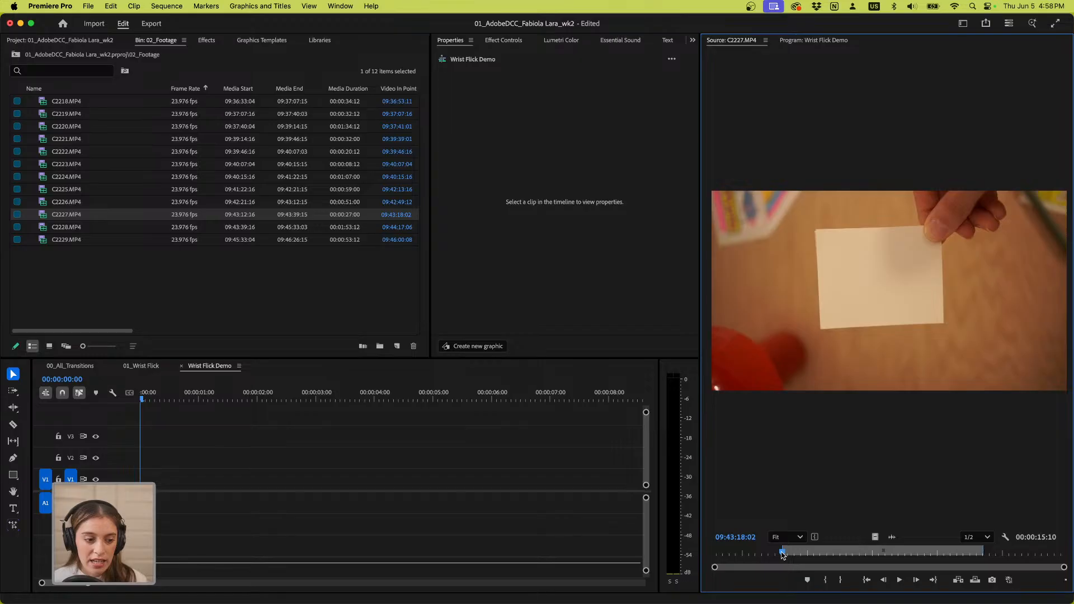
Mark an Out point at 09:43:19:11 and place the marked clip at the start of V1, keeping the existing sequence settings
{"action": "left_click_drag", "start_coordinate": [783, 555], "coordinate": [800, 558]}
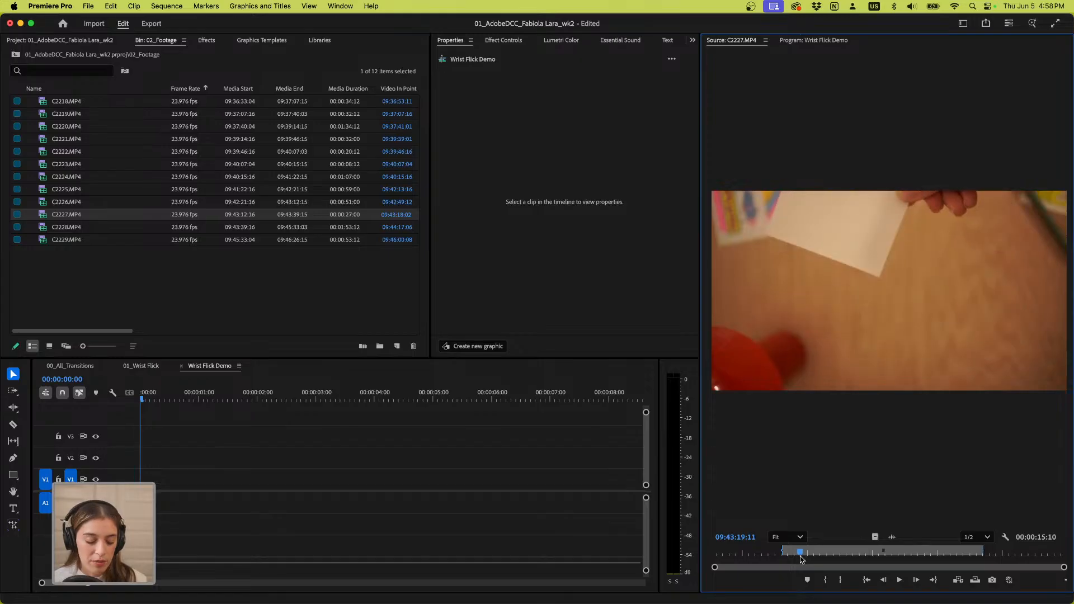
{"action": "key", "text": "o"}
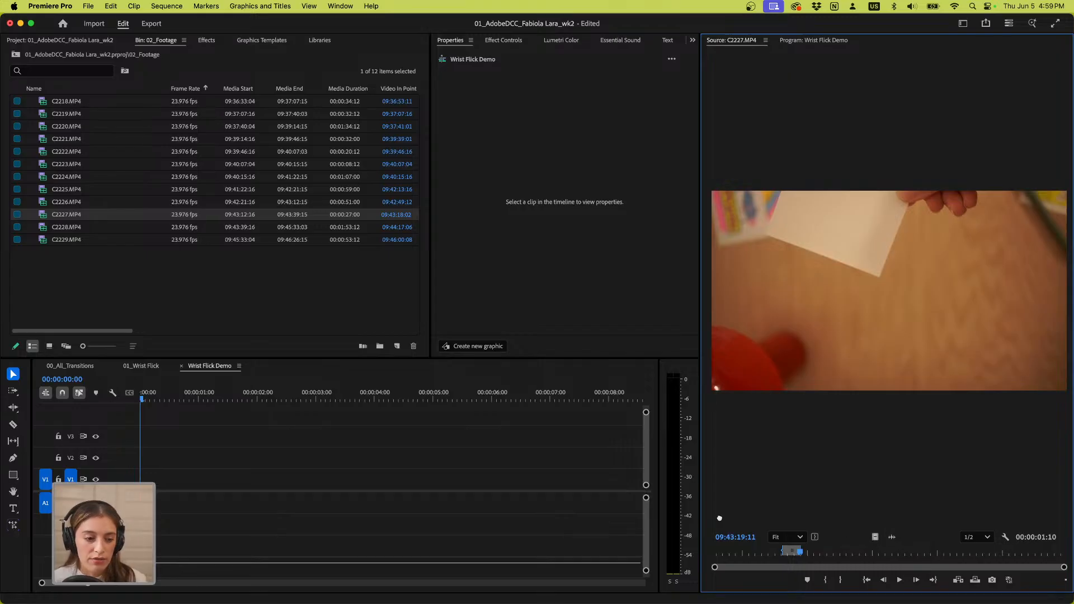
{"action": "left_click_drag", "start_coordinate": [719, 517], "coordinate": [149, 482]}
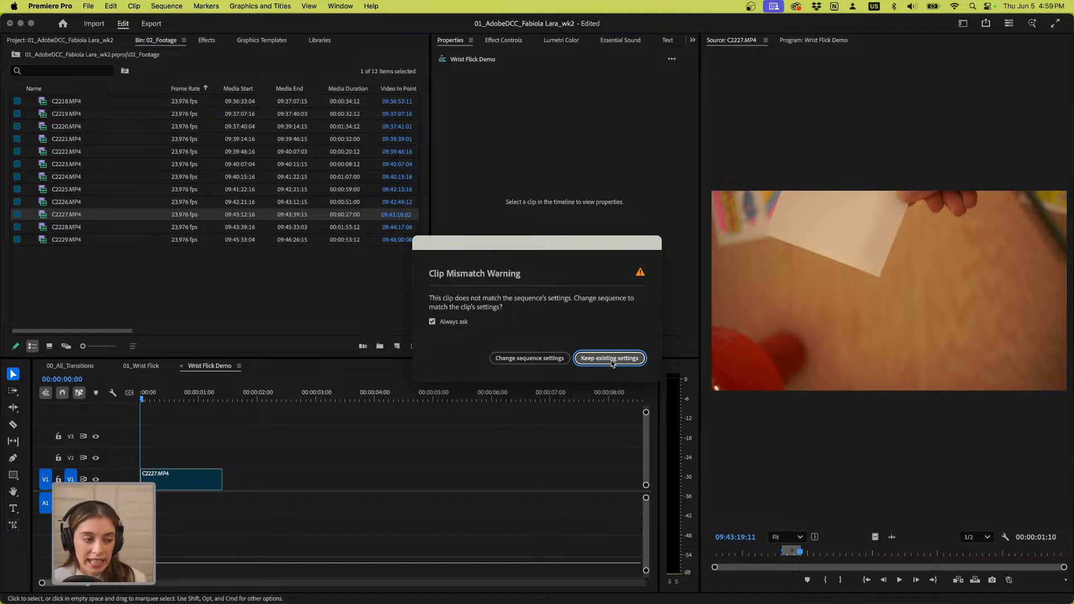
{"action": "left_click", "coordinate": [576, 362]}
{"action": "key", "text": "space"}
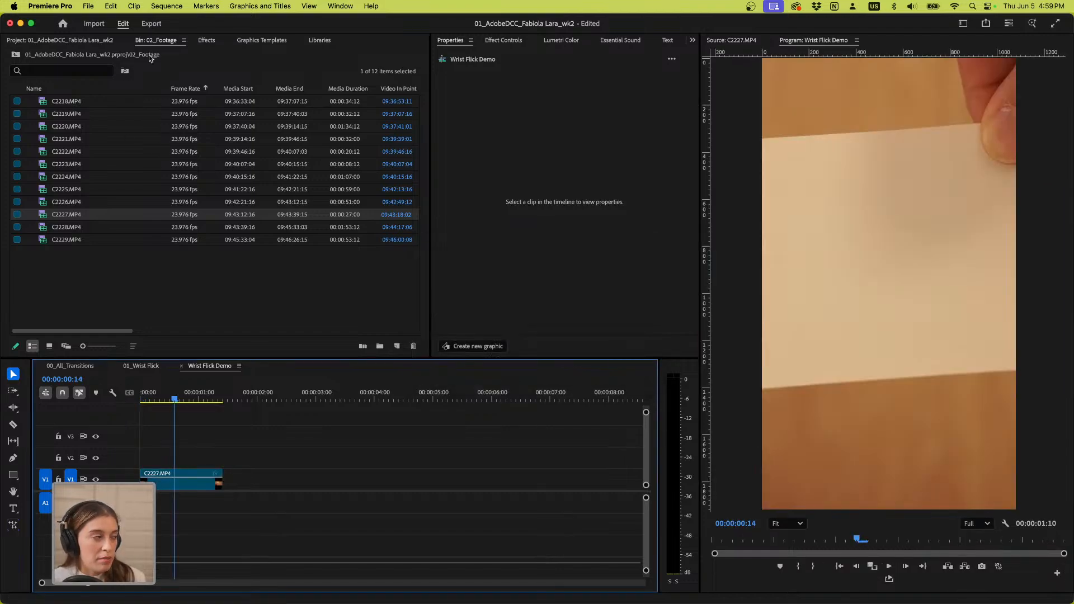
Check the frame size of Wrist Flick Demo in its sequence settings
{"action": "left_click", "coordinate": [169, 5]}
{"action": "left_click", "coordinate": [168, 21]}
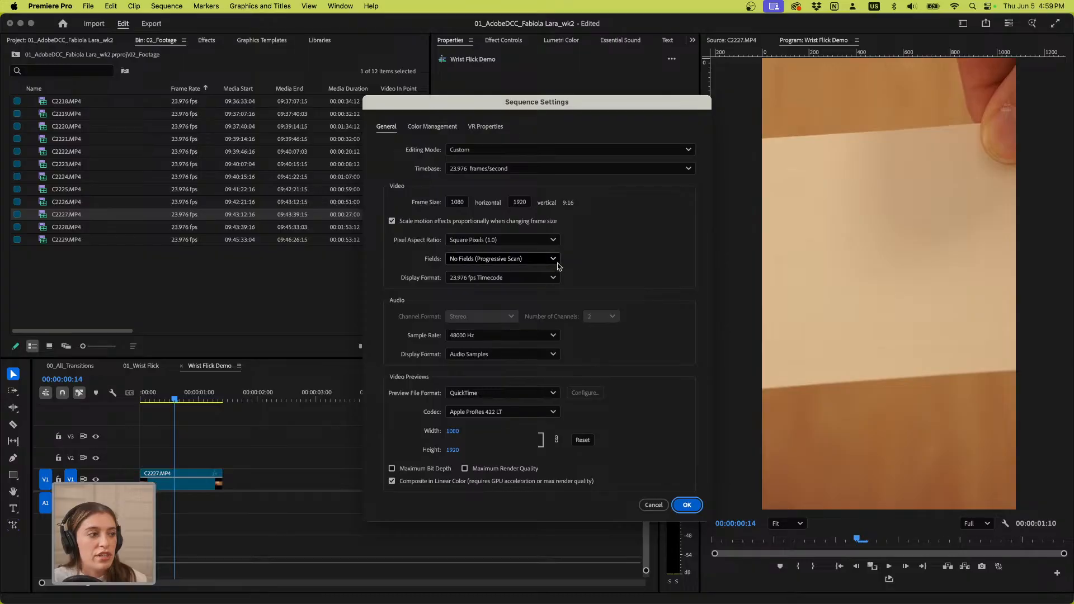
{"action": "left_click", "coordinate": [451, 202]}
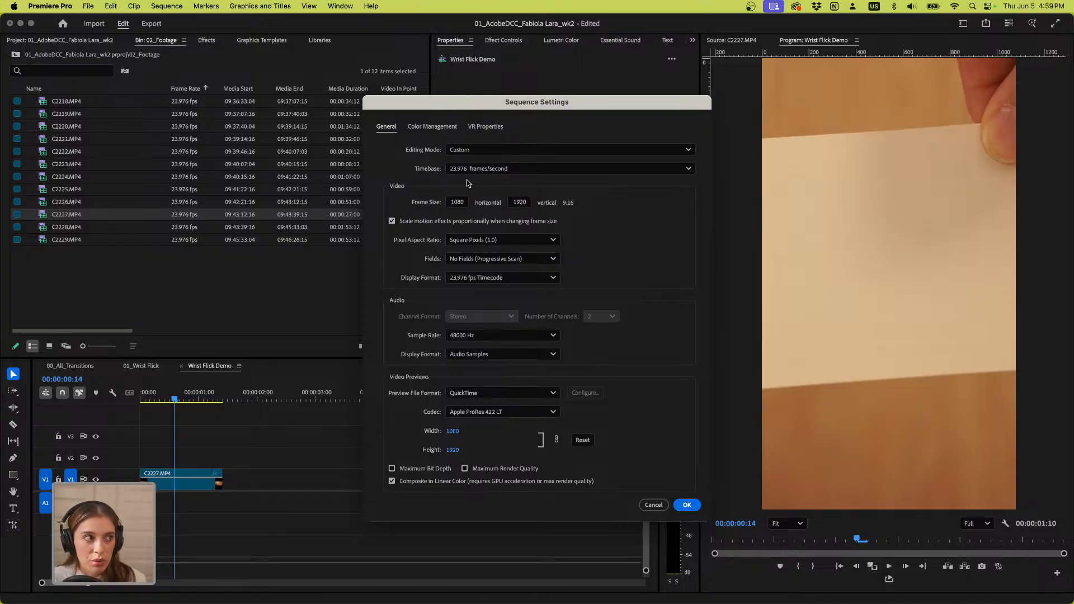
{"action": "left_click", "coordinate": [686, 505]}
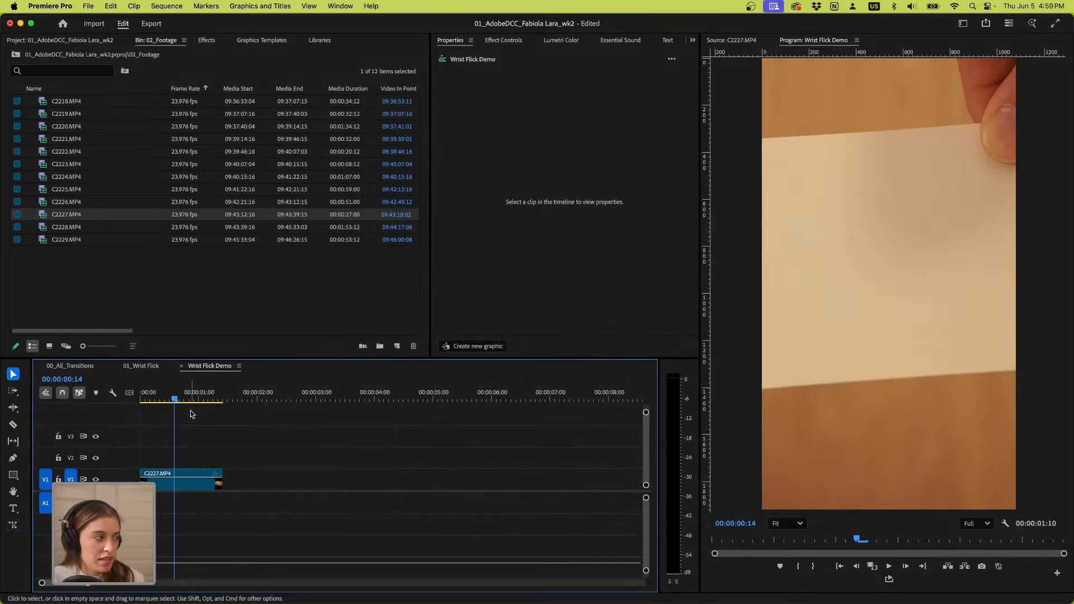
Set the V1 clip's rotation to 90° and its scale to 50%, and scrub through it to check the framing
{"action": "mouse_move", "coordinate": [191, 398]}
{"action": "left_mouse_down"}
{"action": "mouse_move", "coordinate": [150, 398]}
{"action": "mouse_move", "coordinate": [191, 400]}
{"action": "left_mouse_up"}
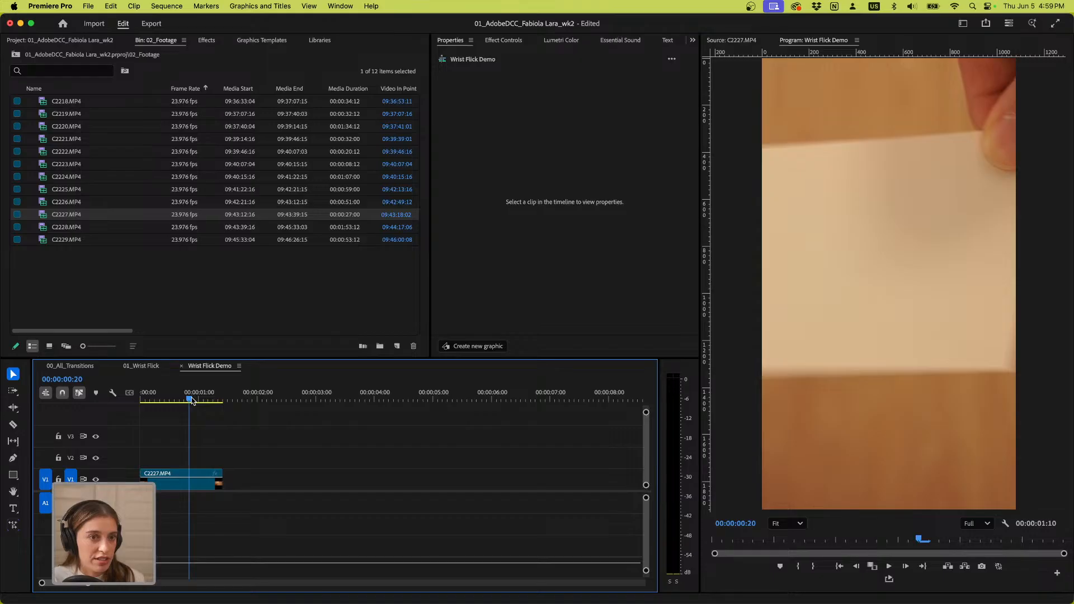
{"action": "left_click", "coordinate": [191, 480]}
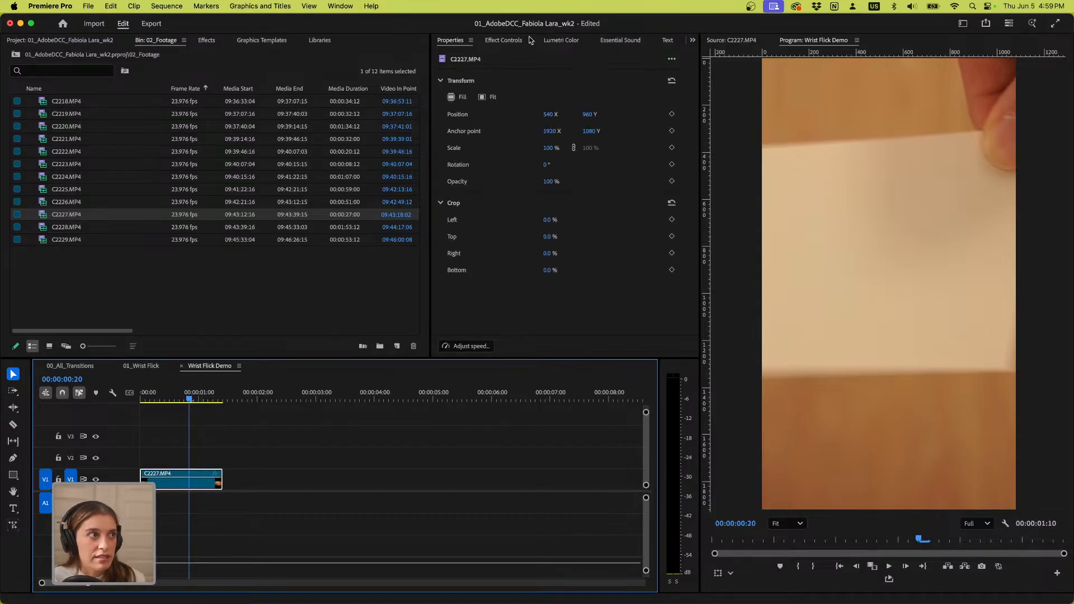
{"action": "left_click", "coordinate": [501, 46]}
{"action": "left_click", "coordinate": [501, 41]}
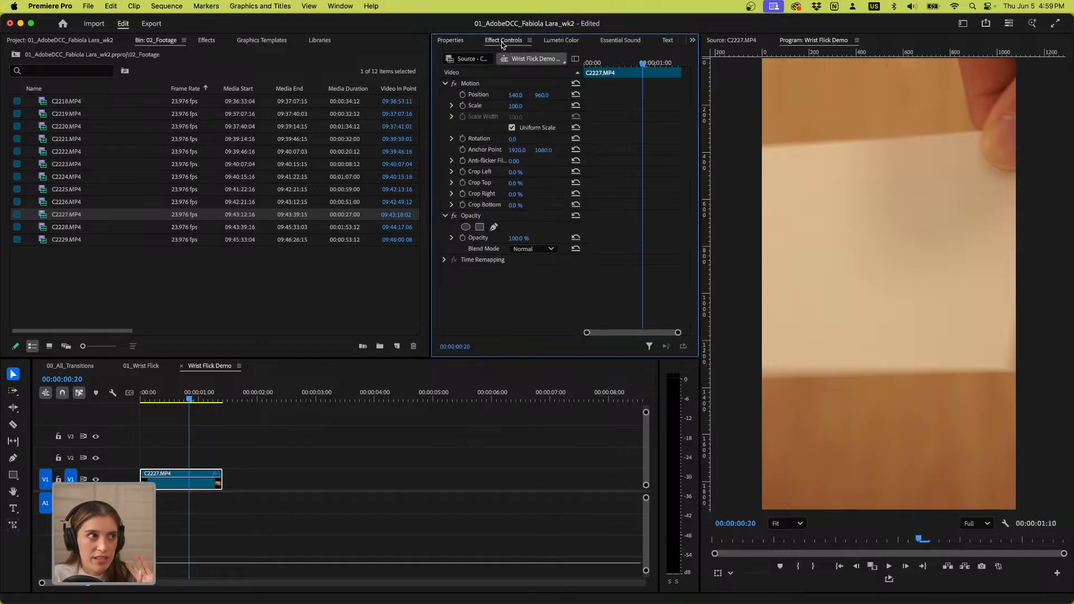
{"action": "left_click", "coordinate": [457, 42]}
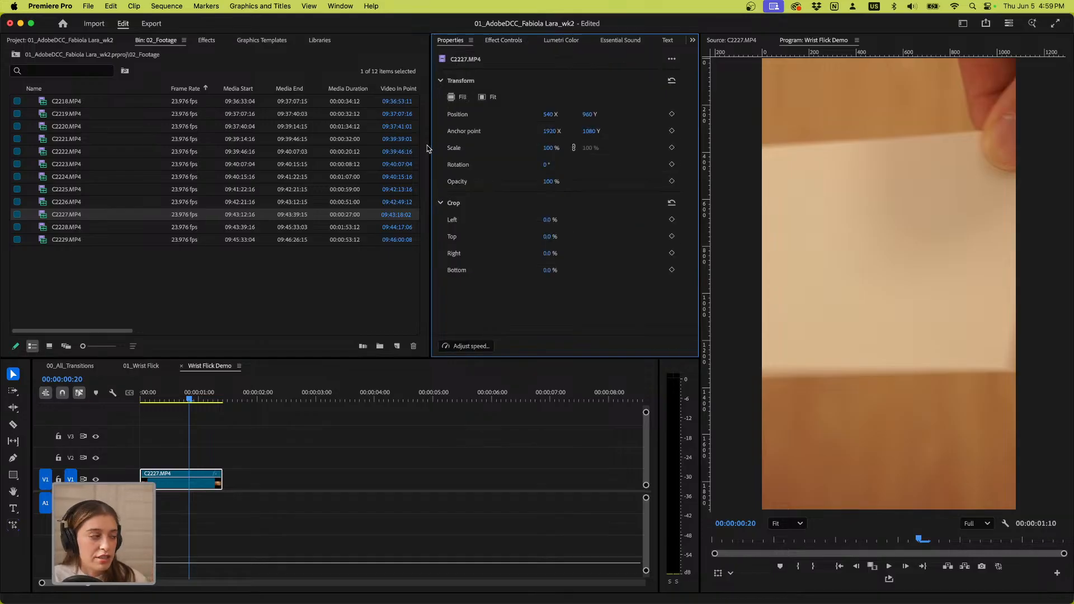
{"action": "left_click", "coordinate": [548, 165]}
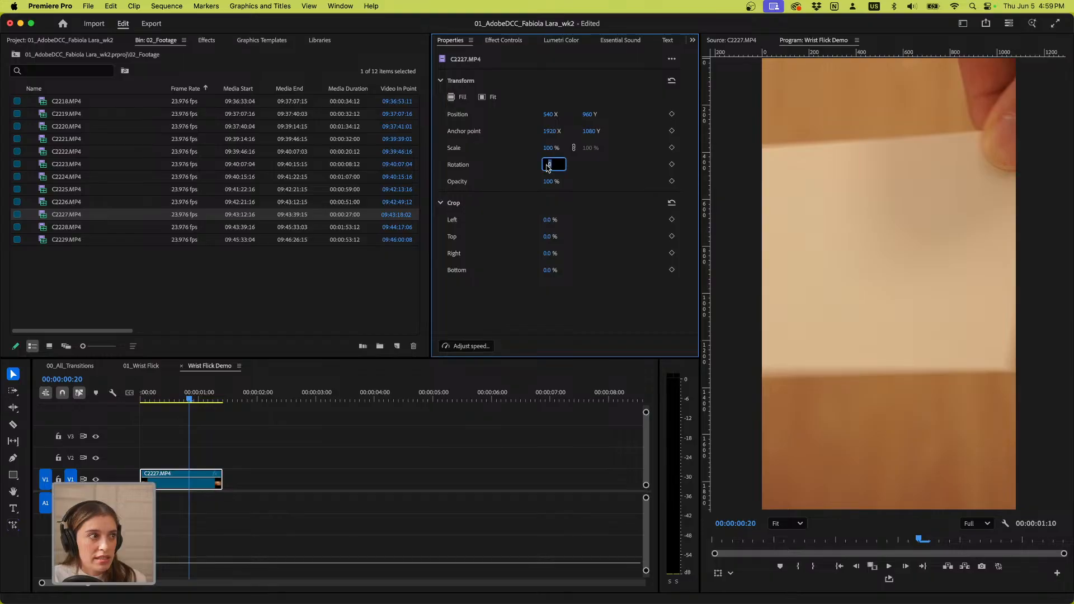
{"action": "type", "text": "90"}
{"action": "key", "text": "Return"}
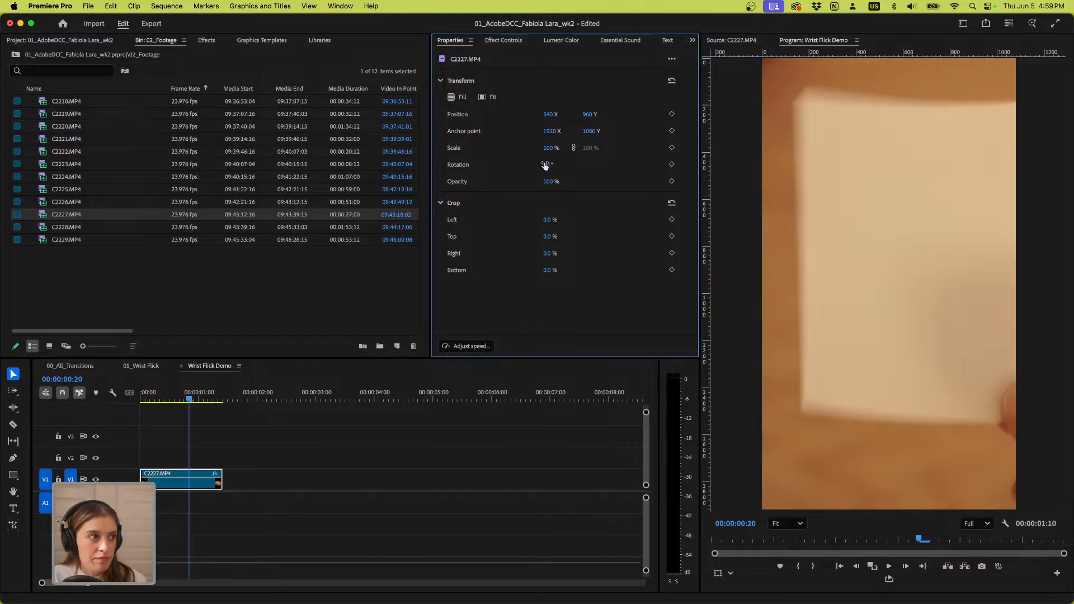
{"action": "left_click", "coordinate": [549, 146]}
{"action": "type", "text": "50"}
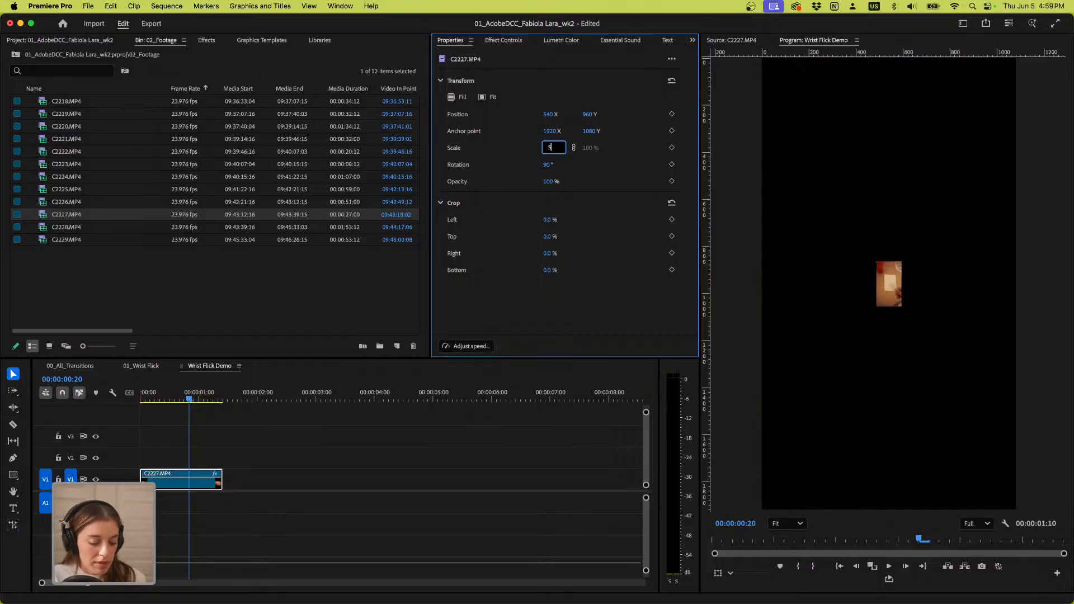
{"action": "left_click", "coordinate": [257, 443]}
{"action": "key", "text": "Home"}
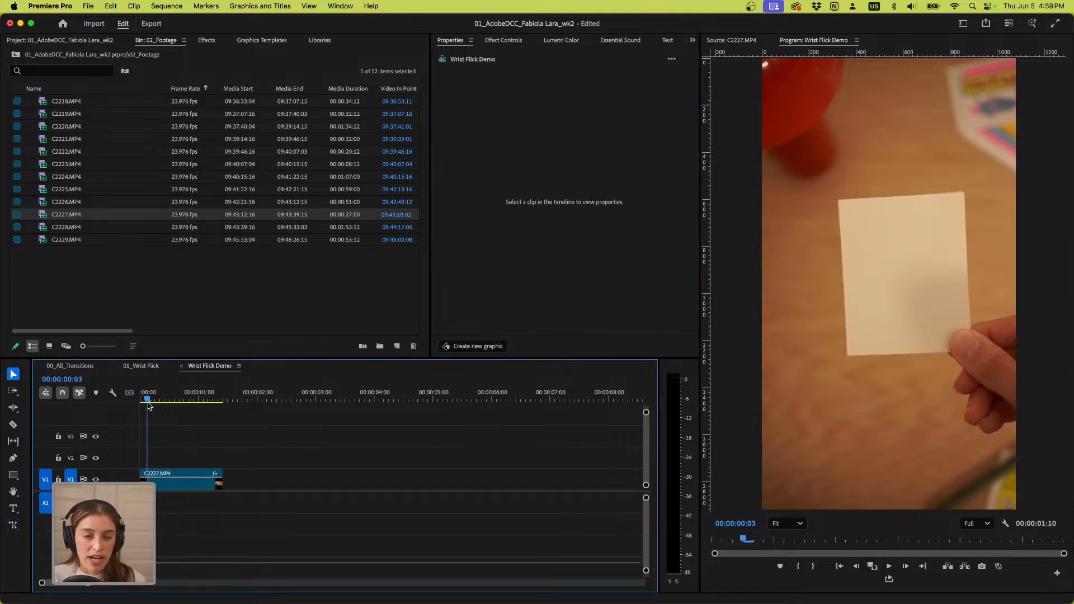
{"action": "left_click_drag", "start_coordinate": [142, 399], "coordinate": [180, 414]}
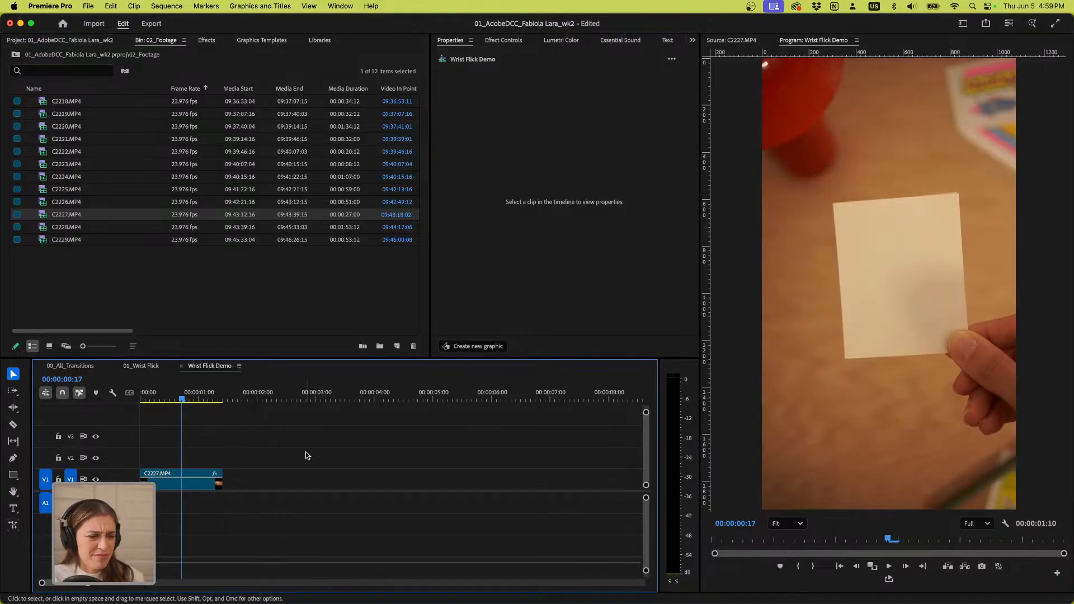
Mark the stamp flick in C2227.MP4 from 09:43:32:04 to 09:43:33:13 and place it directly after the first clip on V1
{"action": "double_click", "coordinate": [43, 218]}
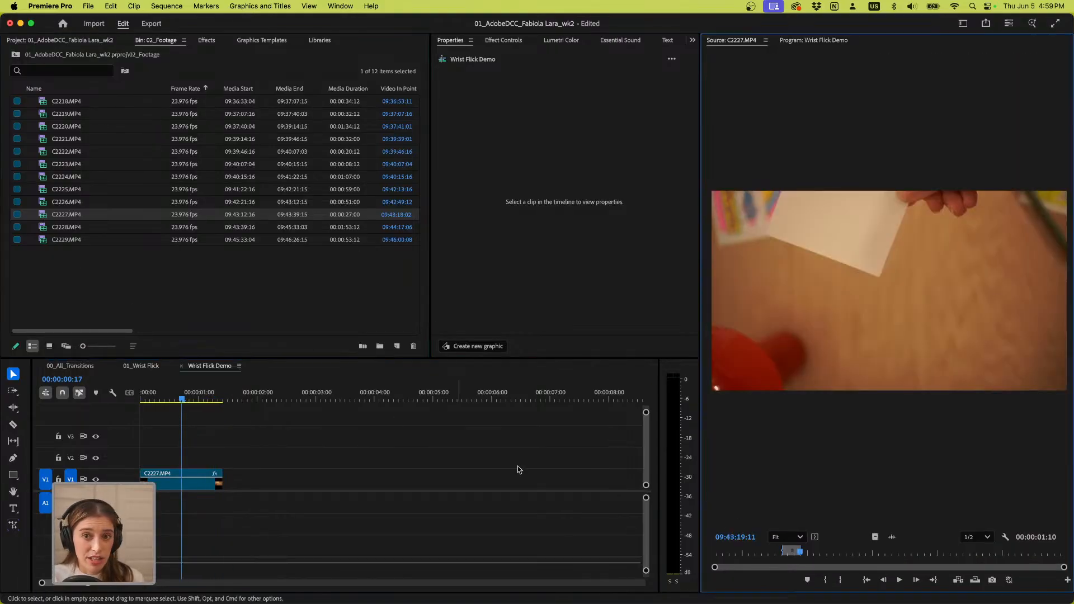
{"action": "left_click_drag", "start_coordinate": [819, 553], "coordinate": [968, 560]}
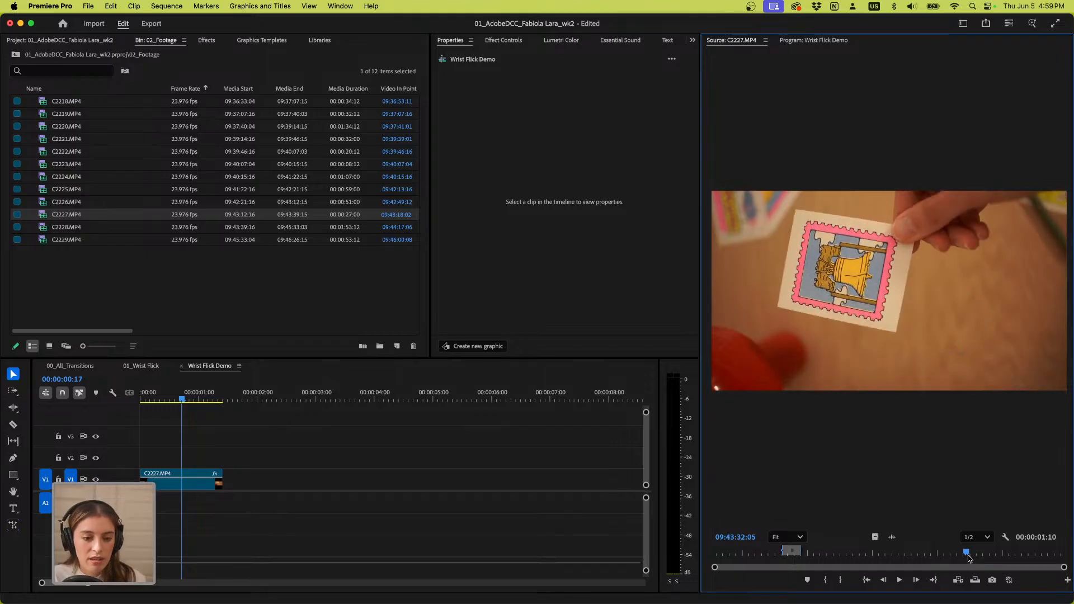
{"action": "key", "text": "i"}
{"action": "left_click_drag", "start_coordinate": [968, 555], "coordinate": [987, 557]}
{"action": "key", "text": "o"}
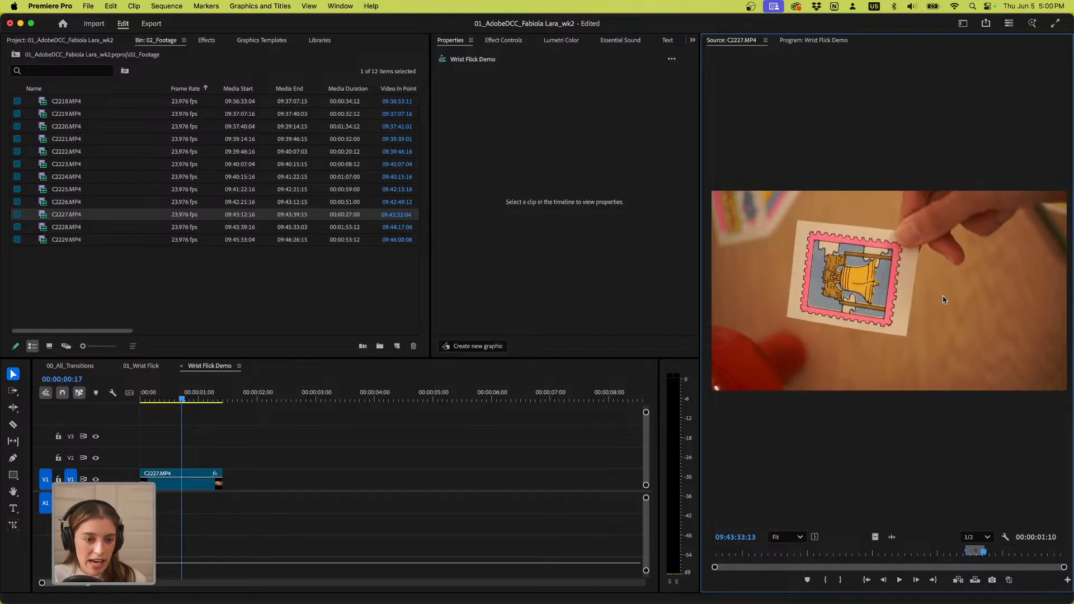
{"action": "left_click_drag", "start_coordinate": [875, 538], "coordinate": [226, 477]}
{"action": "key", "text": "space"}
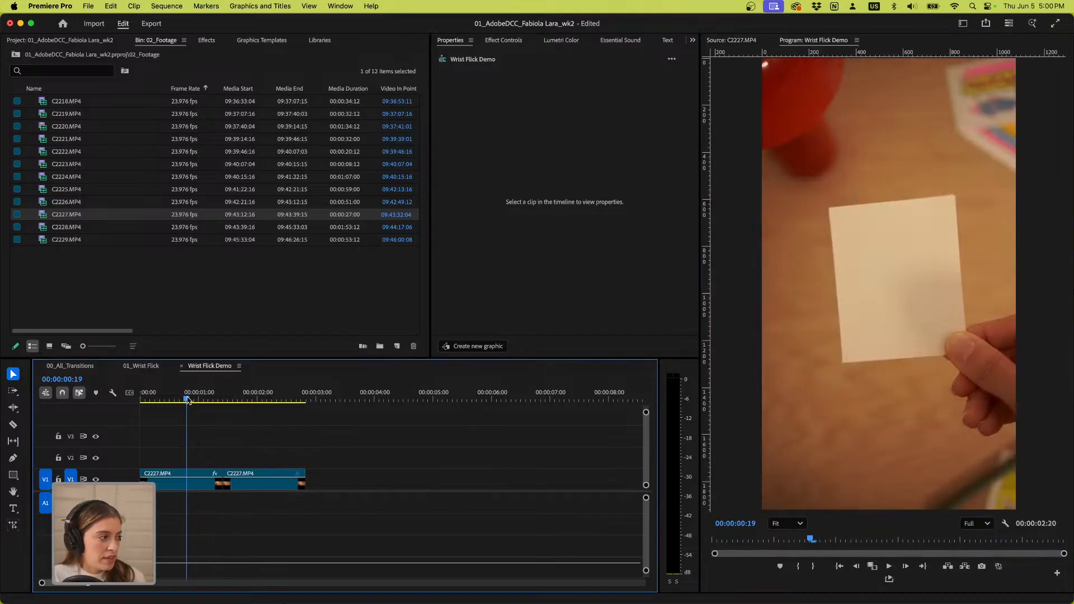
{"action": "key", "text": "space"}
Copy the first clip's attributes and paste only its Motion attributes onto the second clip
{"action": "left_click", "coordinate": [192, 484]}
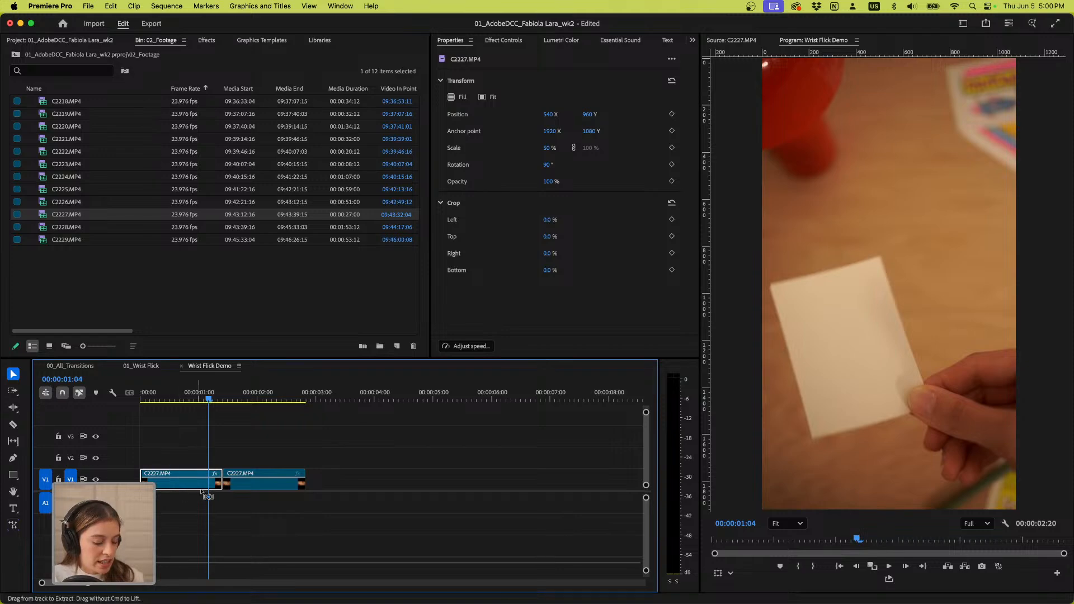
{"action": "left_click", "coordinate": [256, 488]}
{"action": "right_click", "coordinate": [256, 487]}
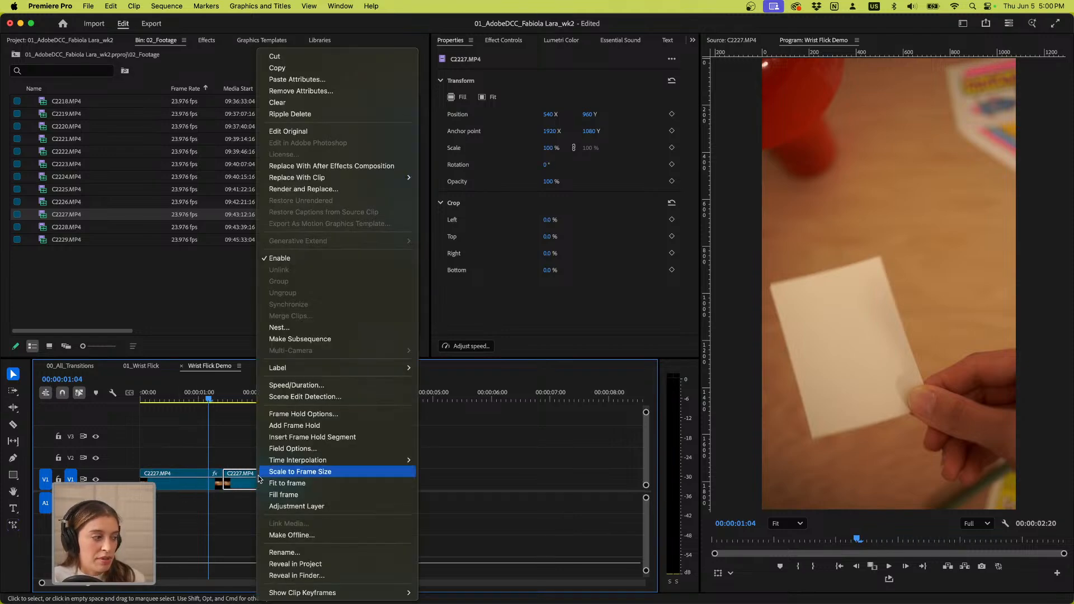
{"action": "left_click", "coordinate": [302, 78]}
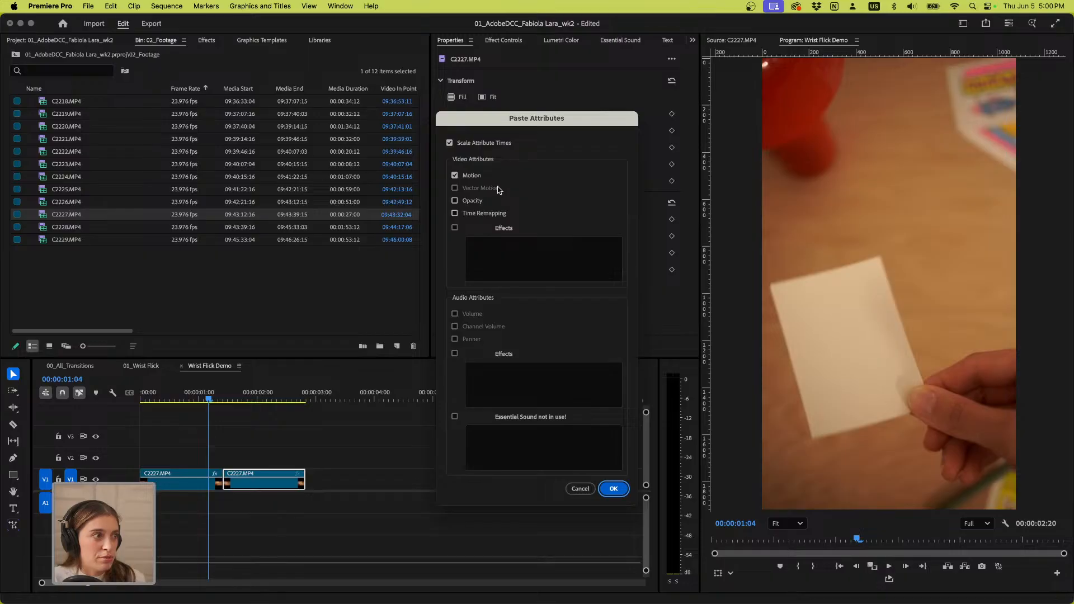
{"action": "left_click", "coordinate": [613, 489]}
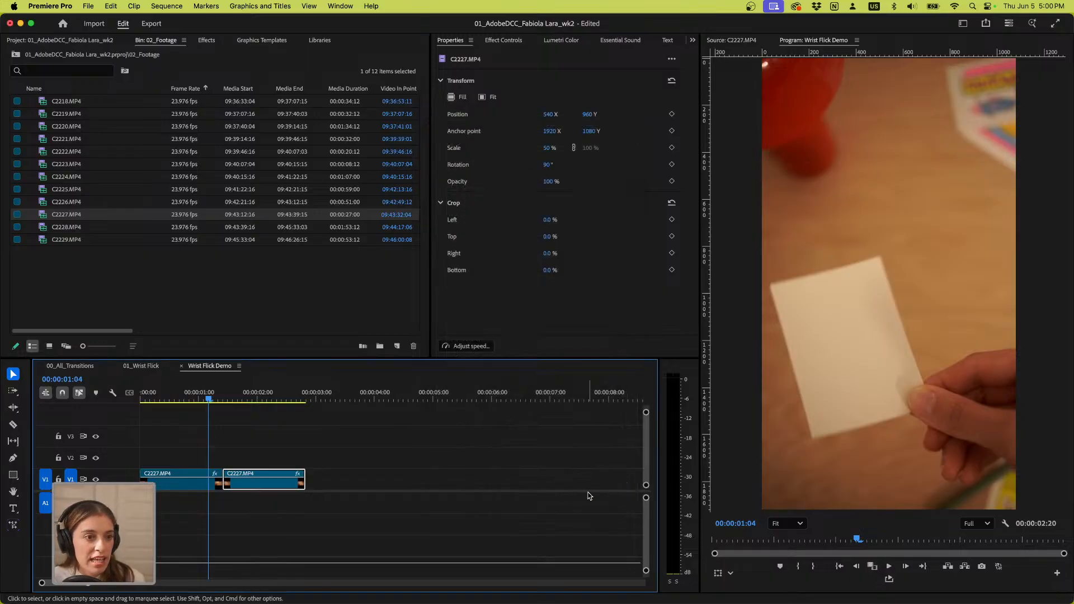
Move the second clip straight up to V2 and scrub to its stamp footage at 00:00:02:13
{"action": "mouse_move", "coordinate": [210, 400]}
{"action": "left_mouse_down"}
{"action": "mouse_move", "coordinate": [298, 411]}
{"action": "mouse_move", "coordinate": [181, 407]}
{"action": "mouse_move", "coordinate": [282, 411]}
{"action": "mouse_move", "coordinate": [193, 412]}
{"action": "left_mouse_up"}
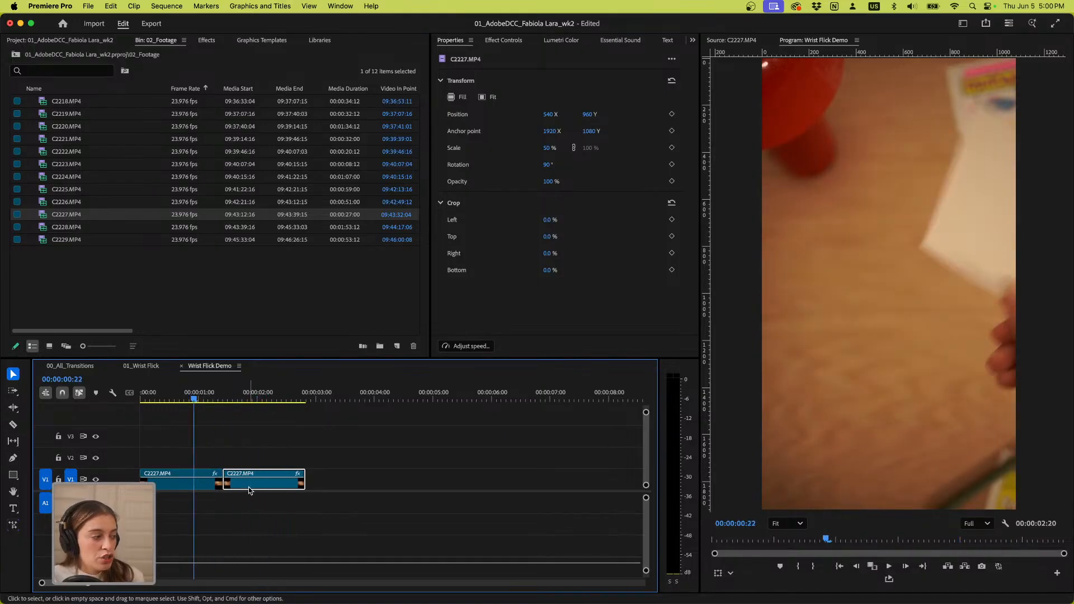
{"action": "left_click_drag", "start_coordinate": [249, 489], "coordinate": [249, 468]}
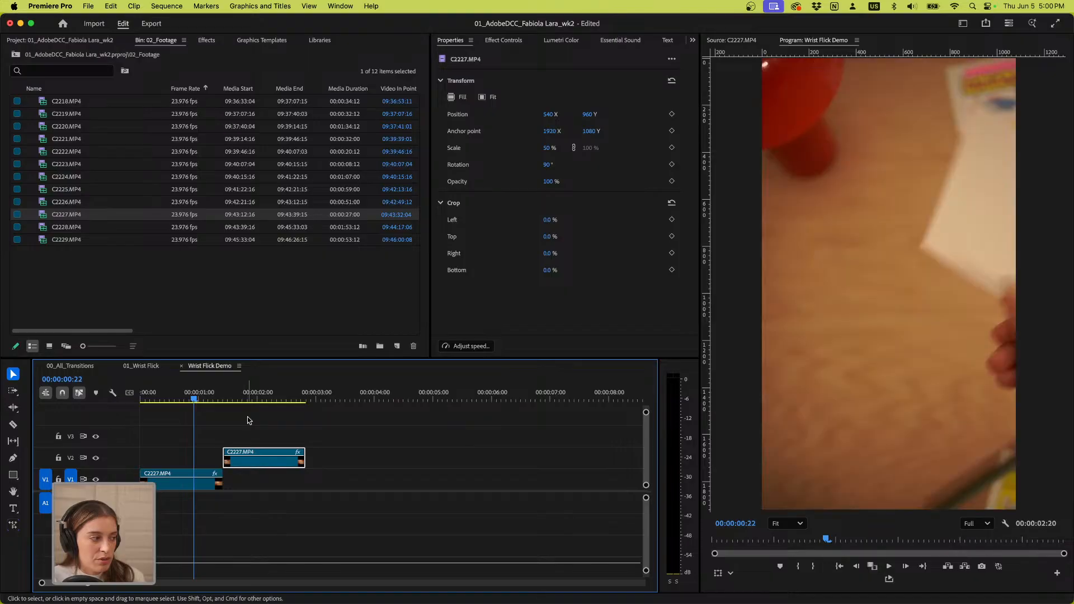
{"action": "left_click", "coordinate": [268, 394]}
{"action": "left_click_drag", "start_coordinate": [269, 388], "coordinate": [288, 395]}
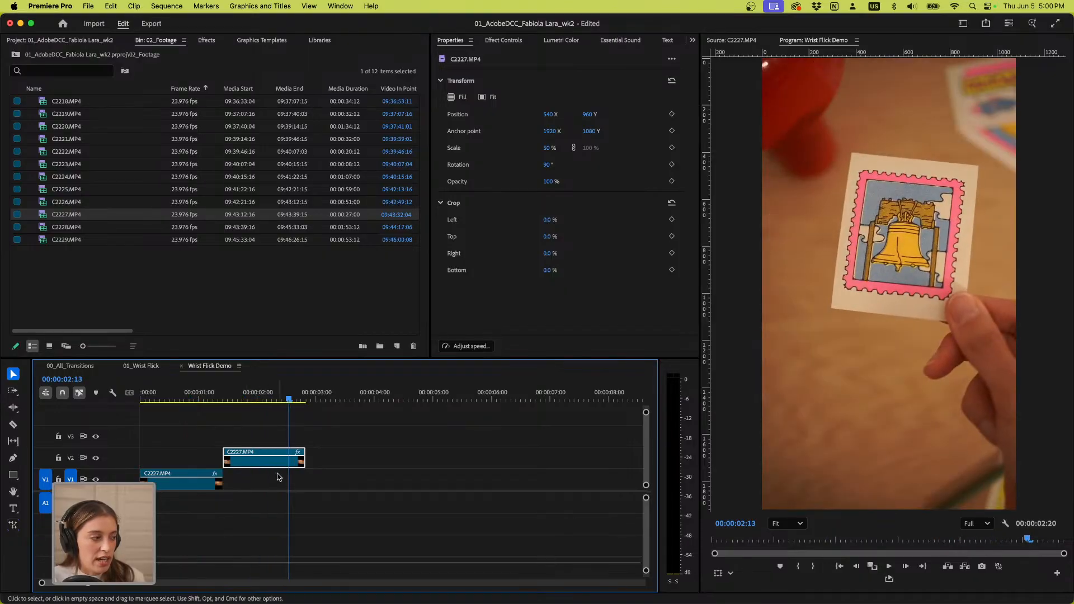
Lower the V2 clip's opacity to 65% and slide it 7 frames earlier so it overlaps the end of the first clip
{"action": "left_click_drag", "start_coordinate": [544, 183], "coordinate": [524, 183]}
{"action": "left_click_drag", "start_coordinate": [250, 464], "coordinate": [232, 464]}
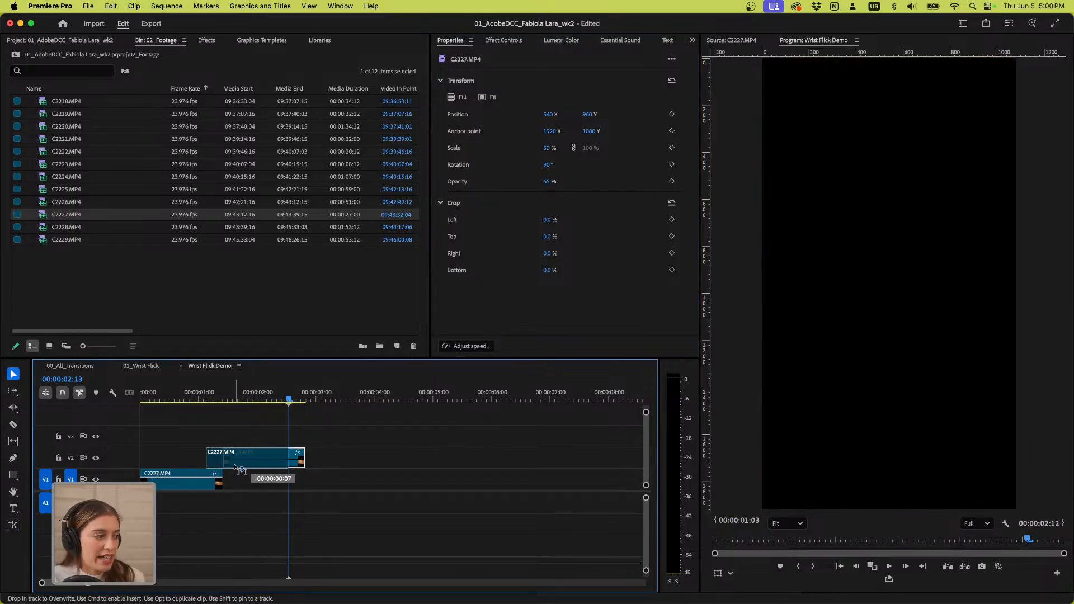
Step frame by frame through the overlap between the V1 and V2 clips to compare the card positions
{"action": "left_click", "coordinate": [200, 397]}
{"action": "mouse_move", "coordinate": [200, 397]}
{"action": "left_mouse_down"}
{"action": "mouse_move", "coordinate": [219, 396]}
{"action": "mouse_move", "coordinate": [140, 405]}
{"action": "mouse_move", "coordinate": [213, 409]}
{"action": "left_mouse_up"}
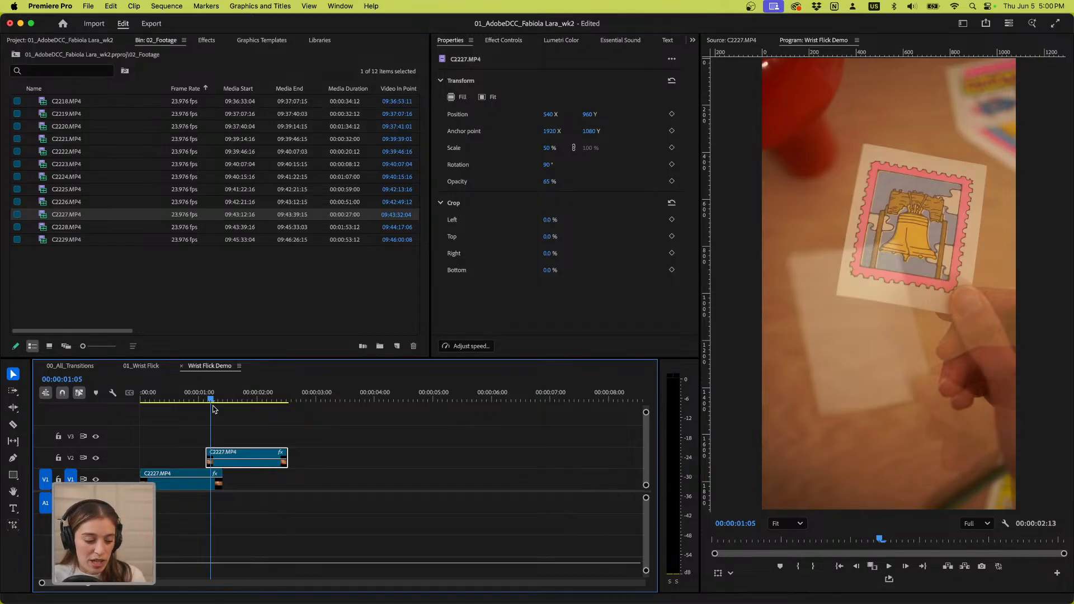
{"action": "key", "text": "Right"}
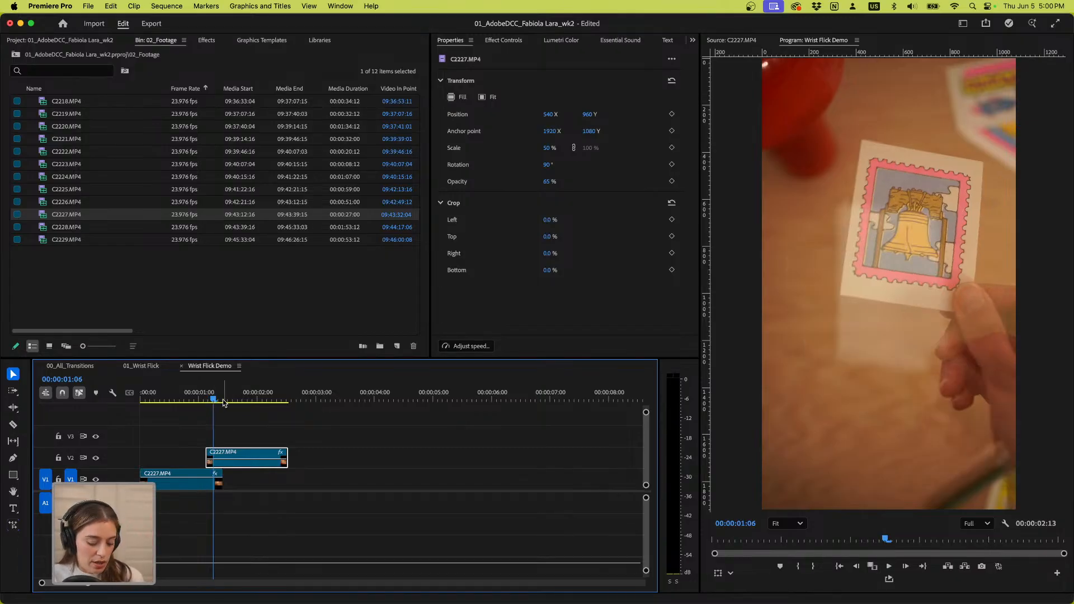
{"action": "key", "text": "Left"}
{"action": "key", "text": "Left"}
{"action": "key", "text": "Left"}
{"action": "key", "text": "Left"}
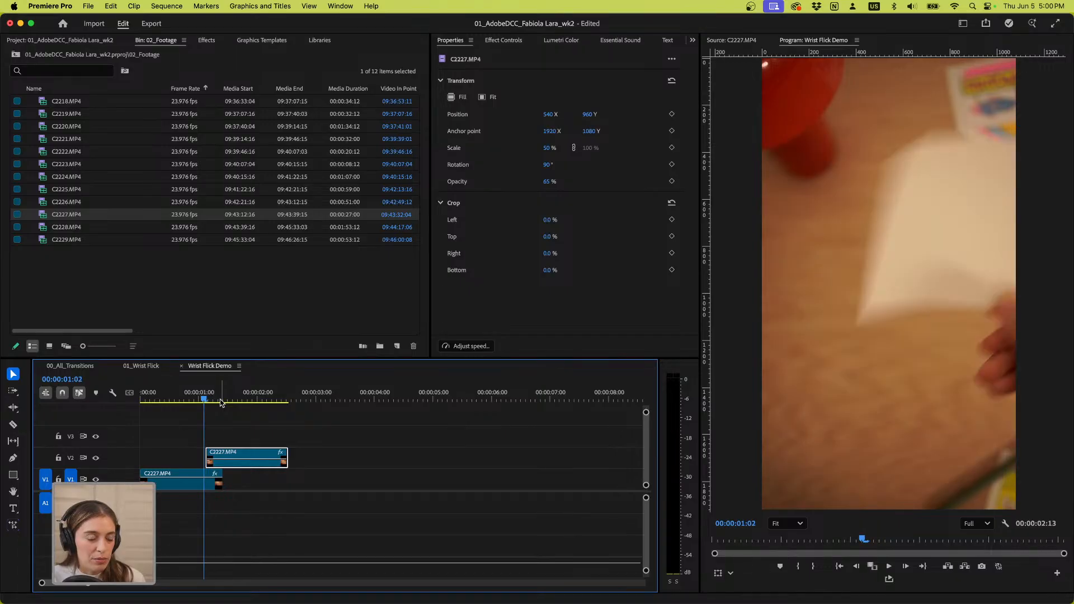
Hide track V2 to inspect the blank card's motion around 00:00:01:03, and show the track again
{"action": "left_click", "coordinate": [220, 400]}
{"action": "left_click_drag", "start_coordinate": [202, 399], "coordinate": [208, 399]}
{"action": "left_click", "coordinate": [96, 458]}
{"action": "key", "text": "Left"}
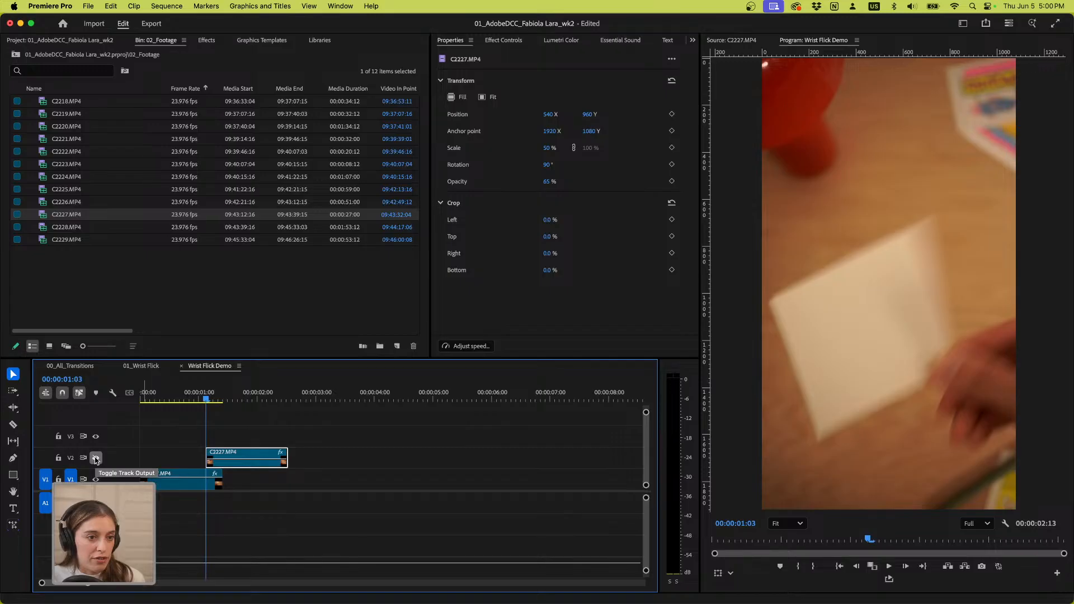
{"action": "key", "text": "Left"}
{"action": "key", "text": "Right"}
{"action": "key", "text": "Right"}
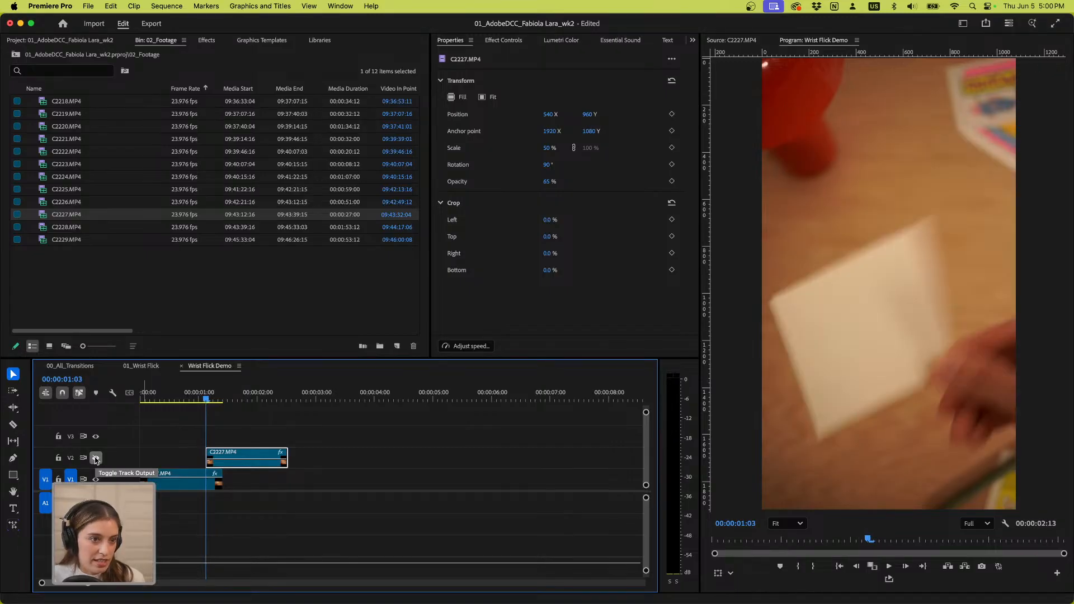
{"action": "key", "text": "Left"}
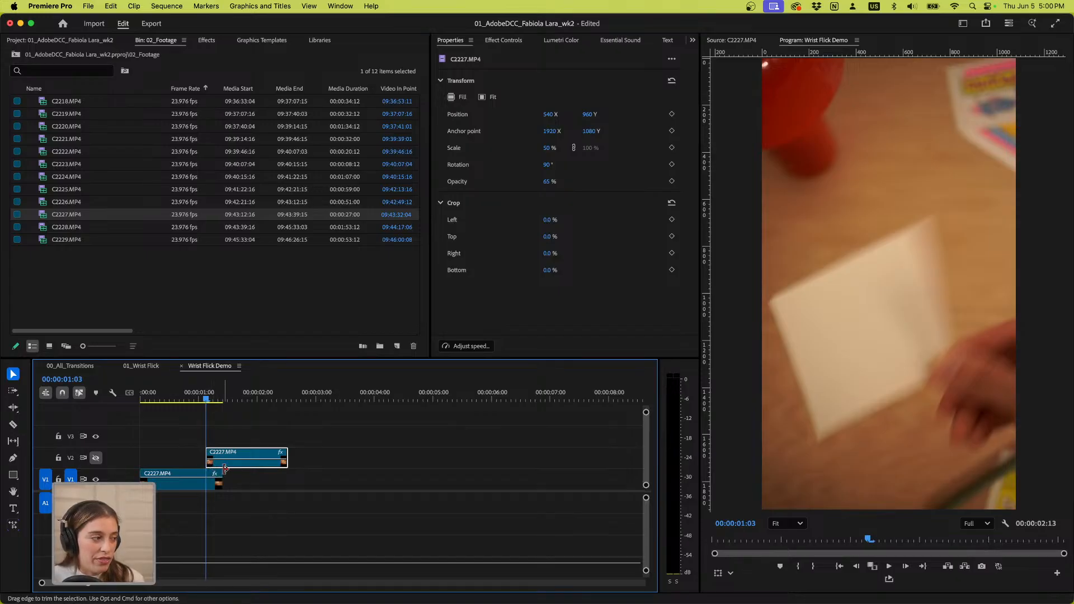
{"action": "left_click", "coordinate": [96, 458]}
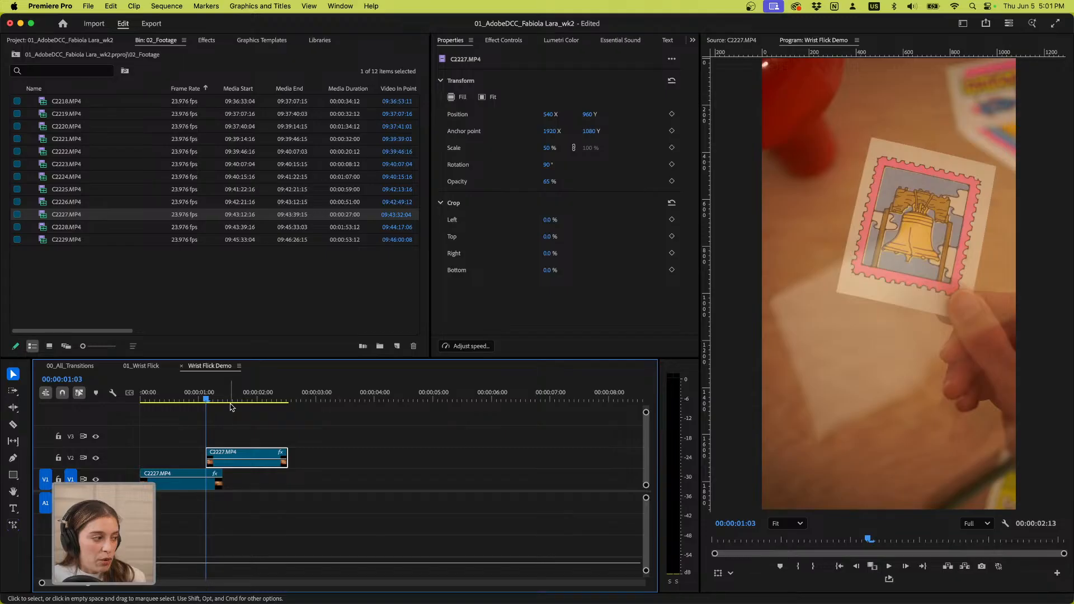
Split the V1 clip at 00:00:01:03 and the V2 clip at 00:00:01:12, and delete the pieces between the two cuts
{"action": "key", "text": "c"}
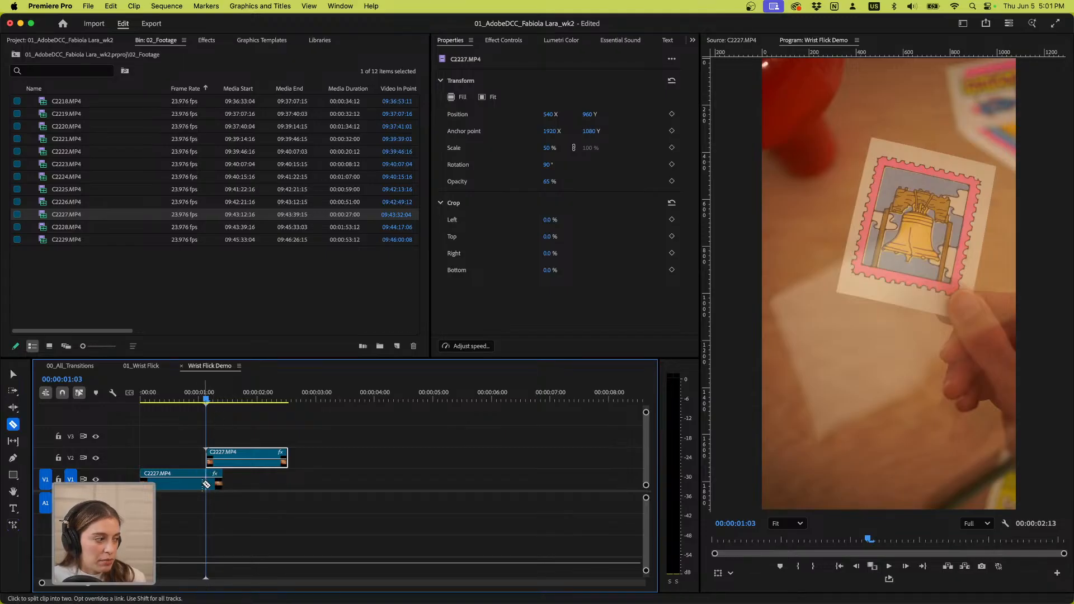
{"action": "key", "text": "v"}
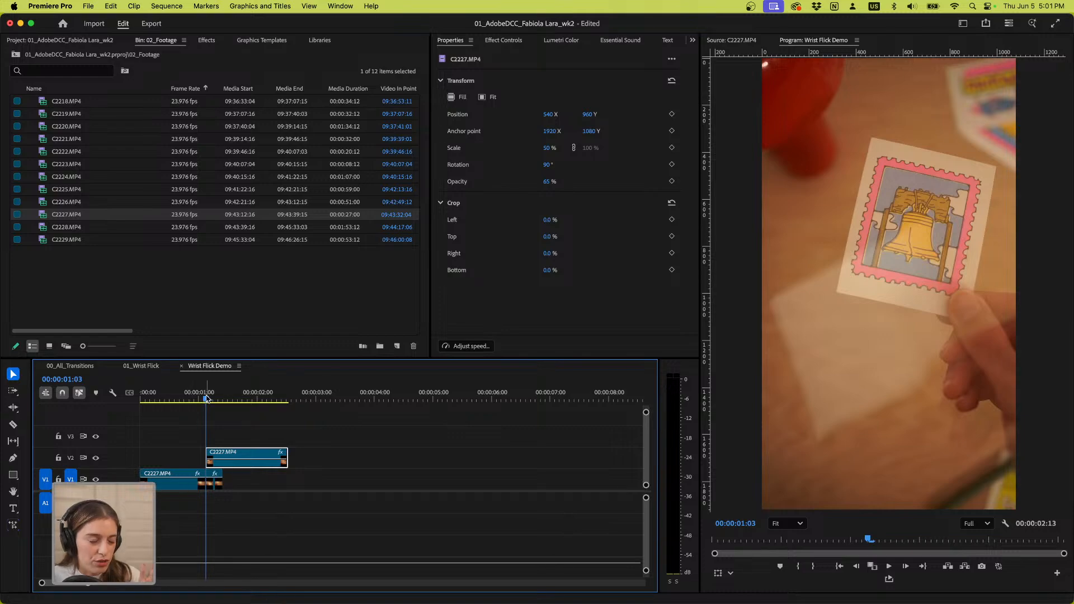
{"action": "left_click_drag", "start_coordinate": [206, 397], "coordinate": [229, 413]}
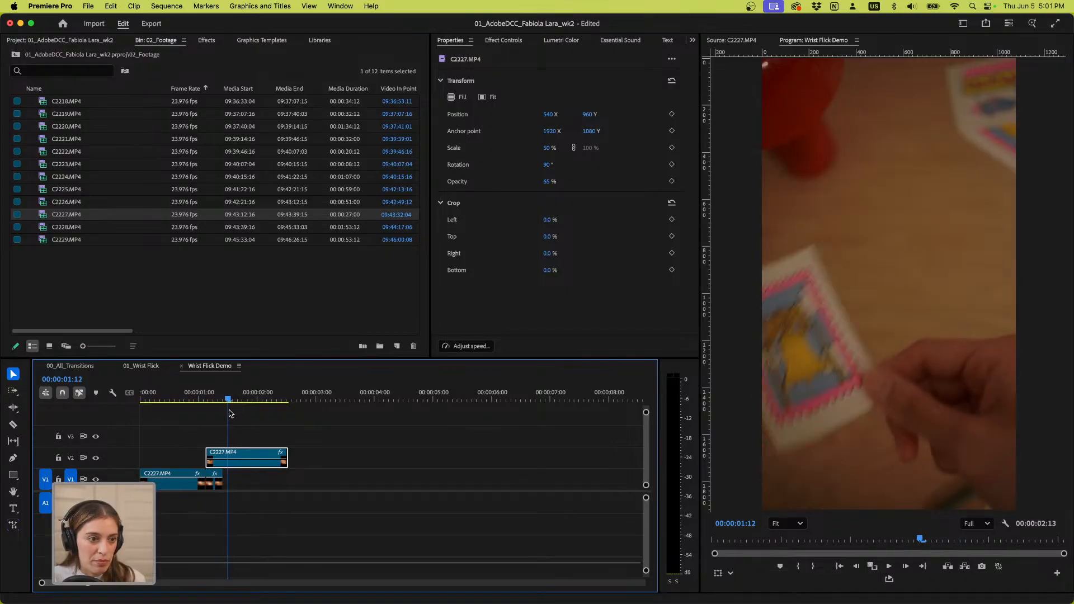
{"action": "key", "text": "c"}
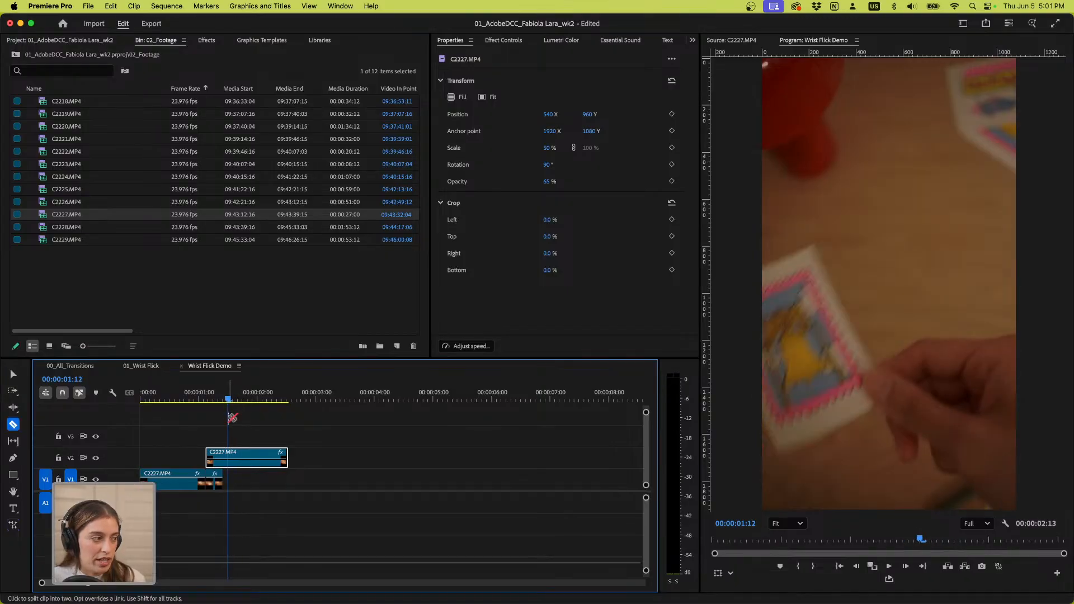
{"action": "left_click", "coordinate": [228, 457]}
{"action": "key", "text": "v"}
{"action": "left_click", "coordinate": [220, 463]}
{"action": "left_click_drag", "start_coordinate": [216, 465], "coordinate": [216, 486]}
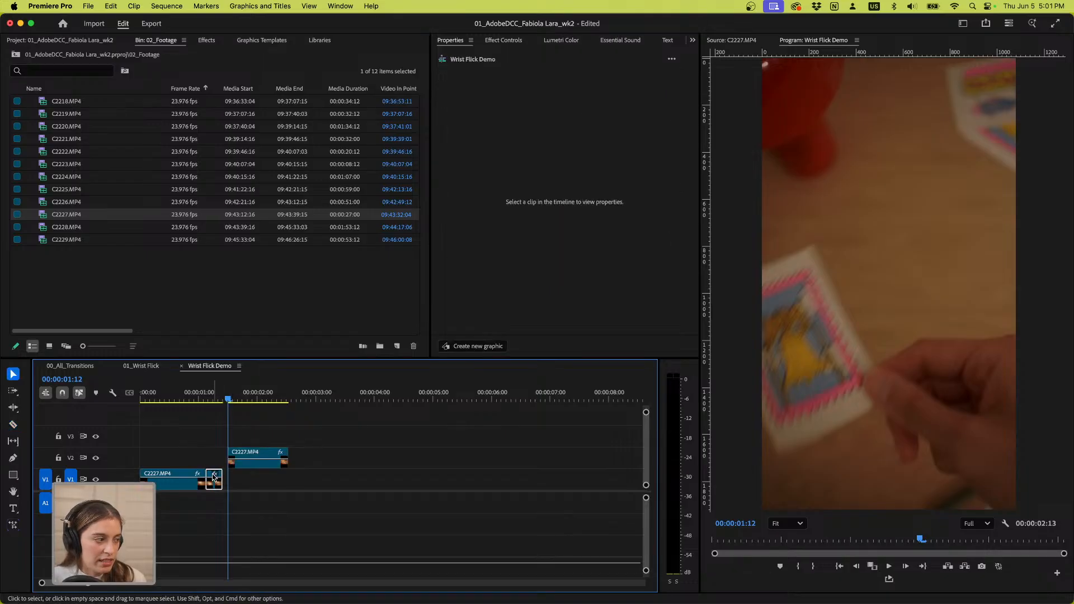
{"action": "key", "text": "shift+5"}
{"action": "key", "text": "Delete"}
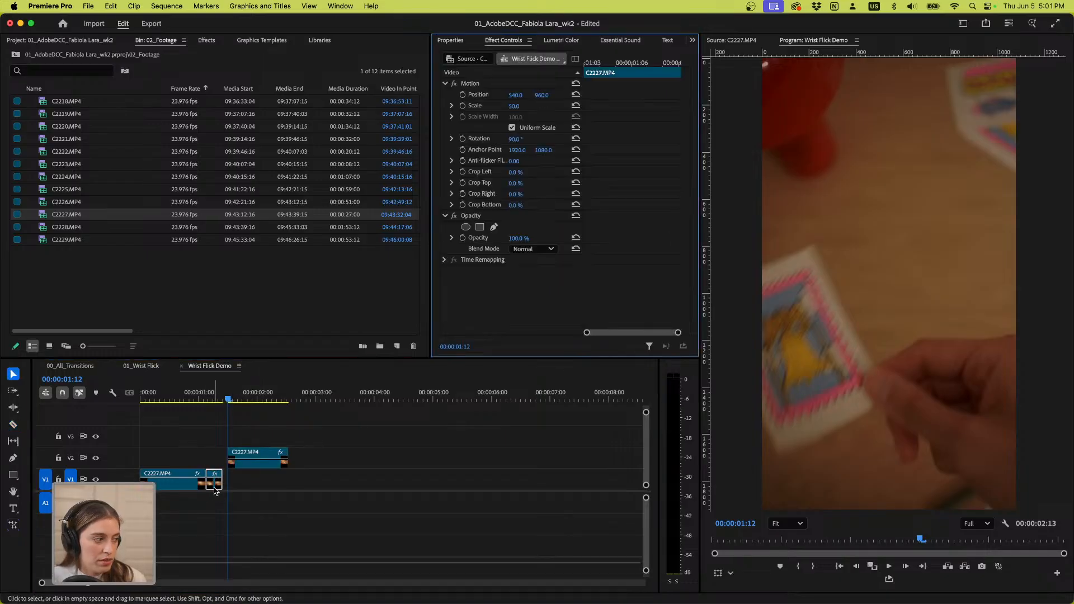
Restore the remaining V2 clip's opacity to 100% and slide it earlier to start where the V1 clip ends
{"action": "left_click", "coordinate": [258, 466]}
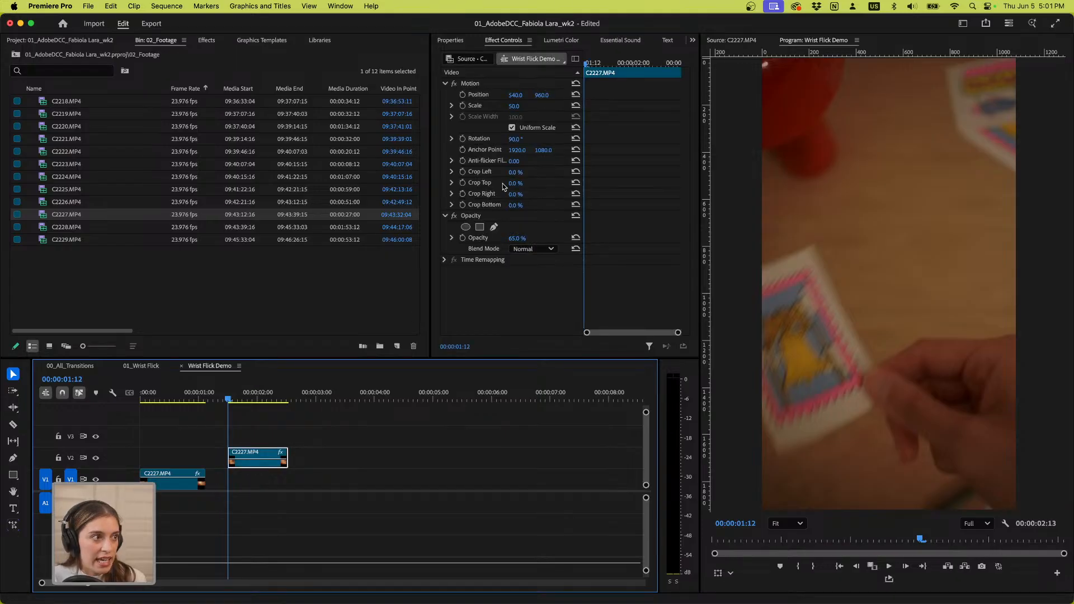
{"action": "left_click", "coordinate": [517, 237]}
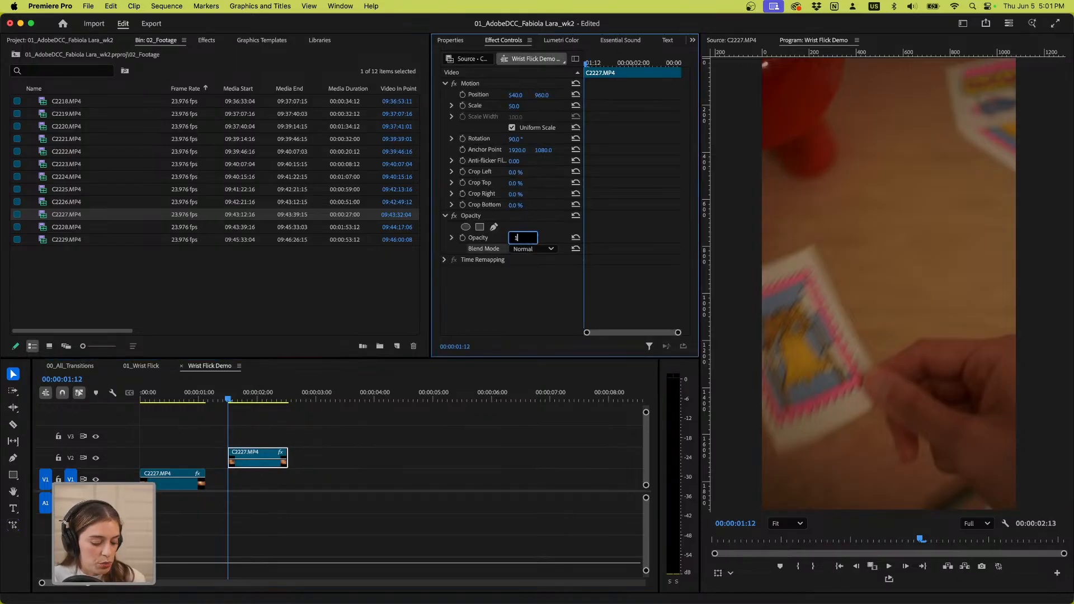
{"action": "key", "text": "Return"}
{"action": "left_click_drag", "start_coordinate": [259, 470], "coordinate": [237, 459]}
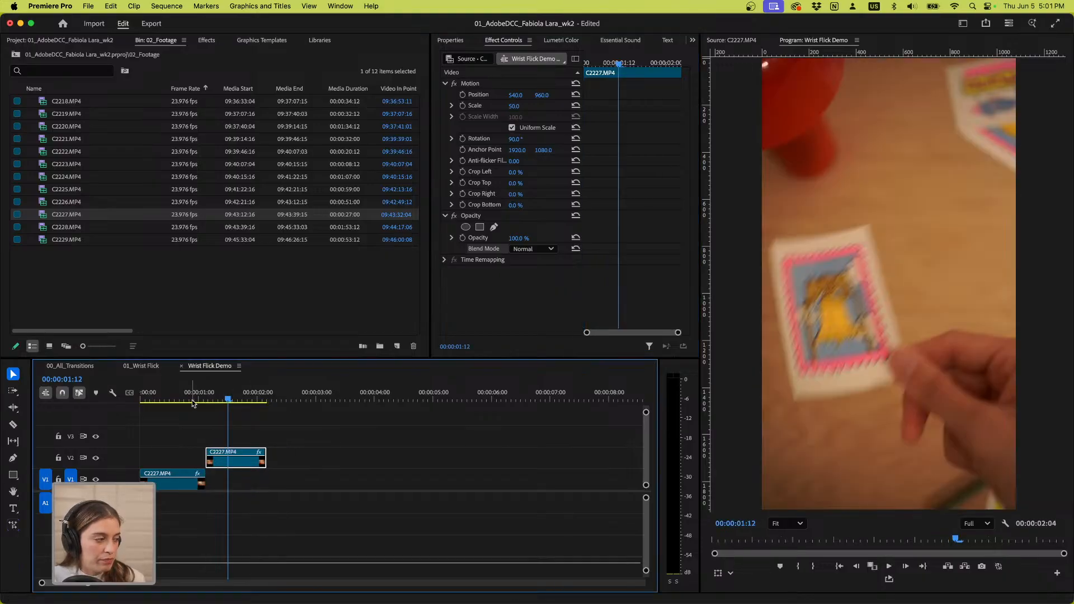
Play the Wrist Flick Demo sequence from the start to check the cut between the blank card and the stamp card
{"action": "left_click", "coordinate": [194, 400]}
{"action": "left_click", "coordinate": [142, 399]}
{"action": "key", "text": "space"}
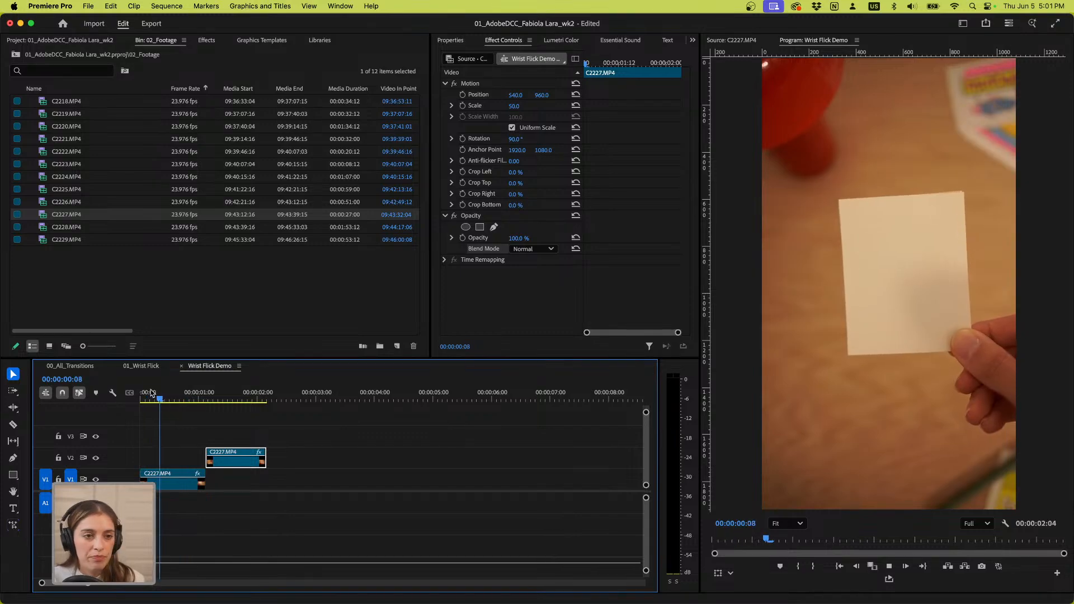
{"action": "key", "text": "space"}
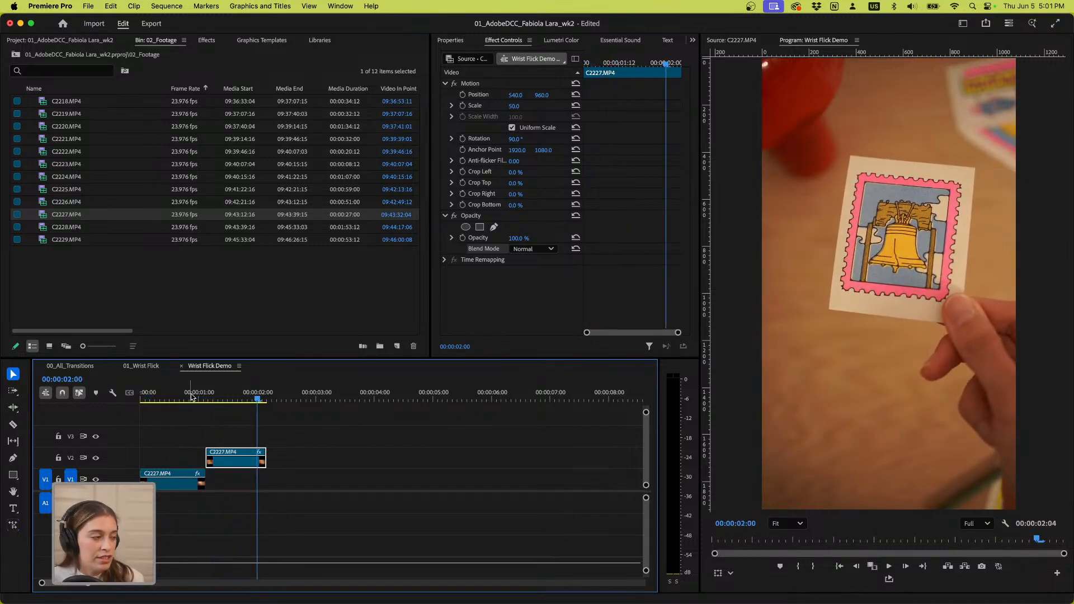
Split the V2 clip at 00:00:01:11, delete its first part, and slide the rest back to the end of the V1 clip
{"action": "mouse_move", "coordinate": [231, 400]}
{"action": "left_mouse_down"}
{"action": "mouse_move", "coordinate": [186, 401]}
{"action": "mouse_move", "coordinate": [258, 398]}
{"action": "mouse_move", "coordinate": [226, 398]}
{"action": "left_mouse_up"}
{"action": "key", "text": "c"}
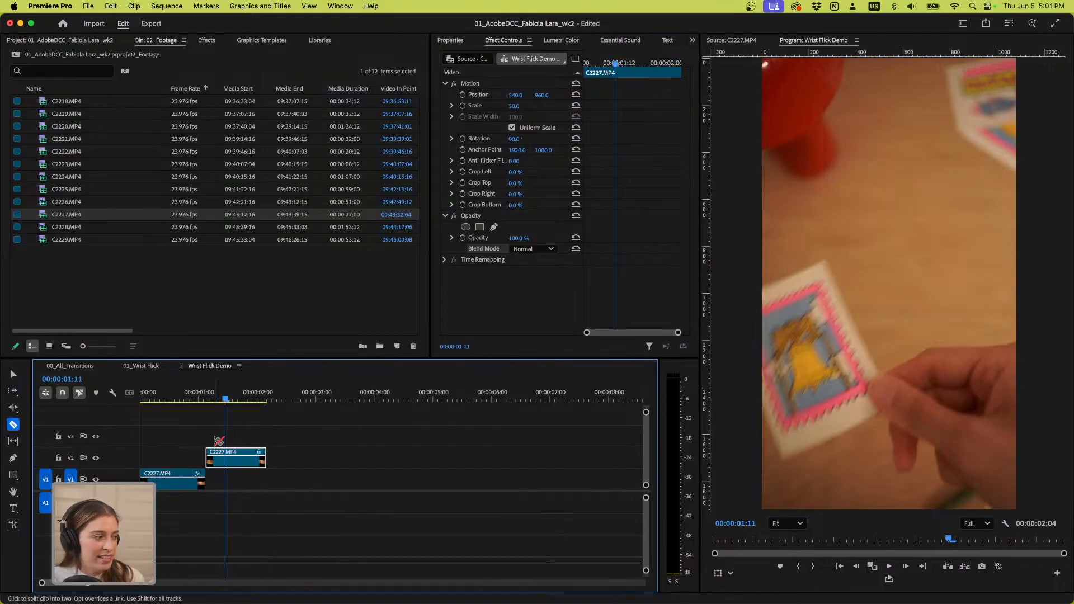
{"action": "left_click", "coordinate": [227, 451]}
{"action": "key", "text": "v"}
{"action": "key", "text": "Delete"}
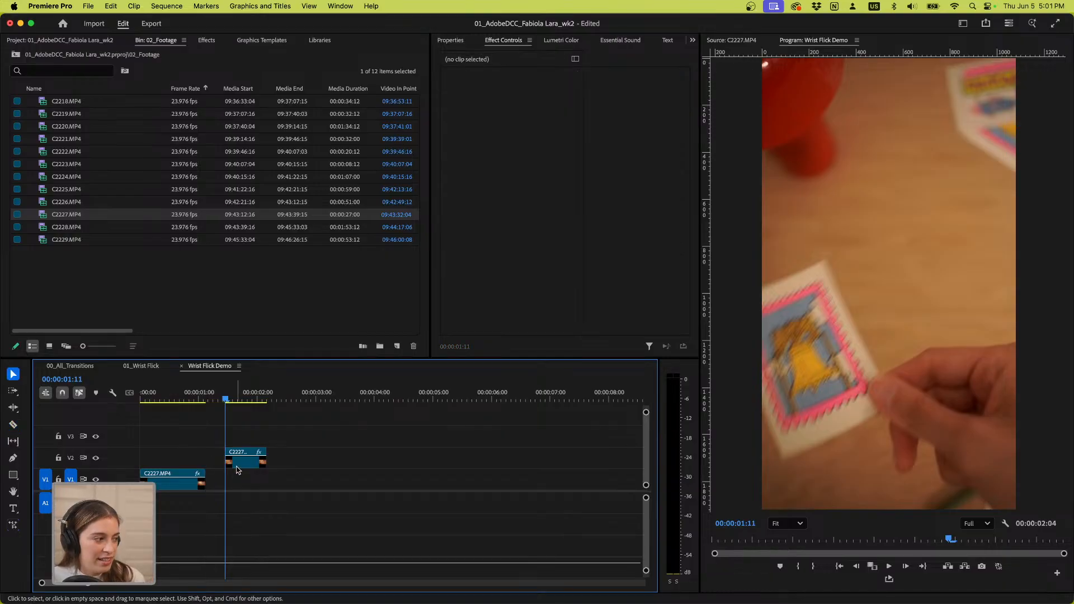
{"action": "left_click_drag", "start_coordinate": [237, 464], "coordinate": [215, 469]}
Play through the tightened cut to review the flick transition
{"action": "left_click_drag", "start_coordinate": [223, 397], "coordinate": [190, 398]}
{"action": "key", "text": "space"}
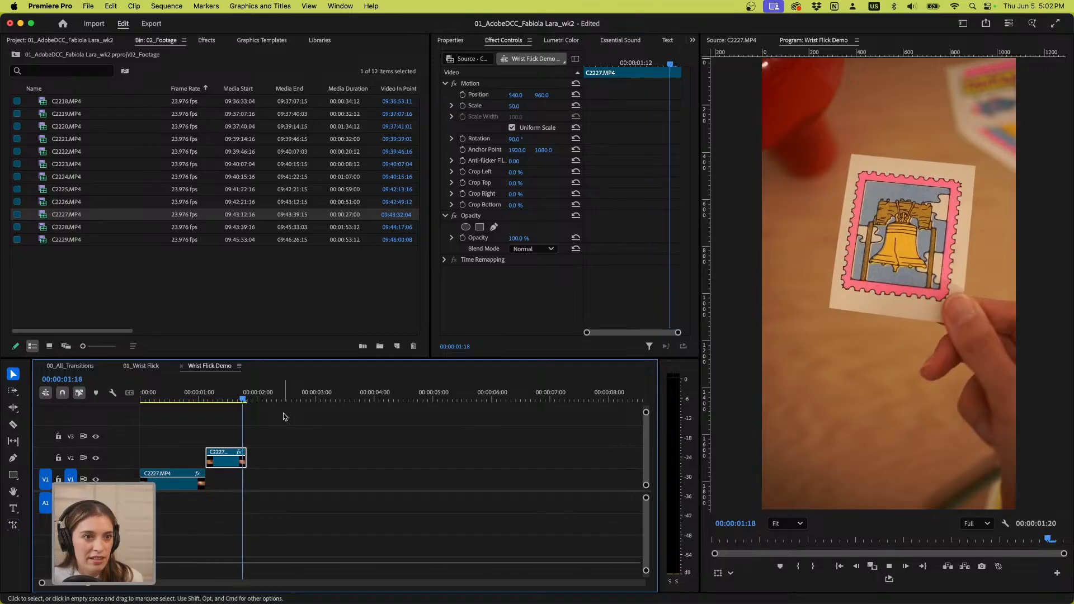
{"action": "key", "text": "space"}
Extend the end of the V2 clip, and trim it back by splitting at 00:00:01:20 and deleting the remainder
{"action": "left_click_drag", "start_coordinate": [242, 461], "coordinate": [282, 462]}
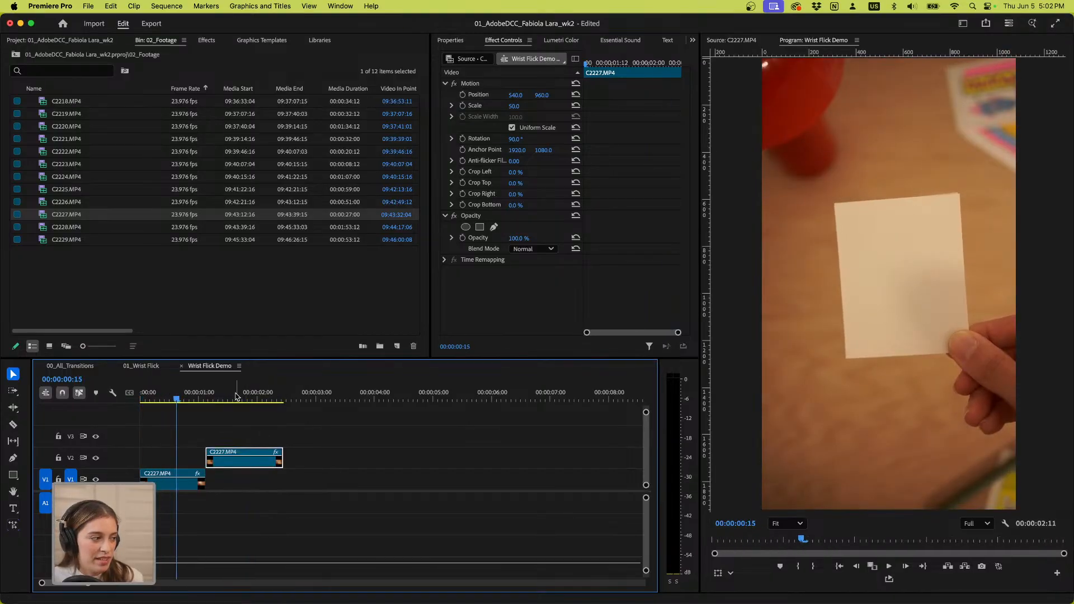
{"action": "left_click_drag", "start_coordinate": [226, 398], "coordinate": [251, 406]}
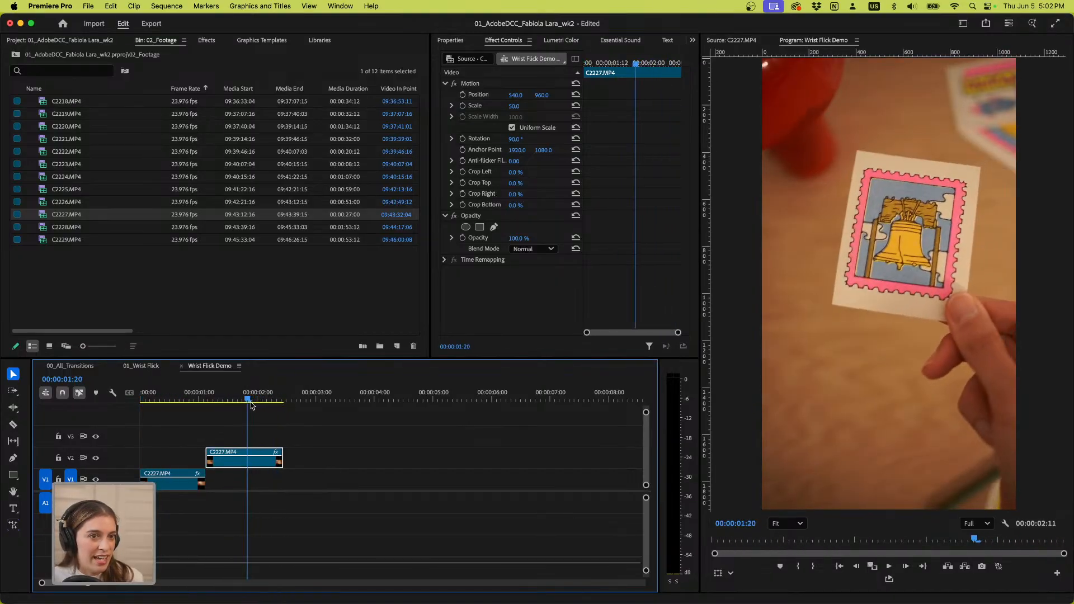
{"action": "key", "text": "c"}
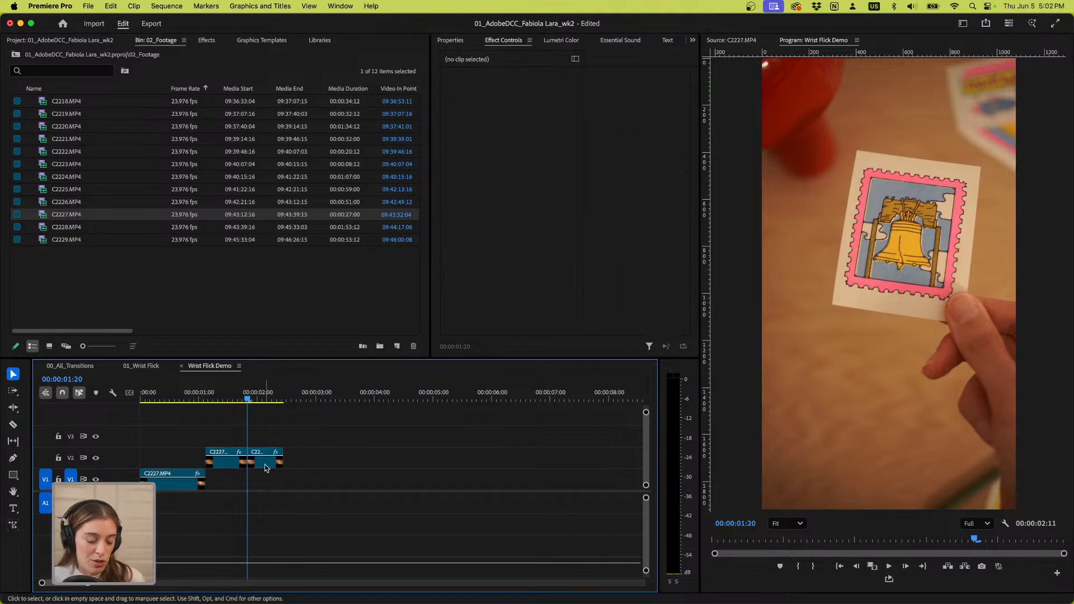
{"action": "left_click", "coordinate": [264, 464]}
{"action": "key", "text": "Delete"}
Move the V2 clip down to V1 directly after the first clip and scrub through the finished transition
{"action": "left_click", "coordinate": [153, 393]}
{"action": "left_click_drag", "start_coordinate": [152, 393], "coordinate": [237, 408]}
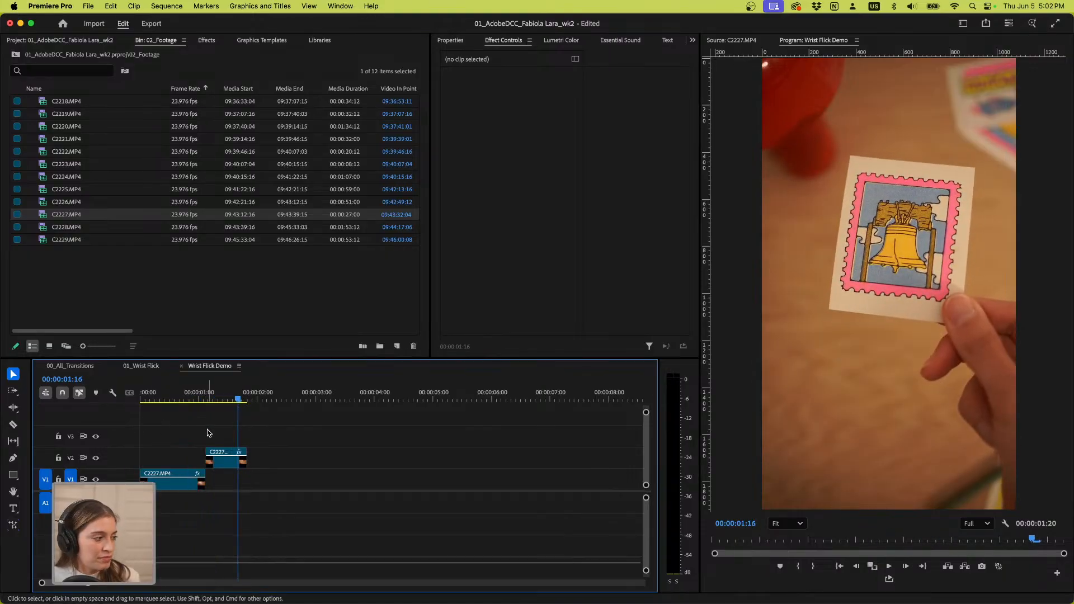
{"action": "left_click_drag", "start_coordinate": [217, 463], "coordinate": [221, 482]}
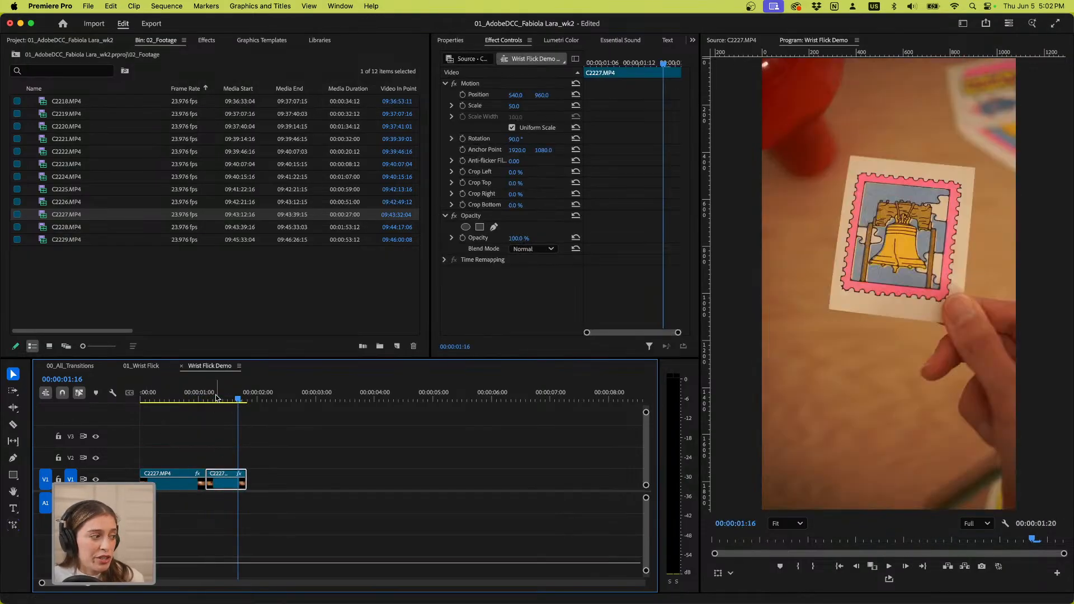
{"action": "key", "text": "Home"}
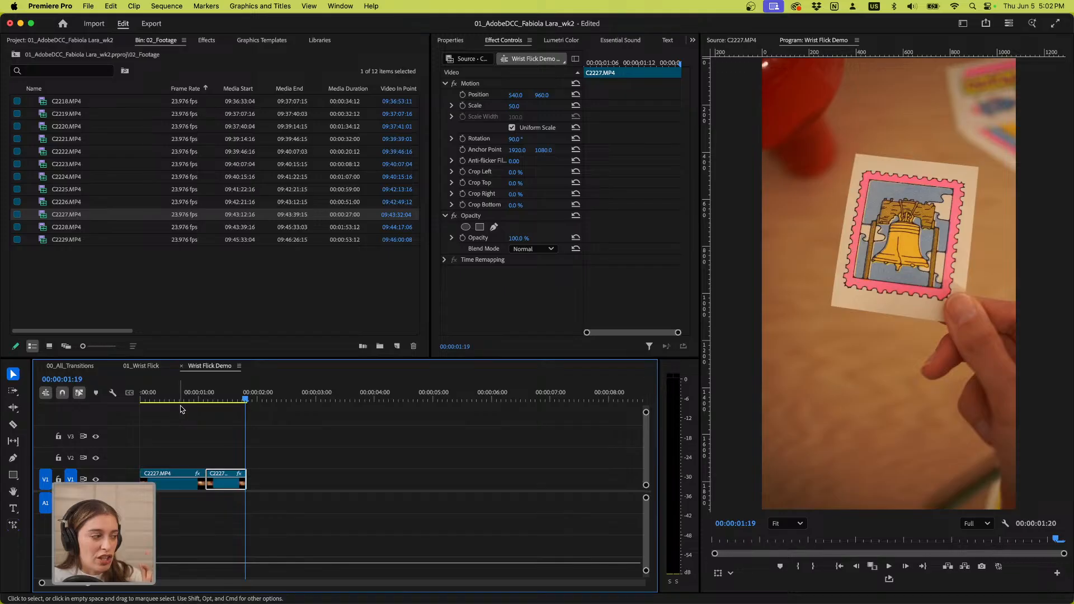
{"action": "left_click_drag", "start_coordinate": [184, 401], "coordinate": [227, 401]}
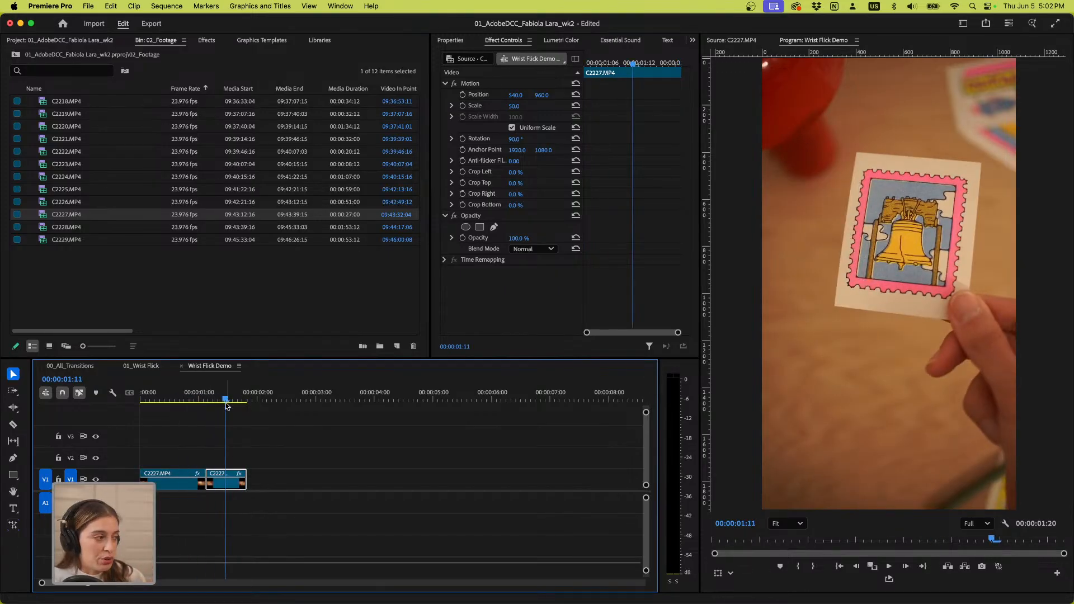
Open the 02_Opacity Mask sequence from the 01_Sequence bin and play it from the start
{"action": "left_click", "coordinate": [16, 54]}
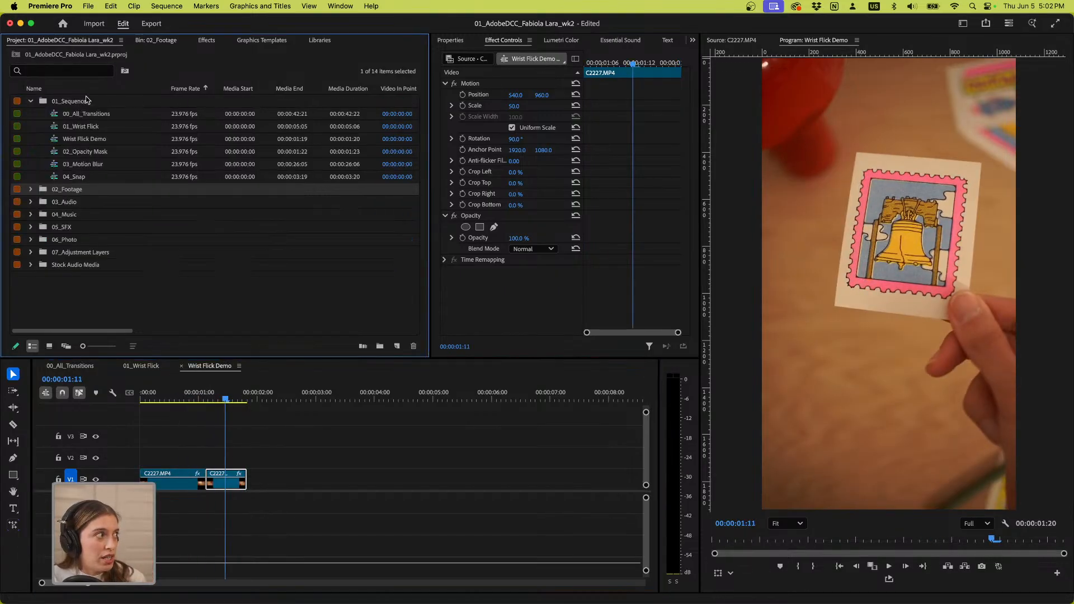
{"action": "double_click", "coordinate": [85, 151]}
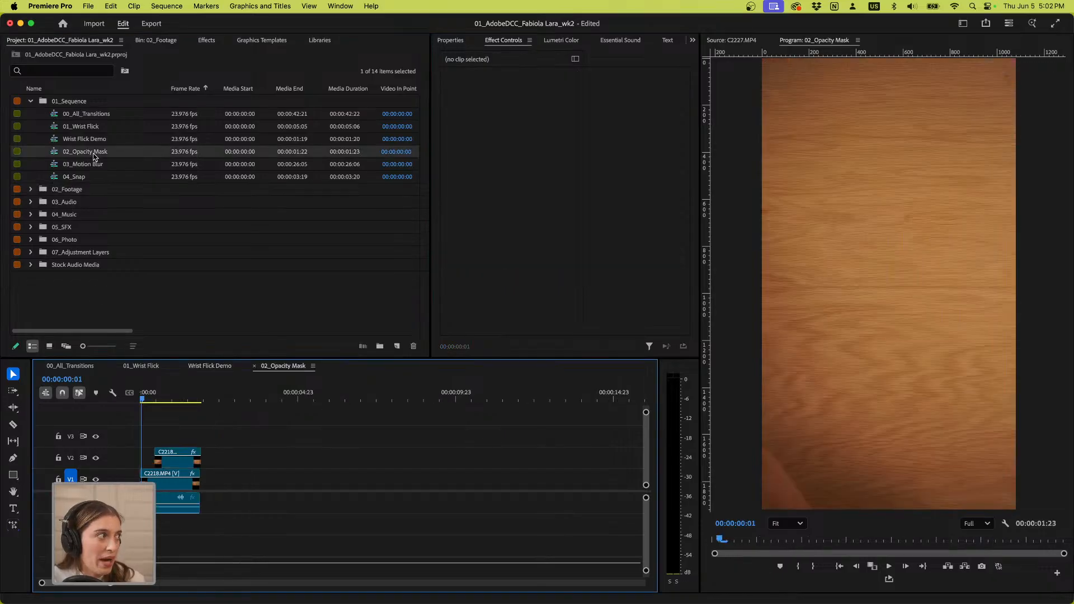
{"action": "left_click", "coordinate": [144, 399]}
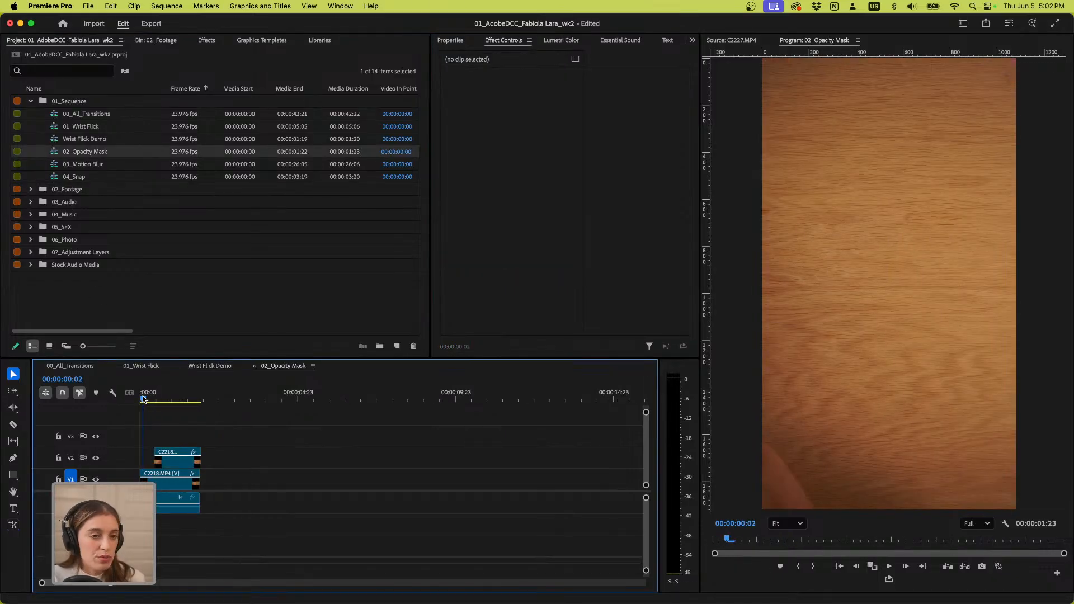
{"action": "left_click_drag", "start_coordinate": [144, 399], "coordinate": [139, 399]}
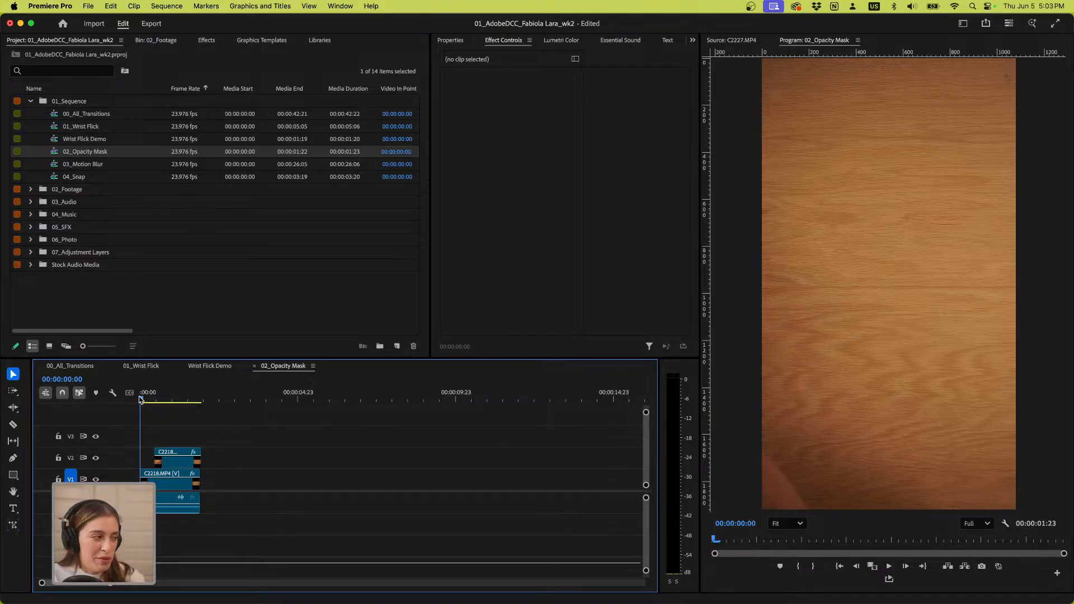
{"action": "key", "text": "space"}
{"action": "key", "text": "space"}
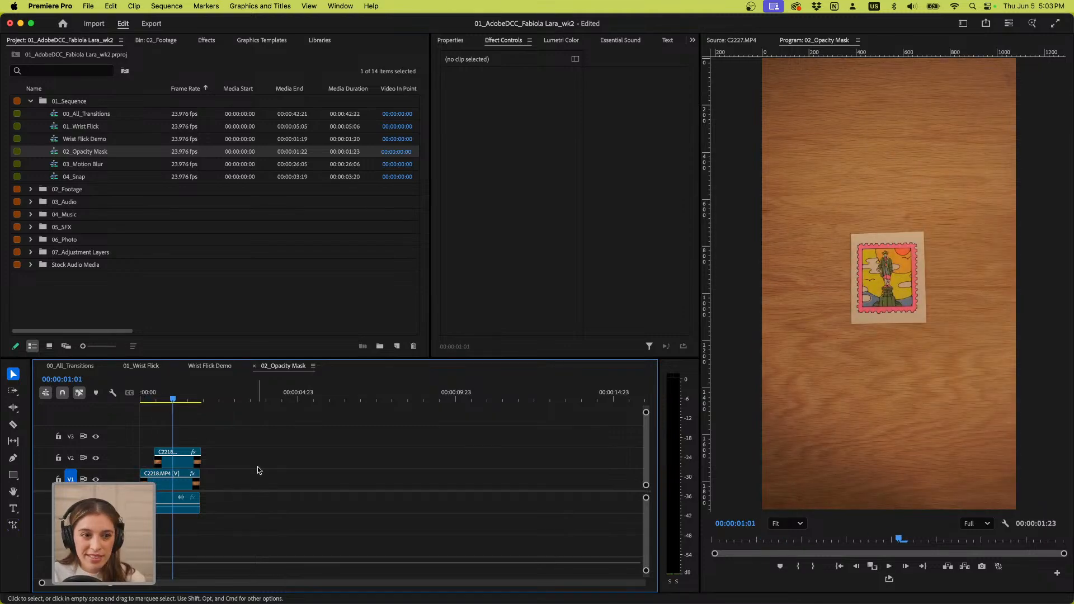
Replay the opacity mask example repeatedly from the start to examine how the stamp is revealed on the wood surface
{"action": "scroll", "coordinate": [156, 448], "scroll_direction": "up", "scroll_amount": 3}
{"action": "left_click_drag", "start_coordinate": [185, 401], "coordinate": [135, 395]}
{"action": "key", "text": "space"}
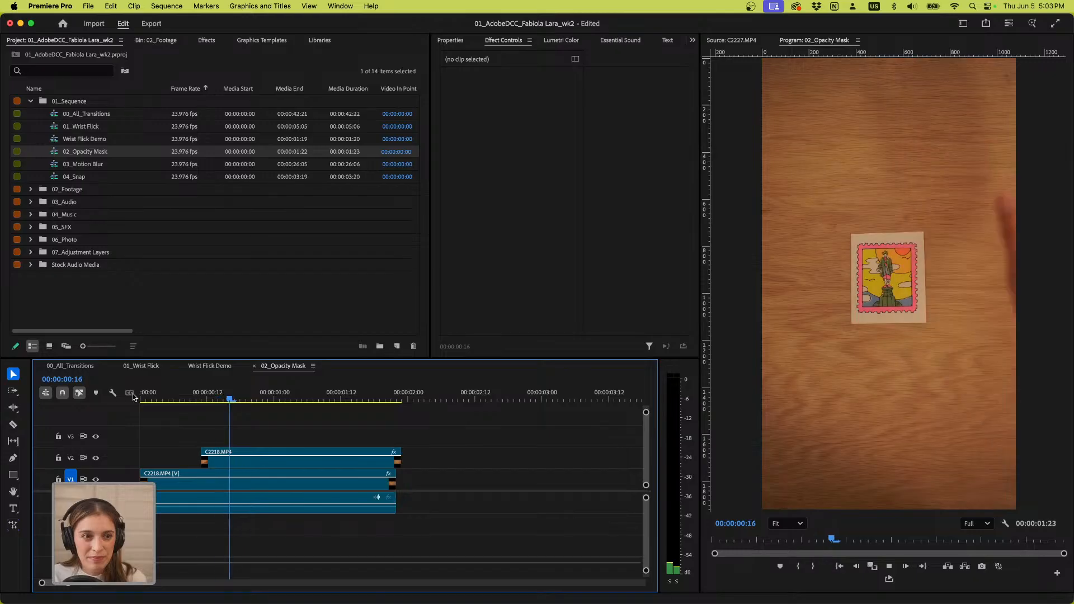
{"action": "key", "text": "space"}
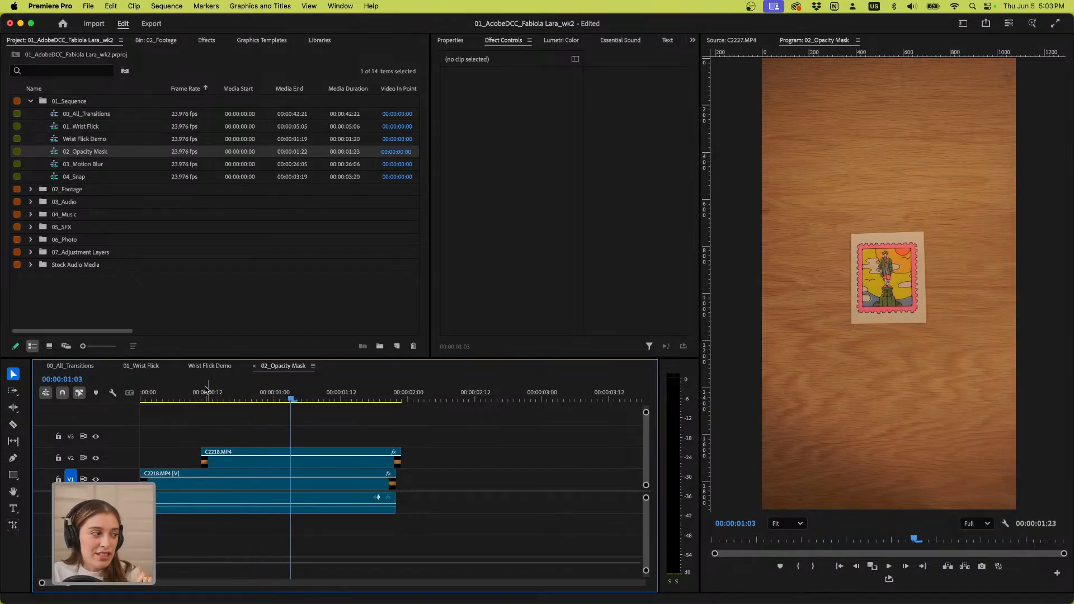
{"action": "left_click", "coordinate": [135, 396]}
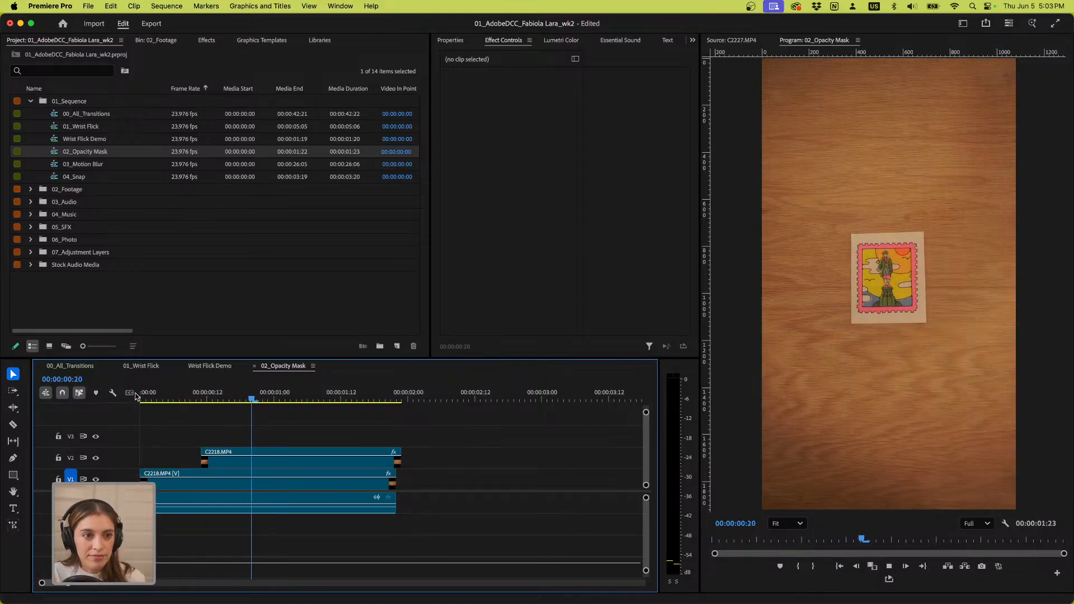
{"action": "key", "text": "space"}
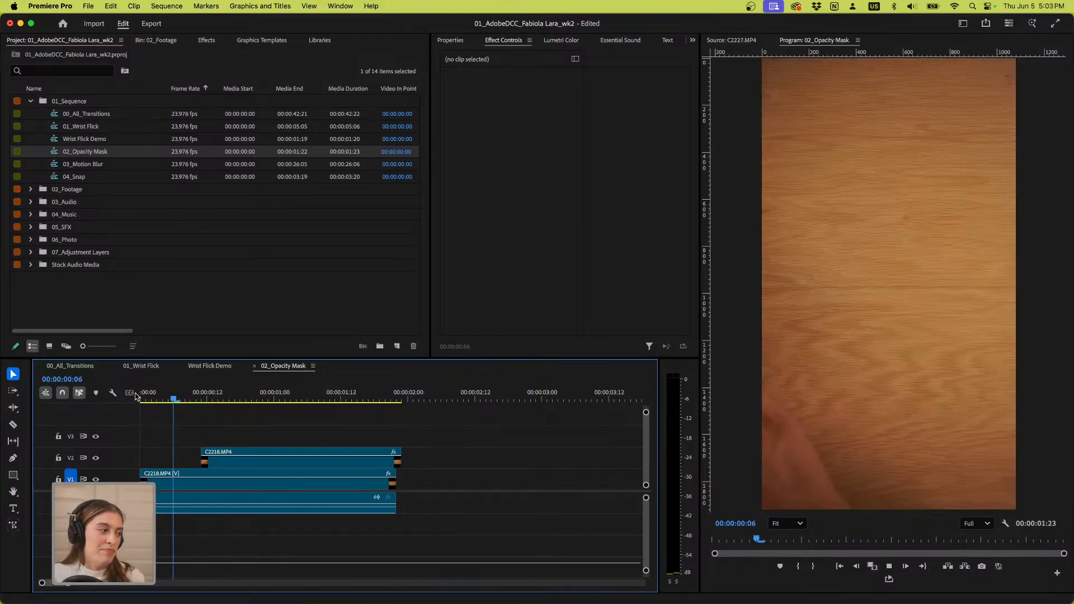
{"action": "key", "text": "space"}
{"action": "key", "text": "minus"}
{"action": "key", "text": "minus"}
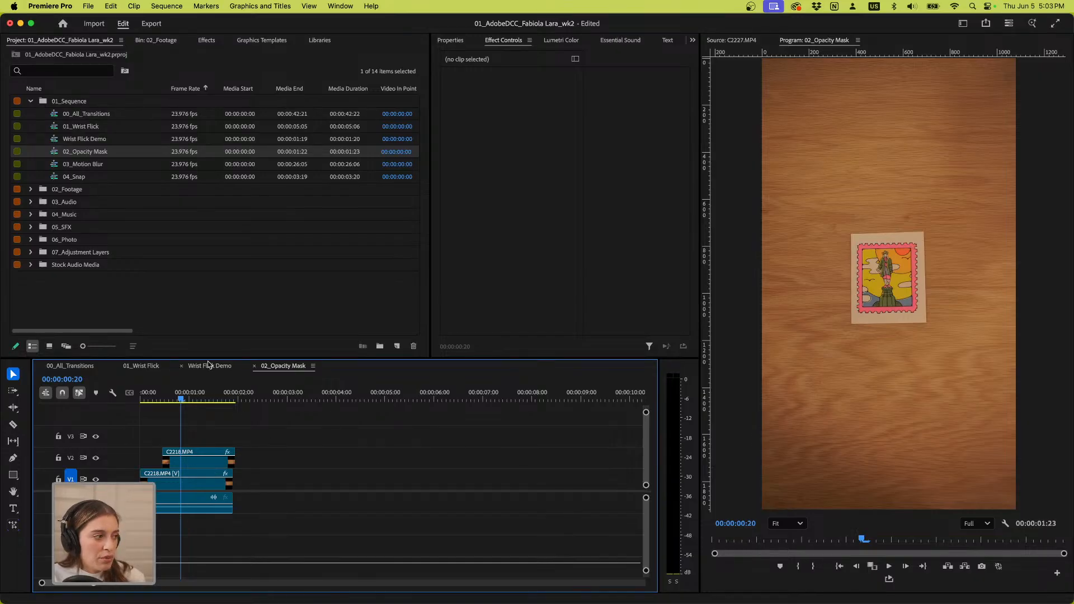
Close the Wrist Flick Demo sequence and place the 02_Opacity Mask playhead past its clips at 00:00:03:11
{"action": "left_click", "coordinate": [182, 366]}
{"action": "left_click_drag", "start_coordinate": [289, 399], "coordinate": [311, 404]}
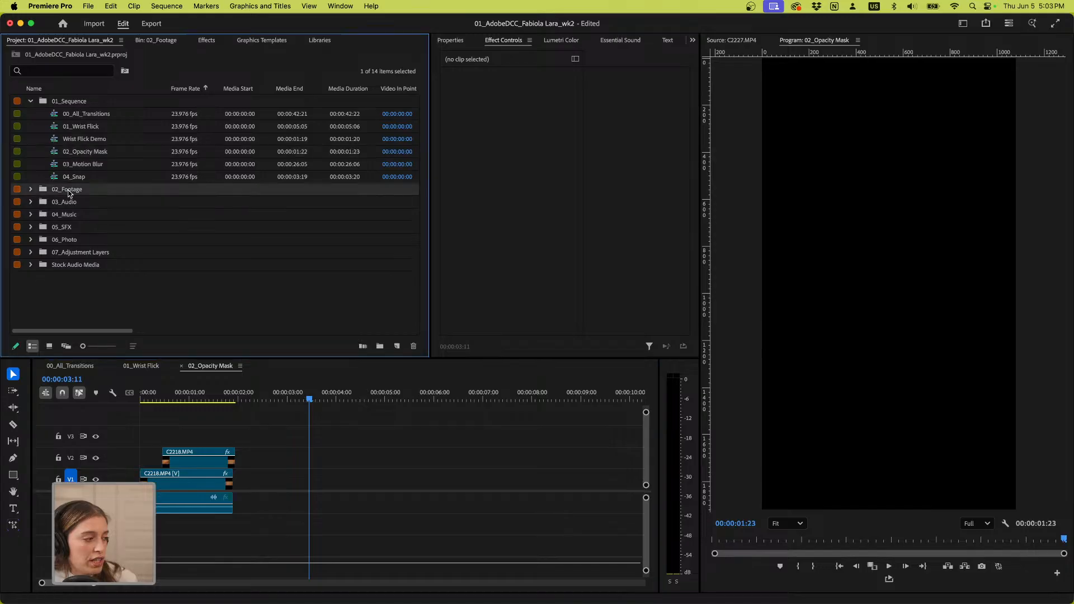
Open C2218.MP4 from the 02_Footage bin in the Source Monitor
{"action": "double_click", "coordinate": [67, 190]}
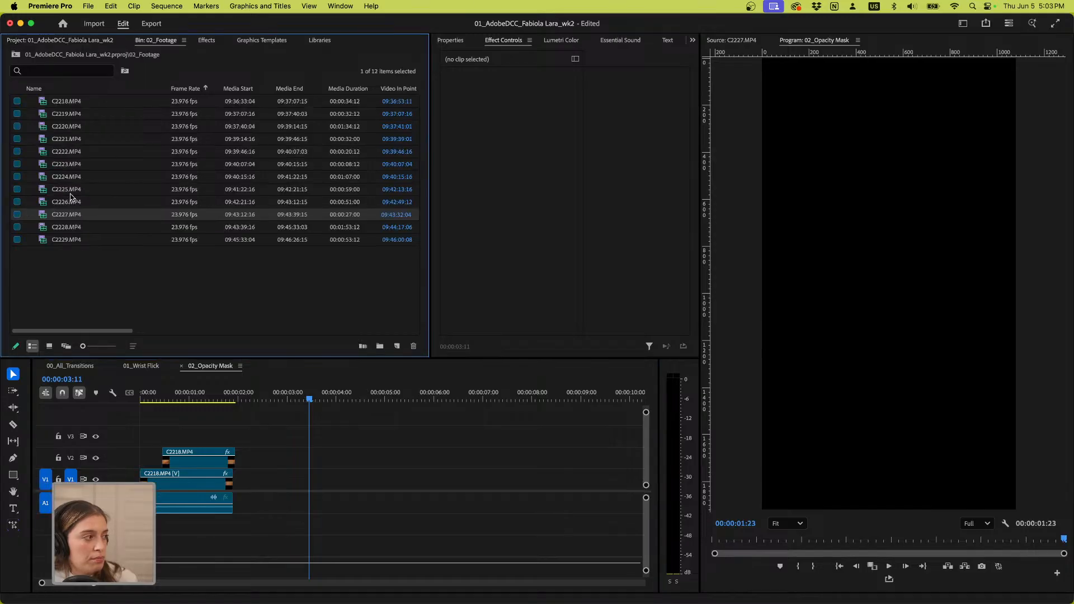
{"action": "left_click", "coordinate": [68, 99]}
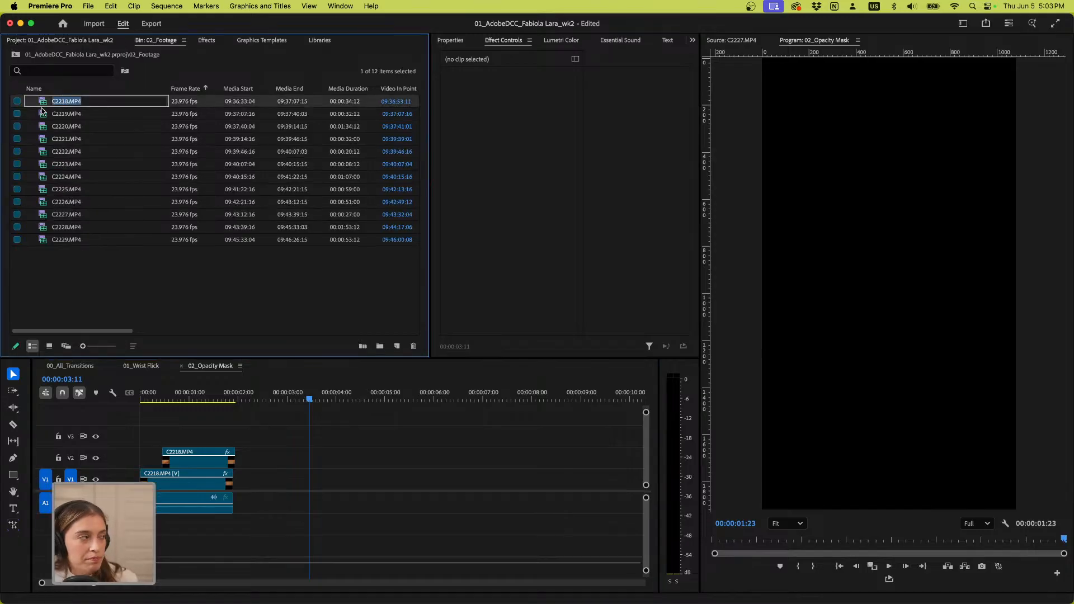
{"action": "double_click", "coordinate": [64, 101]}
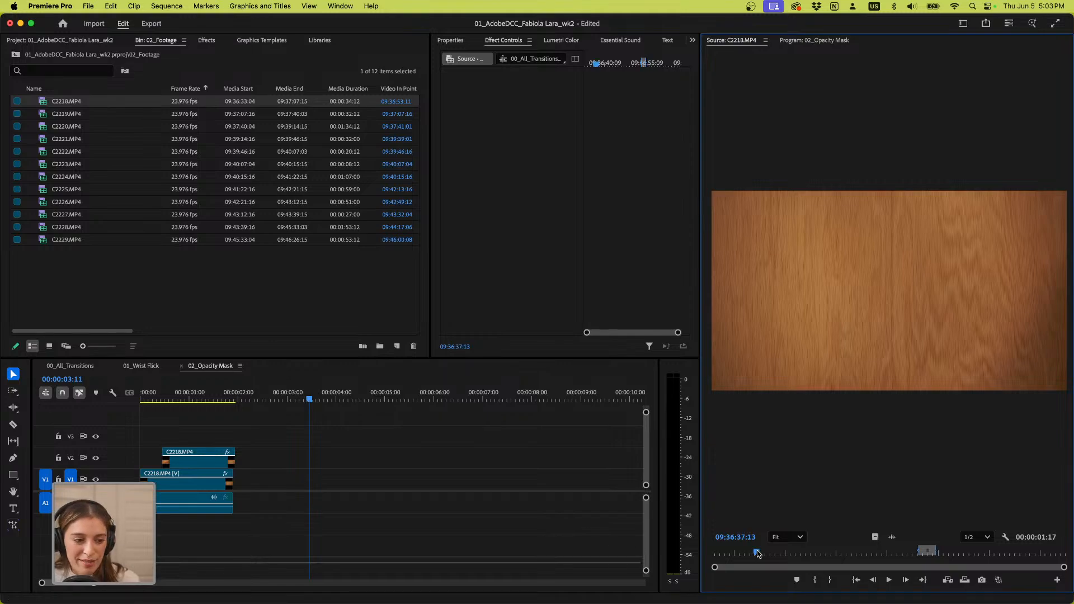
Scrub and play C2218.MP4 in the Source Monitor from about 09:36:53:00 to look for the hand sweep over the empty wood
{"action": "left_click_drag", "start_coordinate": [755, 554], "coordinate": [916, 556]}
{"action": "left_click", "coordinate": [920, 553]}
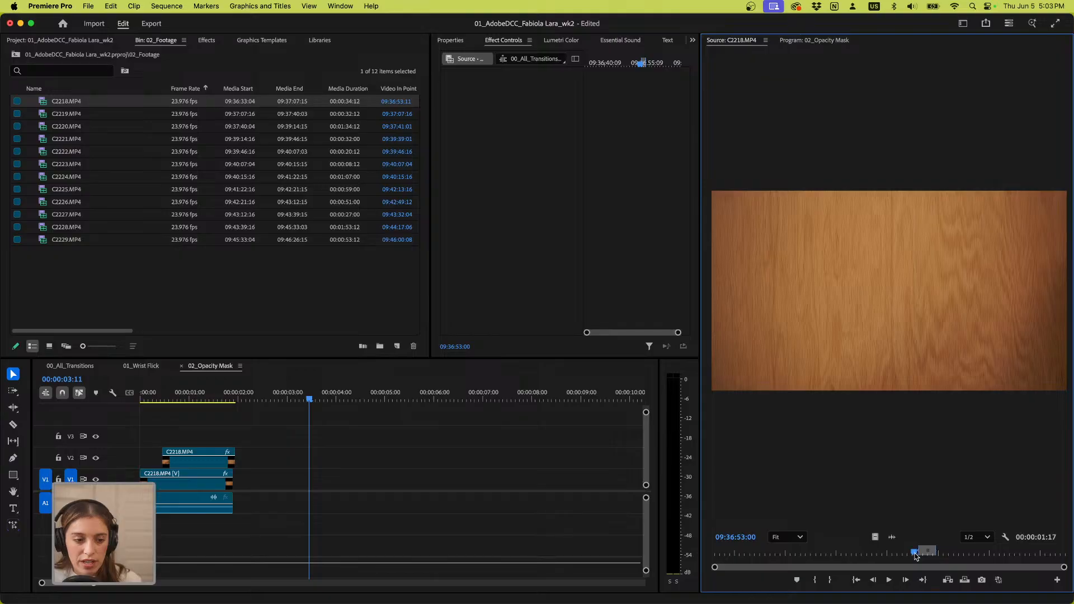
{"action": "key", "text": "space"}
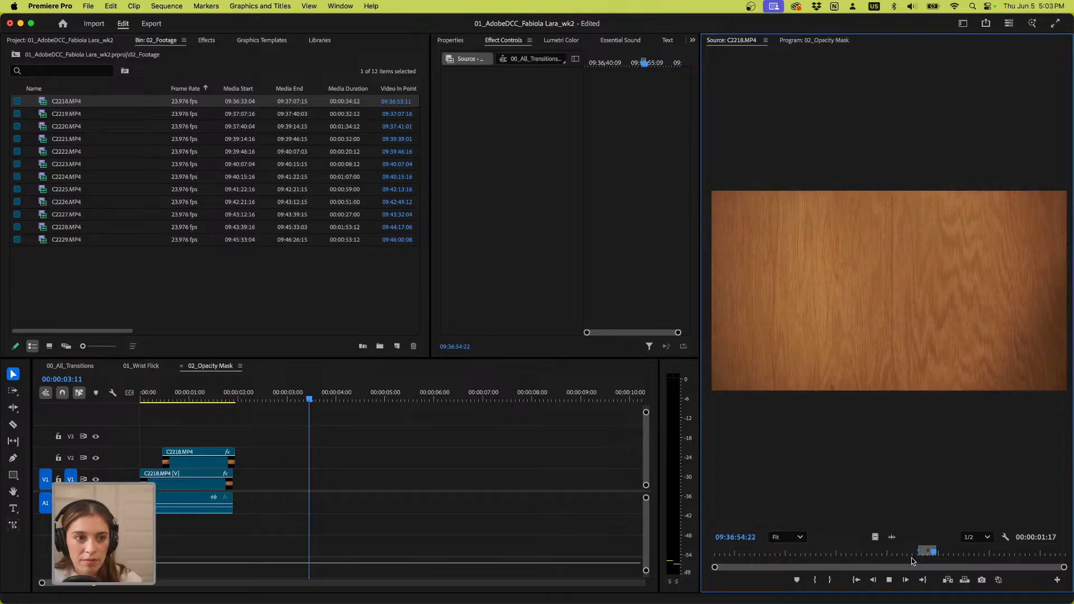
{"action": "key", "text": "space"}
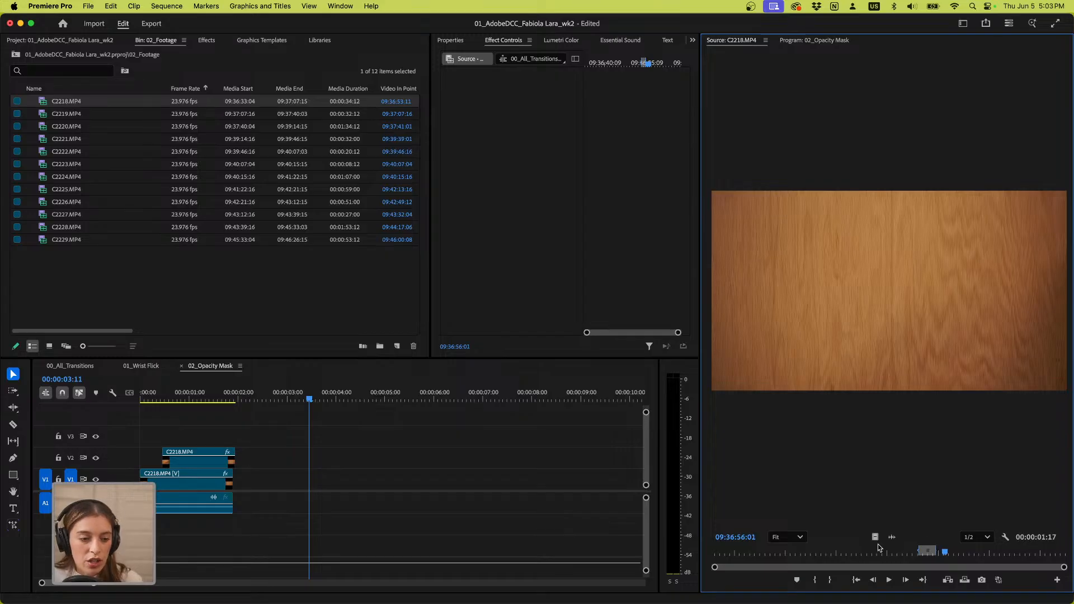
Try an In point at 09:36:56:17 in C2218.MP4 and play the footage around it
{"action": "mouse_move", "coordinate": [949, 556]}
{"action": "left_mouse_down"}
{"action": "mouse_move", "coordinate": [971, 555]}
{"action": "mouse_move", "coordinate": [954, 558]}
{"action": "left_mouse_up"}
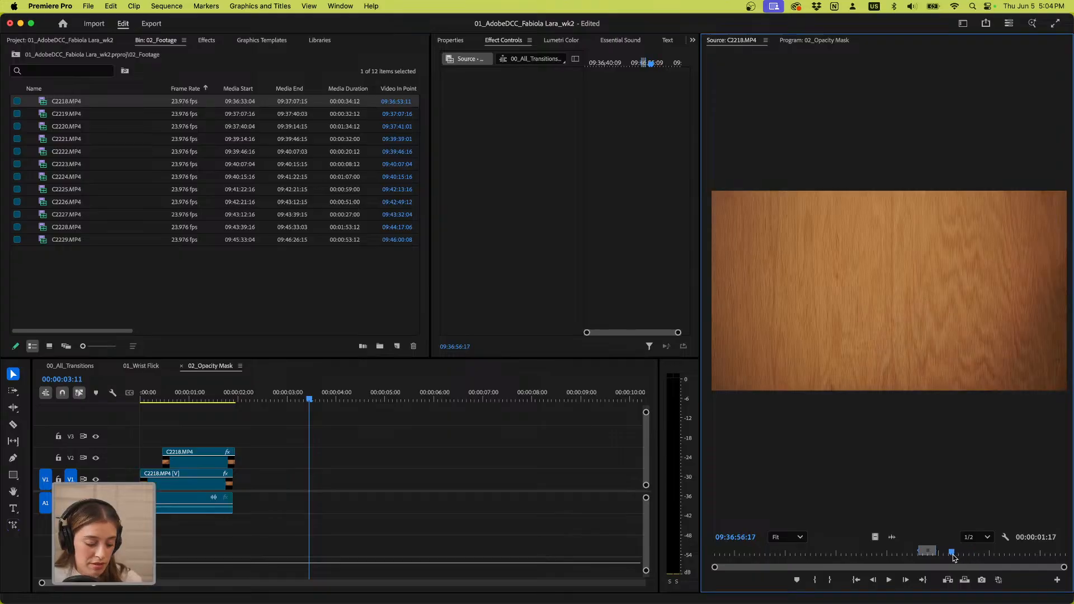
{"action": "key", "text": "i"}
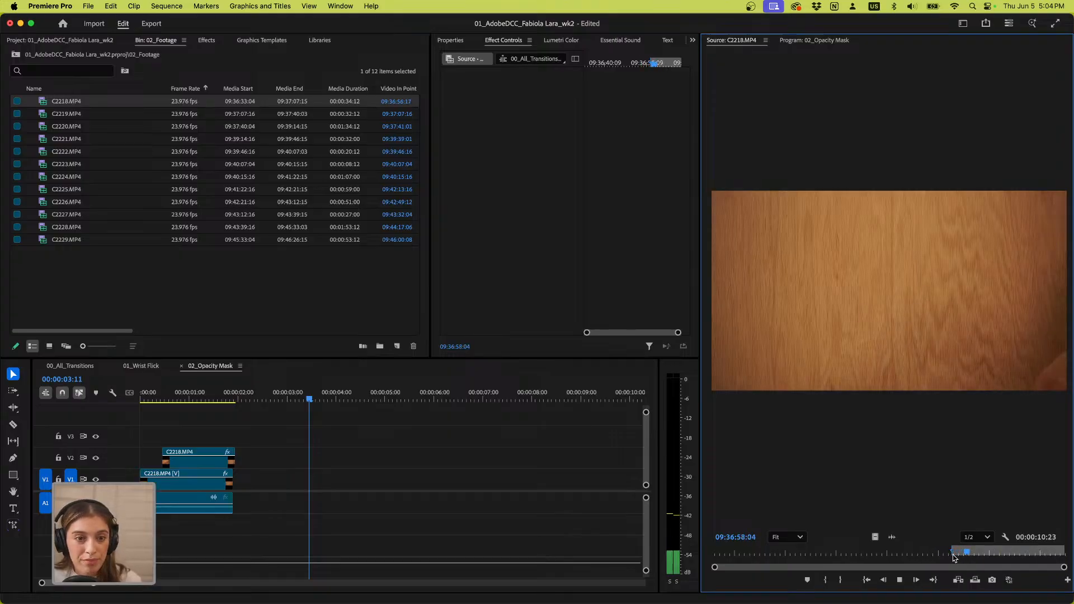
{"action": "key", "text": "space"}
{"action": "left_click_drag", "start_coordinate": [971, 555], "coordinate": [943, 553]}
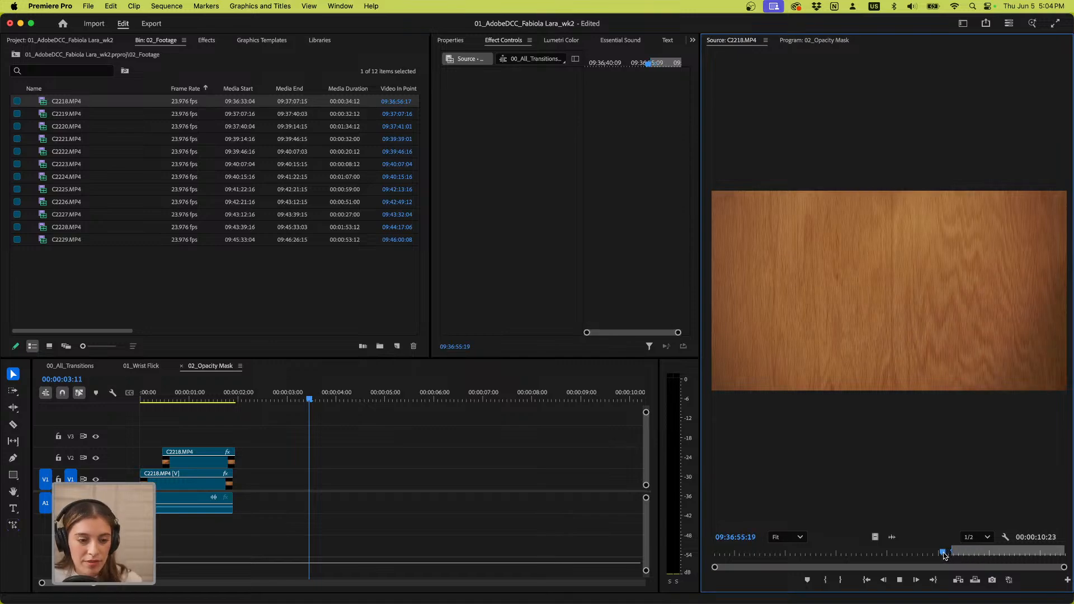
{"action": "key", "text": "space"}
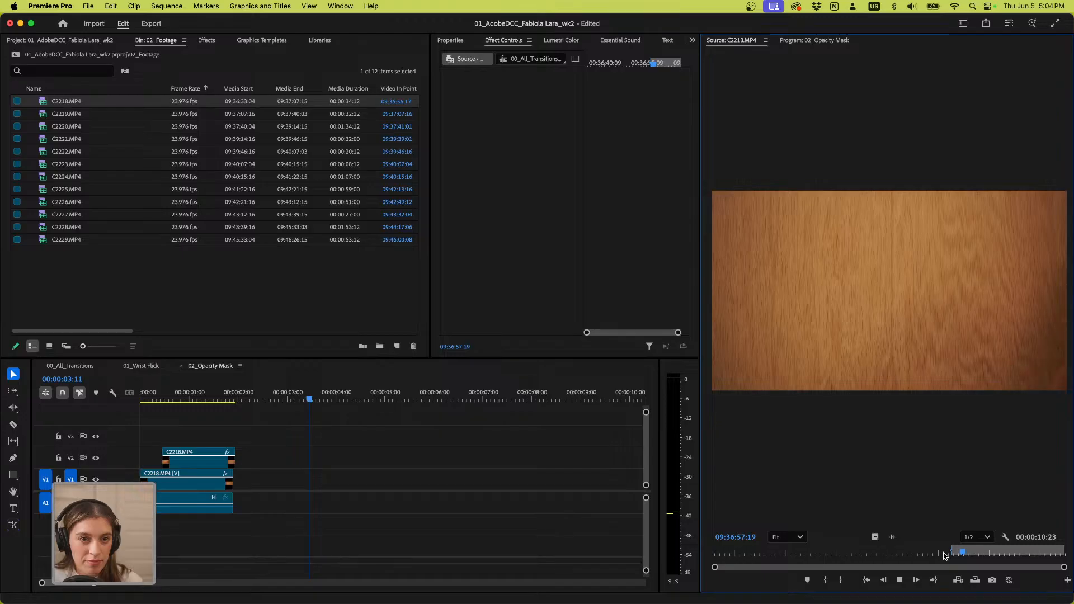
{"action": "key", "text": "space"}
{"action": "left_click_drag", "start_coordinate": [967, 555], "coordinate": [964, 558]}
{"action": "key", "text": "space"}
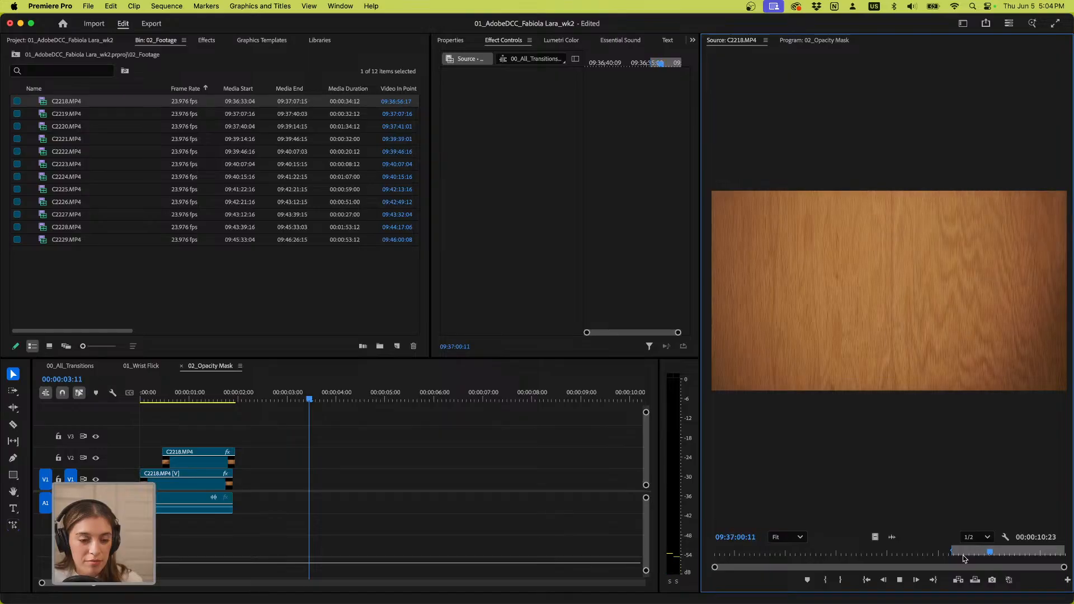
Mark C2218.MP4 from 09:36:50:18 to 09:36:52:16 and place only its video on V1 at 00:00:03:11
{"action": "left_click", "coordinate": [915, 556]}
{"action": "mouse_move", "coordinate": [916, 558]}
{"action": "left_mouse_down"}
{"action": "mouse_move", "coordinate": [878, 559]}
{"action": "mouse_move", "coordinate": [913, 560]}
{"action": "left_mouse_up"}
{"action": "key", "text": "i"}
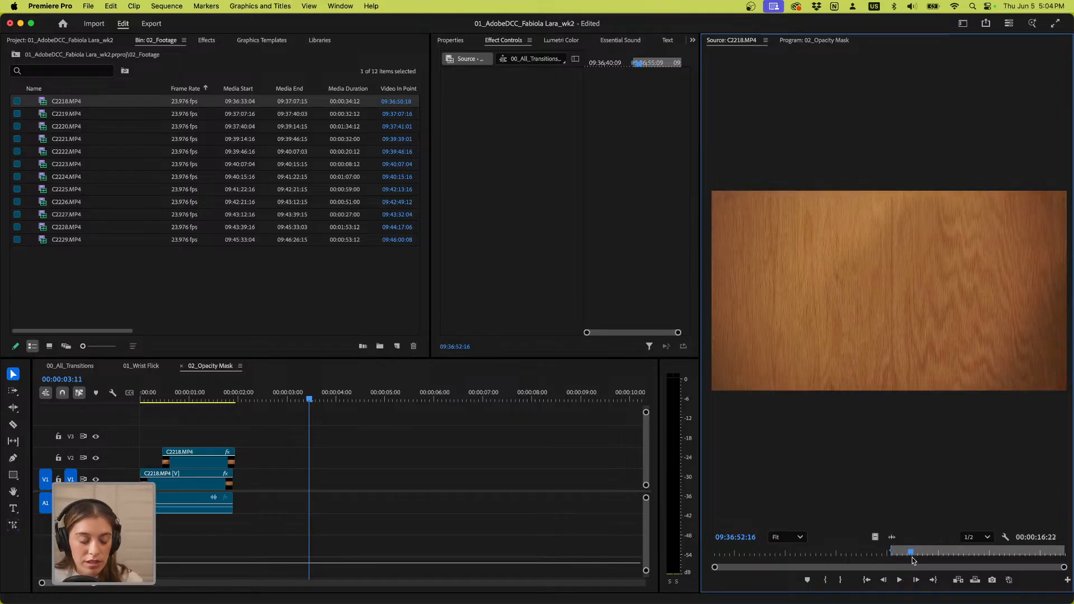
{"action": "key", "text": "o"}
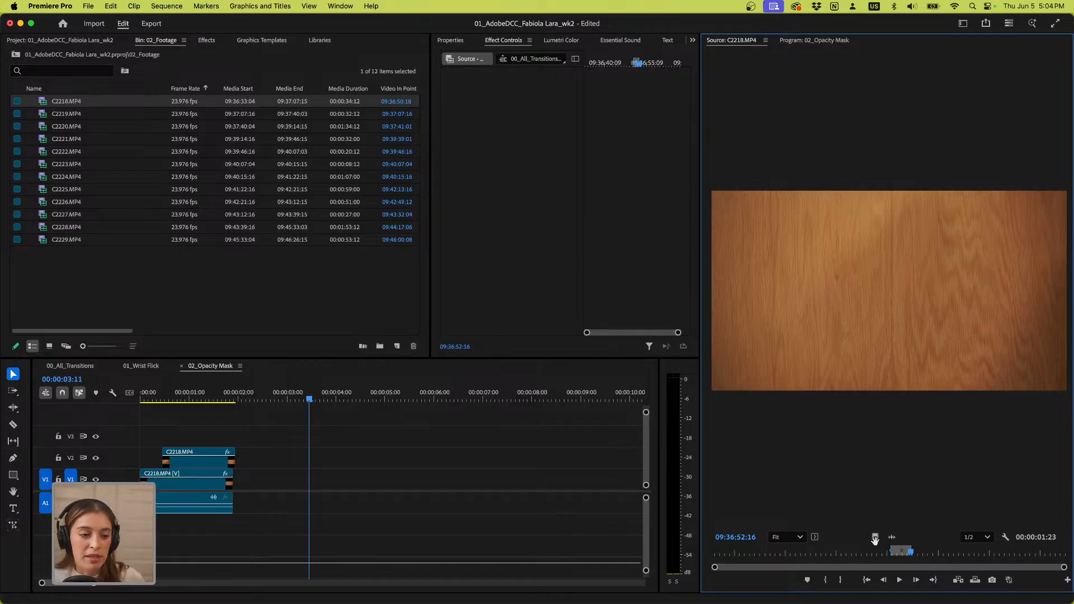
{"action": "left_click_drag", "start_coordinate": [761, 526], "coordinate": [319, 474]}
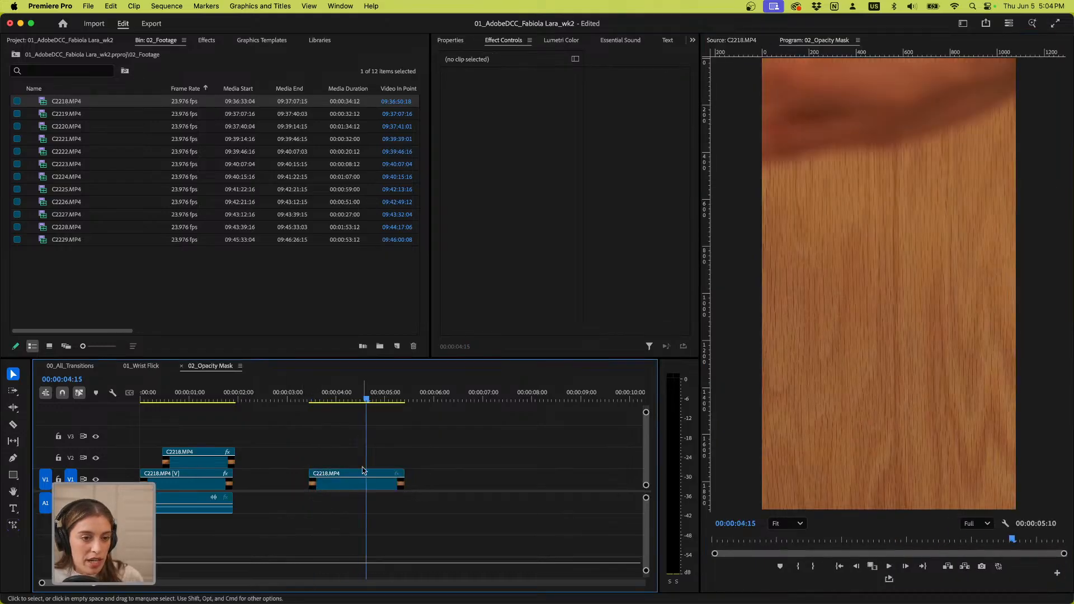
Copy the first C2227.MP4 clip in the 01_Wrist Flick sequence so its attributes can be reused
{"action": "left_click", "coordinate": [361, 488]}
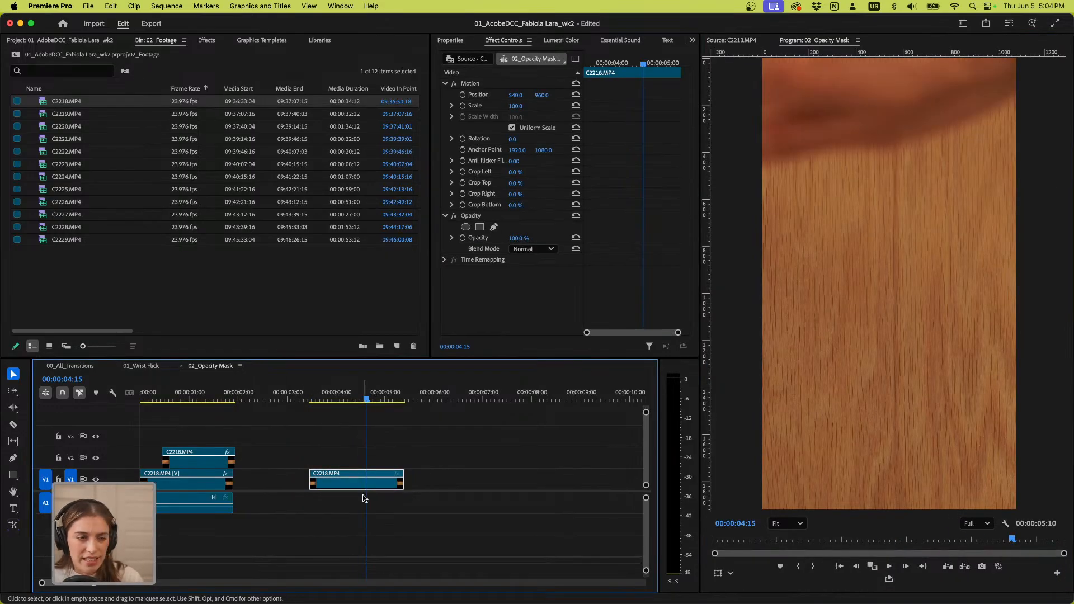
{"action": "left_click", "coordinate": [148, 369]}
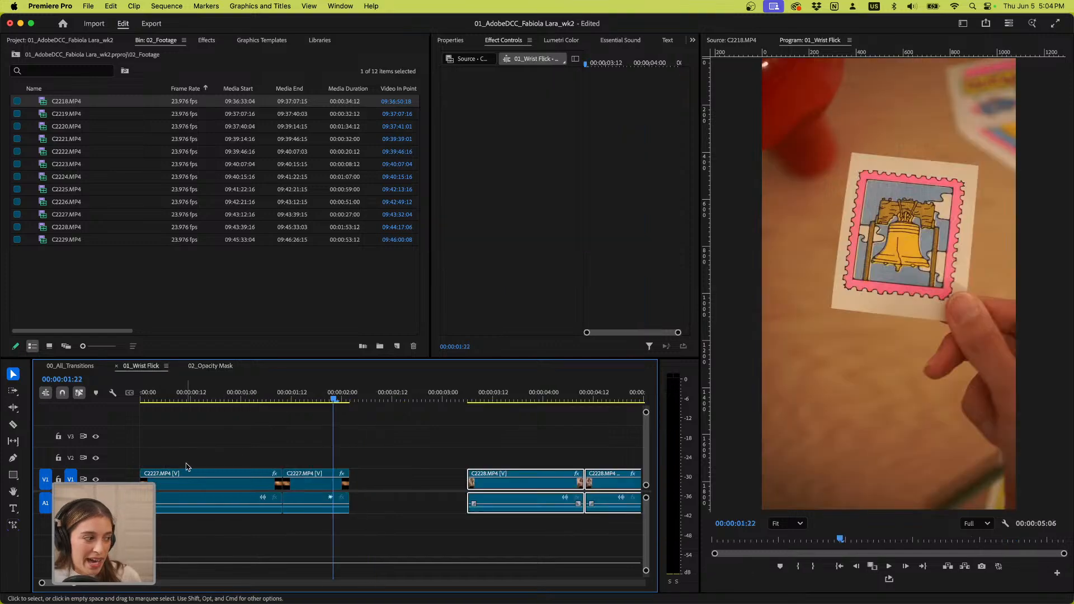
{"action": "left_click", "coordinate": [191, 399]}
{"action": "left_click", "coordinate": [531, 430]}
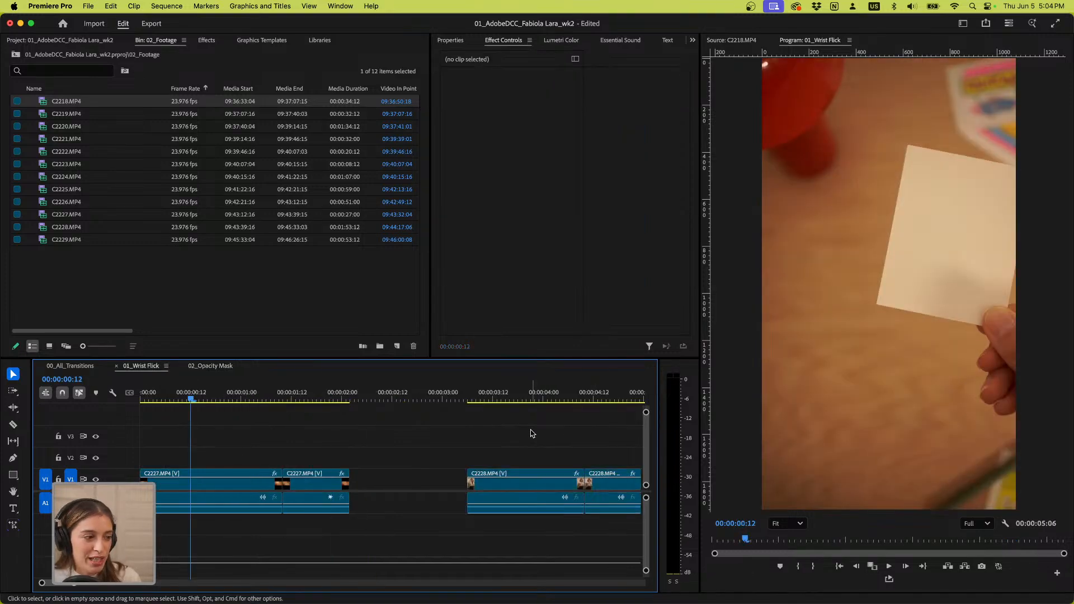
{"action": "left_click", "coordinate": [530, 399]}
{"action": "left_click", "coordinate": [516, 482]}
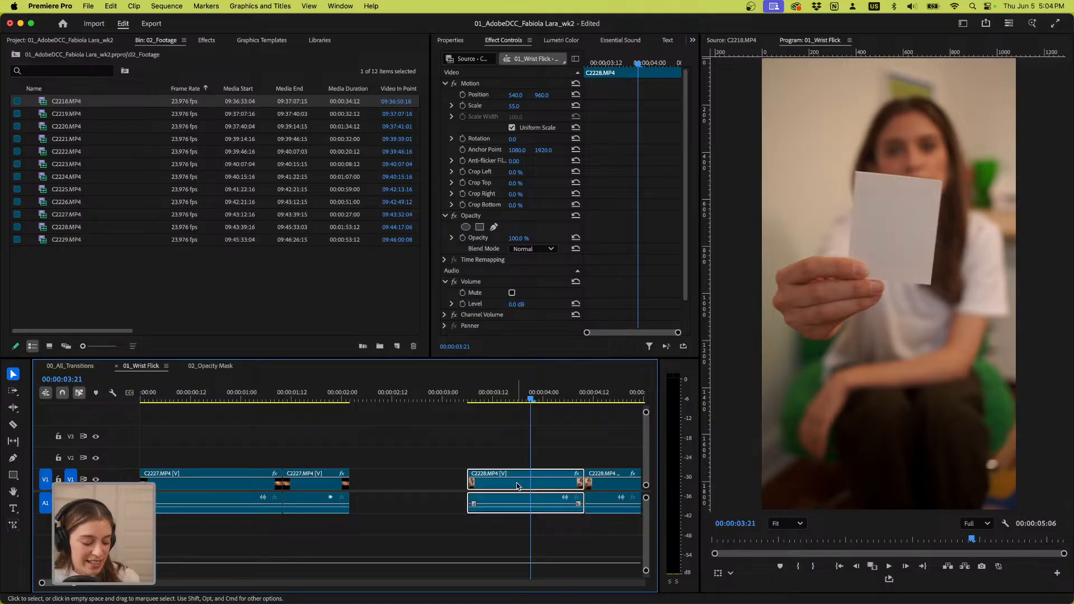
{"action": "left_click", "coordinate": [204, 400]}
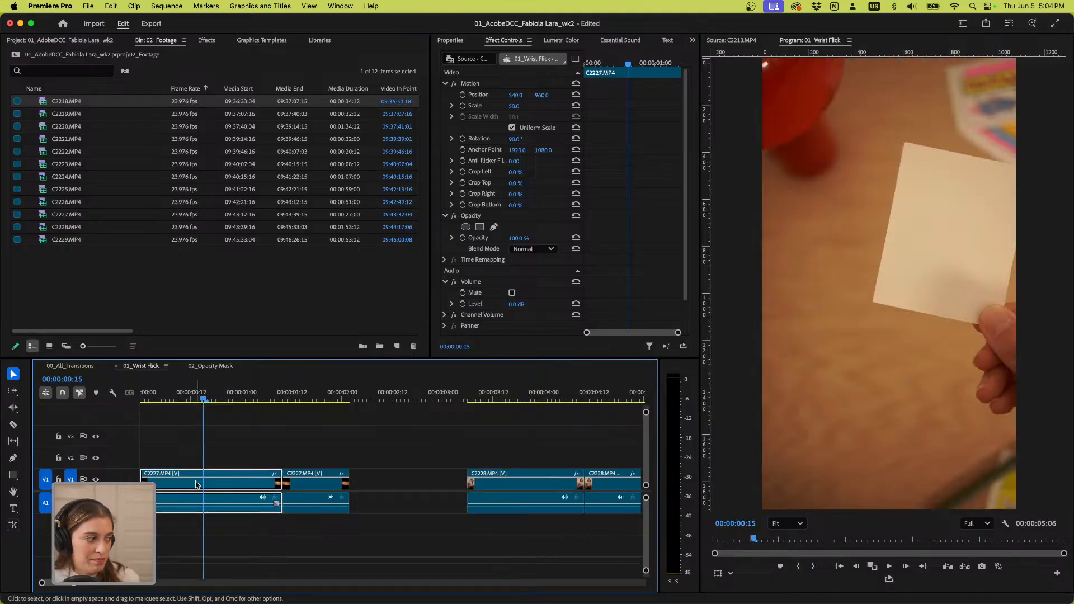
Paste only the Motion attributes onto the new C2218.MP4 clip on V1 in 02_Opacity Mask and check the framing
{"action": "left_click", "coordinate": [212, 368]}
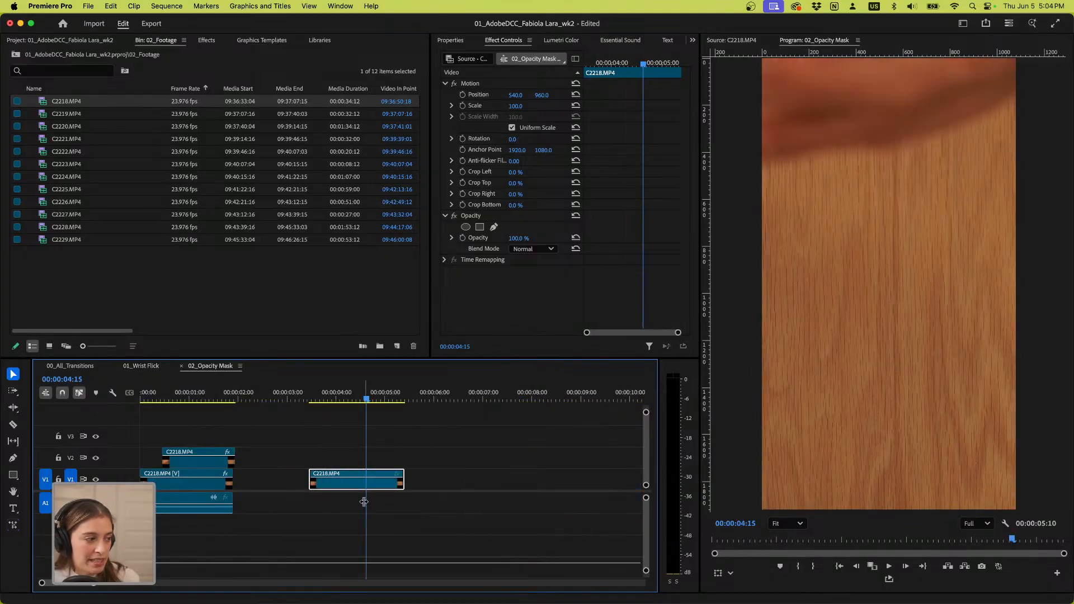
{"action": "right_click", "coordinate": [358, 482]}
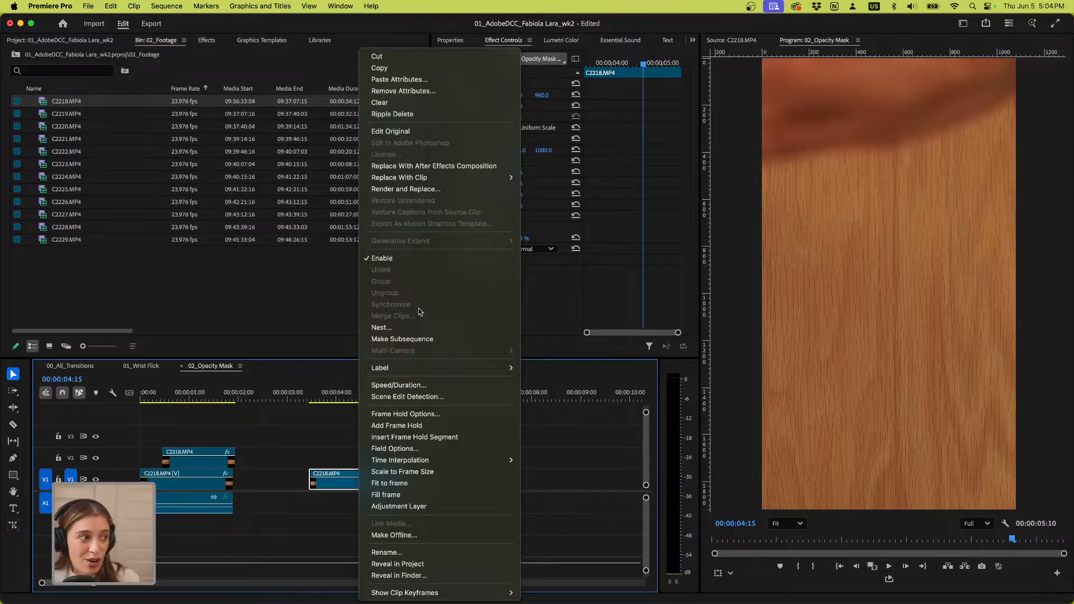
{"action": "left_click", "coordinate": [444, 80]}
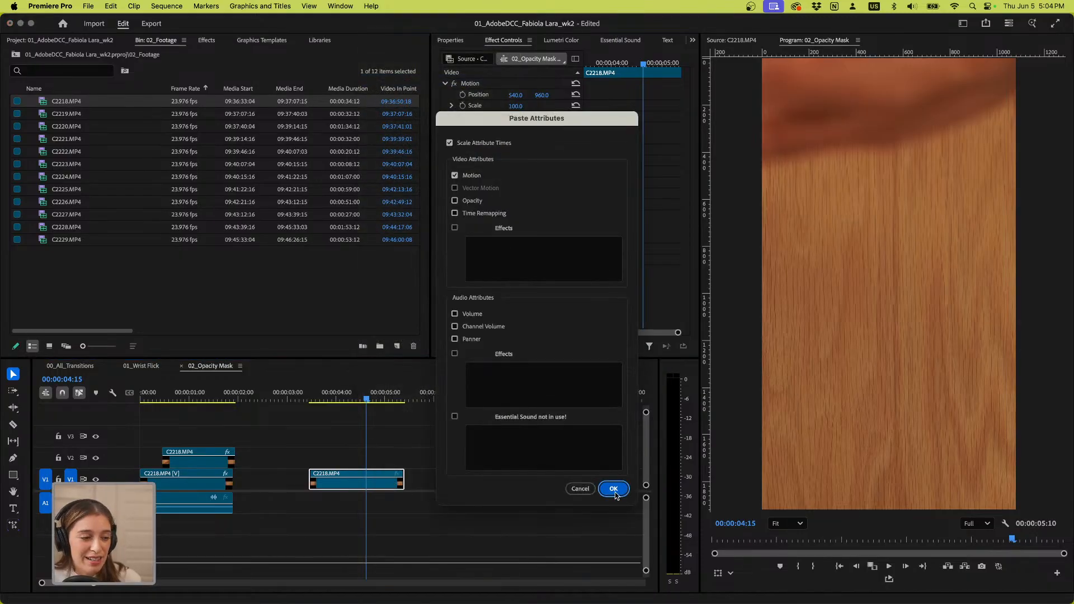
{"action": "left_click", "coordinate": [614, 489]}
{"action": "left_click_drag", "start_coordinate": [338, 398], "coordinate": [369, 401]}
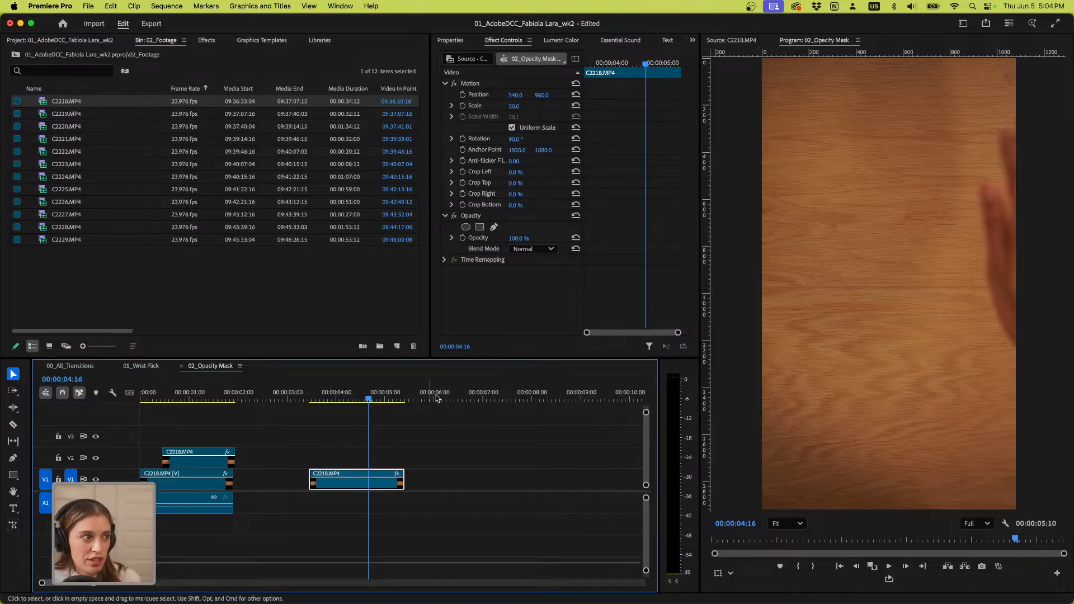
Try a smaller Scale of about 43 on the new C2218.MP4 clip, then return it to 50
{"action": "left_click", "coordinate": [513, 106]}
{"action": "left_click_drag", "start_coordinate": [523, 106], "coordinate": [519, 105]}
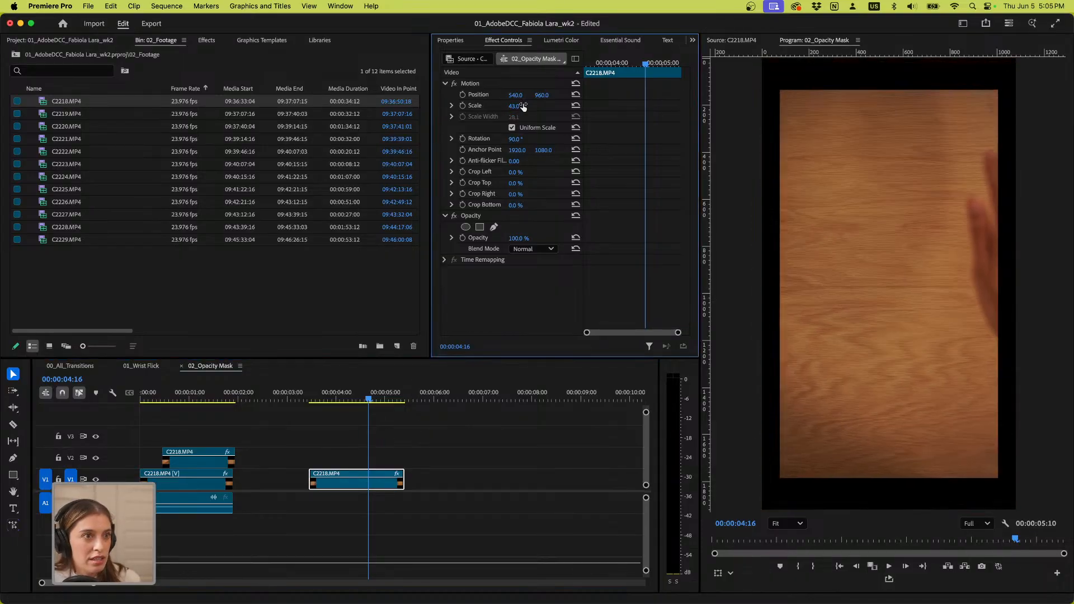
{"action": "left_click", "coordinate": [523, 106]}
{"action": "type", "text": "50"}
{"action": "key", "text": "Return"}
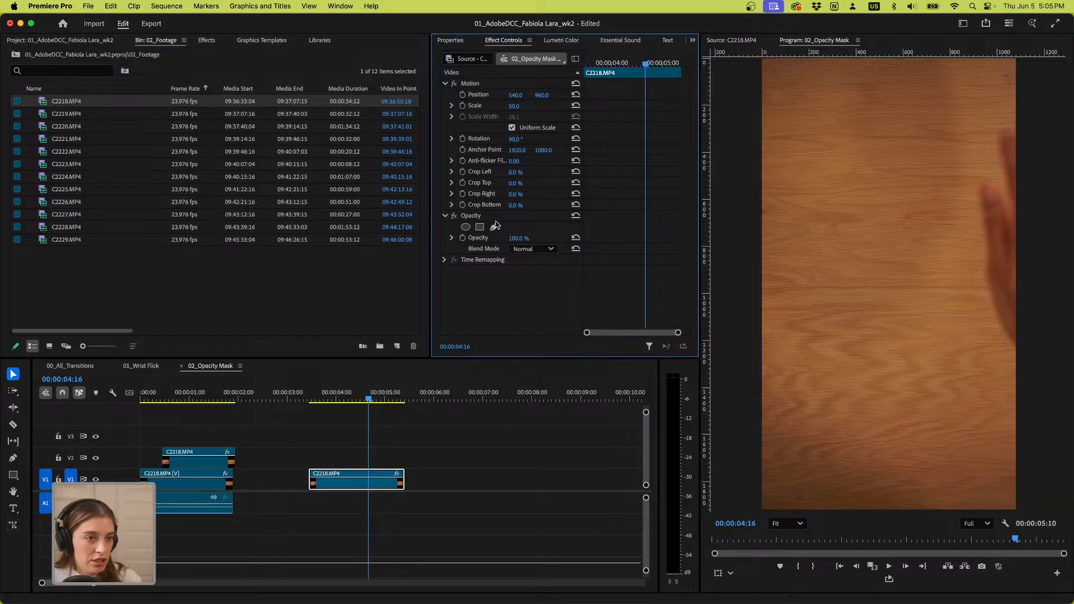
Mark the stamp section of C2218.MP4 from 09:36:45:16 to 09:36:46:19 and place only its video on V1 after the hand clip
{"action": "left_click", "coordinate": [64, 102]}
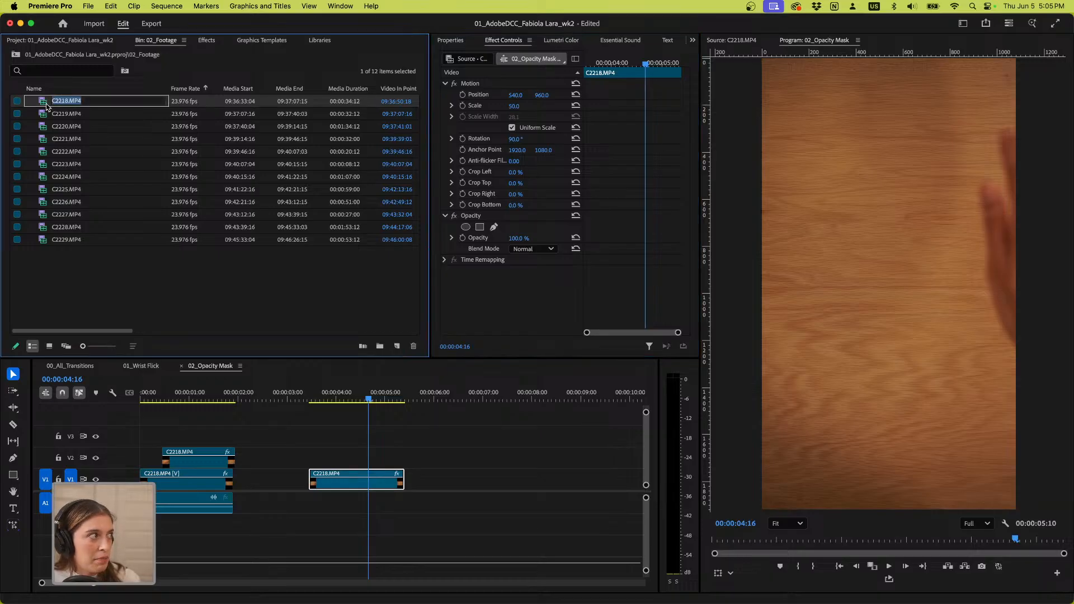
{"action": "double_click", "coordinate": [46, 107]}
{"action": "left_click_drag", "start_coordinate": [737, 554], "coordinate": [851, 553]}
{"action": "key", "text": "i"}
{"action": "key", "text": "o"}
{"action": "key", "text": "i"}
{"action": "key", "text": "i"}
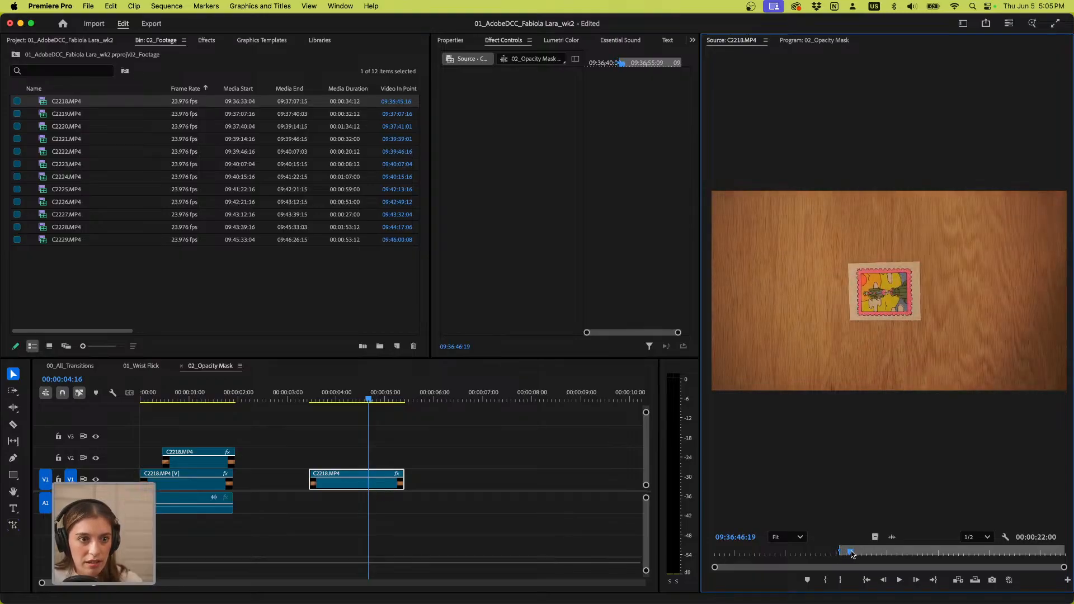
{"action": "key", "text": "o"}
{"action": "left_click_drag", "start_coordinate": [874, 535], "coordinate": [410, 485]}
Paste the copied Motion attributes onto the stamp clip at the end of V1
{"action": "left_click_drag", "start_coordinate": [390, 397], "coordinate": [351, 398]}
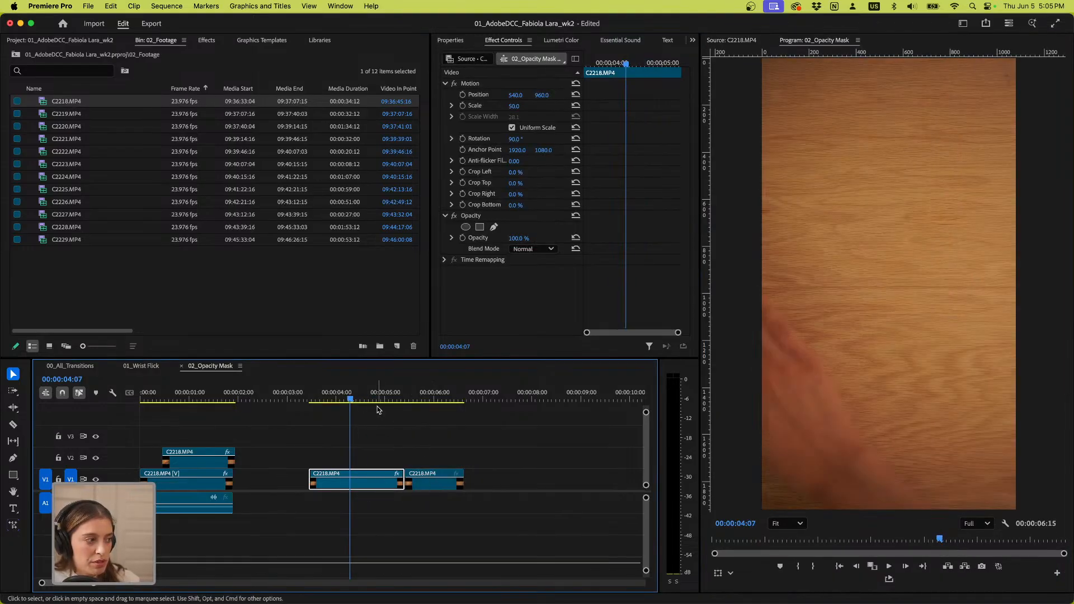
{"action": "left_click", "coordinate": [452, 397]}
{"action": "left_click", "coordinate": [440, 485]}
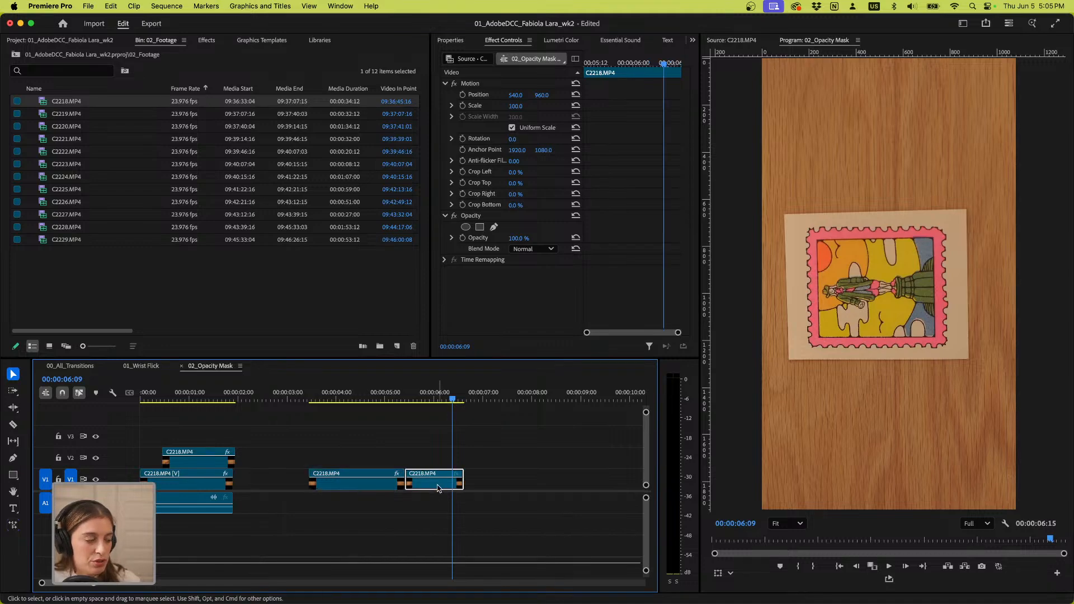
{"action": "right_click", "coordinate": [438, 488]}
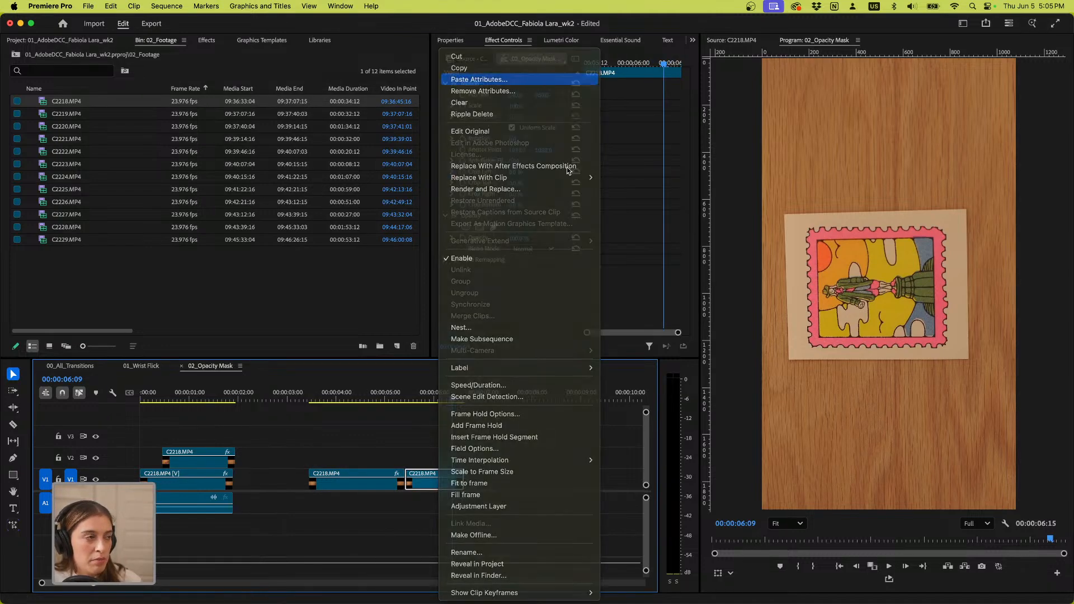
{"action": "left_click", "coordinate": [478, 79]}
{"action": "left_click", "coordinate": [614, 489]}
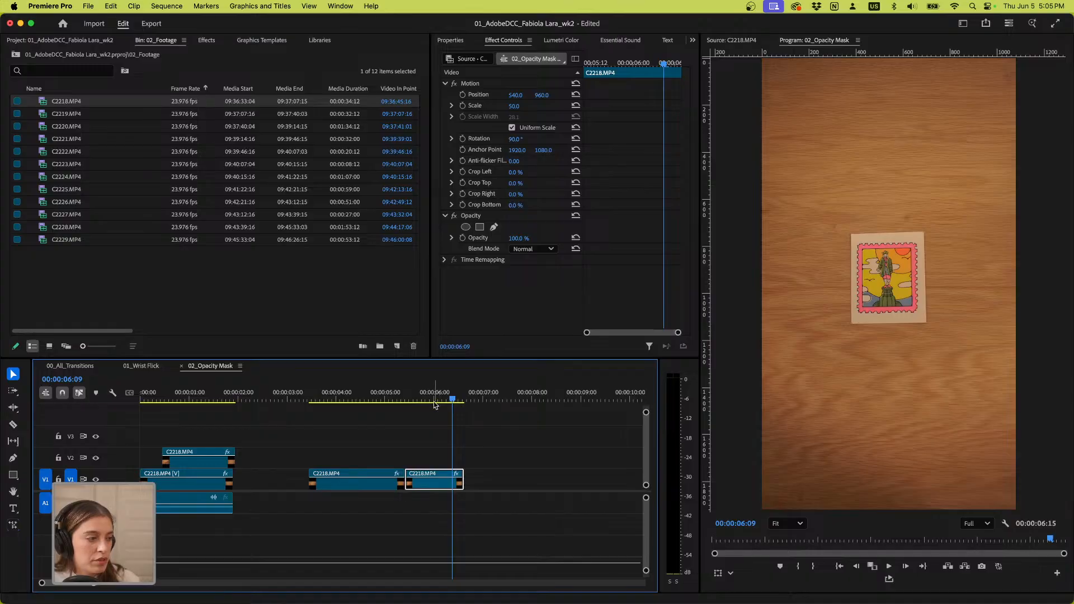
Play and scrub through the two new clips to examine how the hand sweeps across the wood before the stamp
{"action": "left_click", "coordinate": [374, 398]}
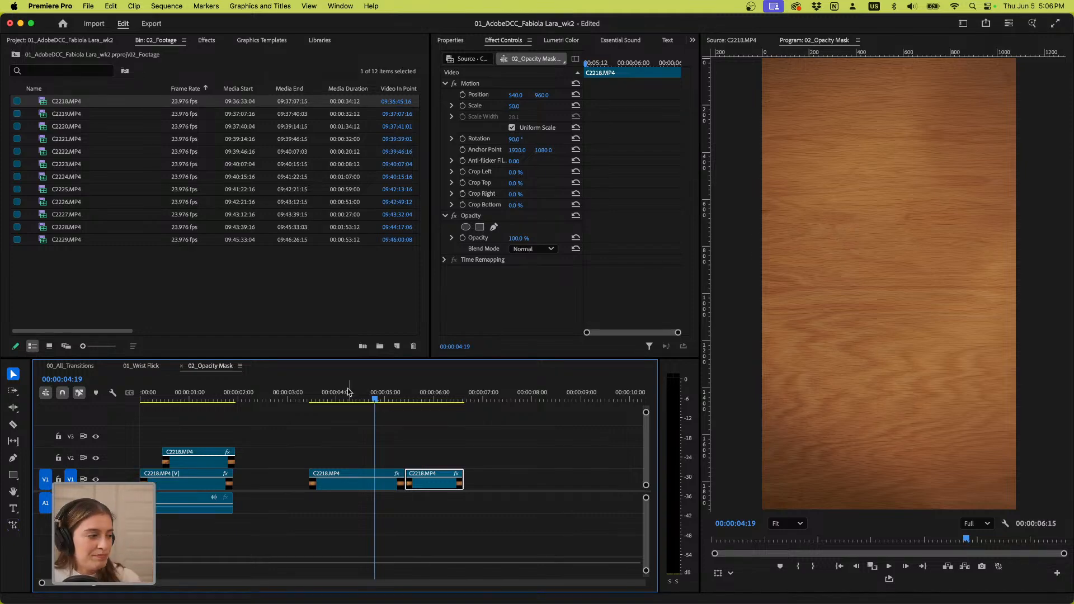
{"action": "left_click", "coordinate": [328, 398]}
{"action": "key", "text": "space"}
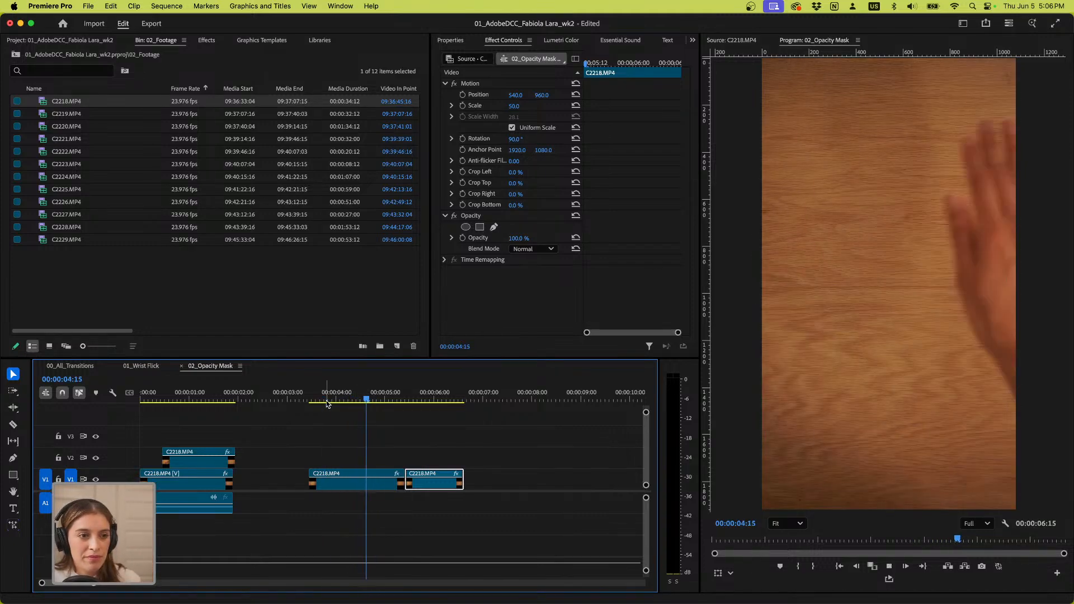
{"action": "key", "text": "space"}
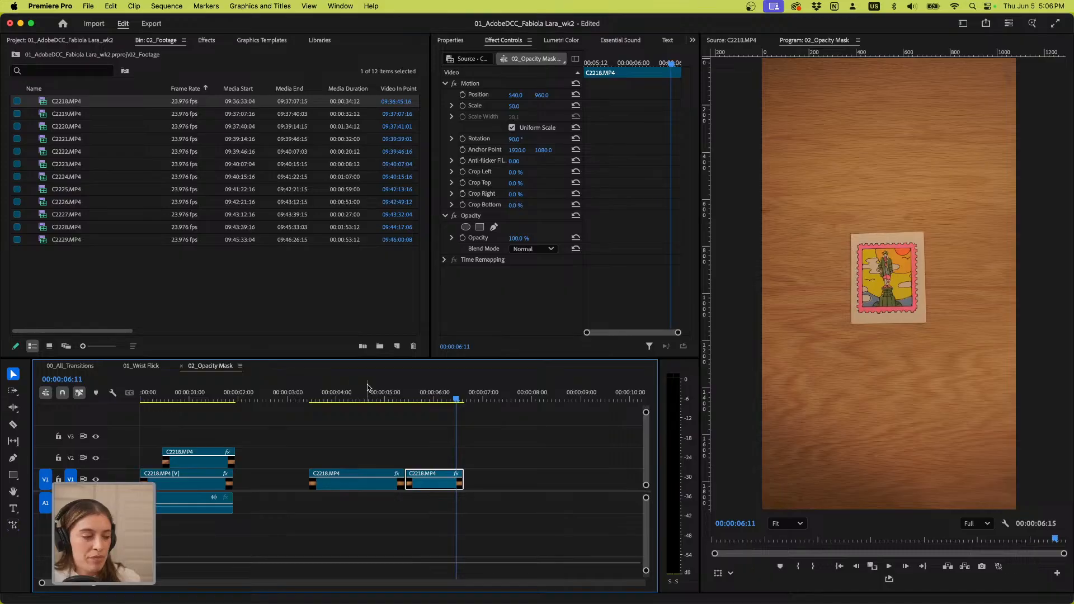
{"action": "left_click_drag", "start_coordinate": [327, 401], "coordinate": [362, 409]}
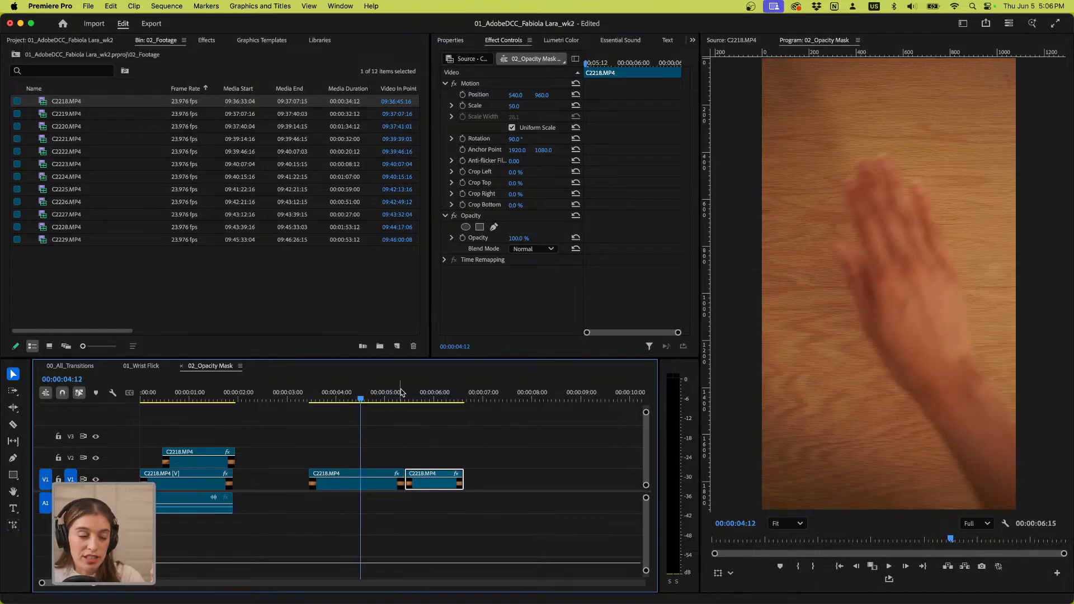
{"action": "left_click_drag", "start_coordinate": [400, 400], "coordinate": [323, 398]}
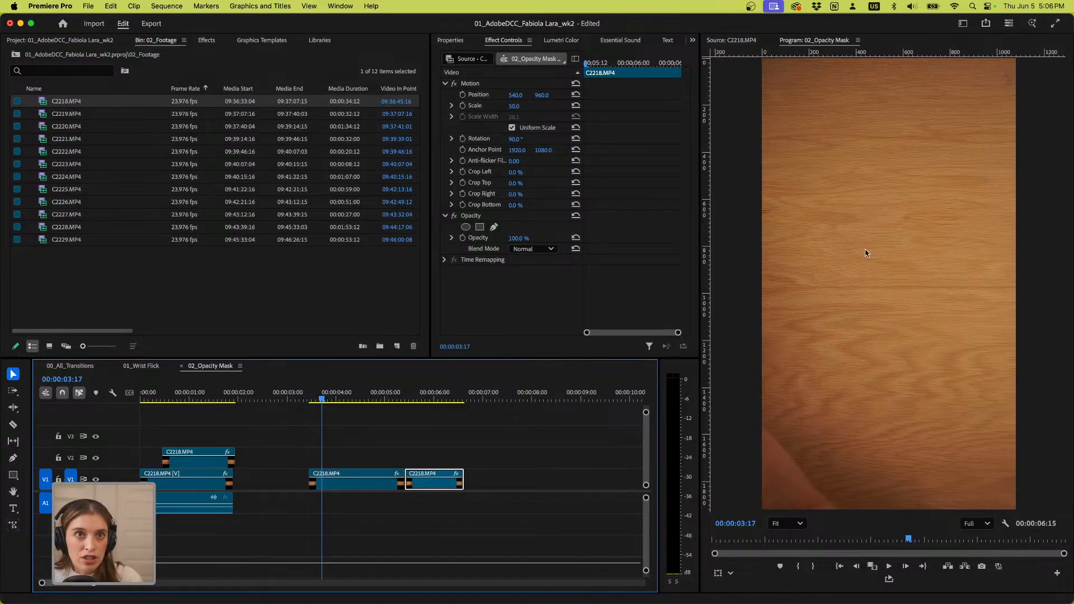
Trim the end of the hand clip to 00:00:04:11 and move the stamp clip onto V2, overlapping the hand clip's last frames
{"action": "left_click_drag", "start_coordinate": [317, 400], "coordinate": [359, 403]}
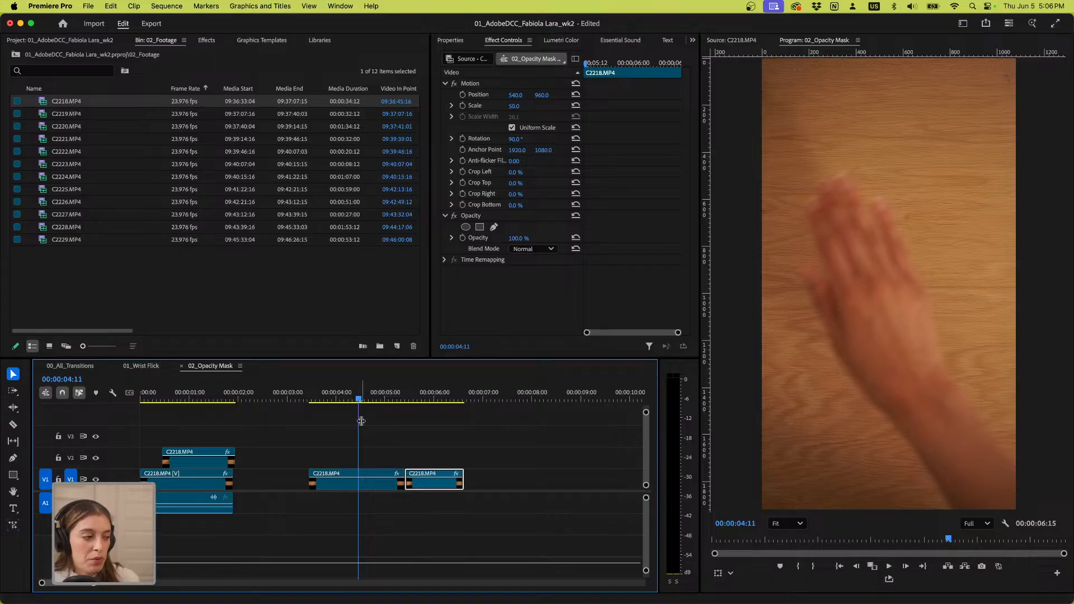
{"action": "left_click_drag", "start_coordinate": [403, 472], "coordinate": [359, 474]}
{"action": "left_click_drag", "start_coordinate": [433, 476], "coordinate": [374, 458]}
{"action": "scroll", "coordinate": [343, 445], "scroll_direction": "up", "scroll_amount": 5}
{"action": "scroll", "coordinate": [343, 445], "scroll_direction": "down", "scroll_amount": 5}
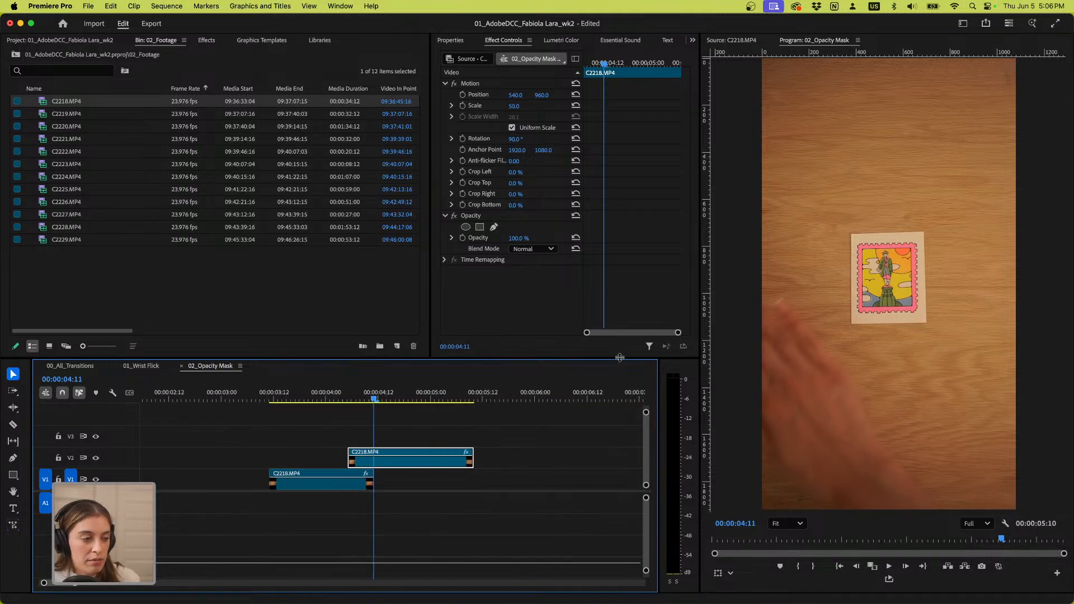
Split the V2 stamp clip at 00:00:04:14, delete the part before the cut and move the rest to start where the hand clip ends
{"action": "left_click_drag", "start_coordinate": [620, 361], "coordinate": [608, 291]}
{"action": "scroll", "coordinate": [435, 387], "scroll_direction": "up", "scroll_amount": 2}
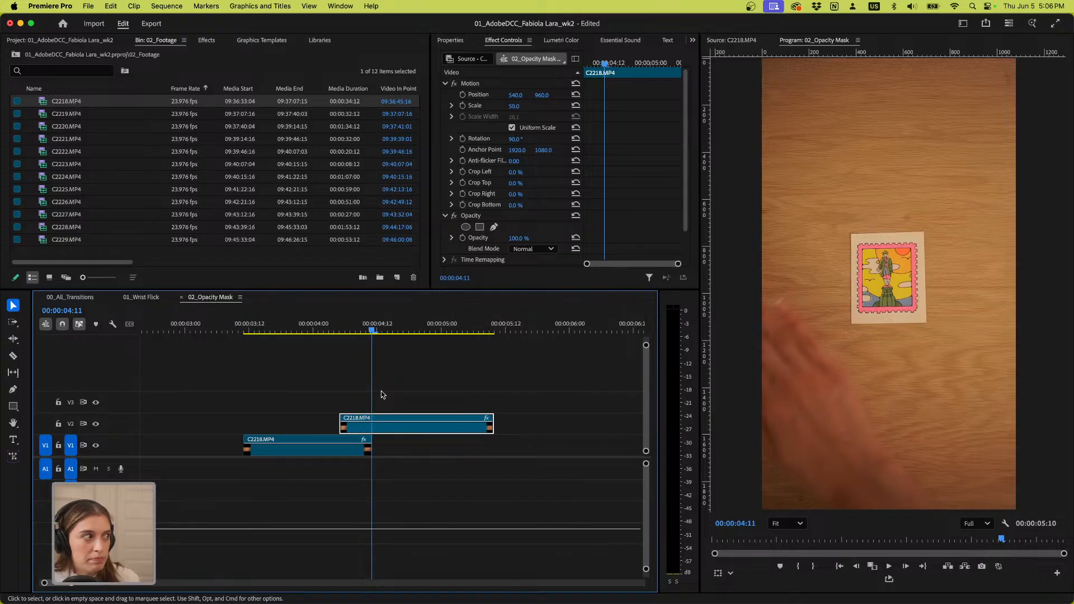
{"action": "left_click_drag", "start_coordinate": [647, 348], "coordinate": [632, 358]}
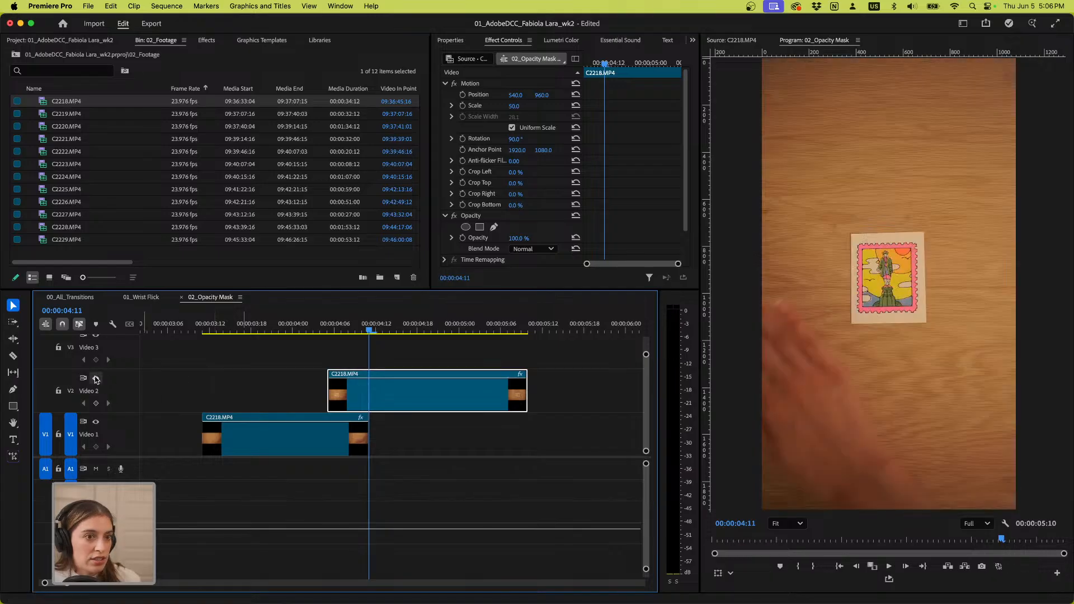
{"action": "left_click", "coordinate": [389, 331]}
{"action": "mouse_move", "coordinate": [387, 331]}
{"action": "left_mouse_down"}
{"action": "mouse_move", "coordinate": [333, 331]}
{"action": "mouse_move", "coordinate": [392, 340]}
{"action": "left_mouse_up"}
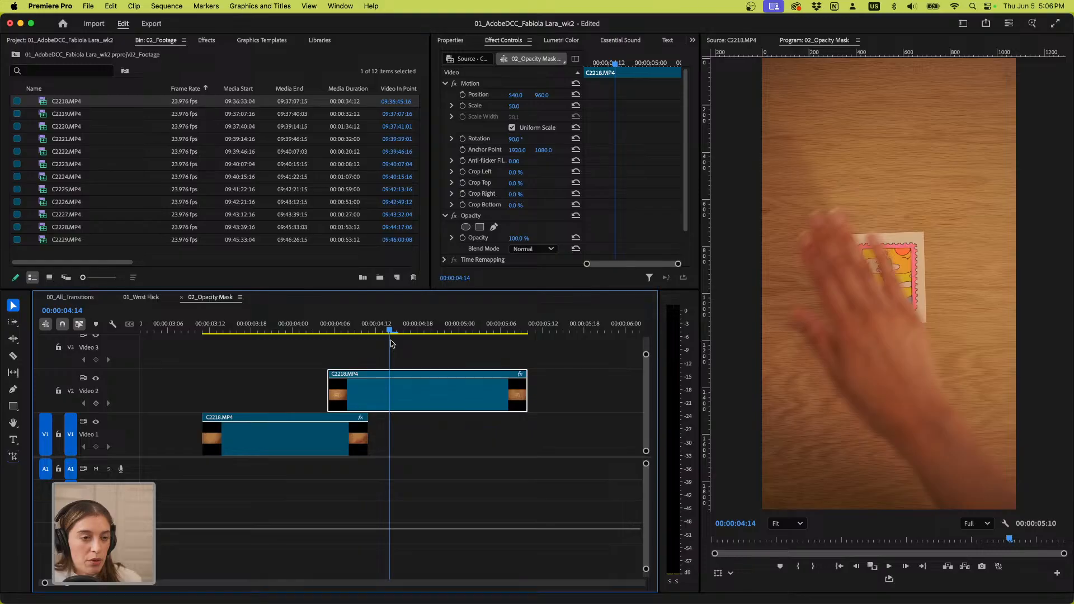
{"action": "key", "text": "c"}
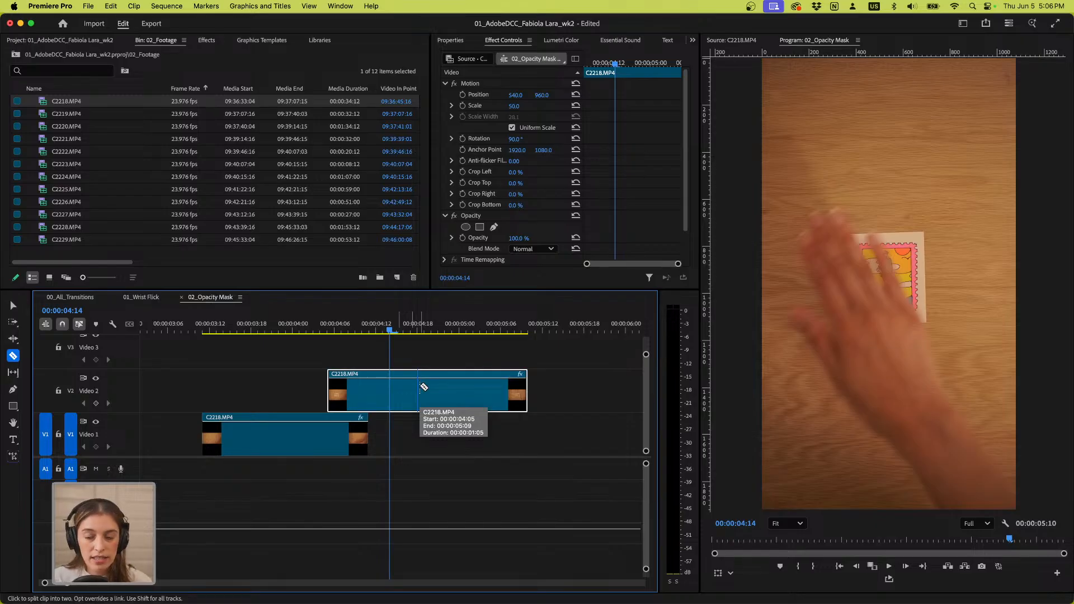
{"action": "left_click", "coordinate": [390, 390]}
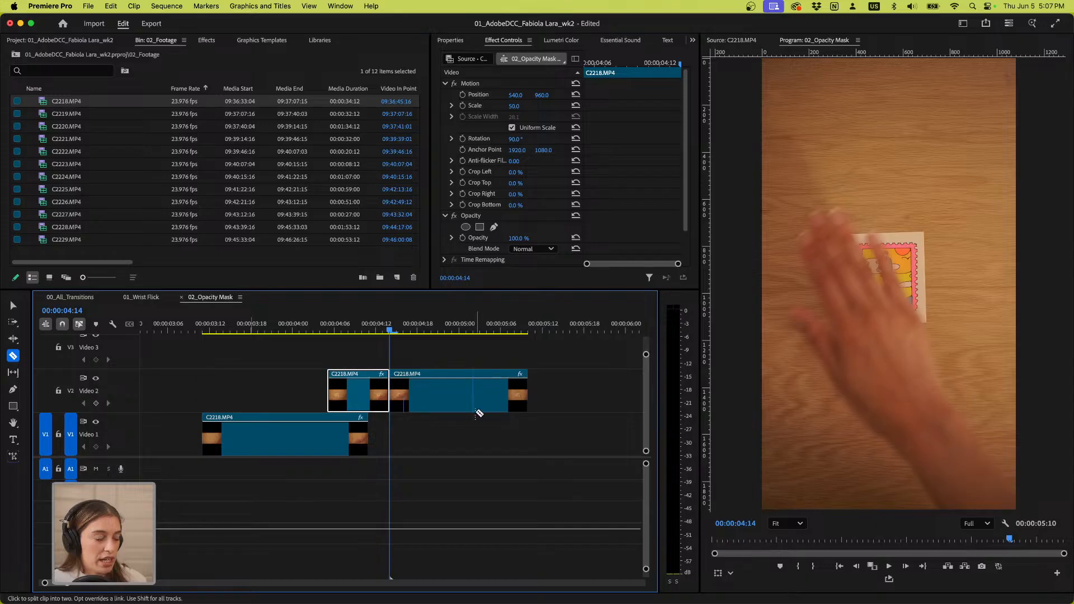
{"action": "key", "text": "v"}
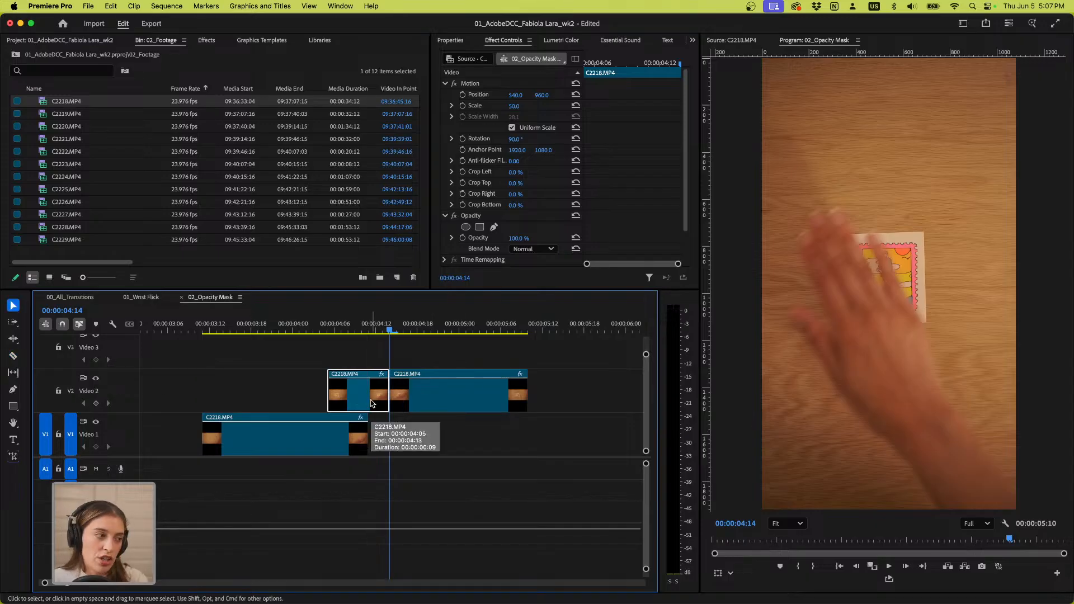
{"action": "key", "text": "Delete"}
{"action": "left_click_drag", "start_coordinate": [465, 394], "coordinate": [446, 408]}
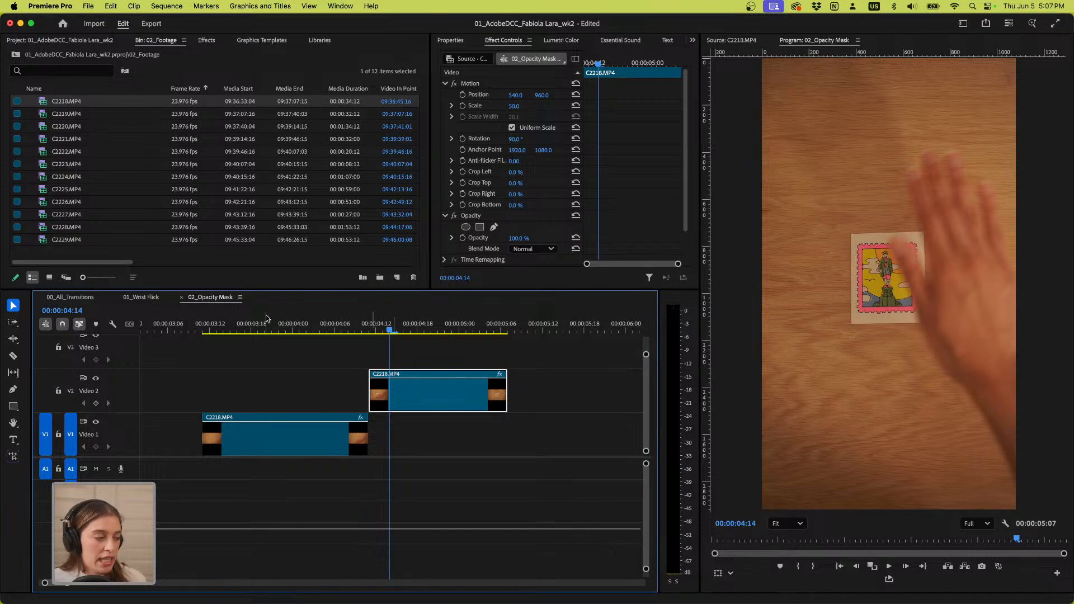
Play the sequence across the cut between the hand clip and the stamp clip to examine how smoothly the hand sweep continues
{"action": "left_click", "coordinate": [228, 317]}
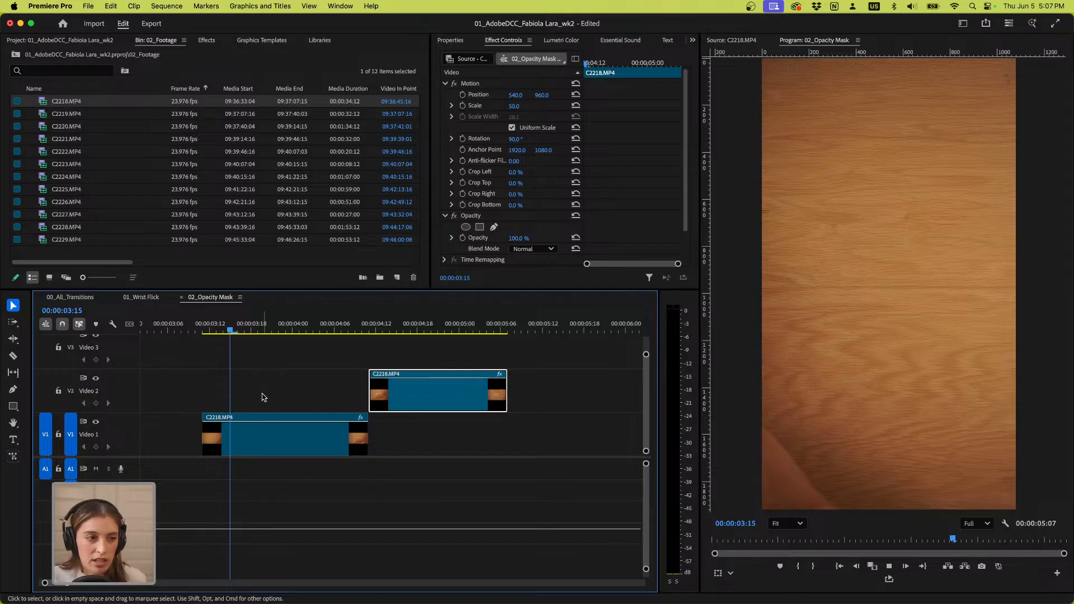
{"action": "key", "text": "space"}
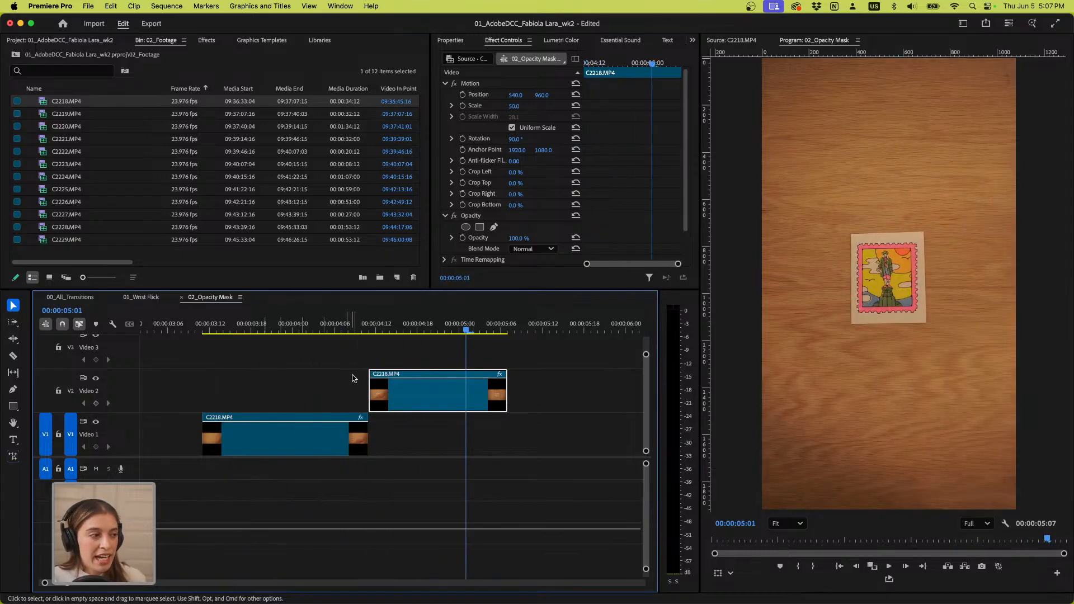
{"action": "left_click_drag", "start_coordinate": [343, 328], "coordinate": [260, 322]}
{"action": "key", "text": "space"}
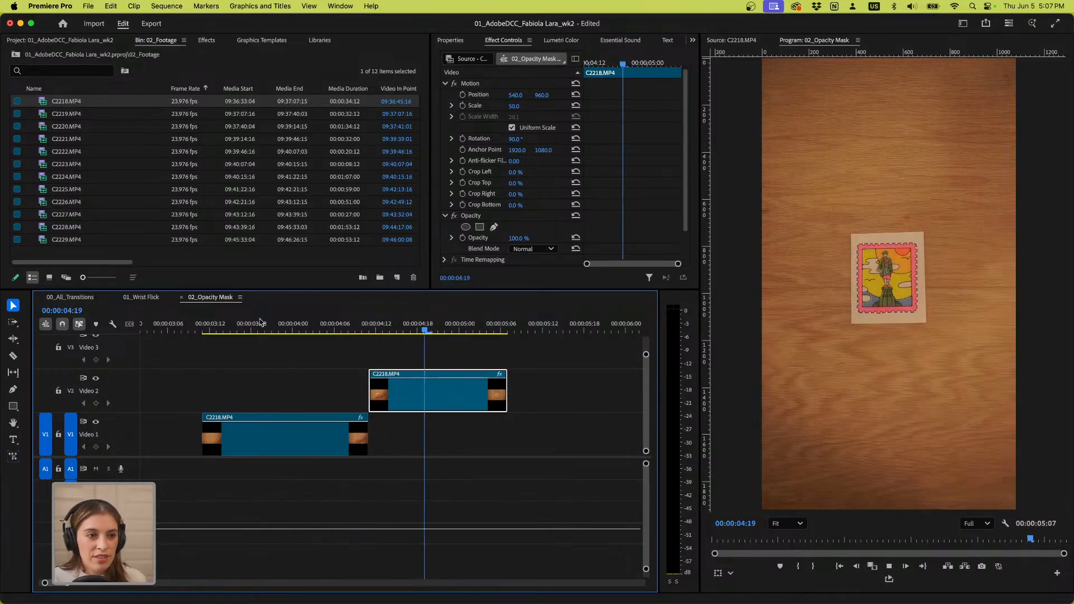
{"action": "key", "text": "space"}
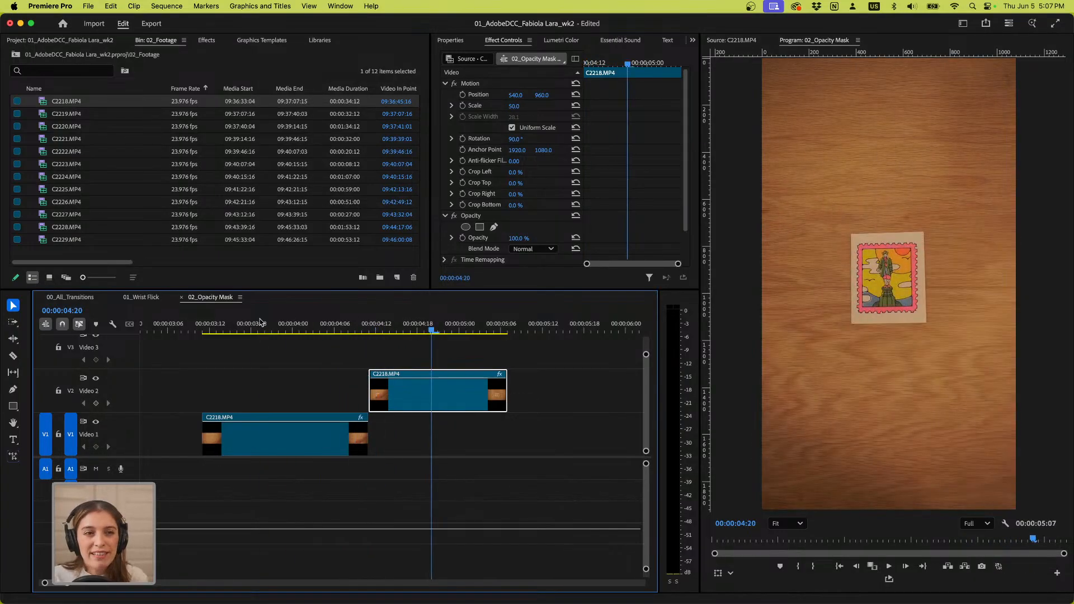
{"action": "left_click", "coordinate": [197, 329]}
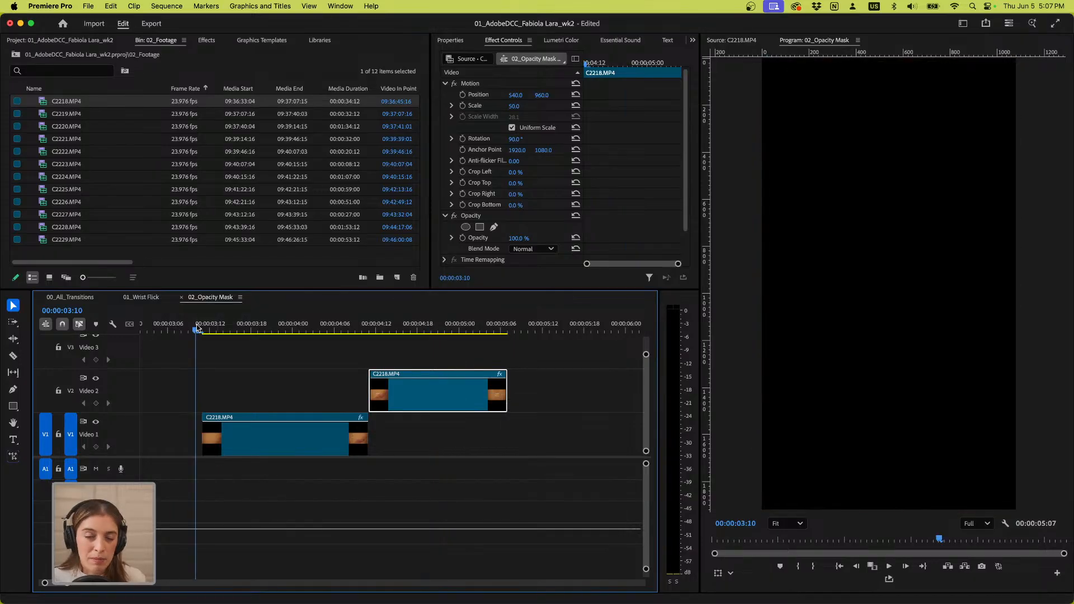
{"action": "key", "text": "space"}
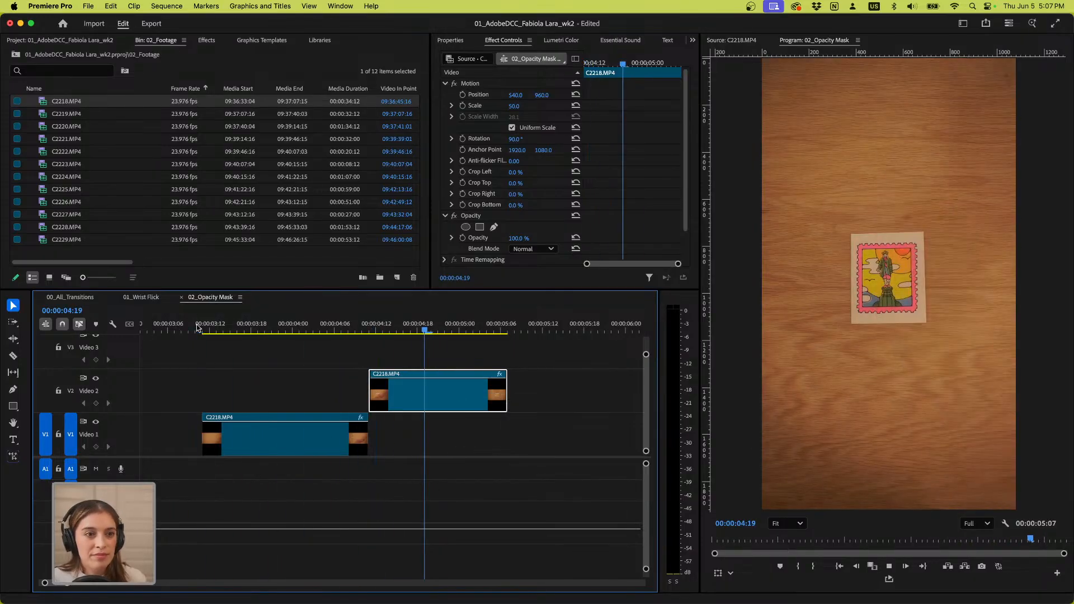
{"action": "key", "text": "space"}
Move the V2 stamp clip to start at 00:00:04:08, overlapping the end of the hand clip, and set its opacity to 50%
{"action": "left_click", "coordinate": [361, 329]}
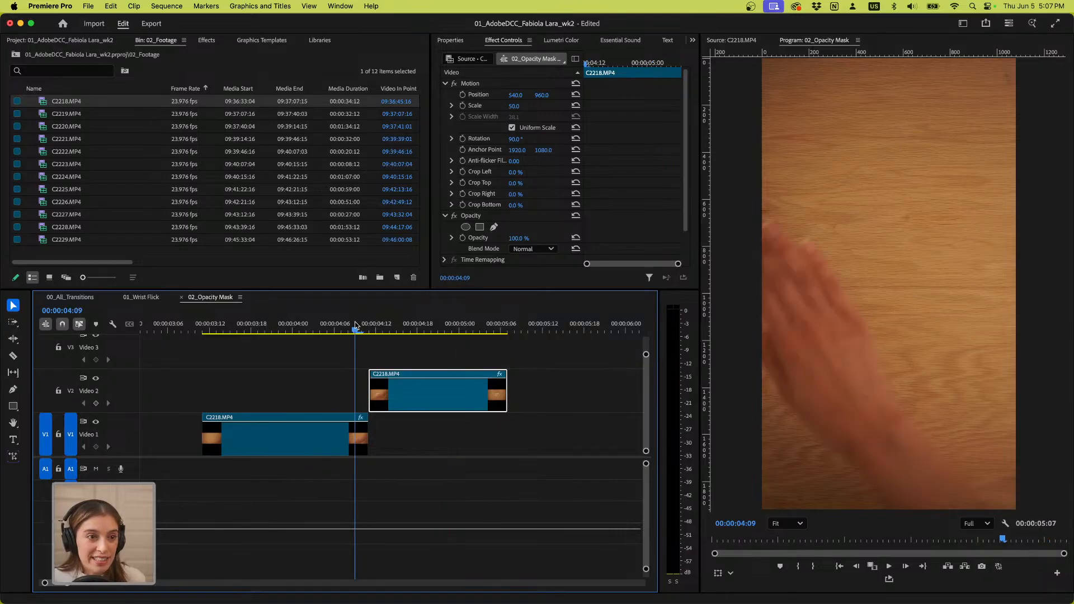
{"action": "left_click_drag", "start_coordinate": [422, 412], "coordinate": [403, 412]}
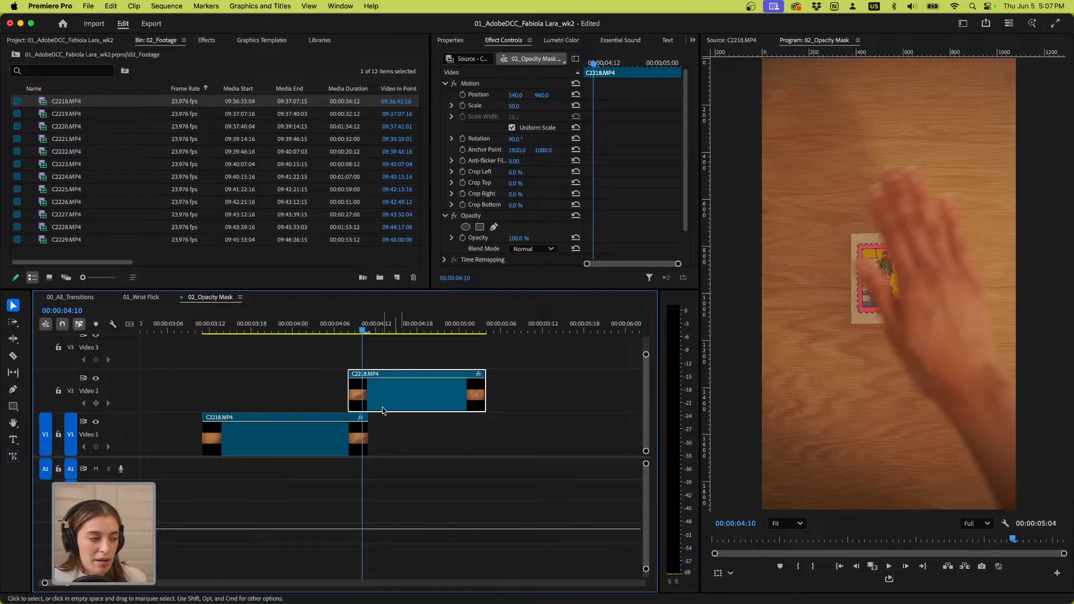
{"action": "left_click", "coordinate": [521, 238]}
{"action": "type", "text": "50"}
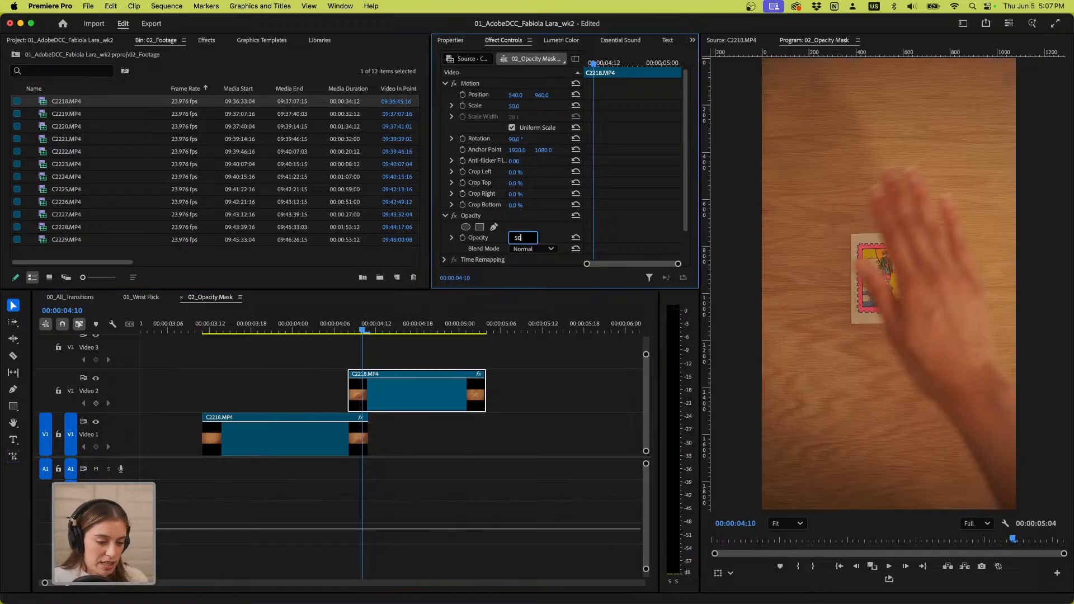
{"action": "key", "text": "Return"}
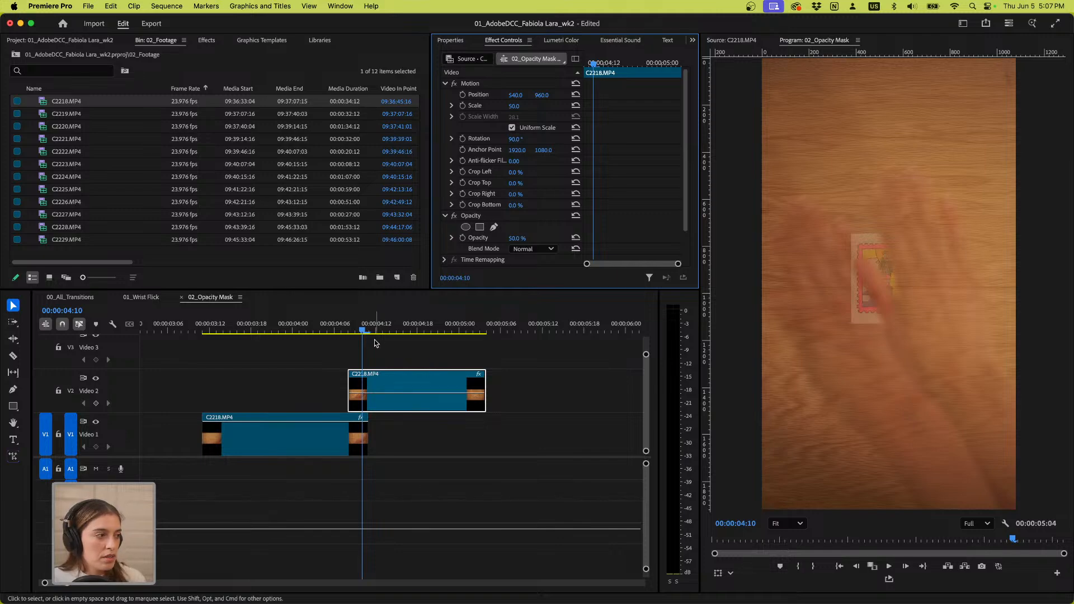
Compare the hand positions at 00:00:04:09 and 00:00:04:10 by toggling the output of the V1 and V2 tracks off and on
{"action": "left_click", "coordinate": [359, 329]}
{"action": "mouse_move", "coordinate": [359, 329]}
{"action": "left_mouse_down"}
{"action": "mouse_move", "coordinate": [336, 330]}
{"action": "mouse_move", "coordinate": [359, 331]}
{"action": "left_mouse_up"}
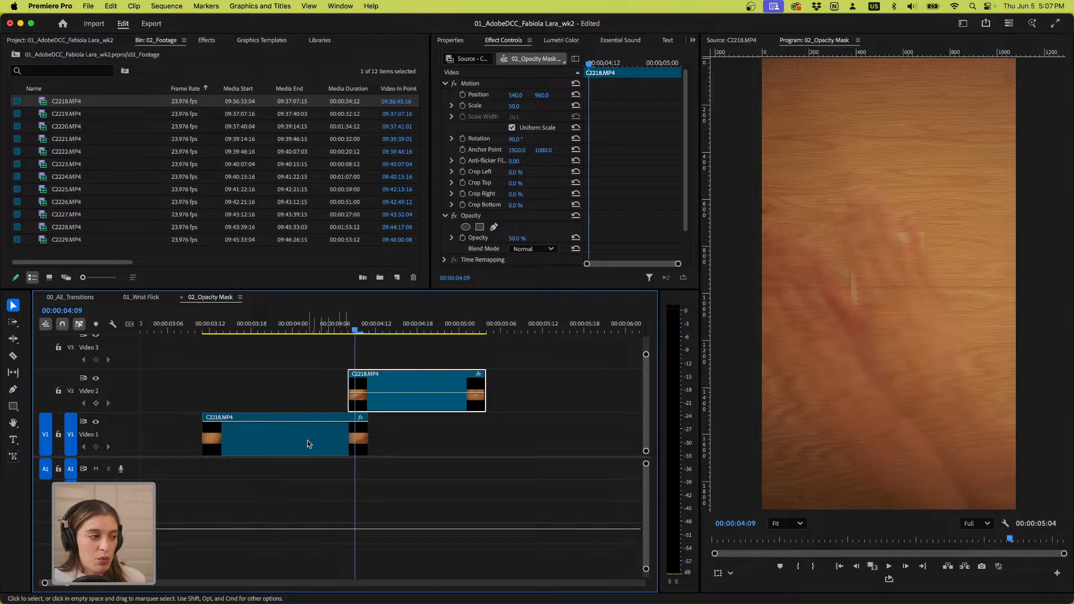
{"action": "left_click", "coordinate": [244, 437]}
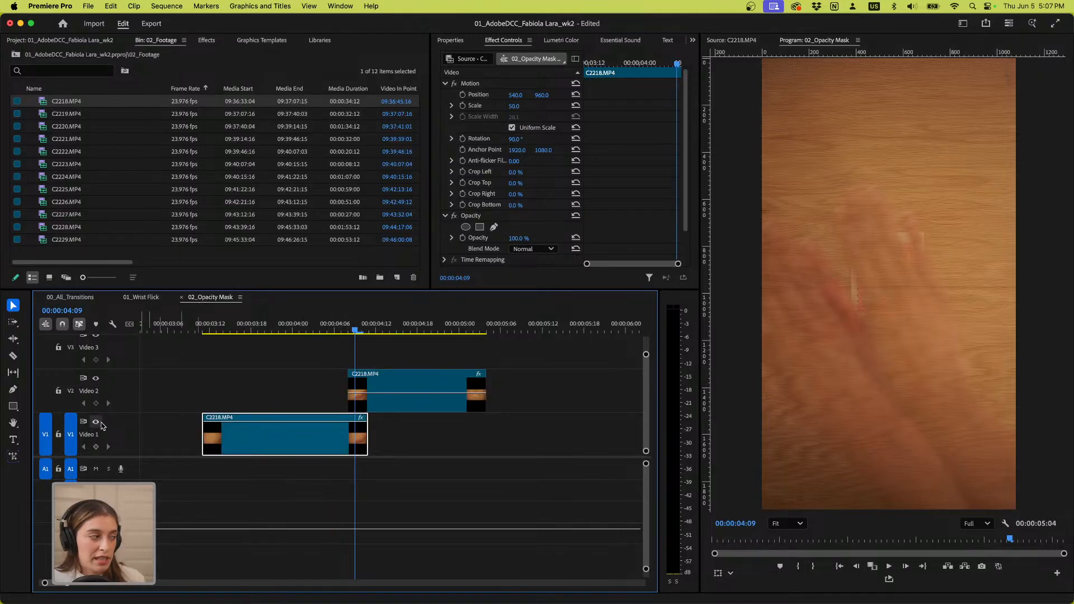
{"action": "left_click", "coordinate": [101, 424]}
{"action": "left_click", "coordinate": [101, 424]}
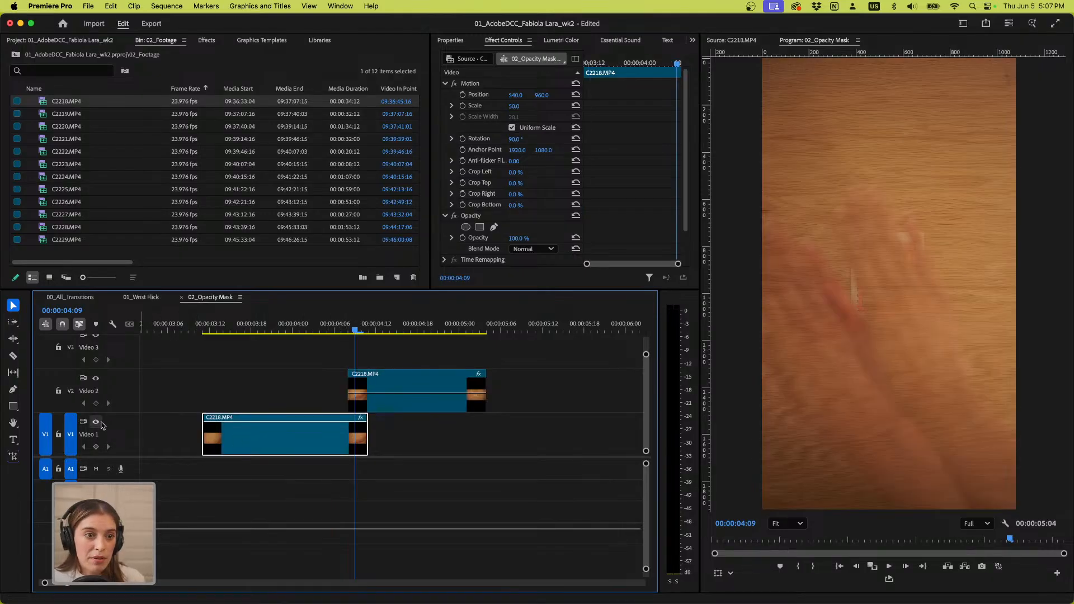
{"action": "left_click", "coordinate": [96, 378]}
{"action": "left_click", "coordinate": [96, 380]}
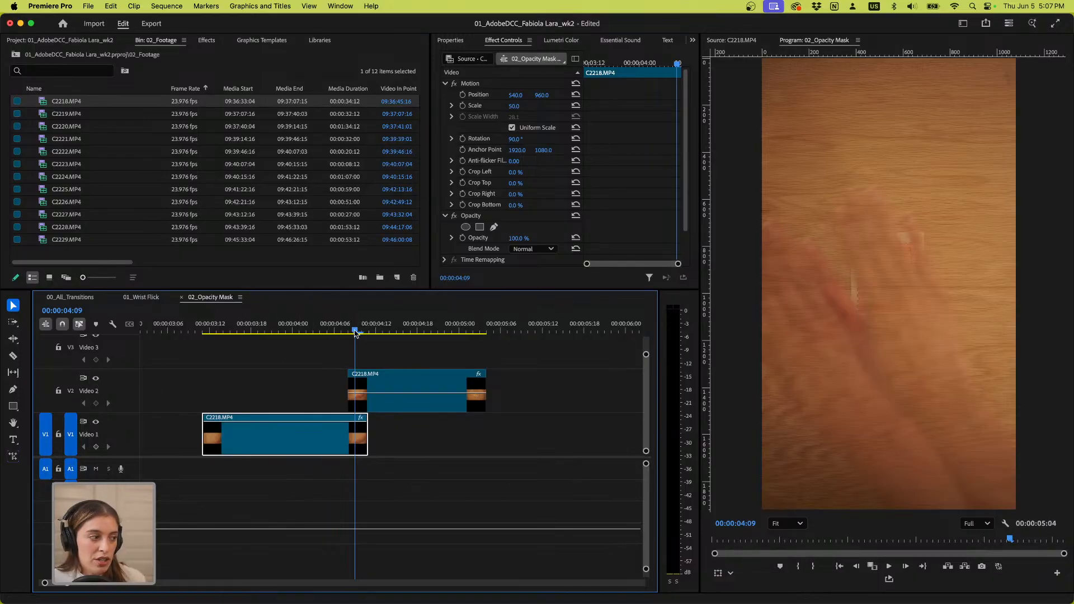
{"action": "mouse_move", "coordinate": [356, 333]}
{"action": "left_mouse_down"}
{"action": "mouse_move", "coordinate": [333, 332]}
{"action": "mouse_move", "coordinate": [362, 333]}
{"action": "left_mouse_up"}
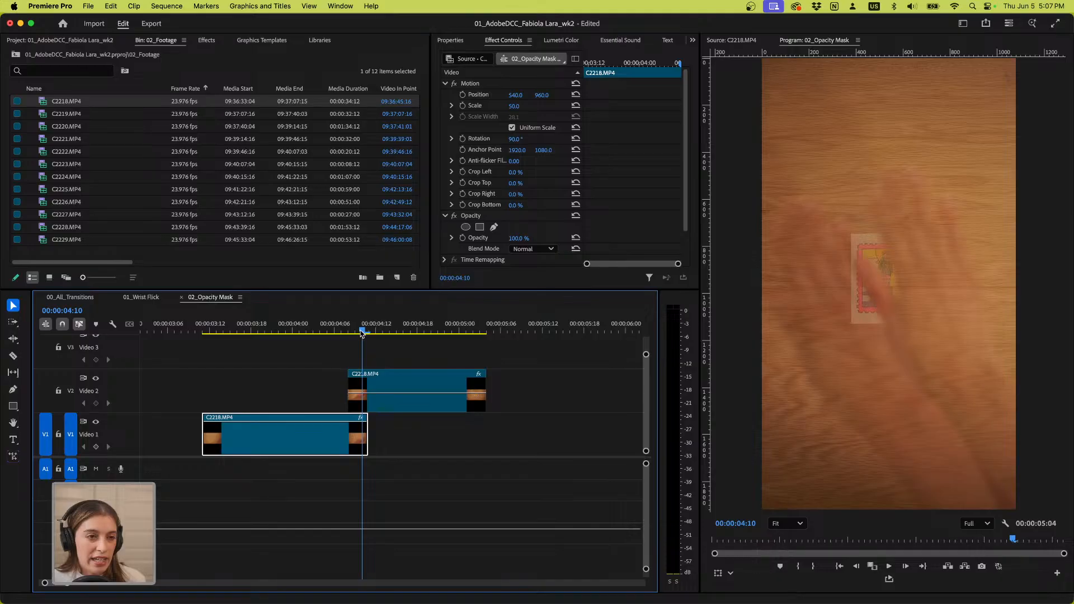
{"action": "left_click", "coordinate": [96, 380]}
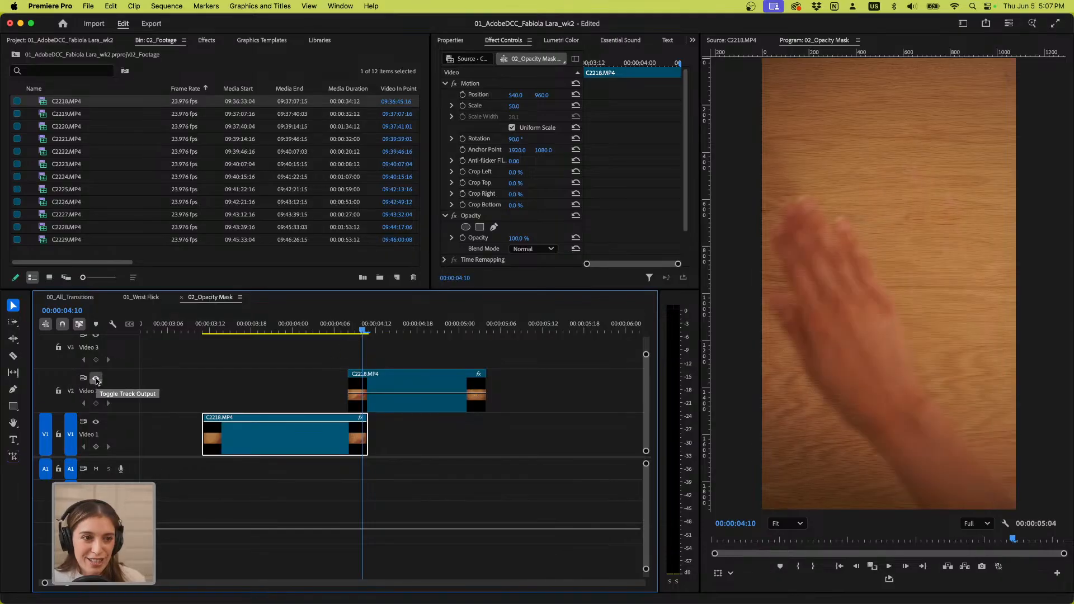
{"action": "left_click", "coordinate": [96, 379]}
{"action": "left_click", "coordinate": [96, 380]}
{"action": "left_click", "coordinate": [96, 380]}
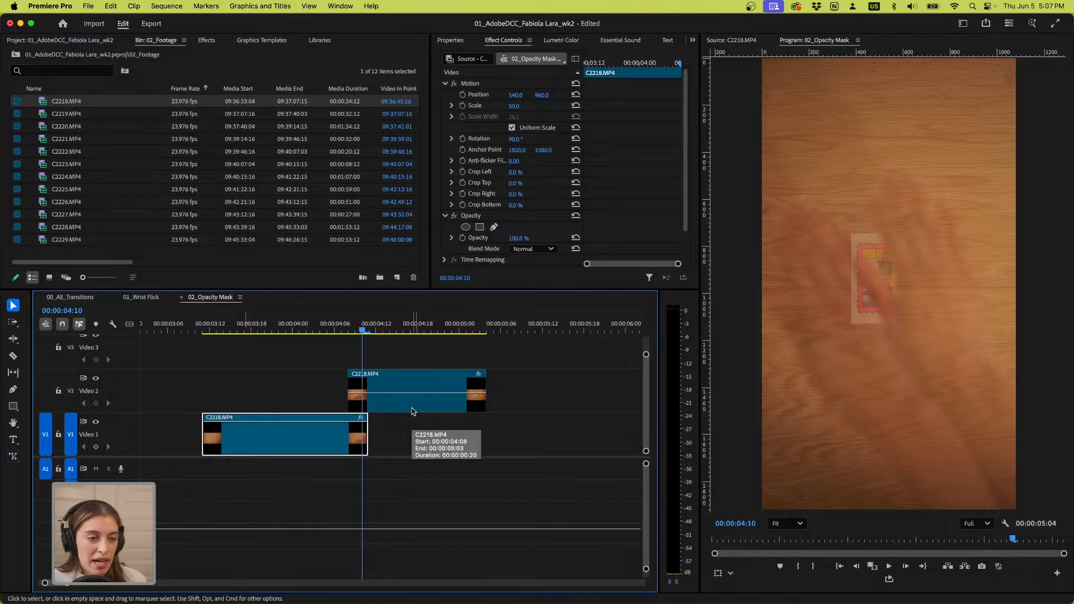
Shift the V2 stamp clip to start at 00:00:04:10 so the hands align, and extend the V1 hand clip to the stamp clip's end
{"action": "left_click_drag", "start_coordinate": [412, 411], "coordinate": [404, 410]}
{"action": "left_click_drag", "start_coordinate": [350, 331], "coordinate": [364, 344]}
{"action": "left_click_drag", "start_coordinate": [389, 404], "coordinate": [410, 410]}
{"action": "left_click_drag", "start_coordinate": [358, 331], "coordinate": [376, 331]}
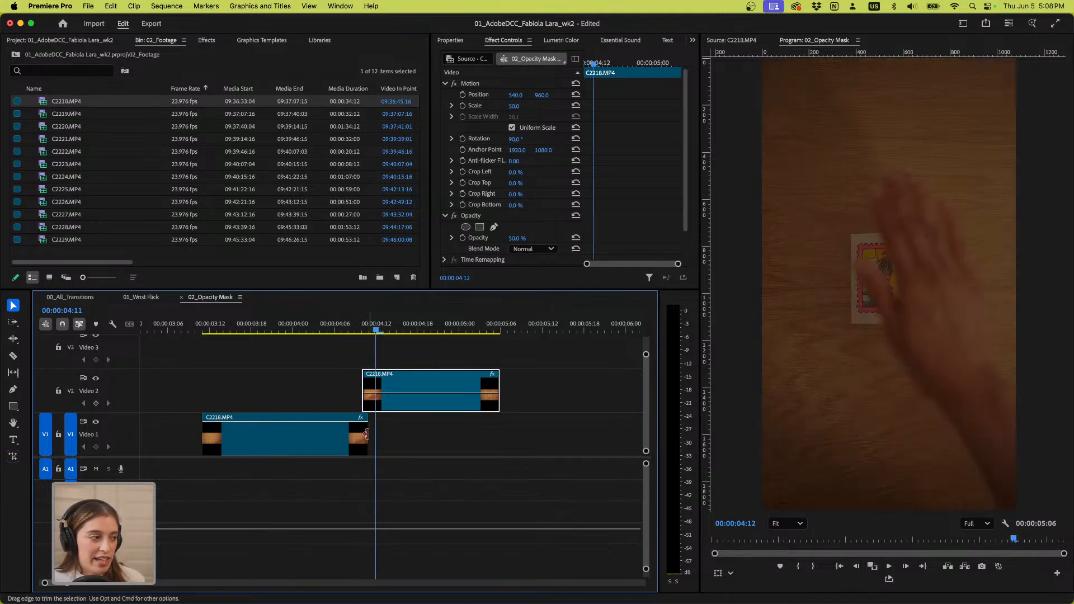
{"action": "left_click_drag", "start_coordinate": [367, 434], "coordinate": [499, 436]}
Review the overlapping hands around 00:00:04:10 and set the V2 stamp clip's opacity back to 100%
{"action": "left_click_drag", "start_coordinate": [376, 331], "coordinate": [279, 331]}
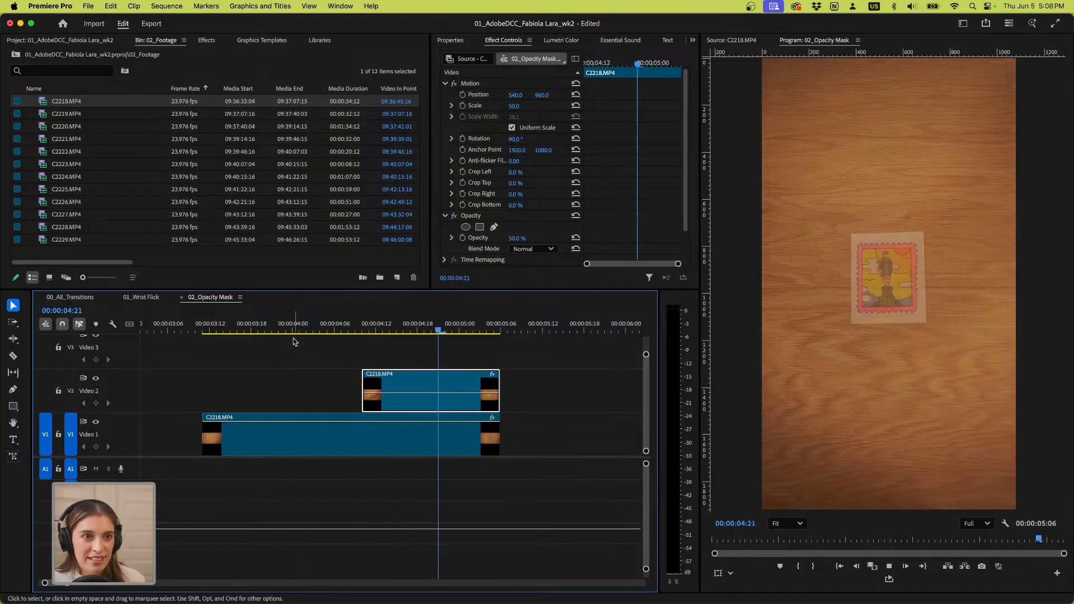
{"action": "key", "text": "space"}
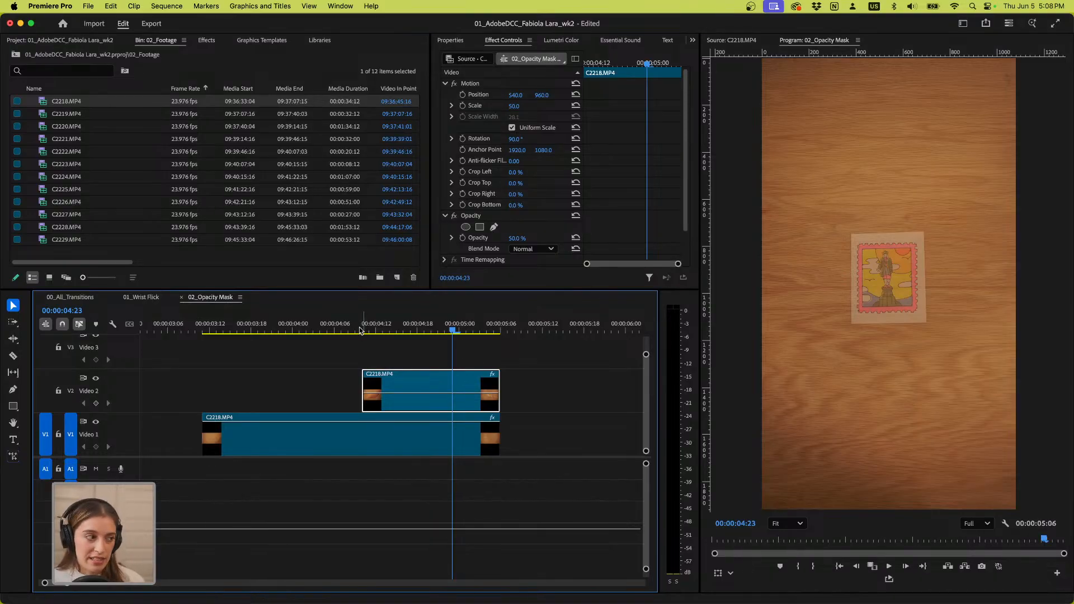
{"action": "left_click", "coordinate": [361, 329]}
{"action": "mouse_move", "coordinate": [360, 329]}
{"action": "left_mouse_down"}
{"action": "mouse_move", "coordinate": [390, 334]}
{"action": "mouse_move", "coordinate": [361, 346]}
{"action": "left_mouse_up"}
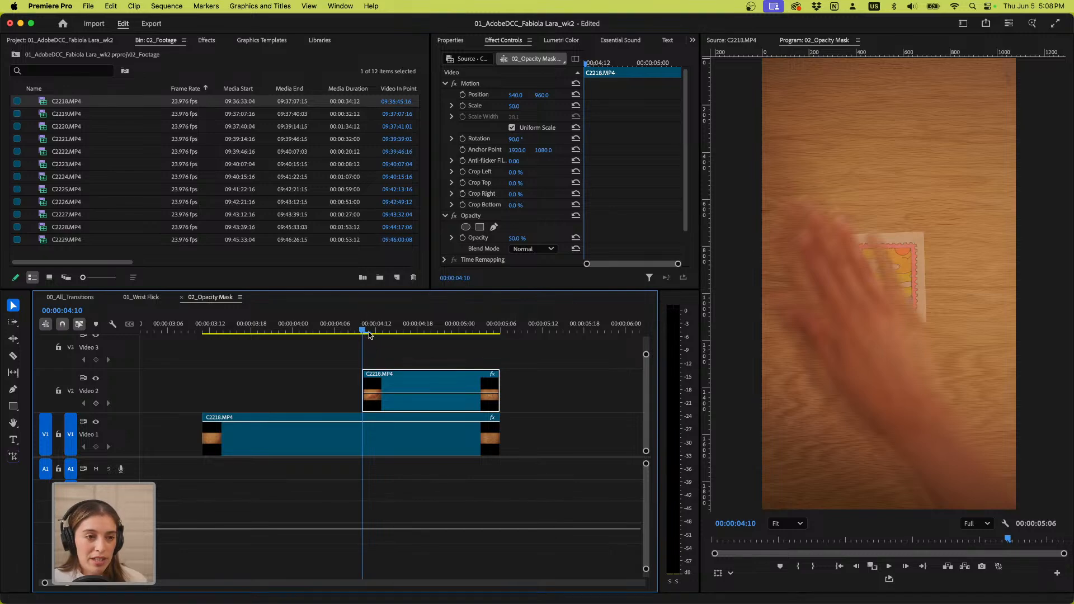
{"action": "mouse_move", "coordinate": [368, 335]}
{"action": "left_mouse_down"}
{"action": "mouse_move", "coordinate": [391, 343]}
{"action": "mouse_move", "coordinate": [368, 350]}
{"action": "left_mouse_up"}
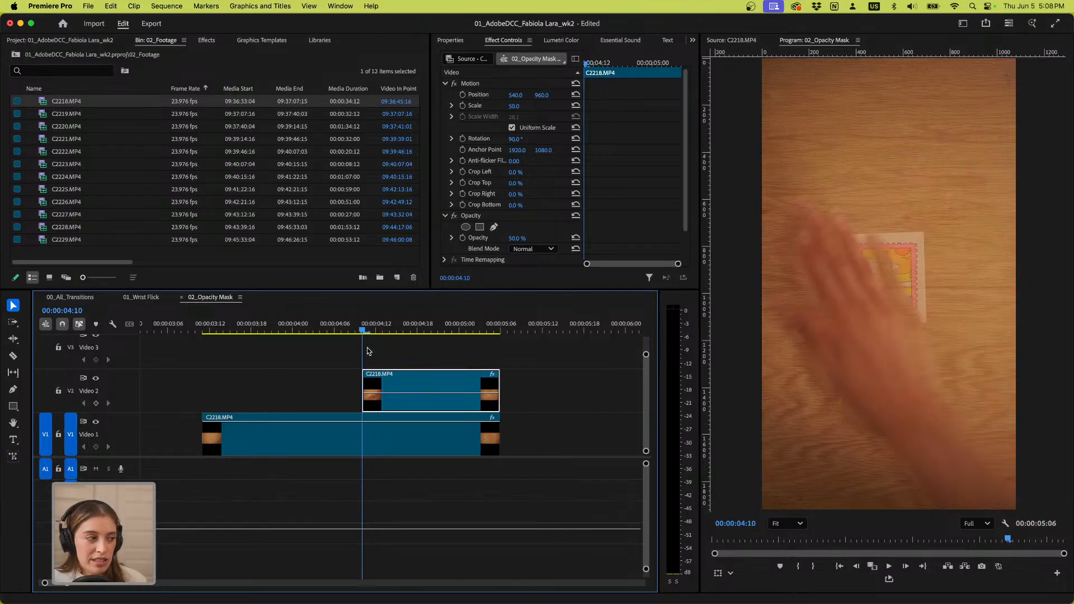
{"action": "left_click", "coordinate": [514, 238]}
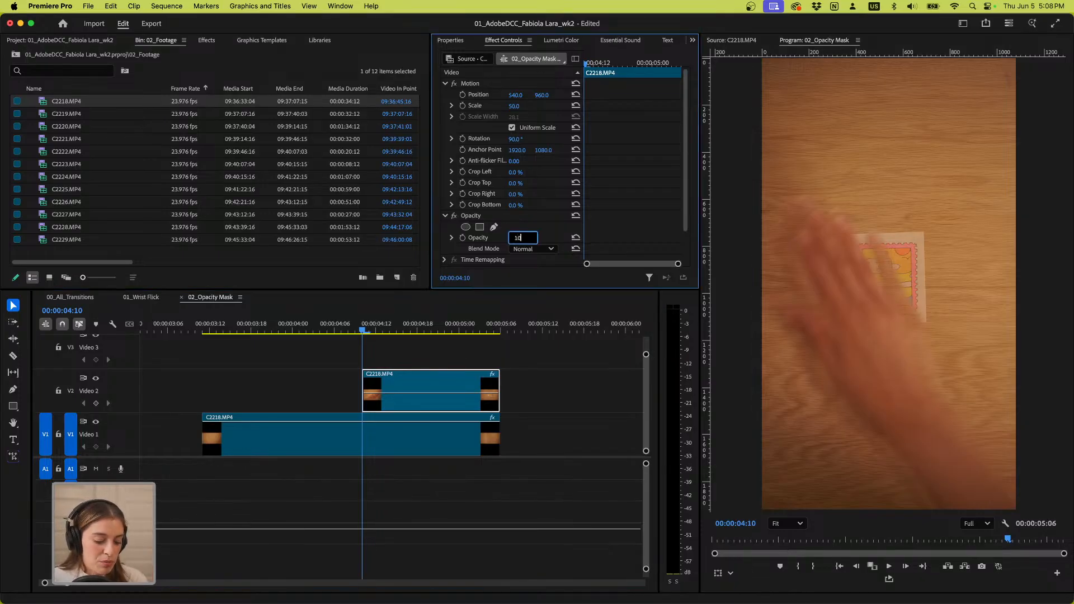
{"action": "key", "text": "Return"}
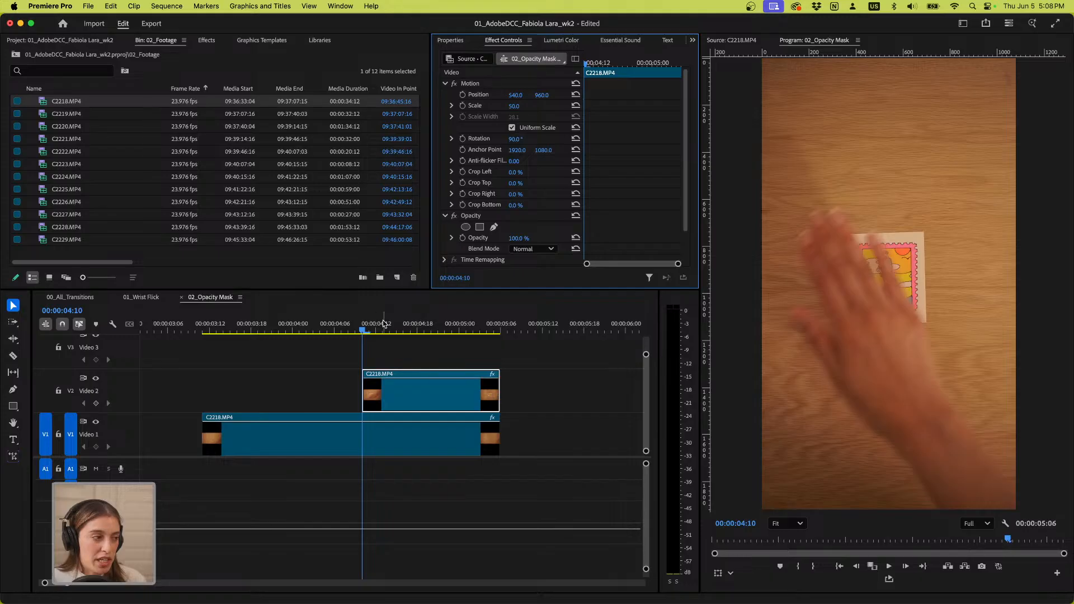
Play the layered clips through the hand sweep and return the playhead to the stamp clip's first frame at 00:00:04:10
{"action": "left_click_drag", "start_coordinate": [321, 331], "coordinate": [248, 338]}
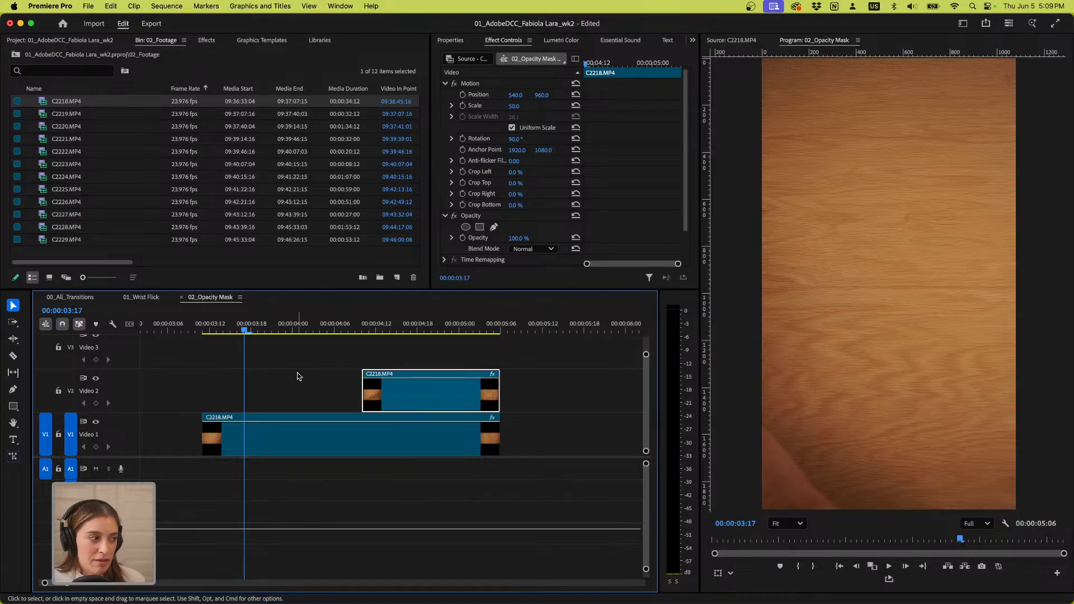
{"action": "key", "text": "space"}
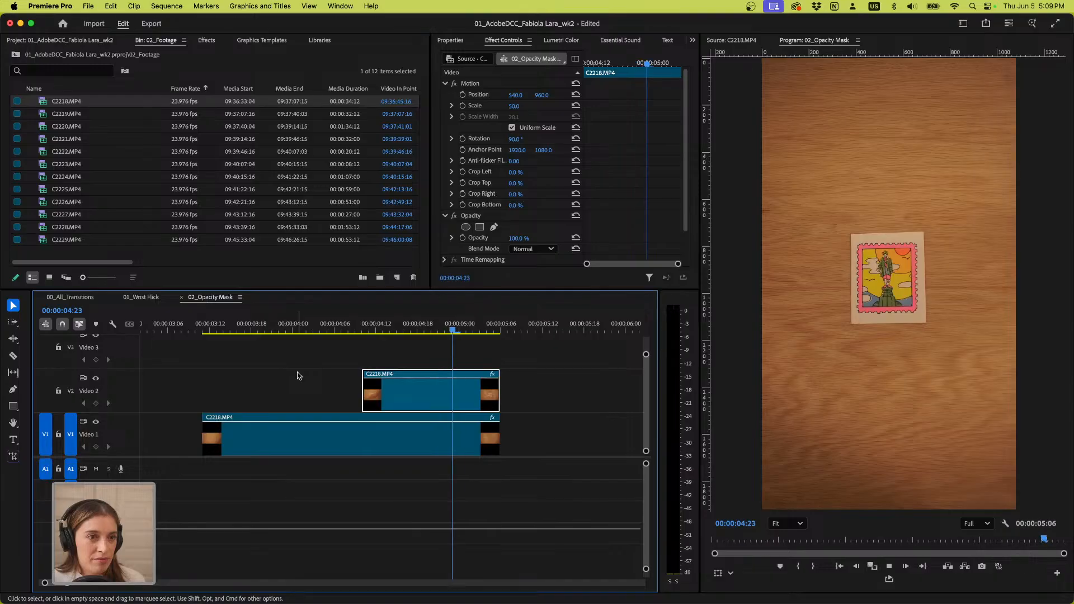
{"action": "key", "text": "space"}
{"action": "left_click", "coordinate": [365, 331]}
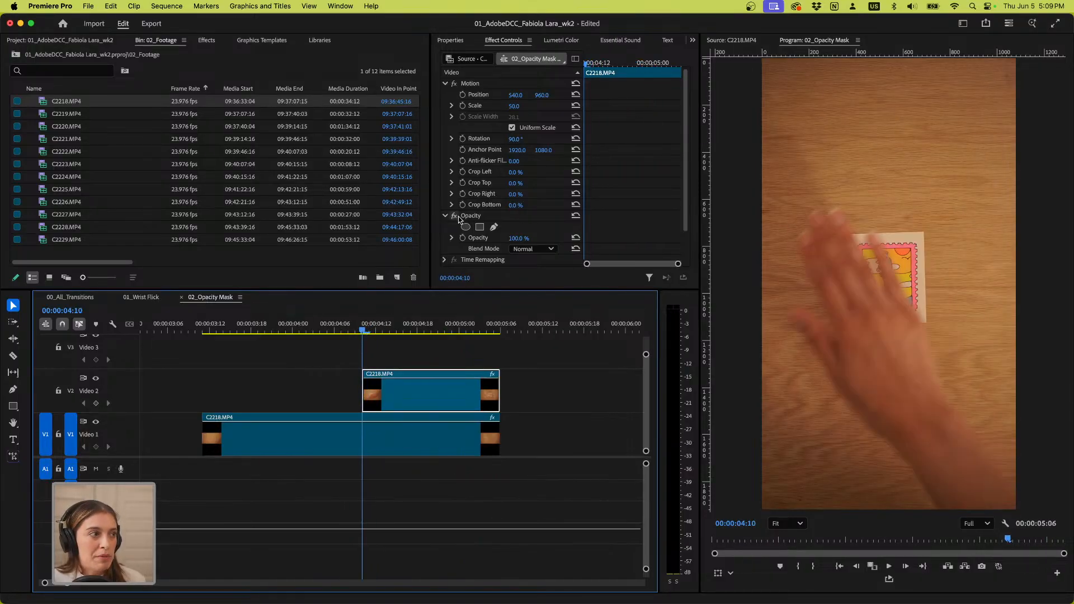
{"action": "scroll", "coordinate": [524, 220], "scroll_direction": "down", "scroll_amount": 2}
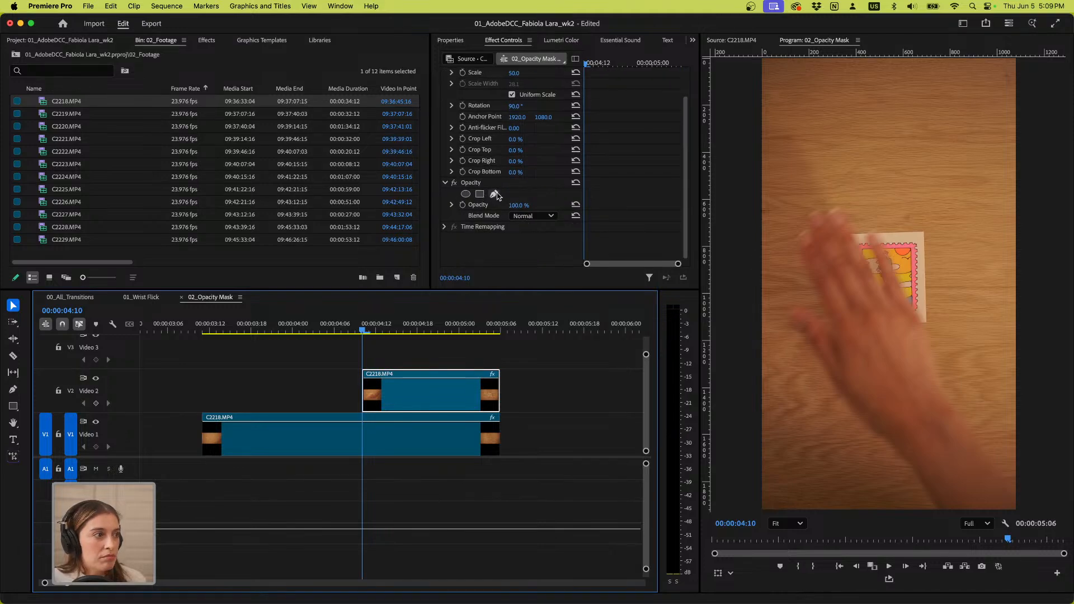
Add a rectangular opacity mask to the V2 stamp clip and move it over the frame's upper-left corner
{"action": "left_click", "coordinate": [479, 195]}
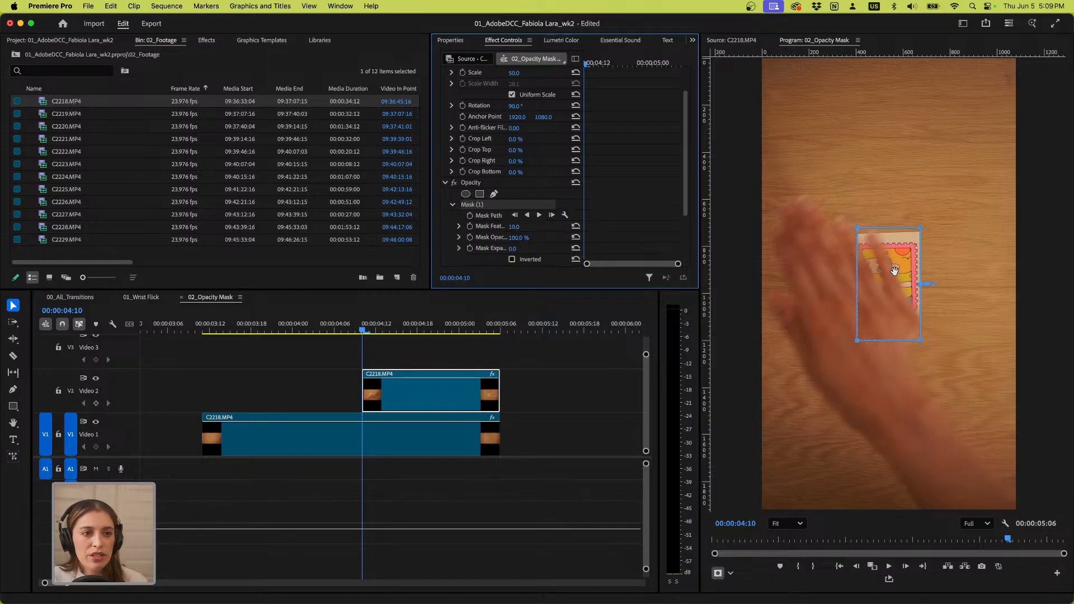
{"action": "left_click_drag", "start_coordinate": [892, 272], "coordinate": [872, 256]}
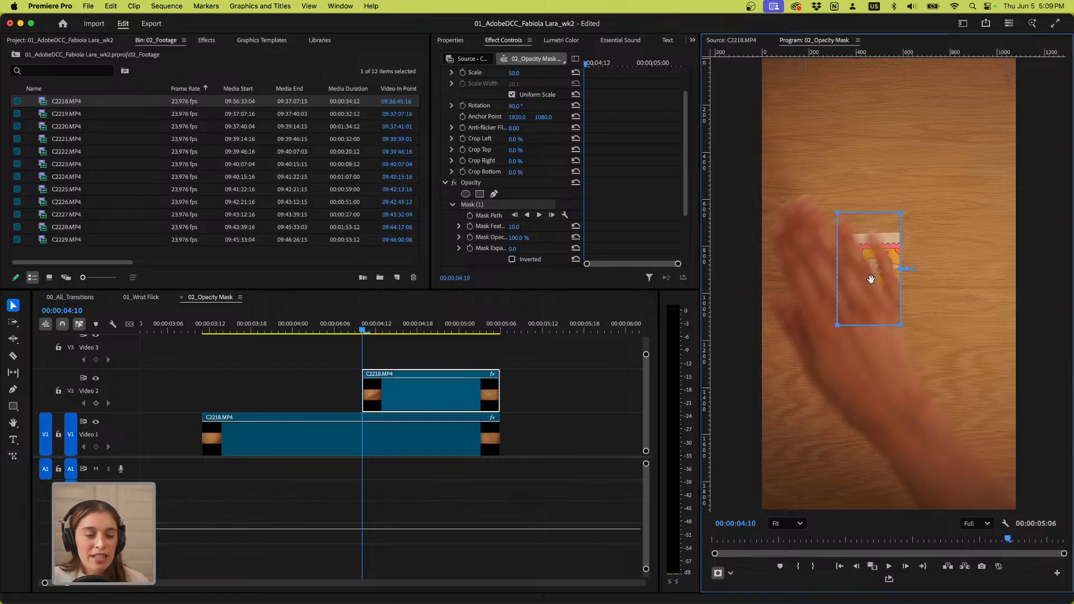
{"action": "left_click_drag", "start_coordinate": [870, 278], "coordinate": [791, 126]}
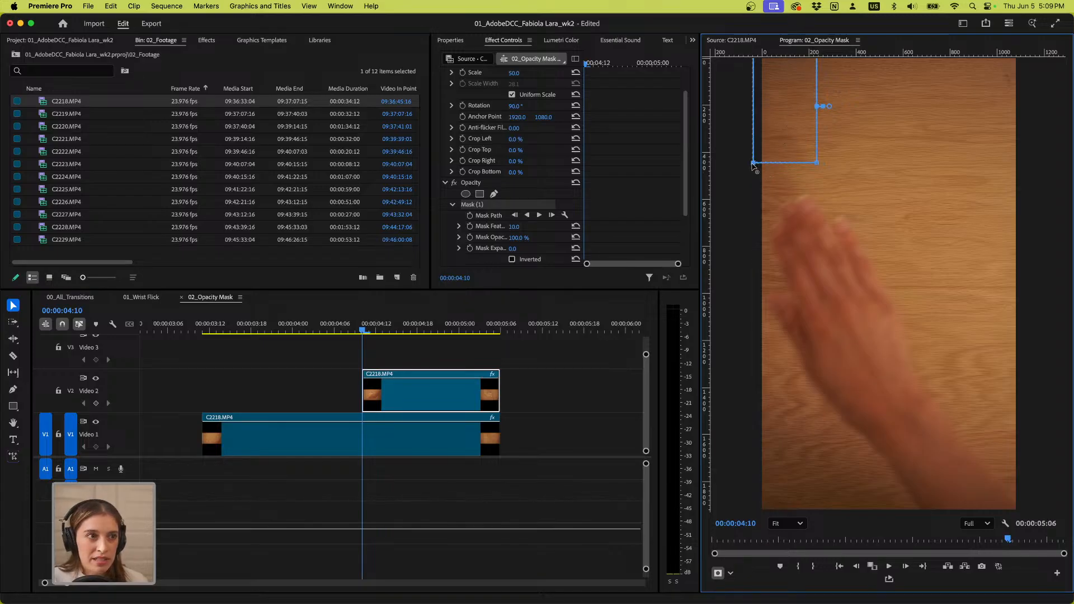
Stretch the mask's two lower corners down to the frame's bottom edge, forming a strip along the frame's left side
{"action": "left_click_drag", "start_coordinate": [752, 162], "coordinate": [752, 165]}
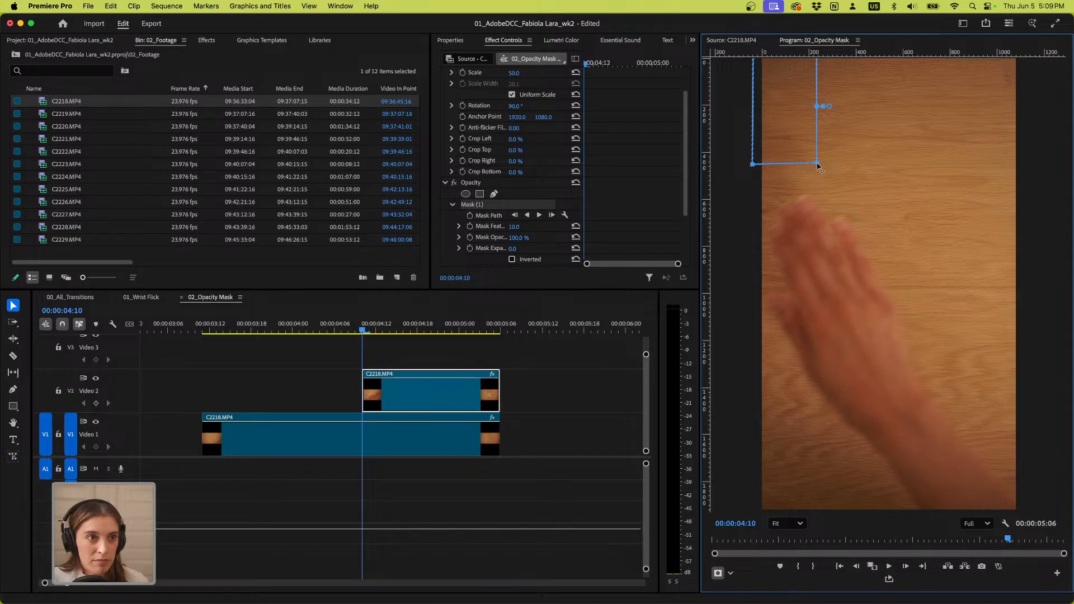
{"action": "left_click_drag", "start_coordinate": [817, 165], "coordinate": [789, 526]}
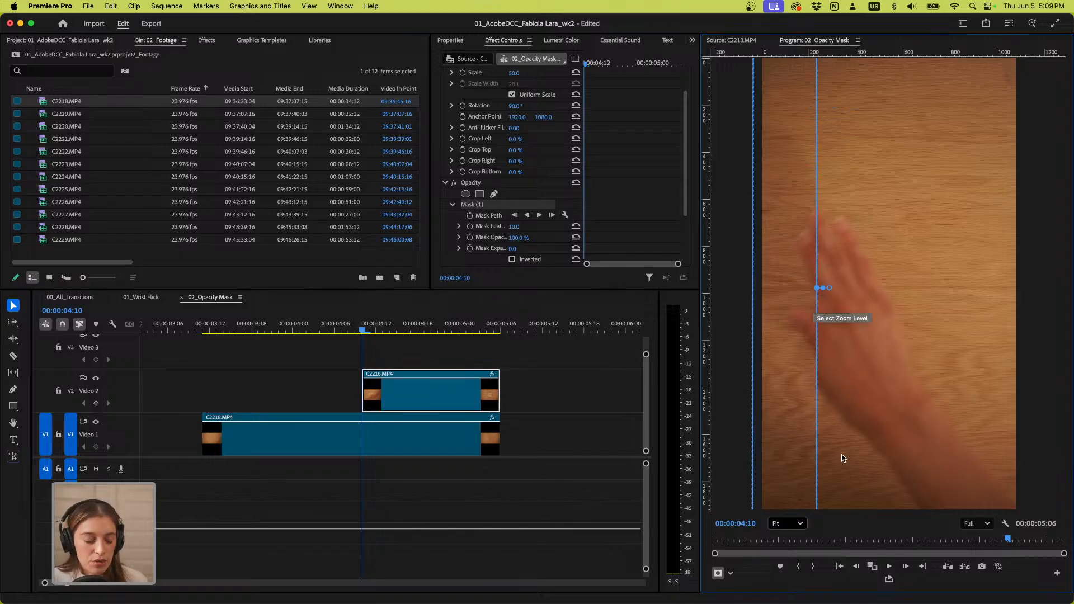
{"action": "key", "text": "super+z"}
{"action": "left_click_drag", "start_coordinate": [754, 167], "coordinate": [747, 513]}
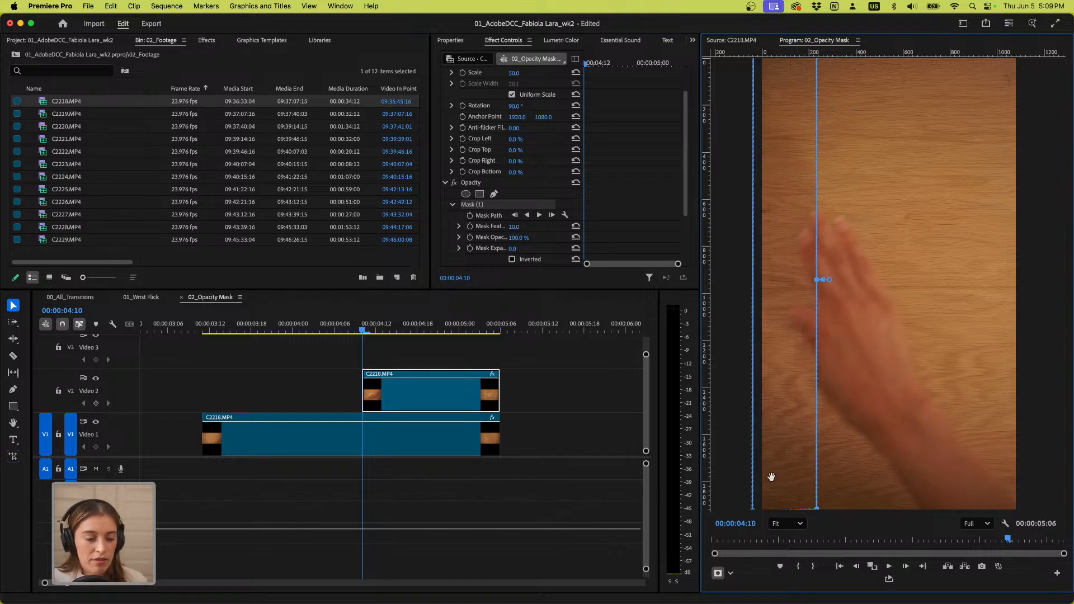
Reshape the mask into a triangle extending past the frame's left and bottom edges, with its diagonal edge running along the hand and arm
{"action": "scroll", "coordinate": [1050, 310], "scroll_direction": "down", "scroll_amount": 1}
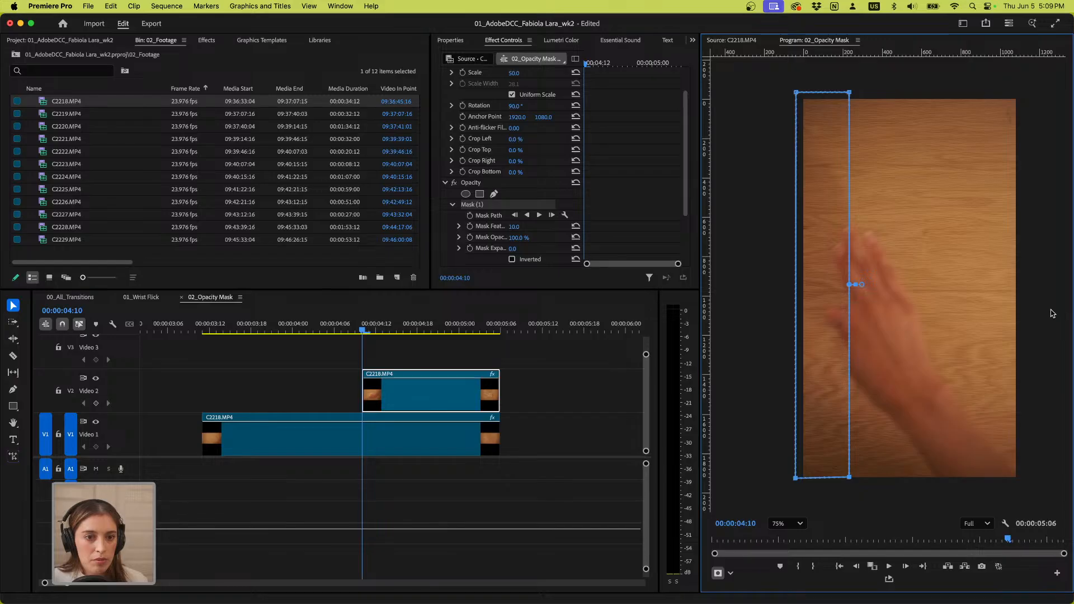
{"action": "left_click_drag", "start_coordinate": [851, 480], "coordinate": [1014, 488]}
{"action": "left_click_drag", "start_coordinate": [850, 94], "coordinate": [803, 99]}
{"action": "mouse_move", "coordinate": [379, 330]}
{"action": "left_mouse_down"}
{"action": "mouse_move", "coordinate": [307, 329]}
{"action": "mouse_move", "coordinate": [416, 328]}
{"action": "mouse_move", "coordinate": [360, 329]}
{"action": "left_mouse_up"}
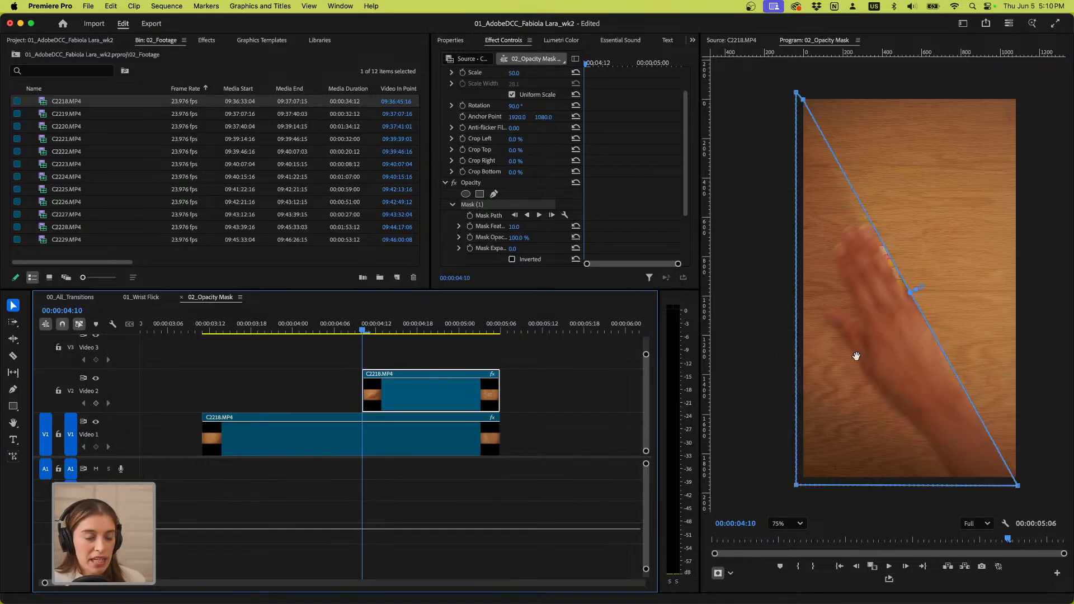
{"action": "left_click_drag", "start_coordinate": [899, 356], "coordinate": [880, 365]}
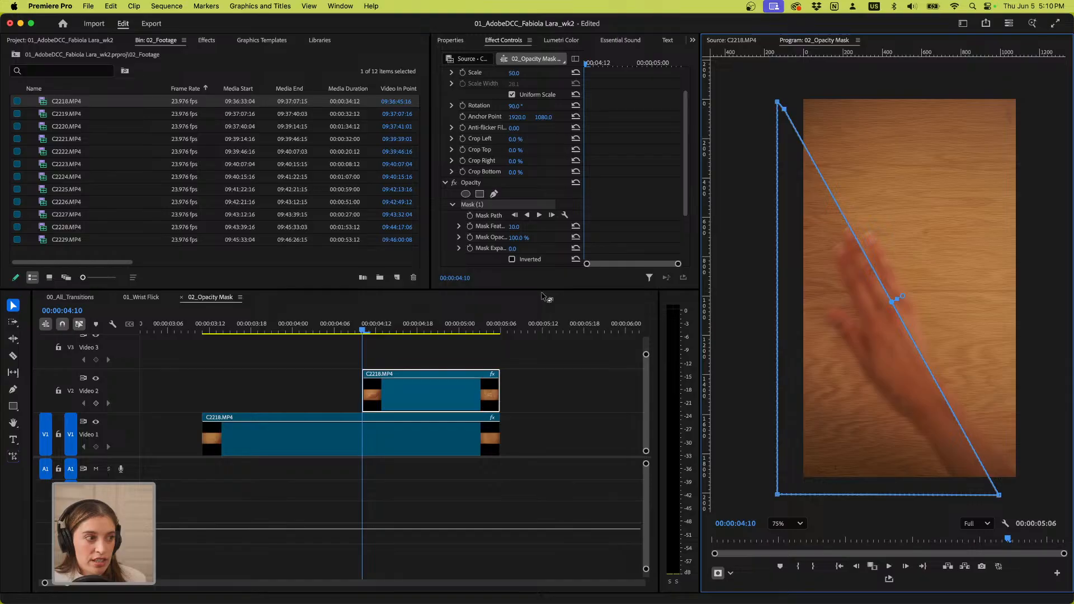
Enlarge the effect settings area and turn on Mask Path keyframing for the V2 stamp clip at 00:00:04:10
{"action": "left_click_drag", "start_coordinate": [543, 290], "coordinate": [540, 328]}
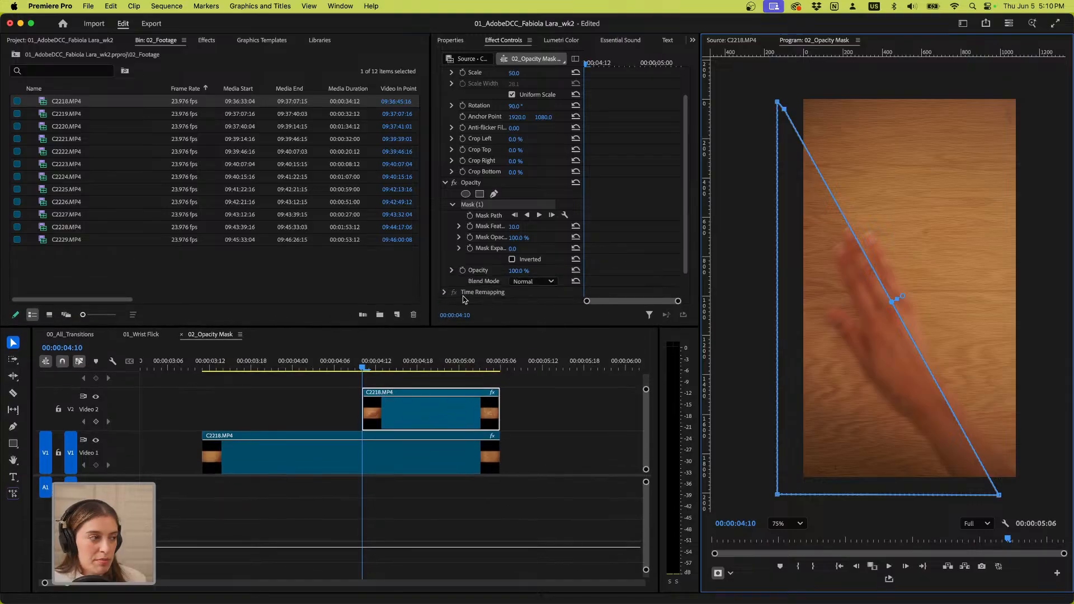
{"action": "left_click_drag", "start_coordinate": [429, 300], "coordinate": [301, 294]}
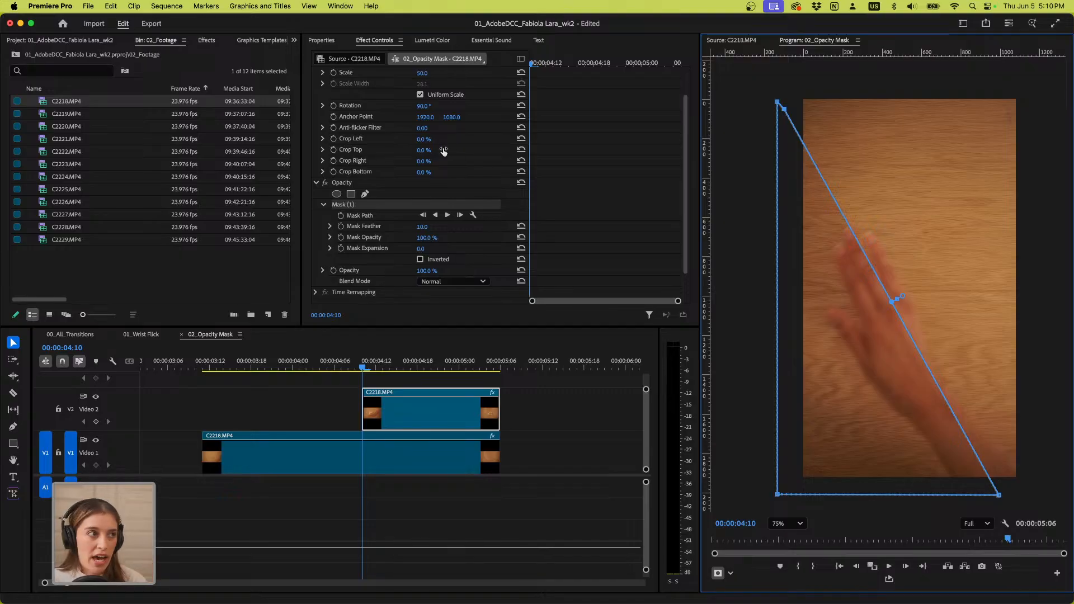
{"action": "left_click", "coordinate": [385, 427]}
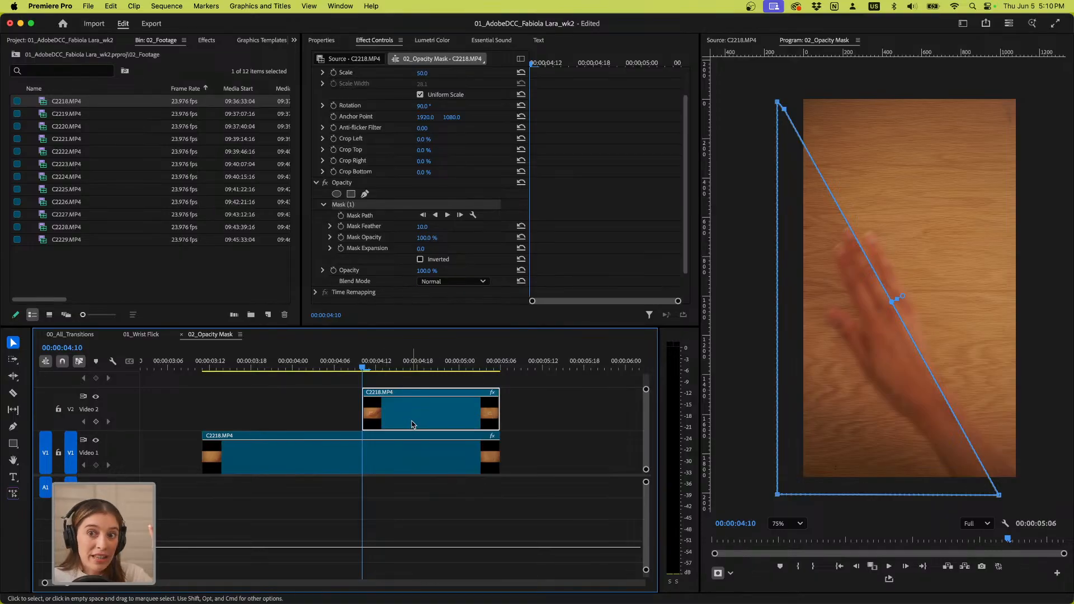
{"action": "left_click", "coordinate": [341, 216]}
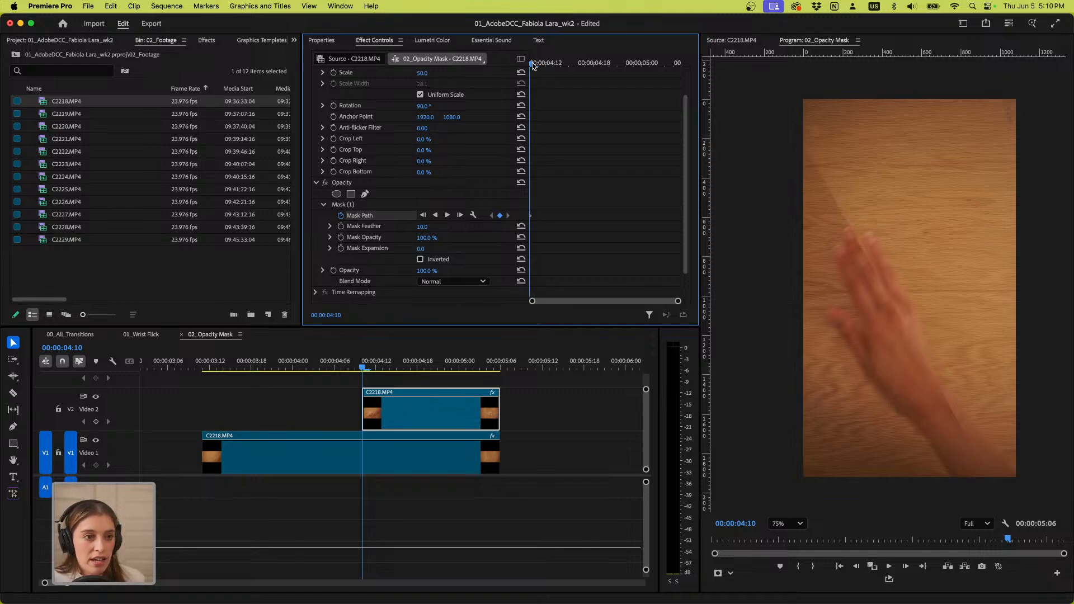
At 00:00:04:13, keyframe the mask path with its diagonal edge shifted right to follow the moving hand and forearm
{"action": "left_click_drag", "start_coordinate": [533, 66], "coordinate": [559, 65]}
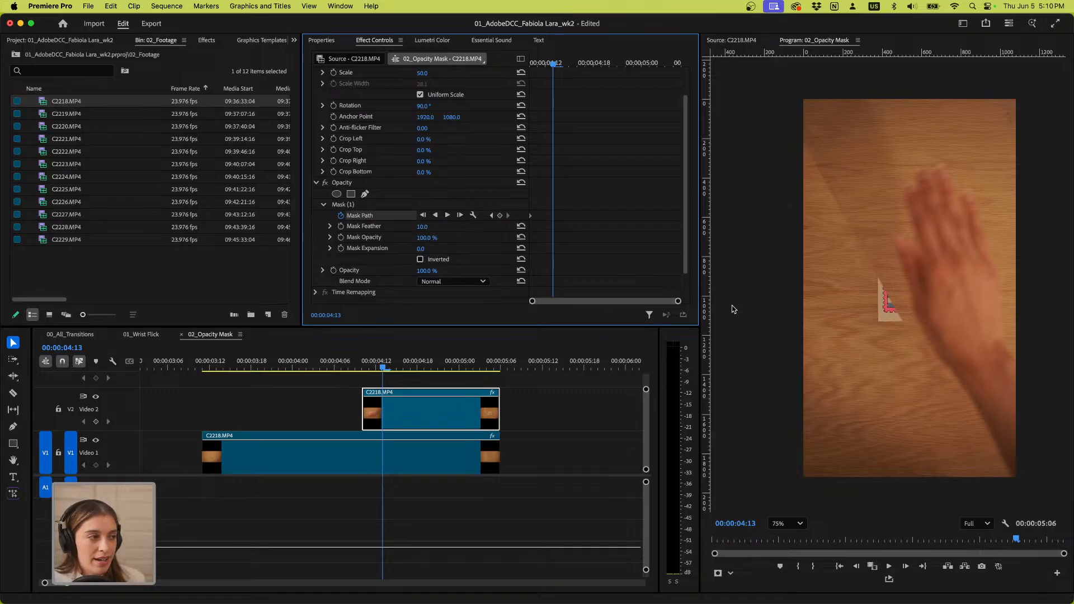
{"action": "left_click", "coordinate": [350, 206]}
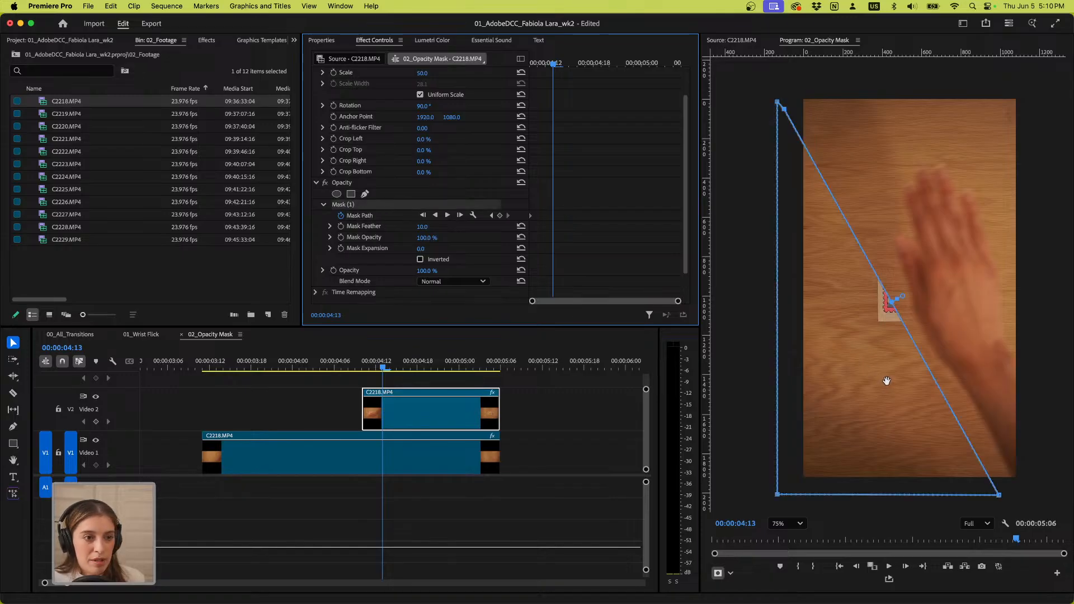
{"action": "left_click_drag", "start_coordinate": [887, 377], "coordinate": [892, 371]}
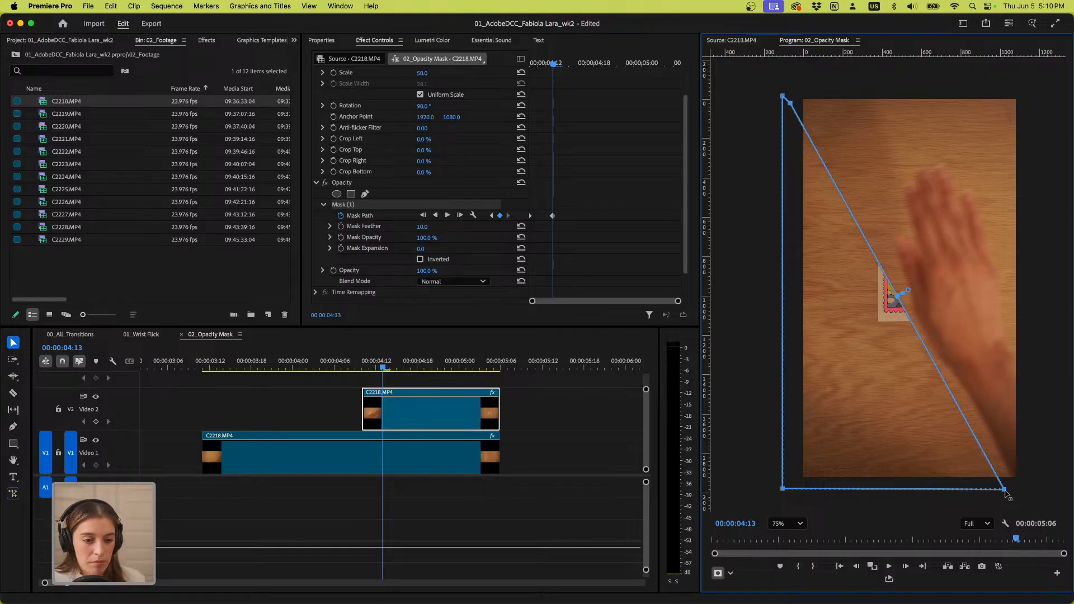
{"action": "left_click_drag", "start_coordinate": [1005, 491], "coordinate": [1027, 482]}
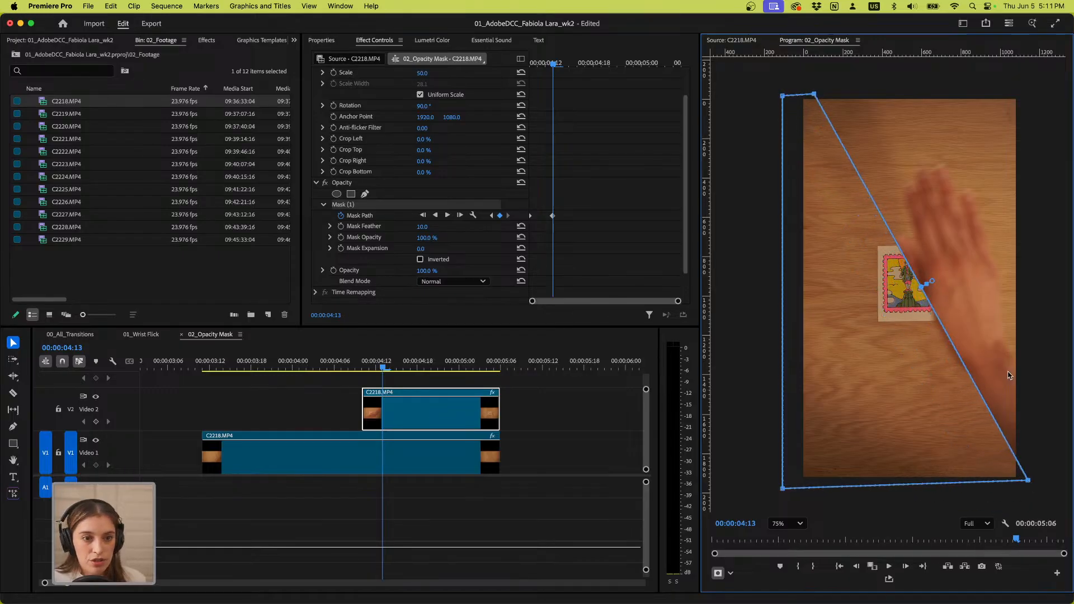
Try a mask path keyframe at 00:00:04:16 with the mask's right edge widened out to the hand, uncovering the whole stamp
{"action": "left_click", "coordinate": [391, 367]}
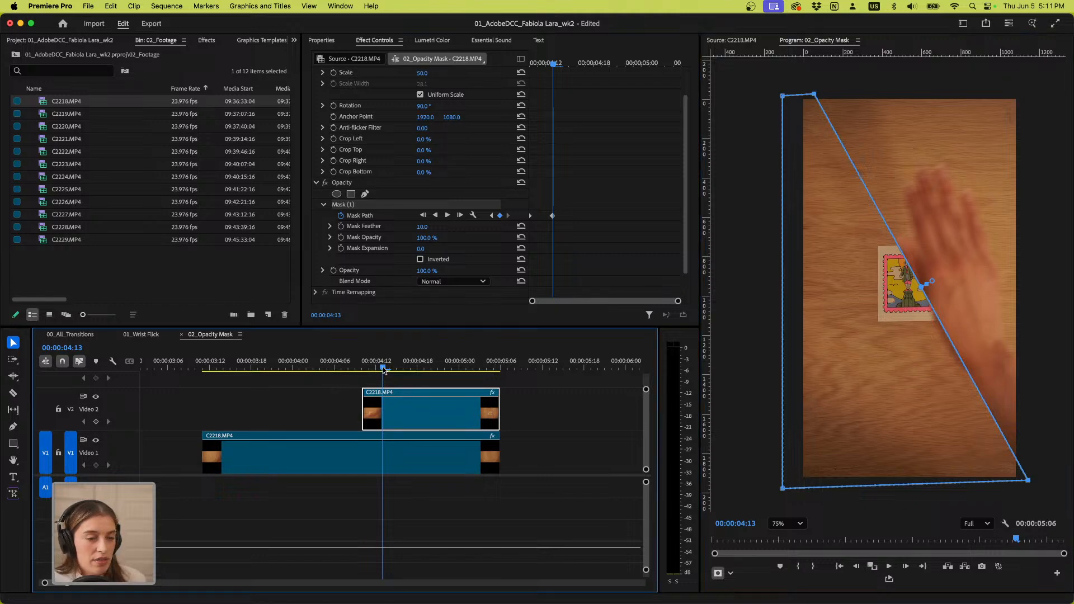
{"action": "left_click_drag", "start_coordinate": [392, 369], "coordinate": [402, 369]}
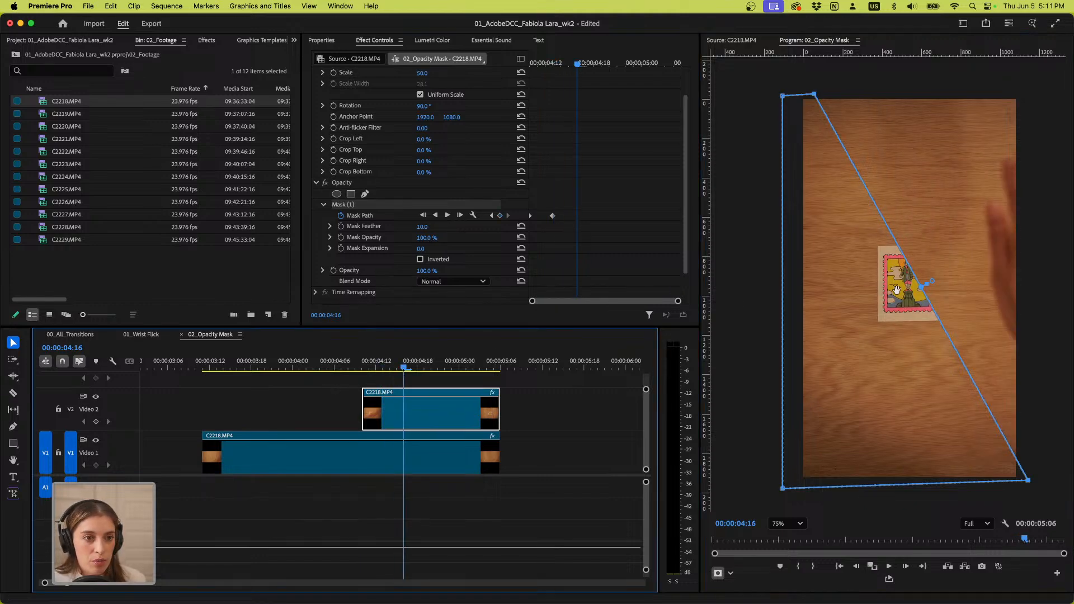
{"action": "left_click", "coordinate": [925, 292]}
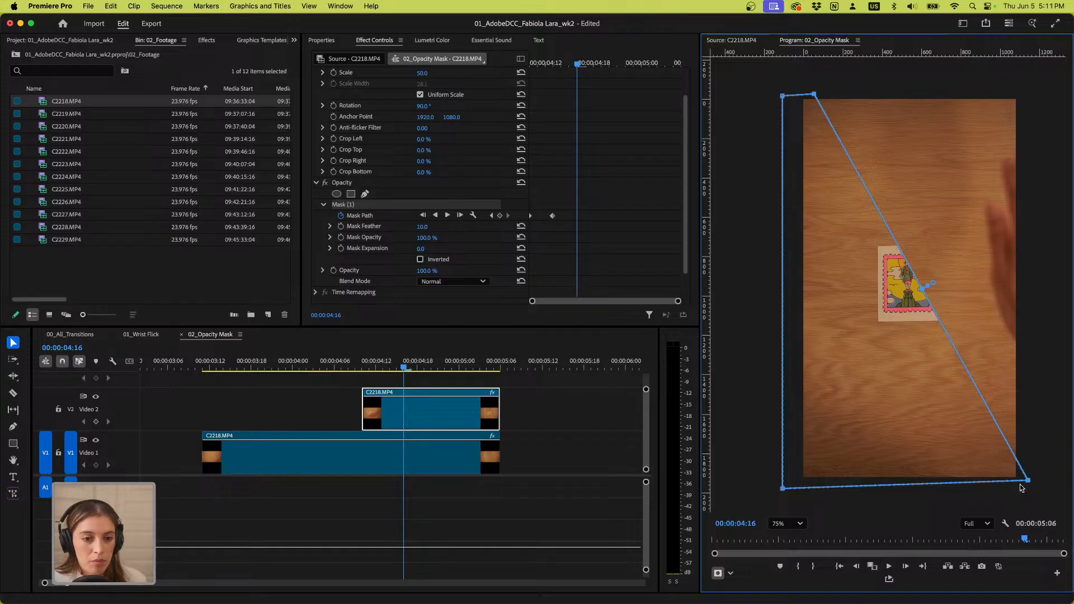
{"action": "left_click_drag", "start_coordinate": [1032, 482], "coordinate": [1035, 487]}
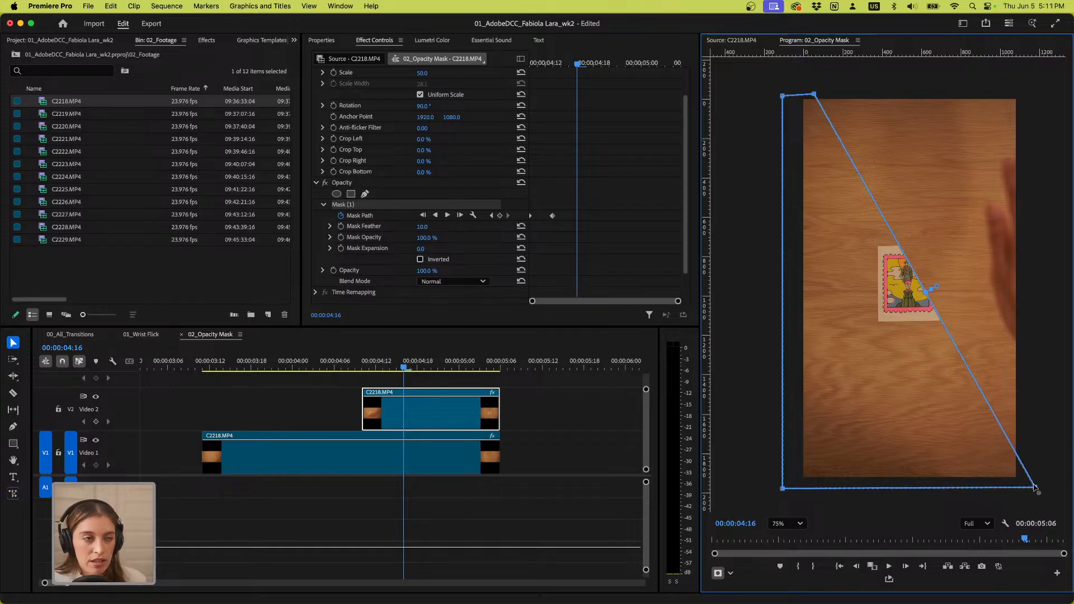
{"action": "left_click_drag", "start_coordinate": [814, 95], "coordinate": [964, 96]}
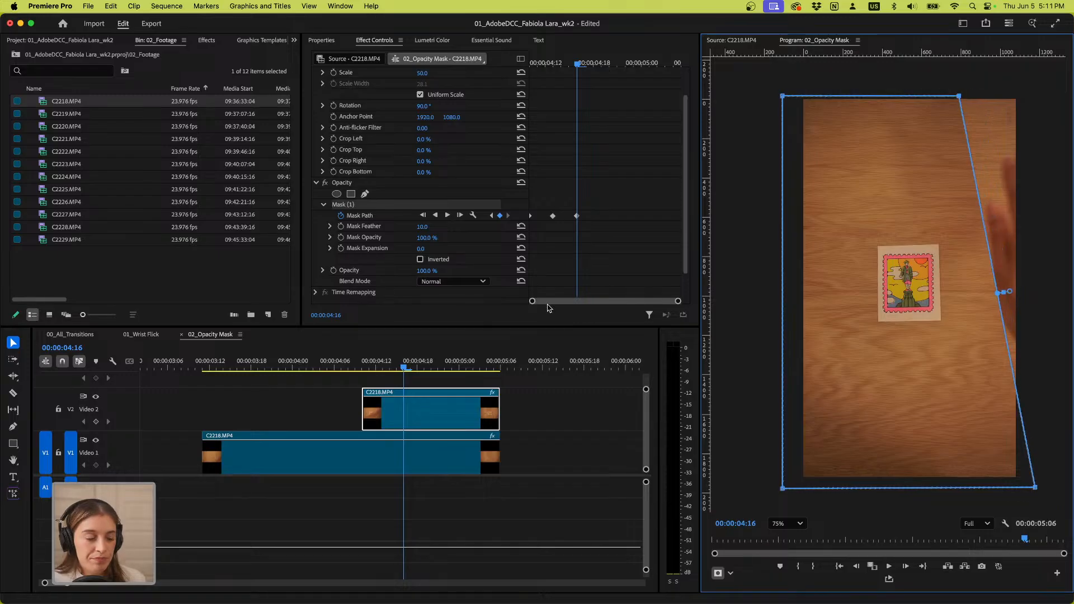
Scrub and play through the masked hand sweep to check how the mask edge follows the hand
{"action": "left_click", "coordinate": [393, 364]}
{"action": "mouse_move", "coordinate": [392, 363]}
{"action": "left_mouse_down"}
{"action": "mouse_move", "coordinate": [341, 367]}
{"action": "mouse_move", "coordinate": [407, 365]}
{"action": "mouse_move", "coordinate": [368, 366]}
{"action": "mouse_move", "coordinate": [398, 370]}
{"action": "left_mouse_up"}
{"action": "key", "text": "space"}
{"action": "key", "text": "space"}
Delete the 00:00:04:16 mask path keyframe and, at 00:00:04:15, add a point on the diagonal edge pulled out toward the hand
{"action": "left_click", "coordinate": [405, 369]}
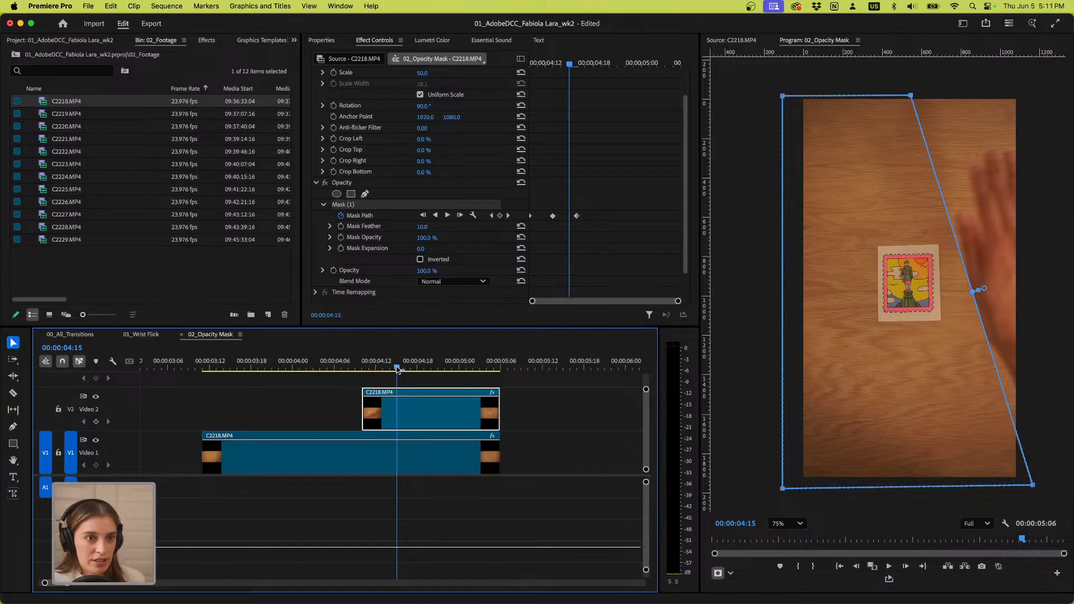
{"action": "left_click", "coordinate": [576, 218]}
{"action": "key", "text": "Delete"}
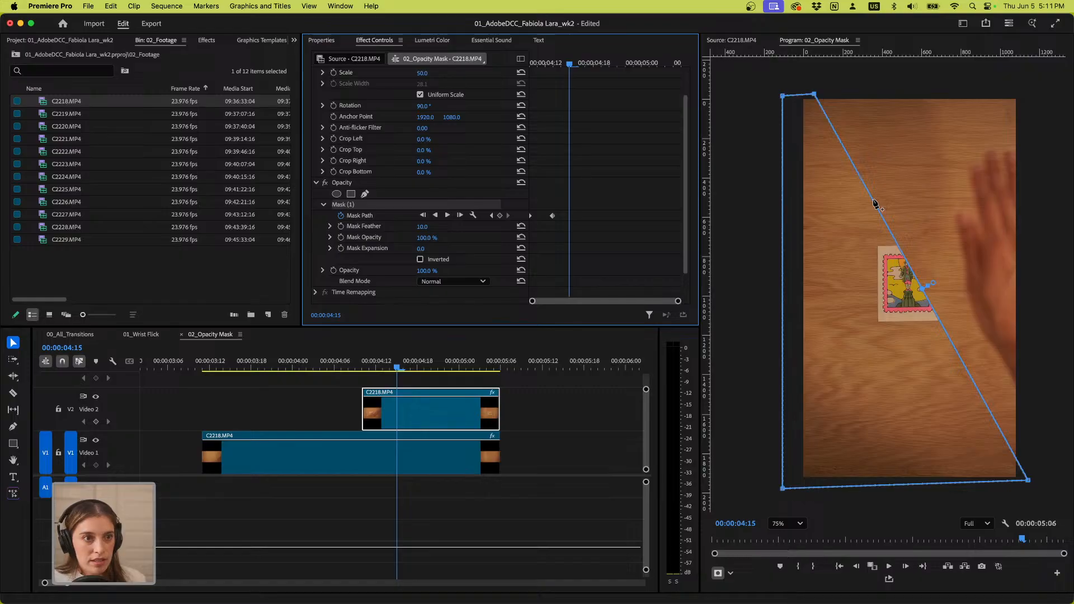
{"action": "left_click_drag", "start_coordinate": [875, 203], "coordinate": [936, 226]}
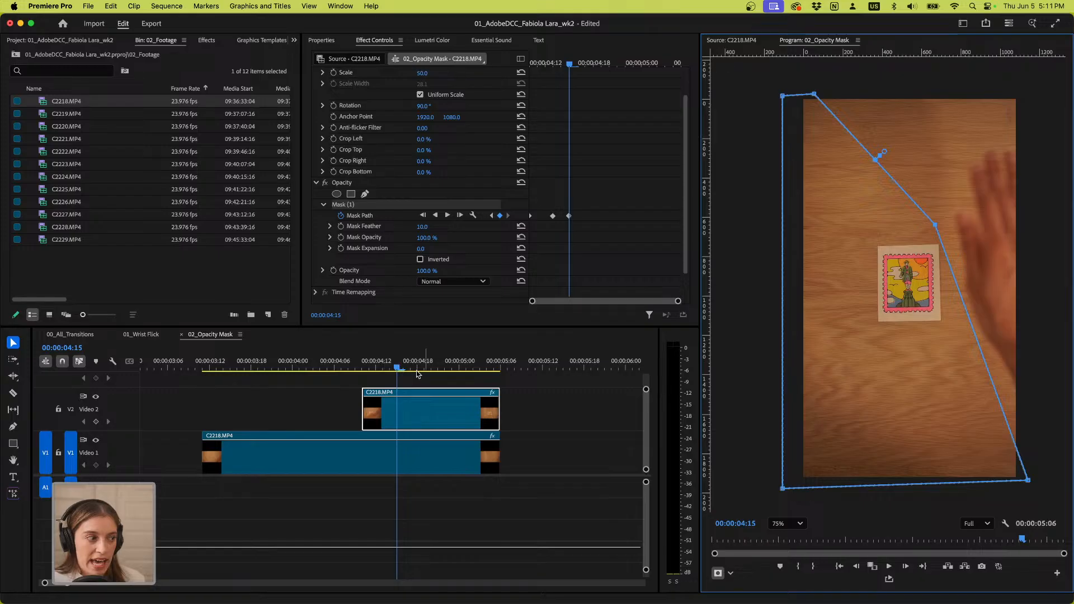
Play the transition from 00:00:04:06, compare the frame at 00:00:04:14 with V2 hidden and shown, and display the mask path at 00:00:04:15
{"action": "left_click_drag", "start_coordinate": [391, 375], "coordinate": [335, 377]}
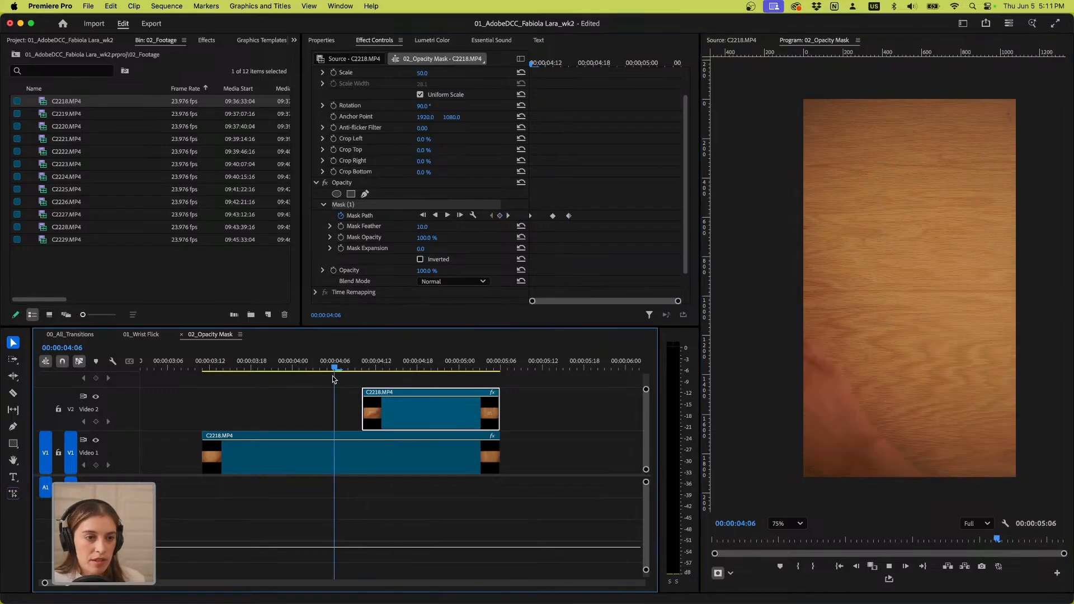
{"action": "key", "text": "space"}
{"action": "key", "text": "space"}
{"action": "mouse_move", "coordinate": [406, 364]}
{"action": "left_mouse_down"}
{"action": "mouse_move", "coordinate": [363, 366]}
{"action": "mouse_move", "coordinate": [439, 366]}
{"action": "mouse_move", "coordinate": [358, 366]}
{"action": "mouse_move", "coordinate": [389, 369]}
{"action": "left_mouse_up"}
{"action": "left_click", "coordinate": [96, 396]}
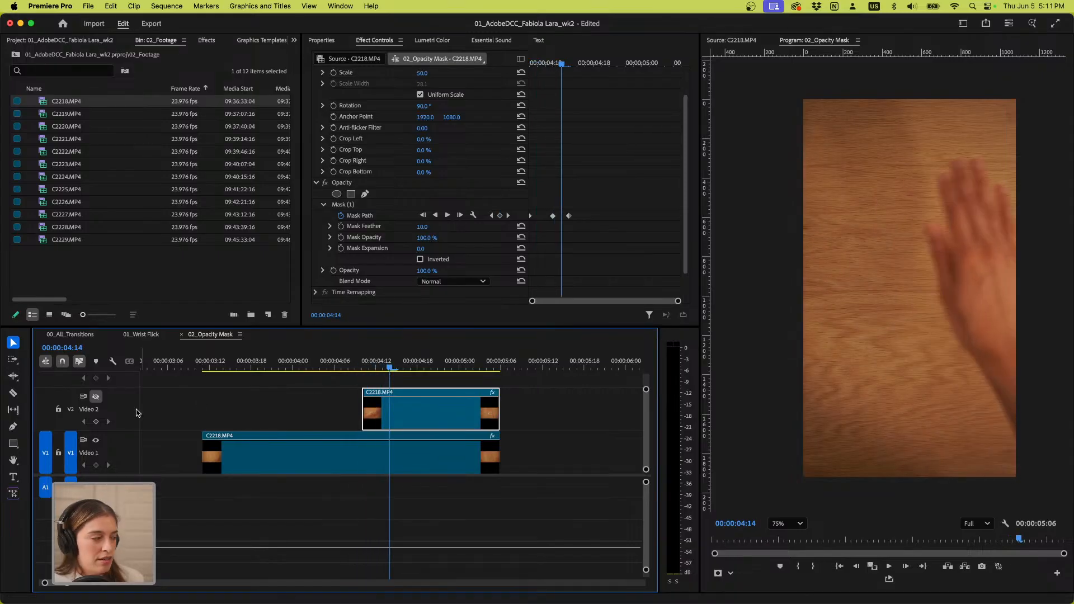
{"action": "left_click", "coordinate": [96, 396]}
{"action": "left_click", "coordinate": [395, 366]}
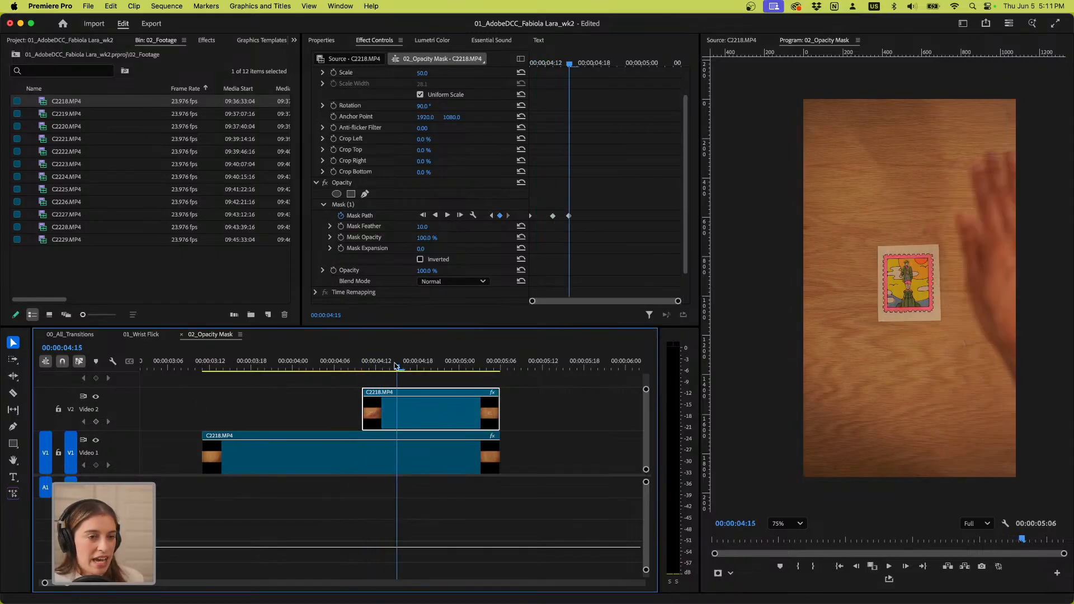
{"action": "left_click", "coordinate": [360, 217]}
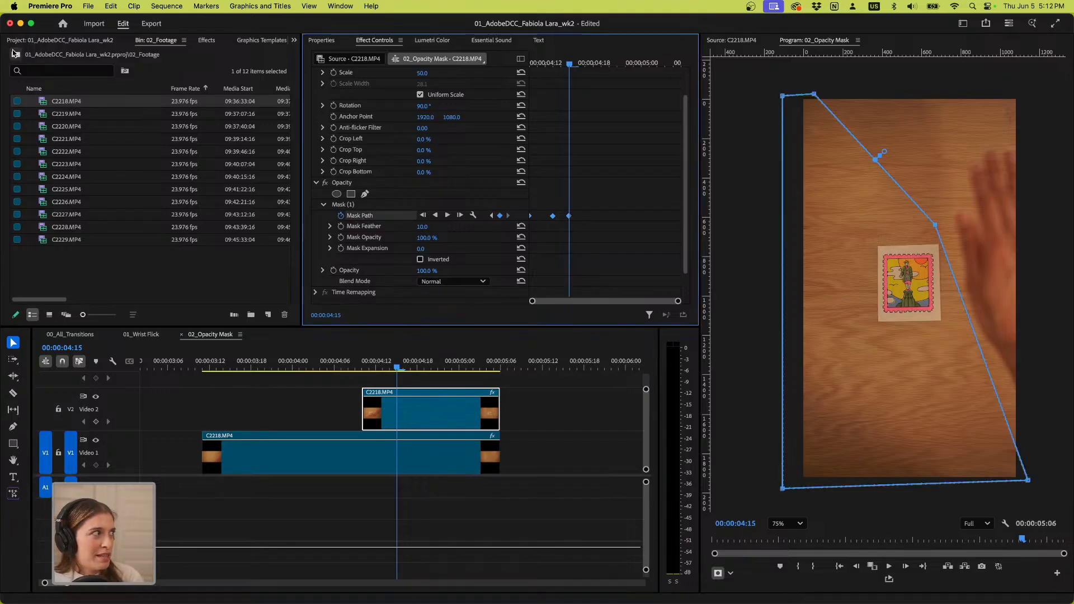
Examine the first V2 clip's opacity mask shape between 00:00:00:13 and 00:00:00:15, and return the playhead to 00:00:04:12 in the second transition
{"action": "left_click", "coordinate": [197, 415]}
{"action": "scroll", "coordinate": [281, 399], "scroll_direction": "up", "scroll_amount": 1}
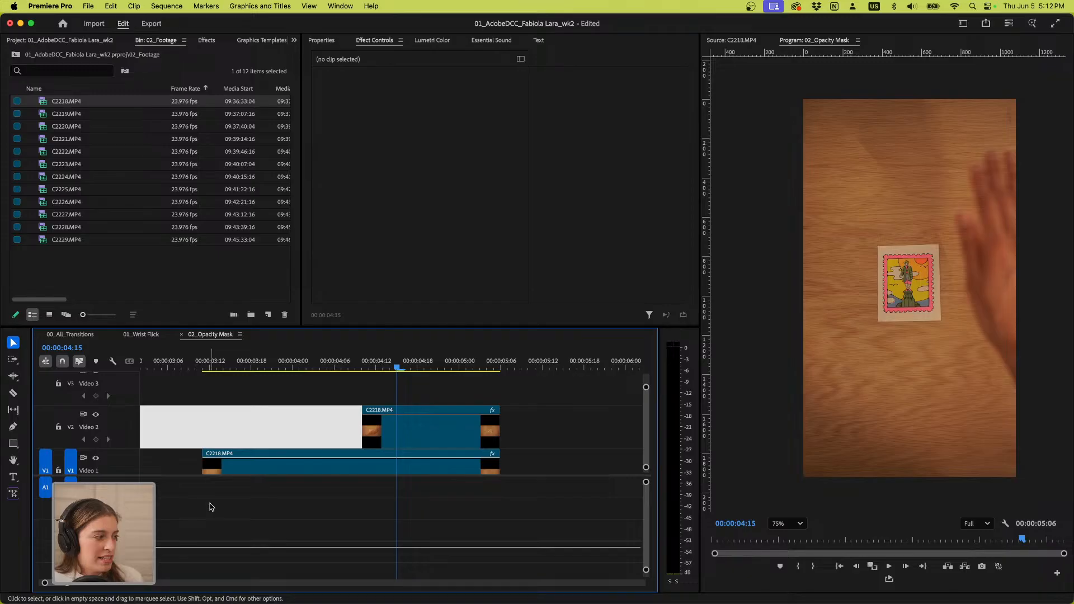
{"action": "left_click", "coordinate": [198, 388]}
{"action": "scroll", "coordinate": [196, 417], "scroll_direction": "left", "scroll_amount": 5}
{"action": "left_click", "coordinate": [182, 365]}
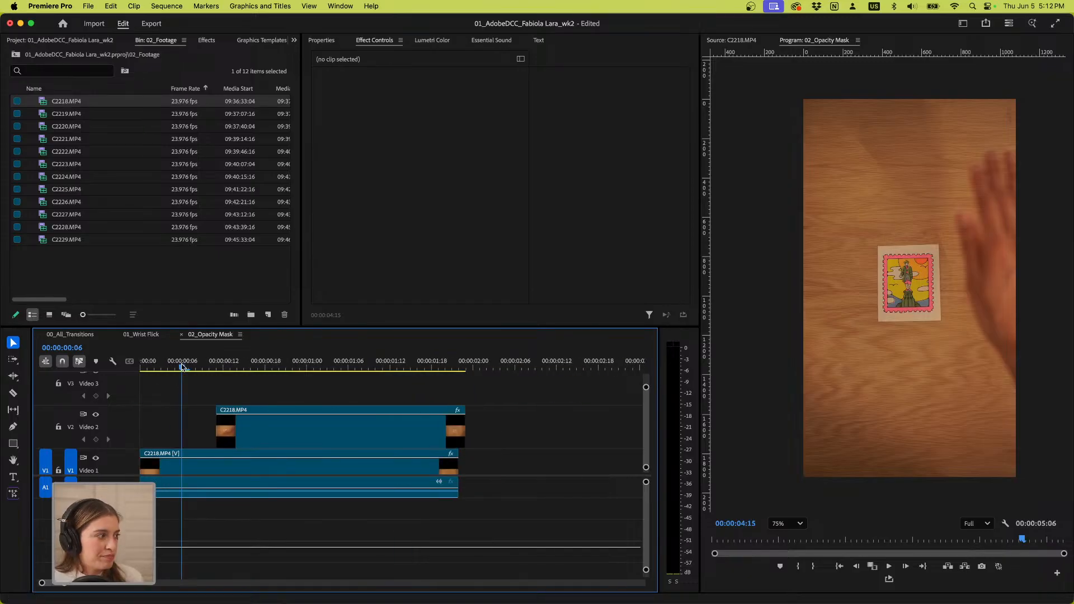
{"action": "left_click", "coordinate": [244, 437]}
{"action": "left_click", "coordinate": [244, 367]}
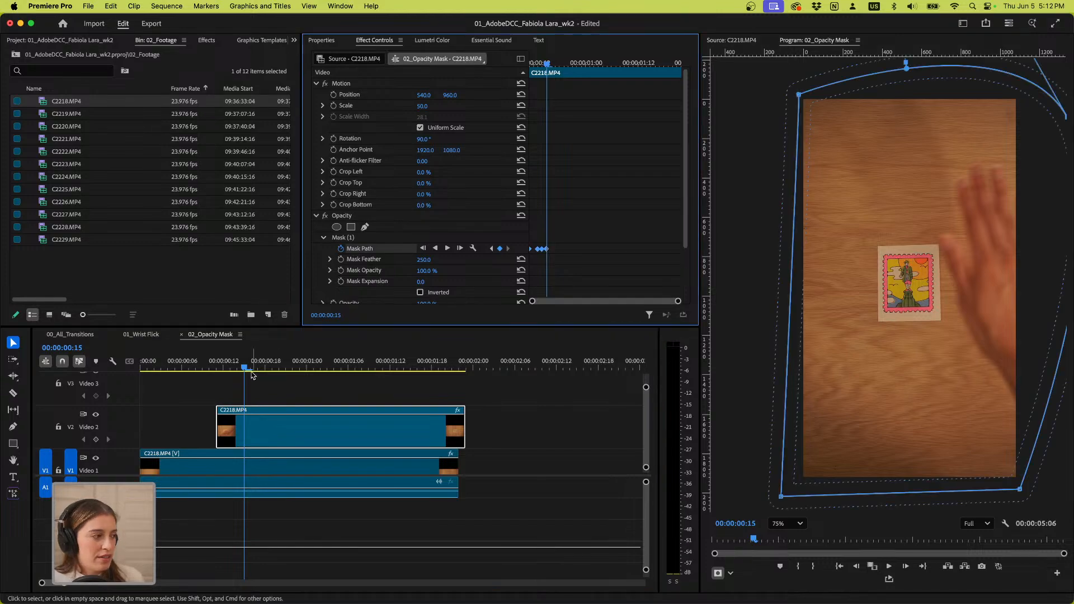
{"action": "mouse_move", "coordinate": [246, 367]}
{"action": "left_mouse_down"}
{"action": "mouse_move", "coordinate": [218, 367]}
{"action": "mouse_move", "coordinate": [255, 364]}
{"action": "mouse_move", "coordinate": [233, 369]}
{"action": "left_mouse_up"}
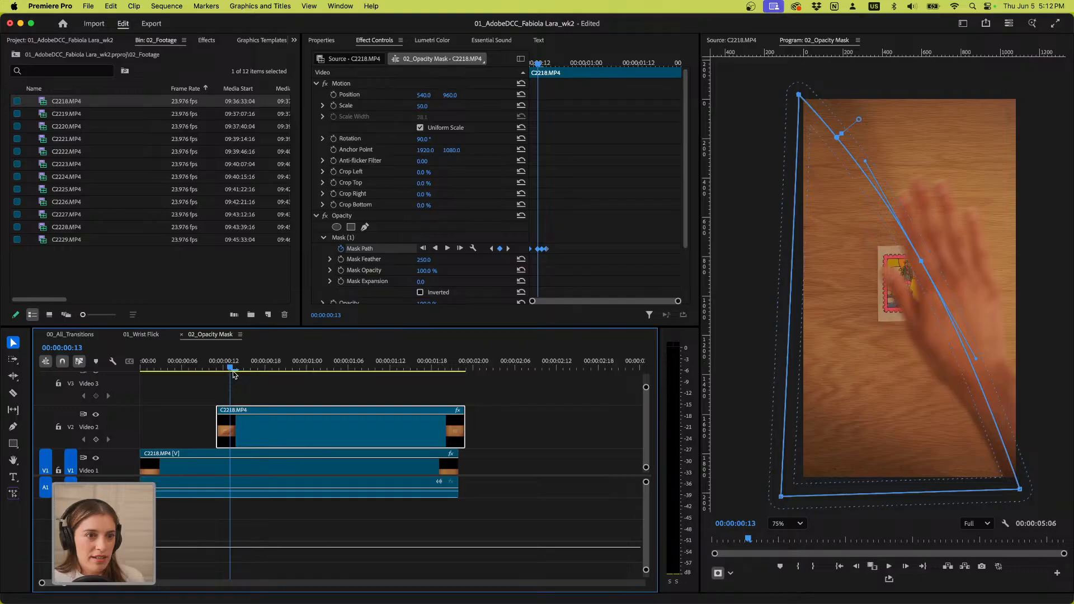
{"action": "scroll", "coordinate": [492, 463], "scroll_direction": "right", "scroll_amount": 10}
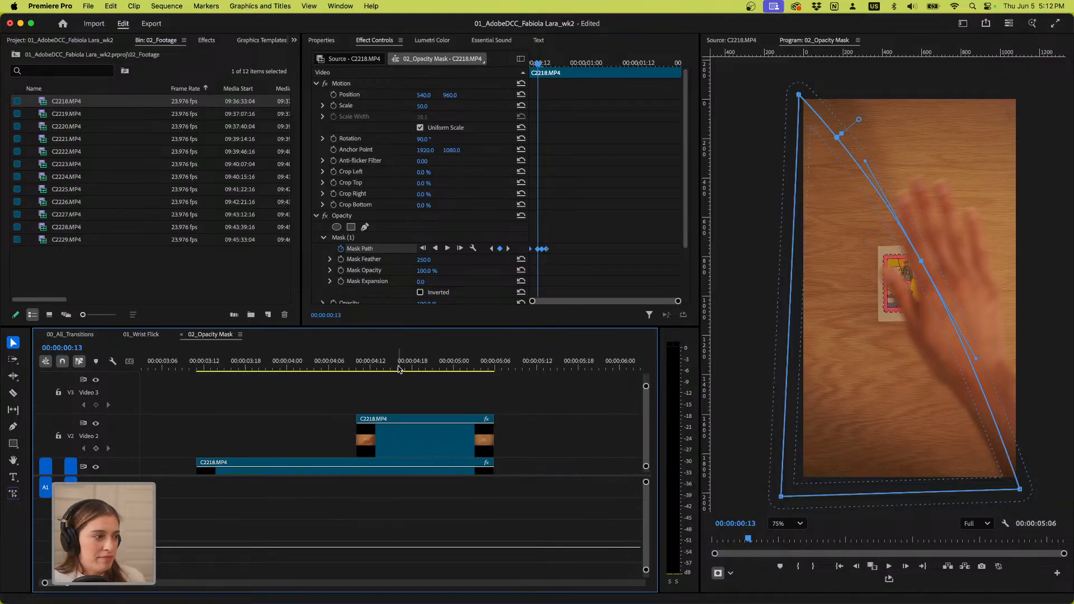
{"action": "left_click_drag", "start_coordinate": [399, 368], "coordinate": [370, 364]}
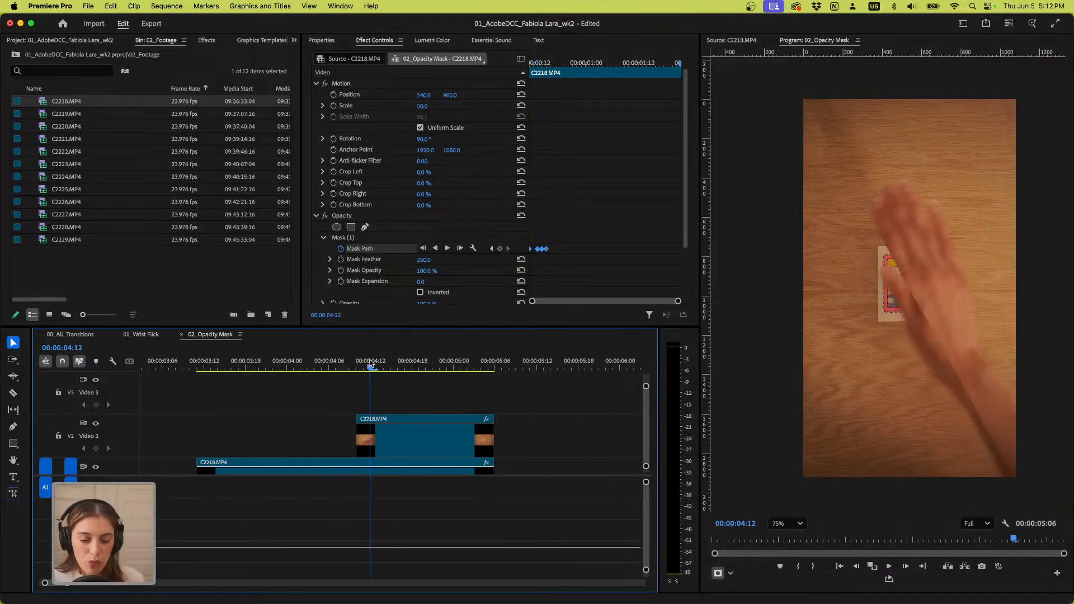
Set the second V2 C2218.MP4 clip's mask feather to 173 and scrub back through the hand sweep to check the edge
{"action": "left_click", "coordinate": [420, 433]}
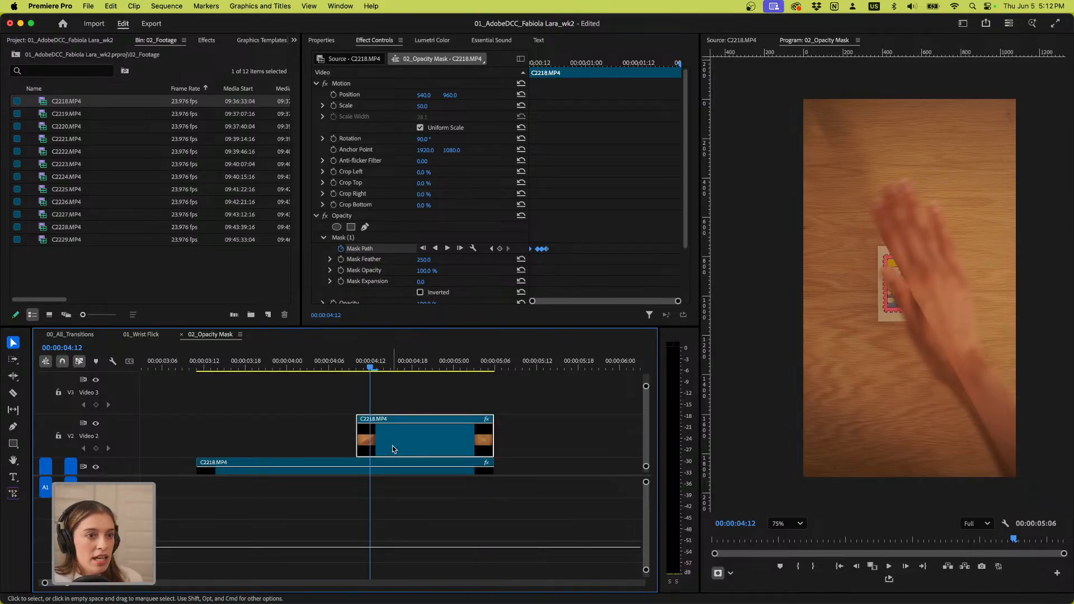
{"action": "left_click", "coordinate": [422, 260]}
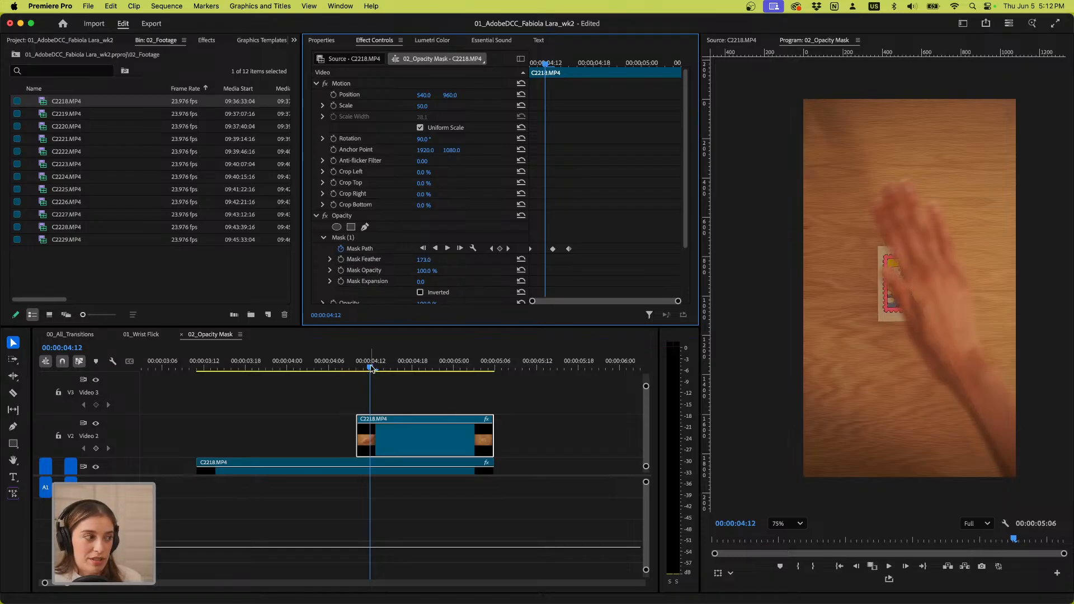
{"action": "left_click_drag", "start_coordinate": [372, 368], "coordinate": [398, 373]}
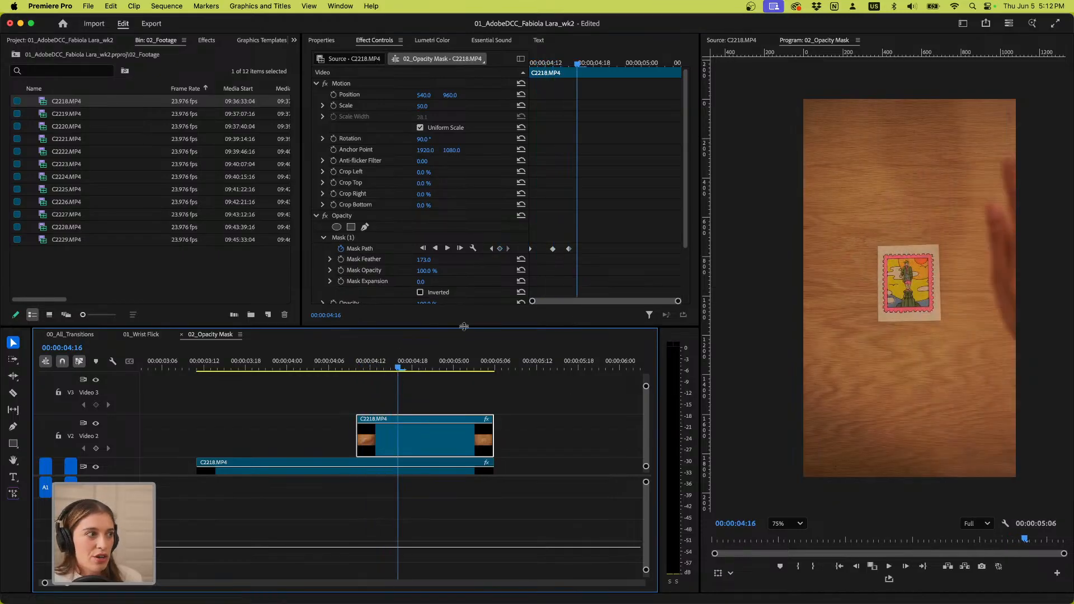
{"action": "scroll", "coordinate": [467, 232], "scroll_direction": "down", "scroll_amount": 3}
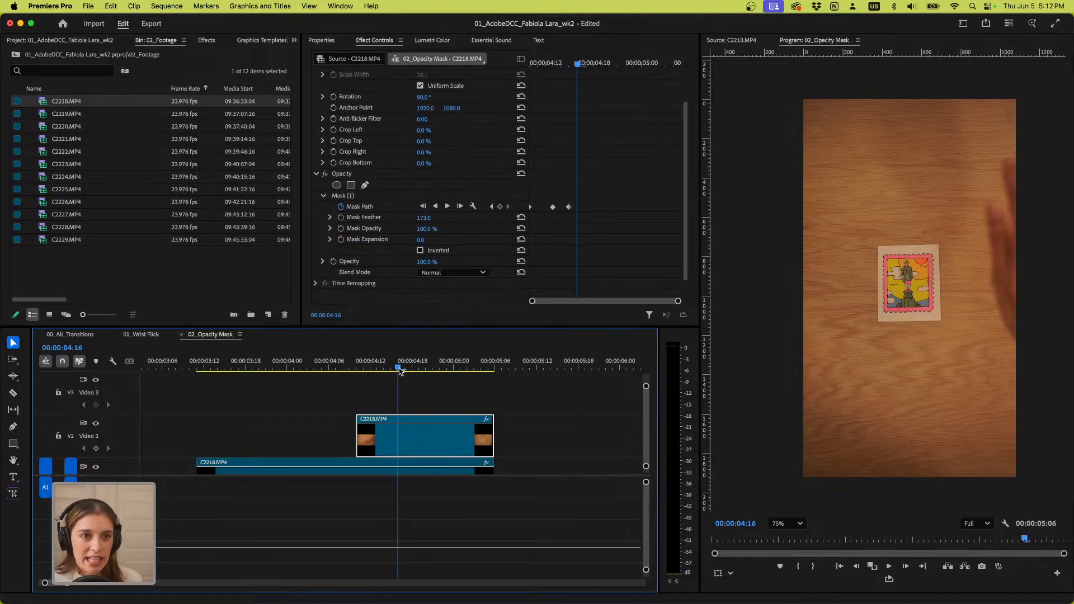
{"action": "left_click_drag", "start_coordinate": [399, 370], "coordinate": [309, 381]}
Play the second masked transition repeatedly from the start of its V1 clip to review how the hand sweep reveals the stamp
{"action": "scroll", "coordinate": [371, 402], "scroll_direction": "down", "scroll_amount": 2}
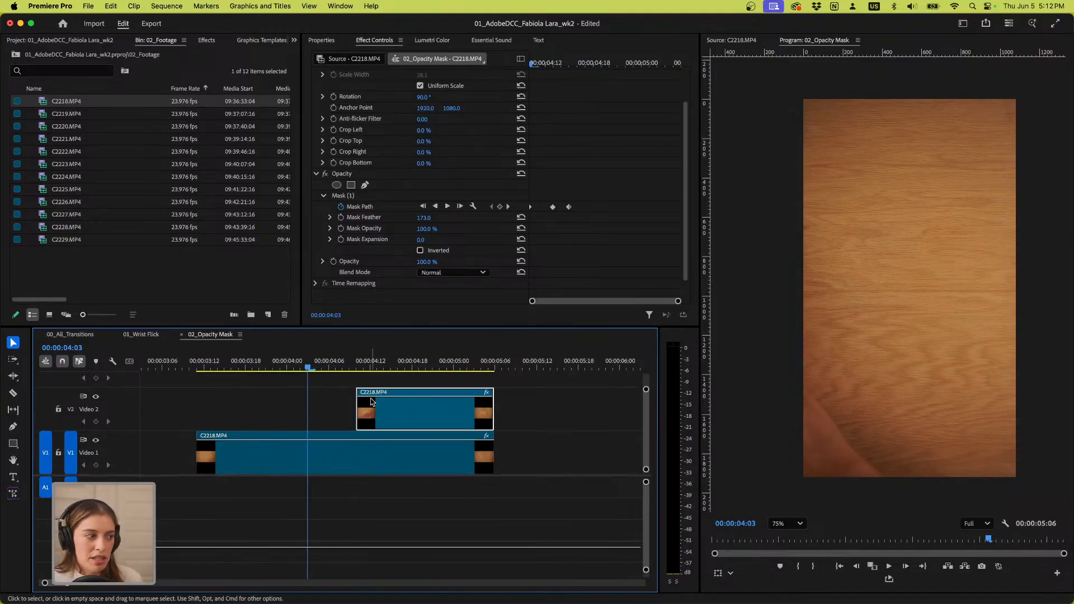
{"action": "left_click", "coordinate": [184, 367]}
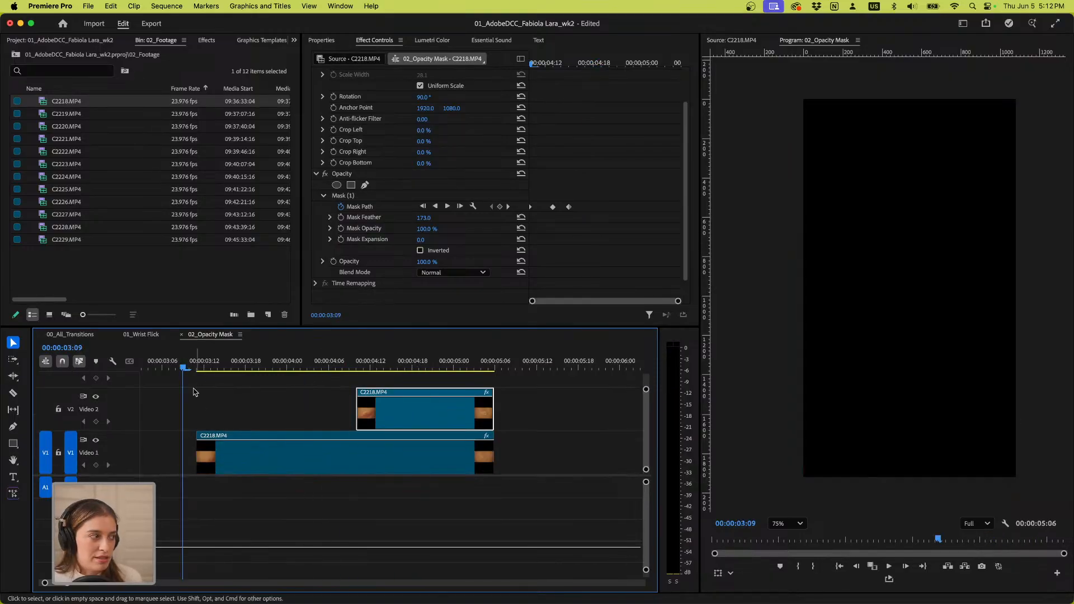
{"action": "scroll", "coordinate": [199, 401], "scroll_direction": "down", "scroll_amount": 3}
{"action": "left_click_drag", "start_coordinate": [184, 367], "coordinate": [402, 387]}
{"action": "key", "text": "space"}
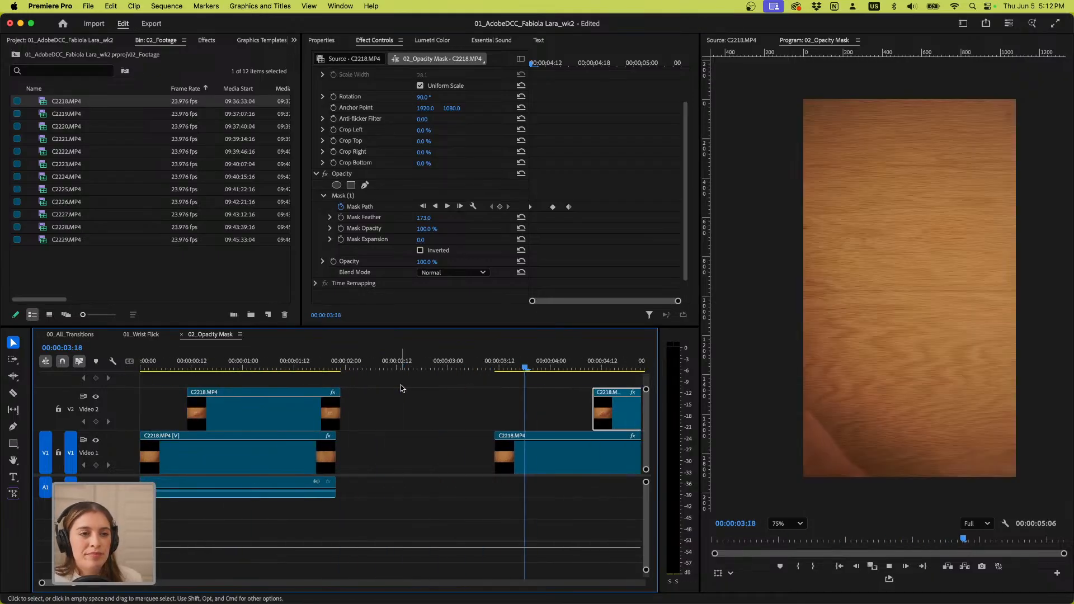
{"action": "scroll", "coordinate": [308, 394], "scroll_direction": "left", "scroll_amount": 5}
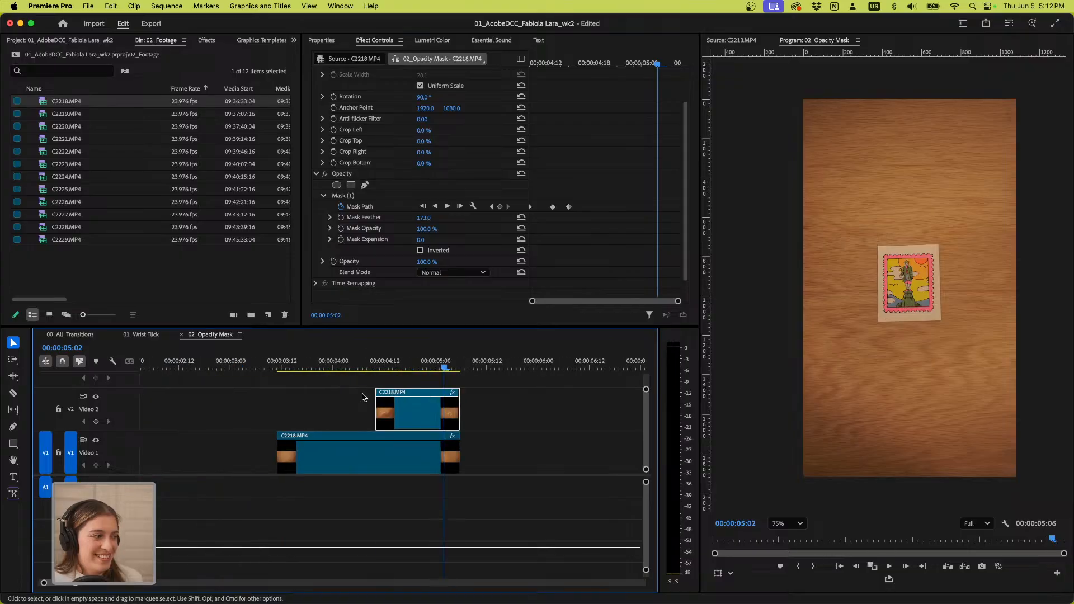
{"action": "scroll", "coordinate": [308, 380], "scroll_direction": "up", "scroll_amount": 1}
{"action": "left_click_drag", "start_coordinate": [366, 373], "coordinate": [492, 384]}
{"action": "scroll", "coordinate": [397, 386], "scroll_direction": "down", "scroll_amount": 2}
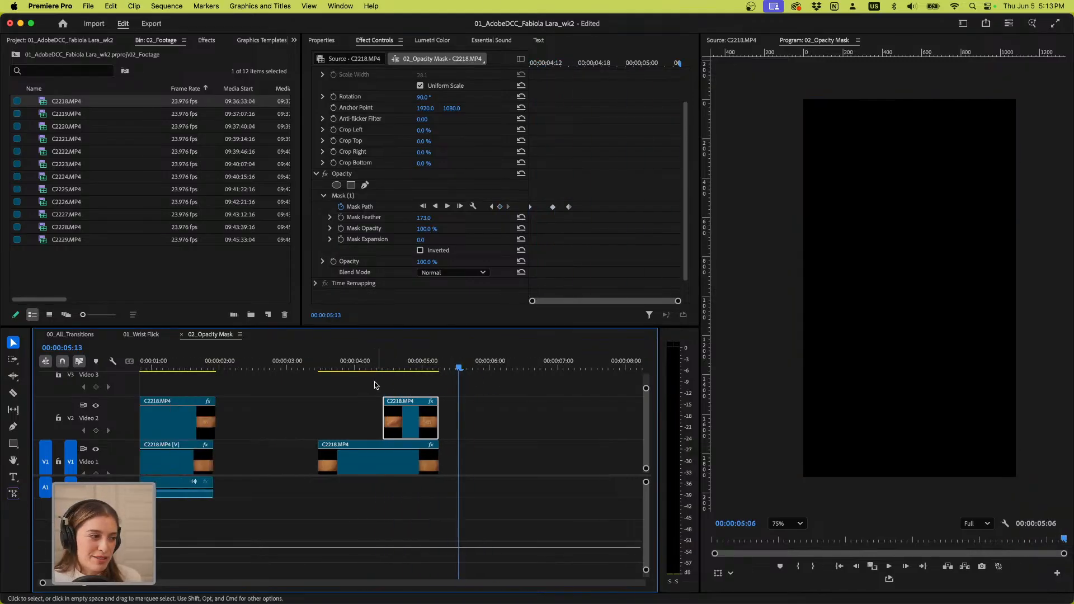
{"action": "left_click_drag", "start_coordinate": [313, 375], "coordinate": [397, 378]}
{"action": "key", "text": "space"}
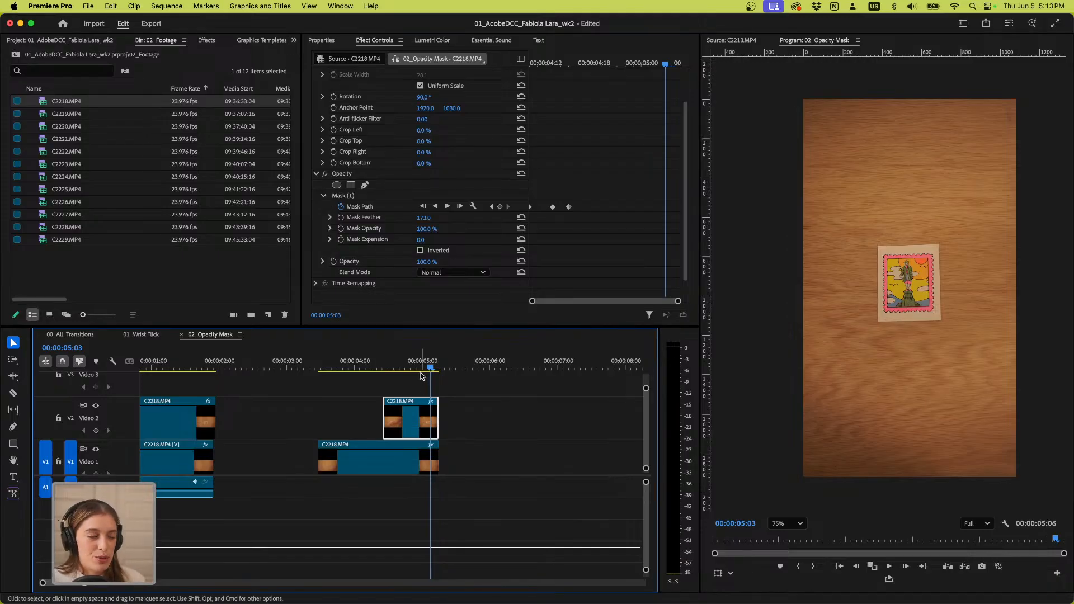
{"action": "left_click_drag", "start_coordinate": [428, 369], "coordinate": [302, 386]}
{"action": "key", "text": "space"}
{"action": "key", "text": "space"}
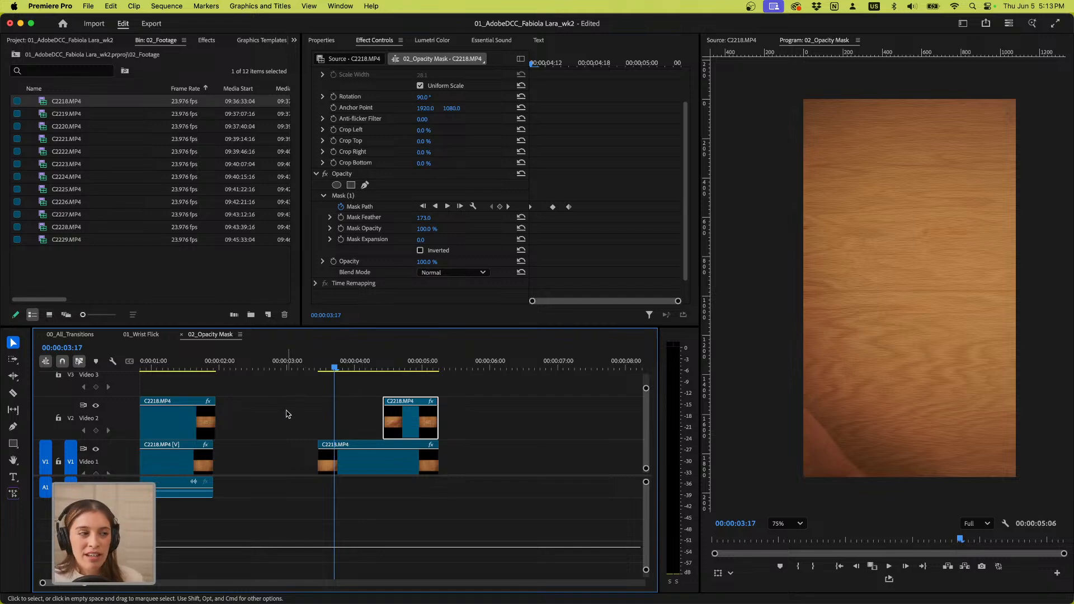
{"action": "key", "text": "space"}
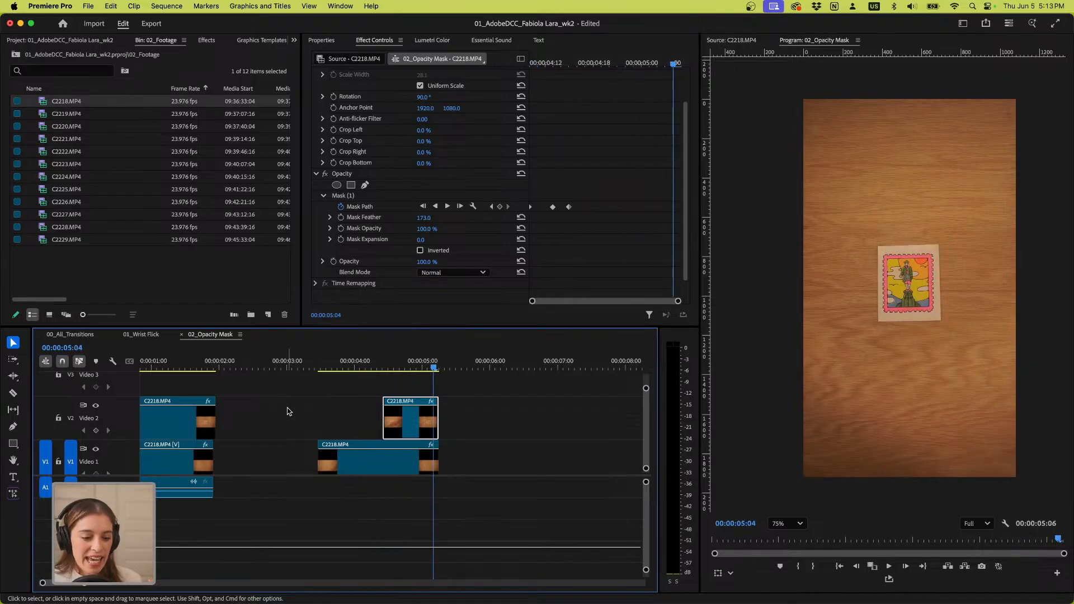
Open the 03_Motion Blur sequence from the project's 01_Sequence bin and return the playhead to 00:00:00:00
{"action": "left_click", "coordinate": [17, 55]}
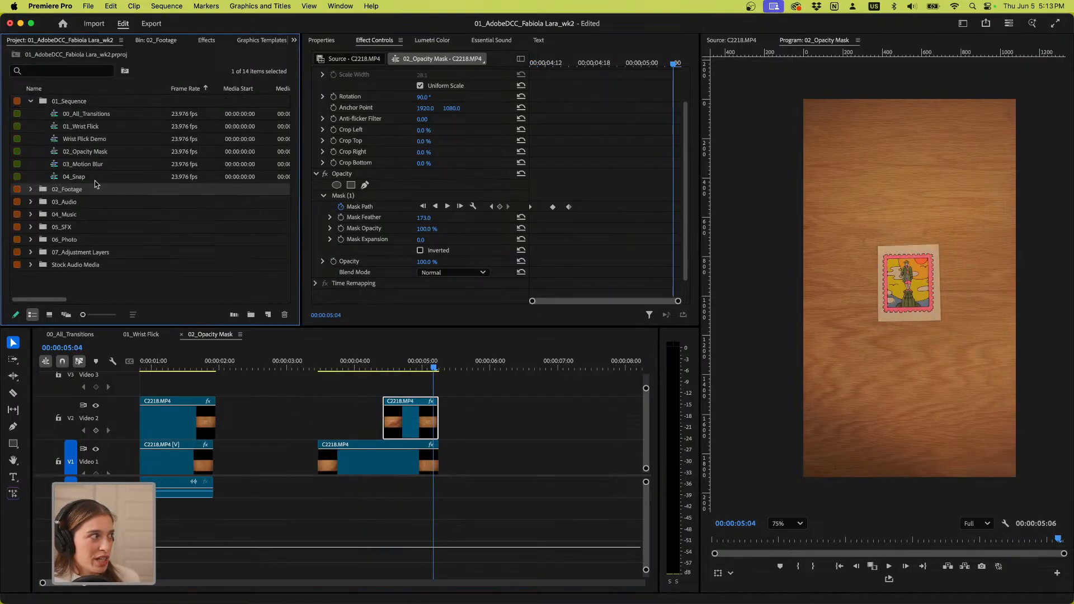
{"action": "double_click", "coordinate": [77, 165]}
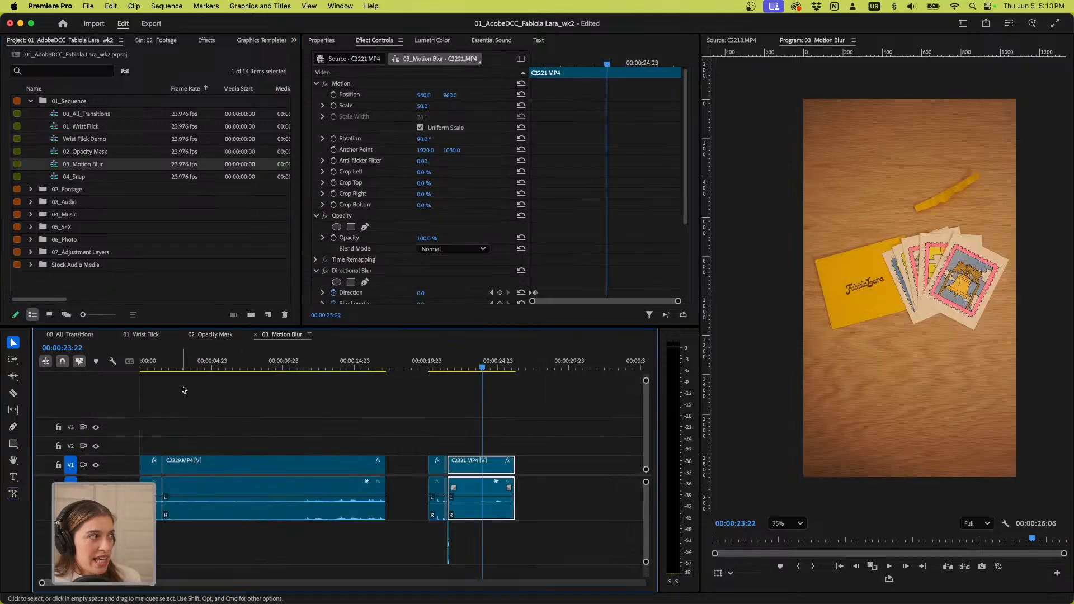
{"action": "left_click_drag", "start_coordinate": [210, 367], "coordinate": [86, 369]}
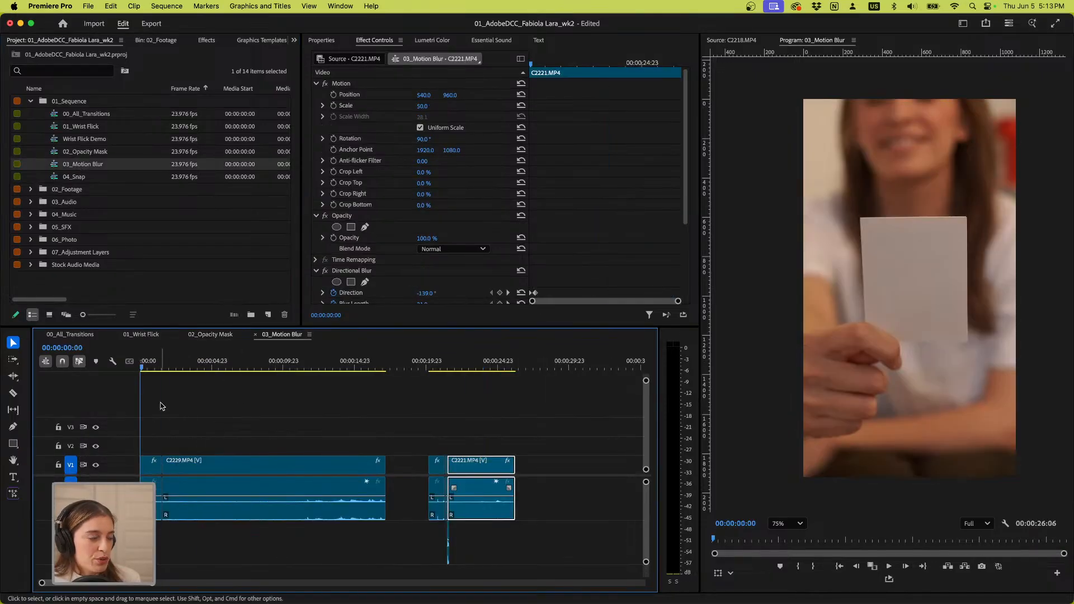
{"action": "scroll", "coordinate": [166, 410], "scroll_direction": "up", "scroll_amount": 3}
{"action": "scroll", "coordinate": [166, 410], "scroll_direction": "up", "scroll_amount": 1}
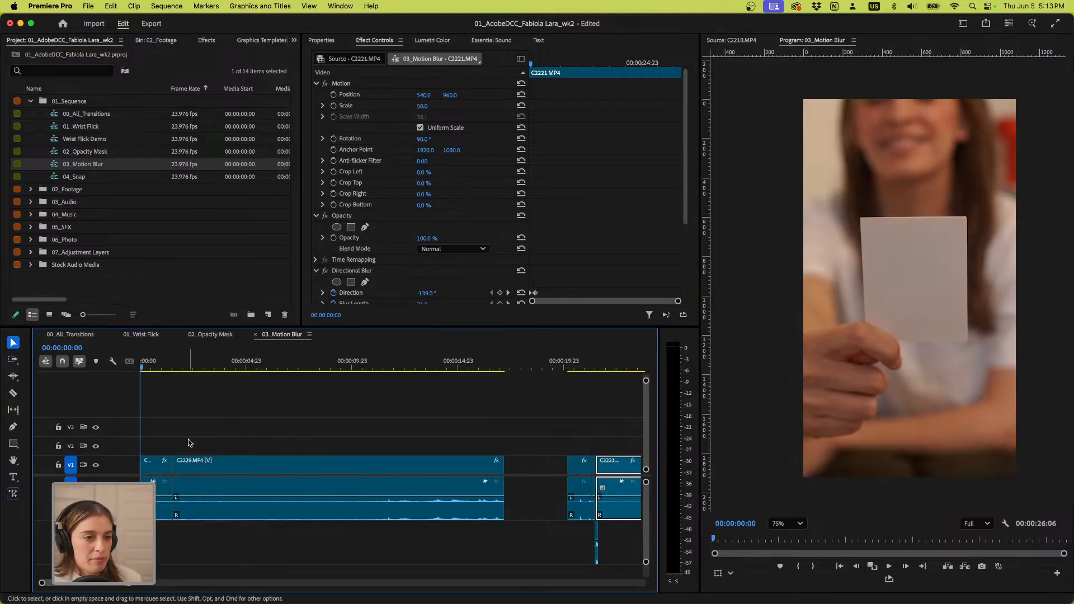
Play the opening card transition of the 03_Motion Blur sequence twice from the start
{"action": "key", "text": "space"}
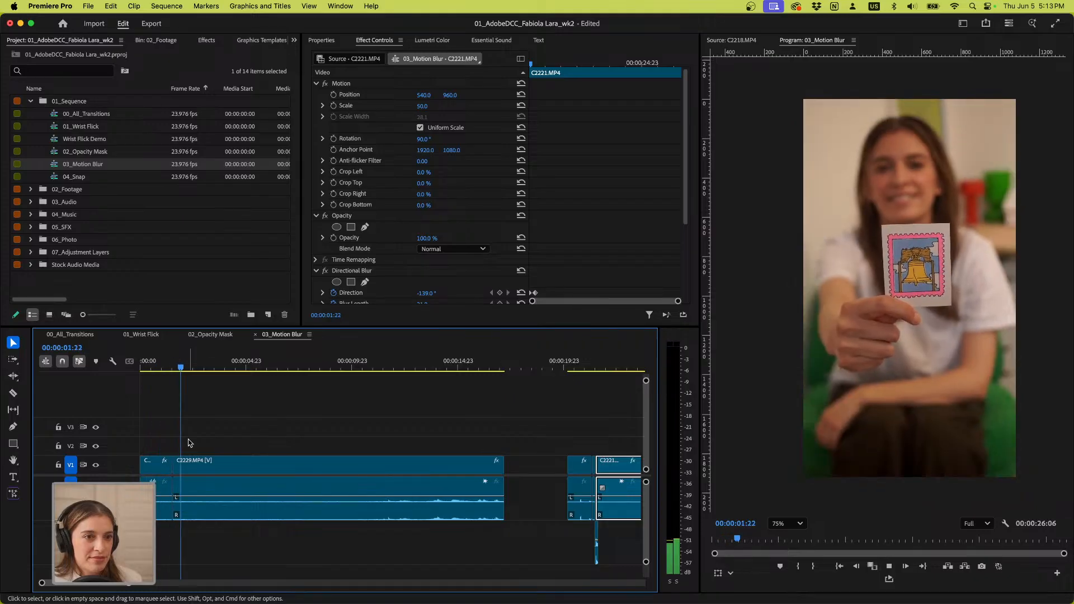
{"action": "left_click_drag", "start_coordinate": [191, 368], "coordinate": [125, 374]}
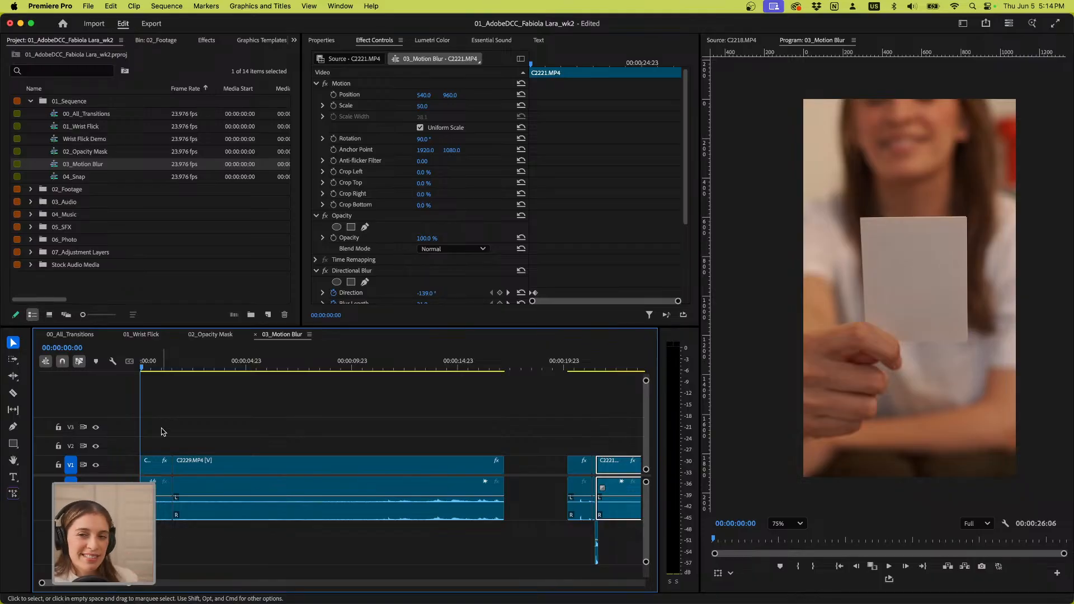
{"action": "key", "text": "space"}
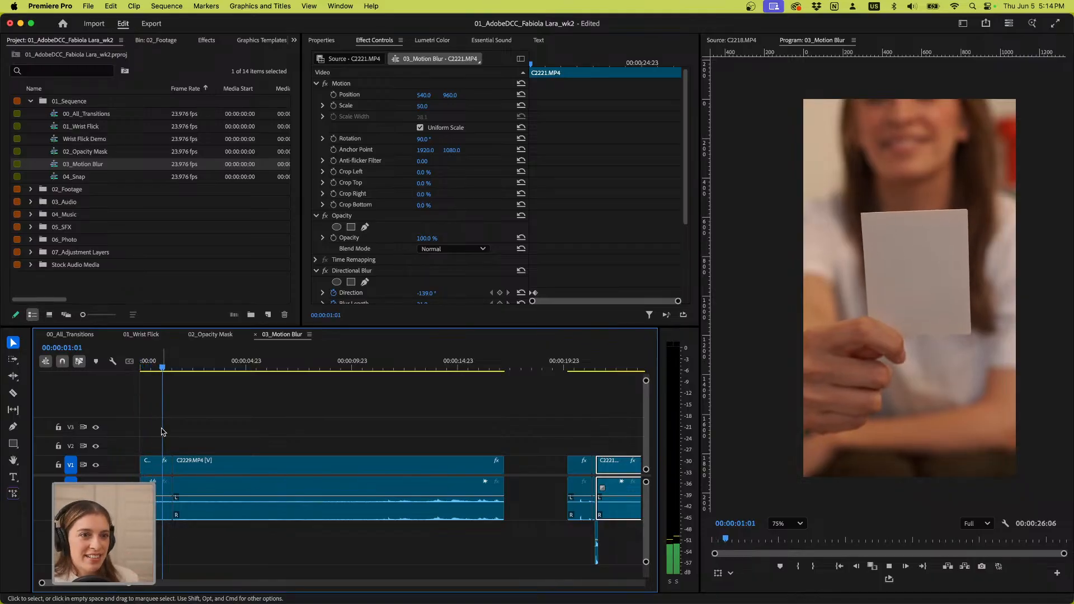
{"action": "key", "text": "space"}
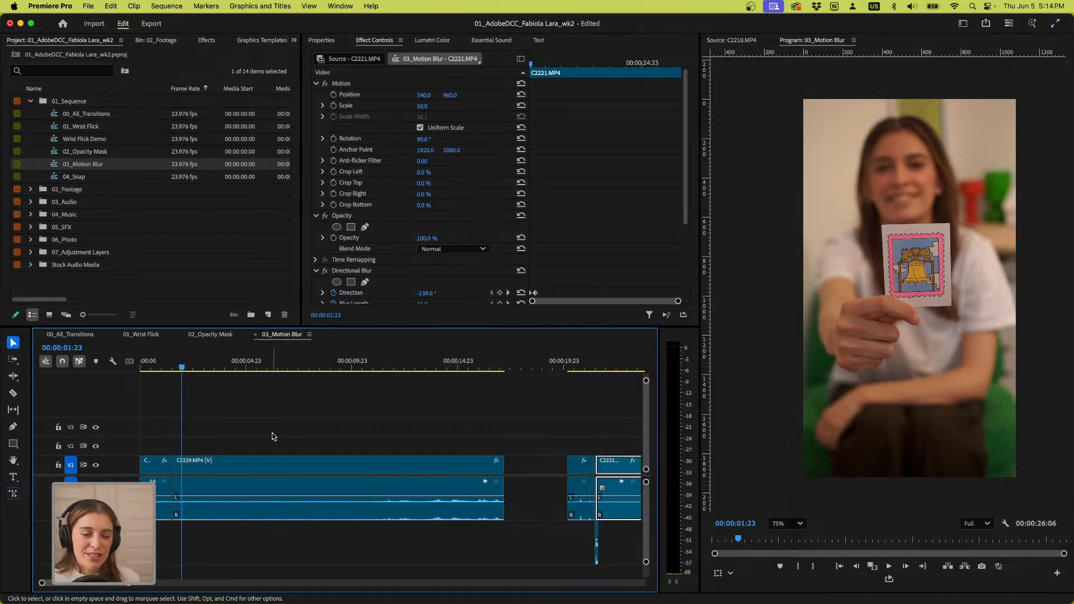
Reveal the V1 C2229.MP4 clip's source in the 02_Footage bin and load it for source viewing
{"action": "key", "text": "minus"}
{"action": "key", "text": "minus"}
{"action": "key", "text": "minus"}
{"action": "key", "text": "minus"}
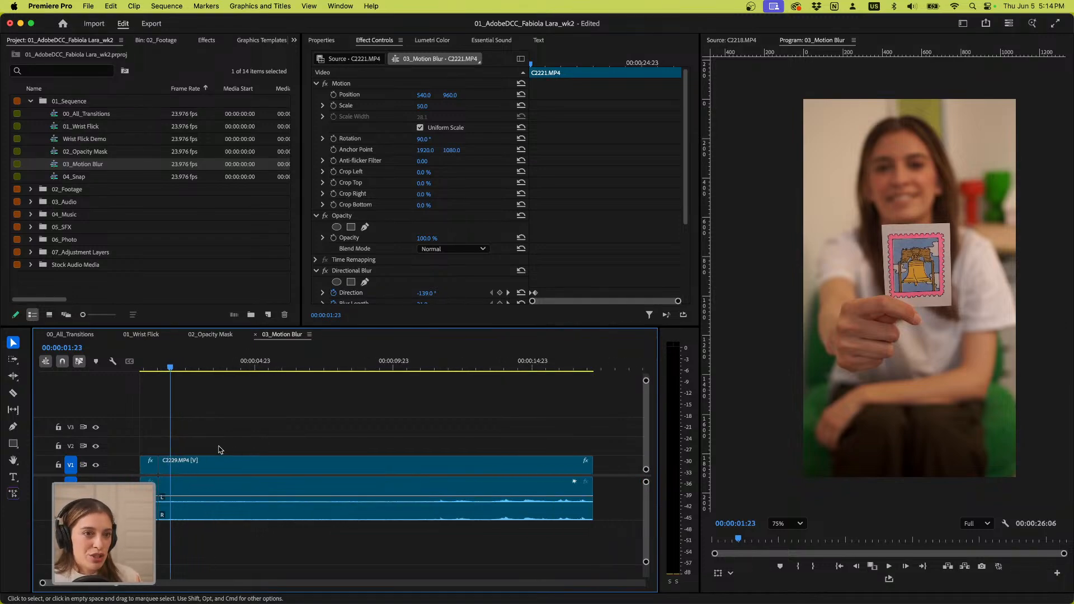
{"action": "left_click", "coordinate": [179, 473]}
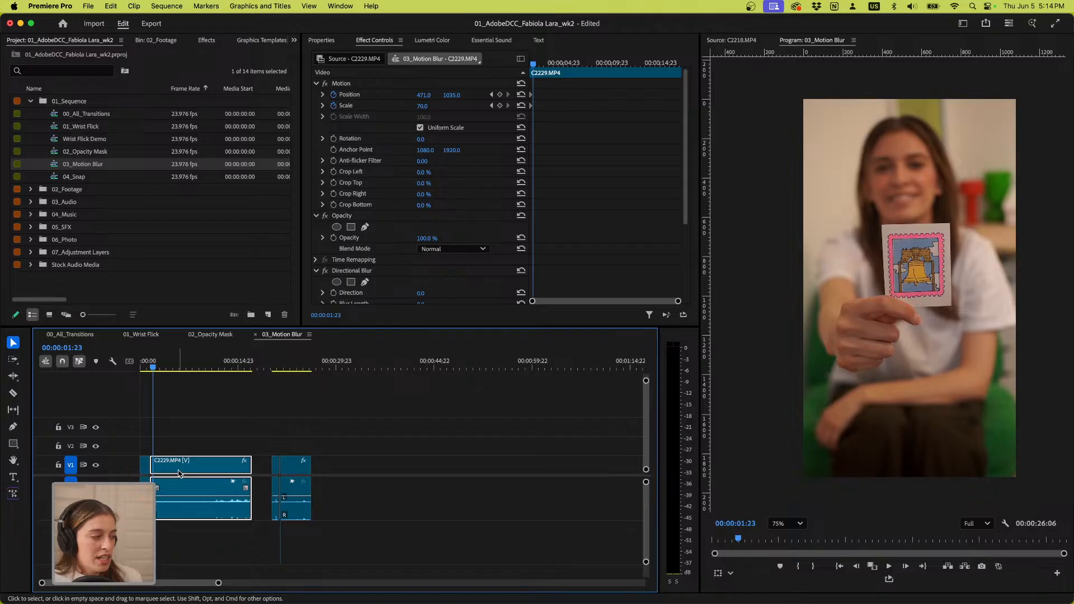
{"action": "right_click", "coordinate": [179, 473]}
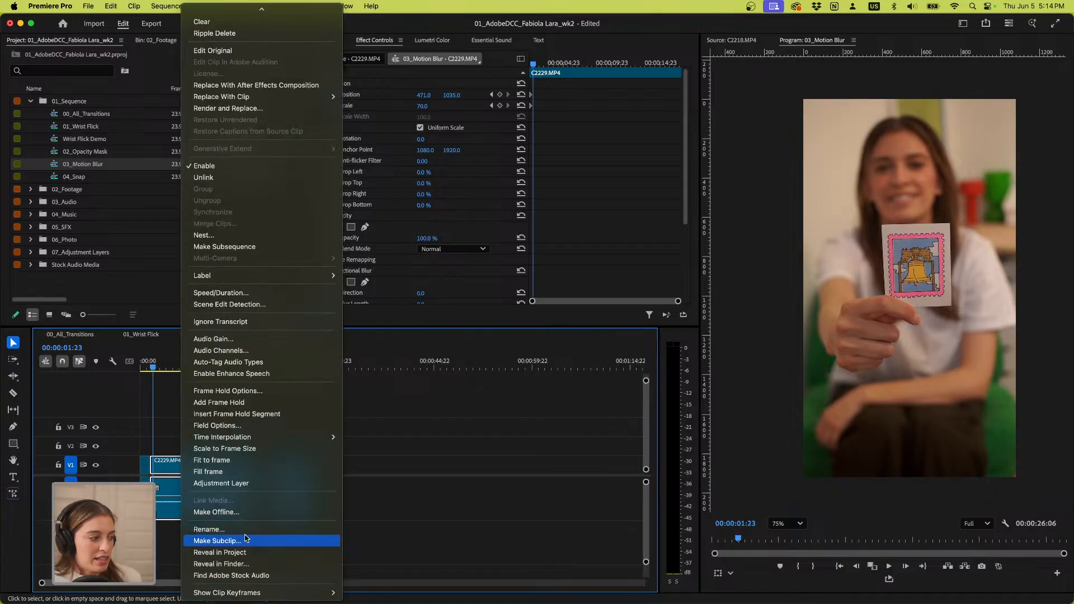
{"action": "left_click", "coordinate": [245, 553]}
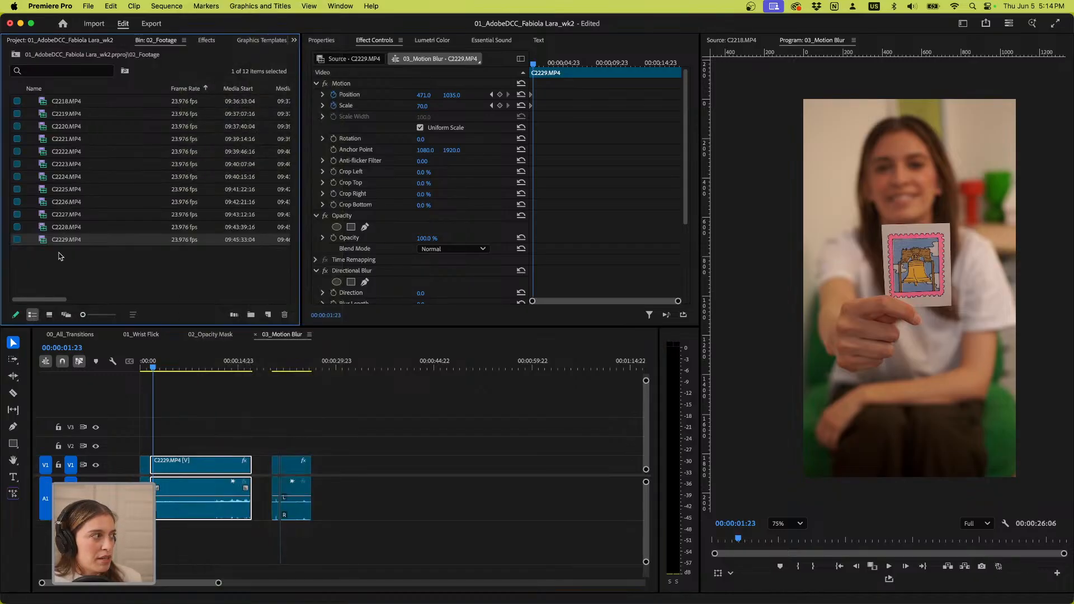
{"action": "double_click", "coordinate": [44, 243]}
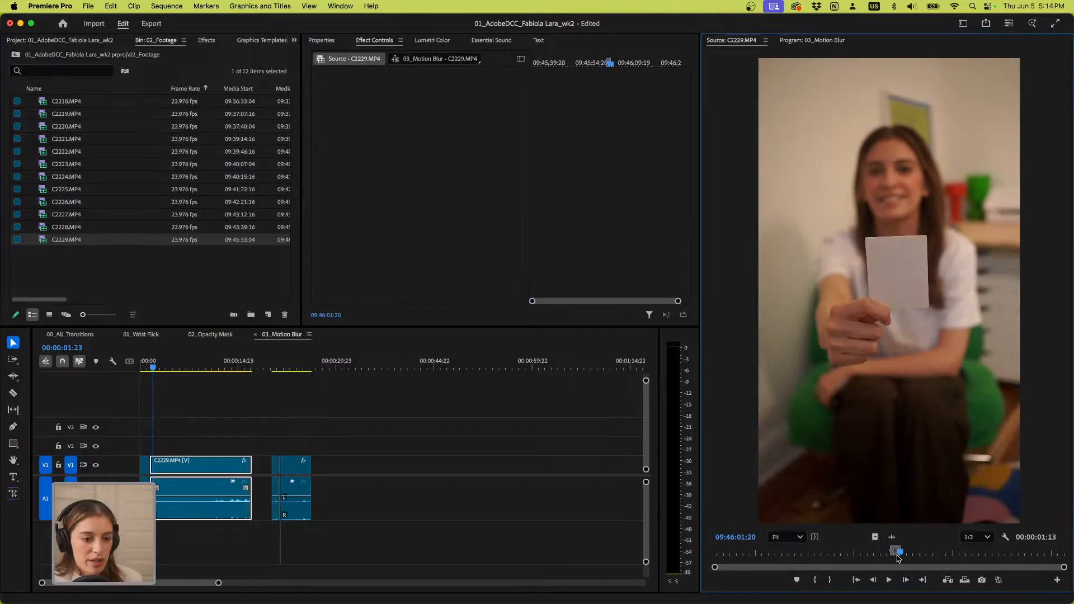
Place two video-only C2229.MP4 ranges back to back on V1 past the existing clips: the marked blank-card range and one ending around 09:46:13:16
{"action": "left_click_drag", "start_coordinate": [899, 552], "coordinate": [417, 469]}
{"action": "scroll", "coordinate": [417, 470], "scroll_direction": "up", "scroll_amount": 3}
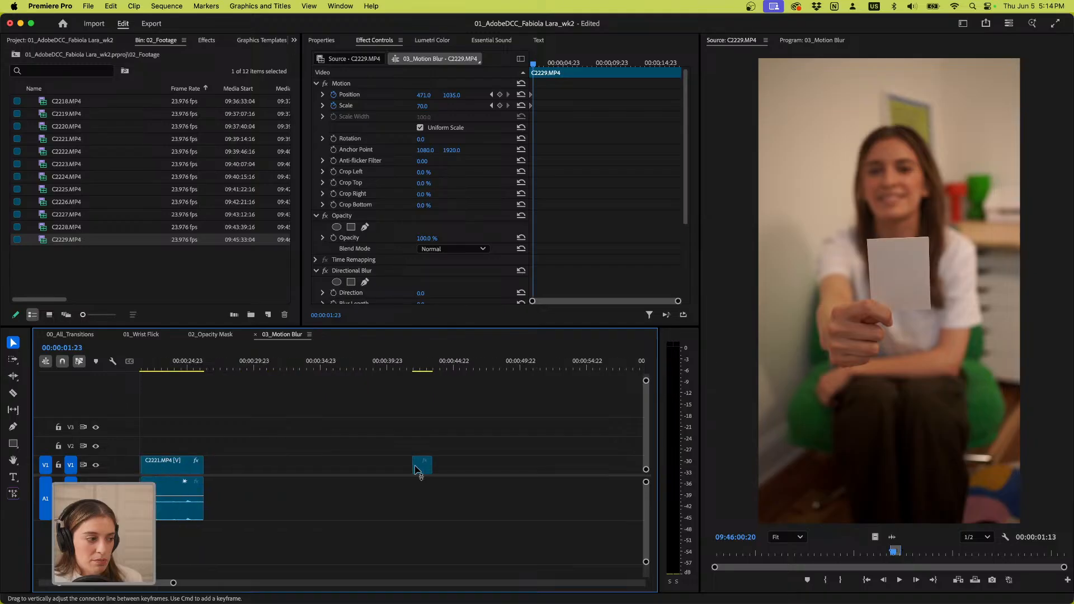
{"action": "left_click_drag", "start_coordinate": [913, 555], "coordinate": [979, 554]}
{"action": "key", "text": "i"}
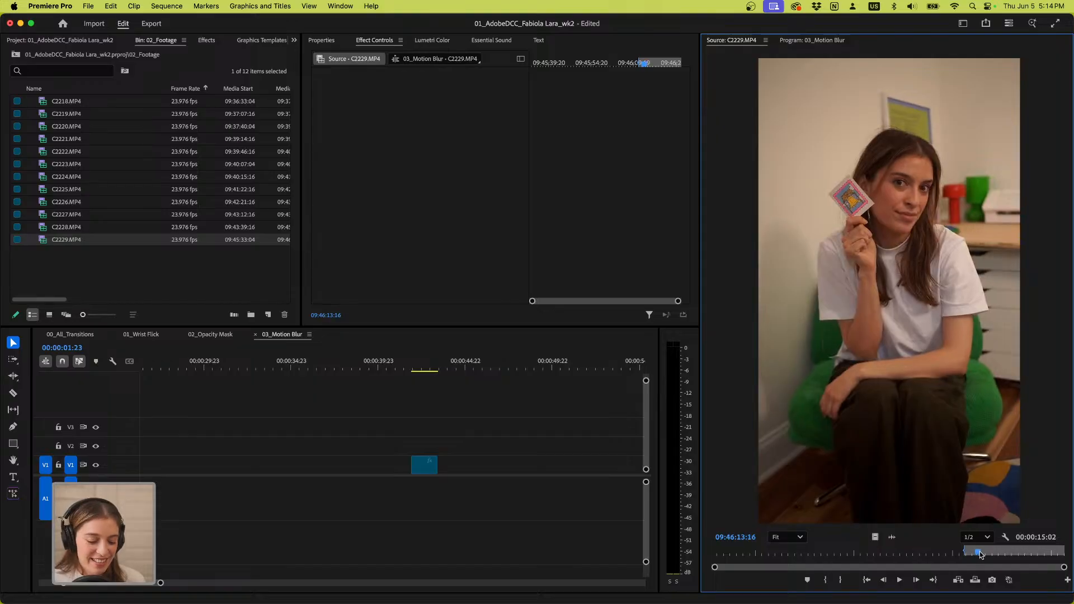
{"action": "key", "text": "o"}
{"action": "left_click_drag", "start_coordinate": [864, 535], "coordinate": [438, 465]}
{"action": "scroll", "coordinate": [424, 459], "scroll_direction": "up", "scroll_amount": 5}
Paste the copied attributes with scale 50 onto the first new C2229.MP4 clip, and set its rotation to 0
{"action": "mouse_move", "coordinate": [444, 368]}
{"action": "left_mouse_down"}
{"action": "mouse_move", "coordinate": [522, 375]}
{"action": "mouse_move", "coordinate": [448, 381]}
{"action": "left_mouse_up"}
{"action": "right_click", "coordinate": [433, 473]}
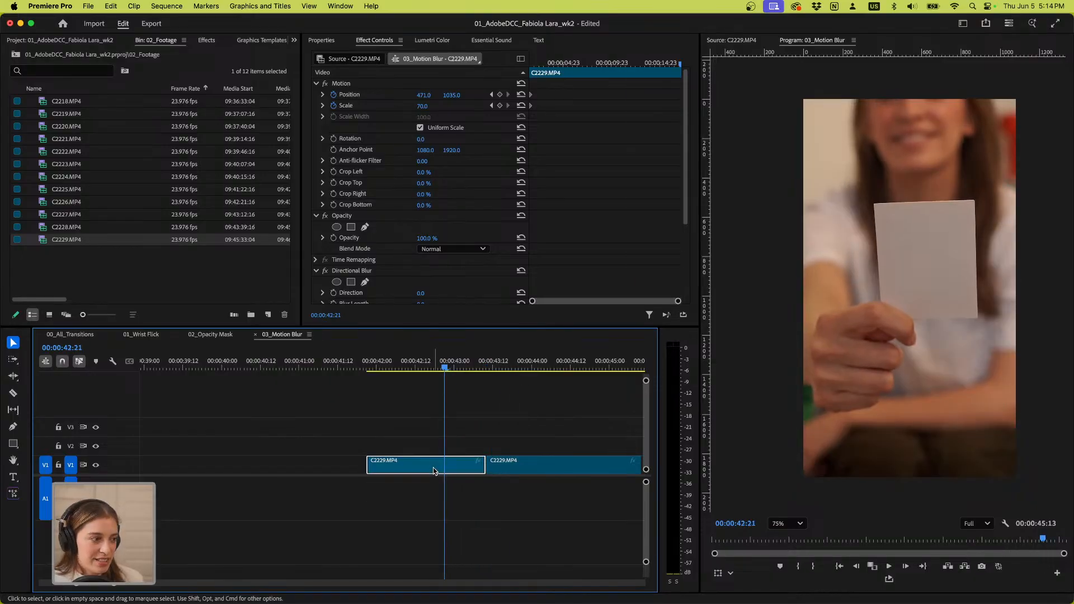
{"action": "left_click", "coordinate": [492, 81]}
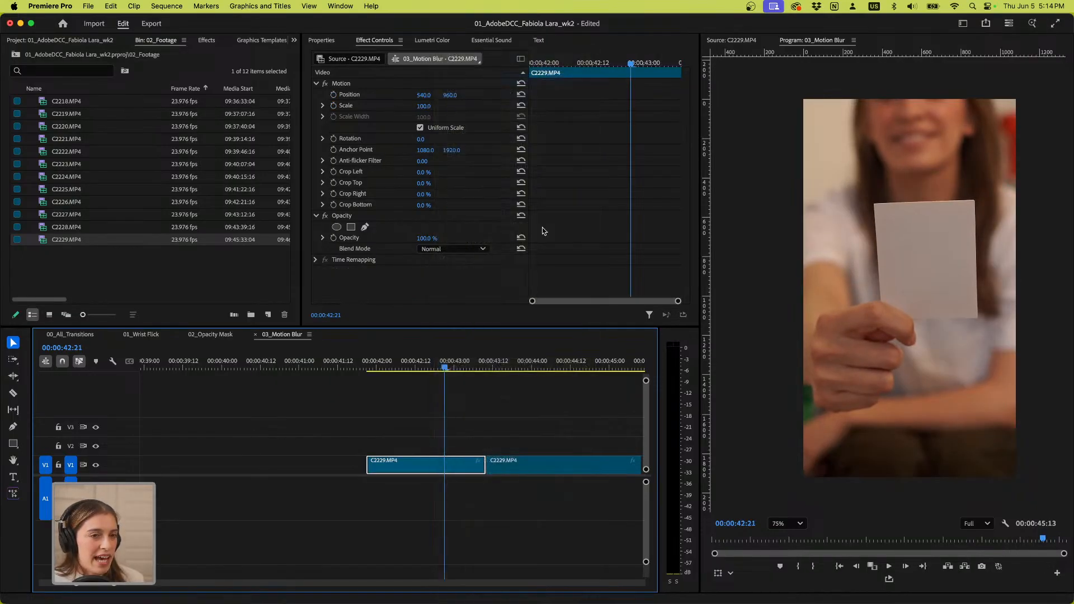
{"action": "left_click", "coordinate": [613, 489]}
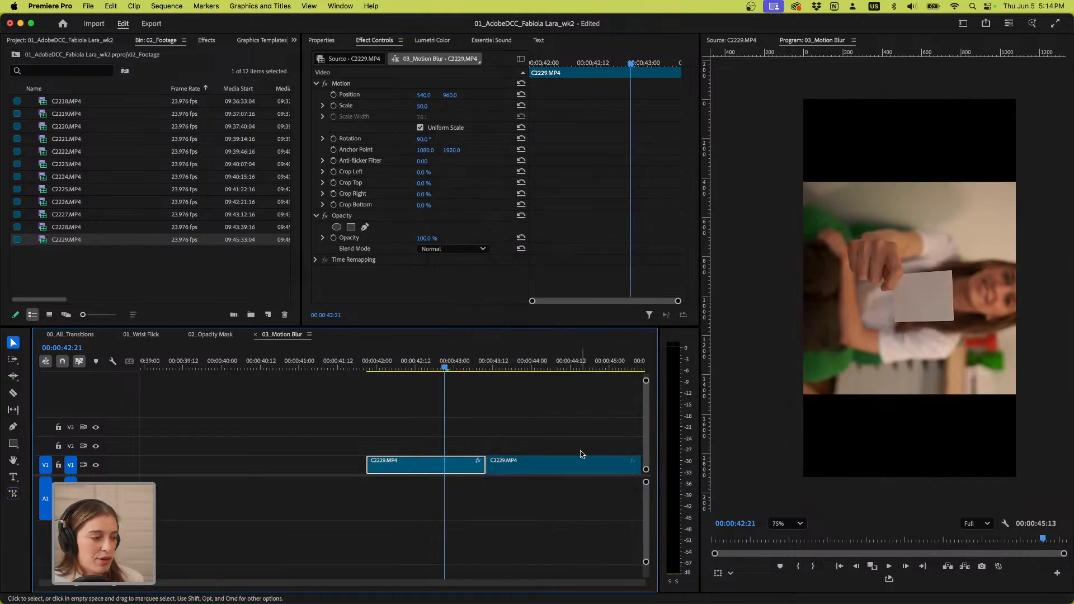
{"action": "left_click", "coordinate": [428, 138]}
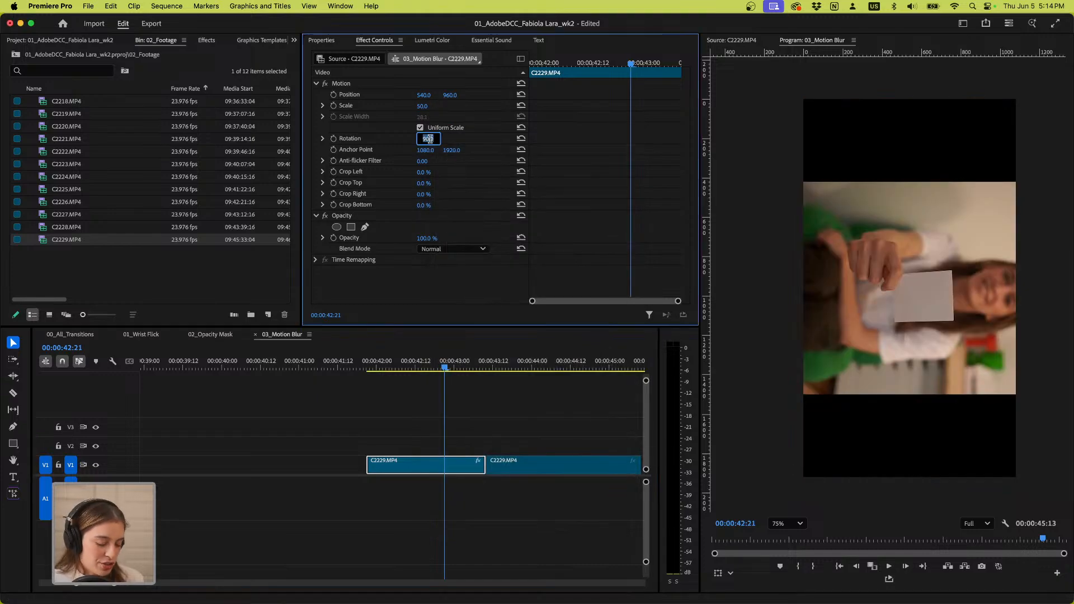
{"action": "type", "text": "0"}
{"action": "key", "text": "Return"}
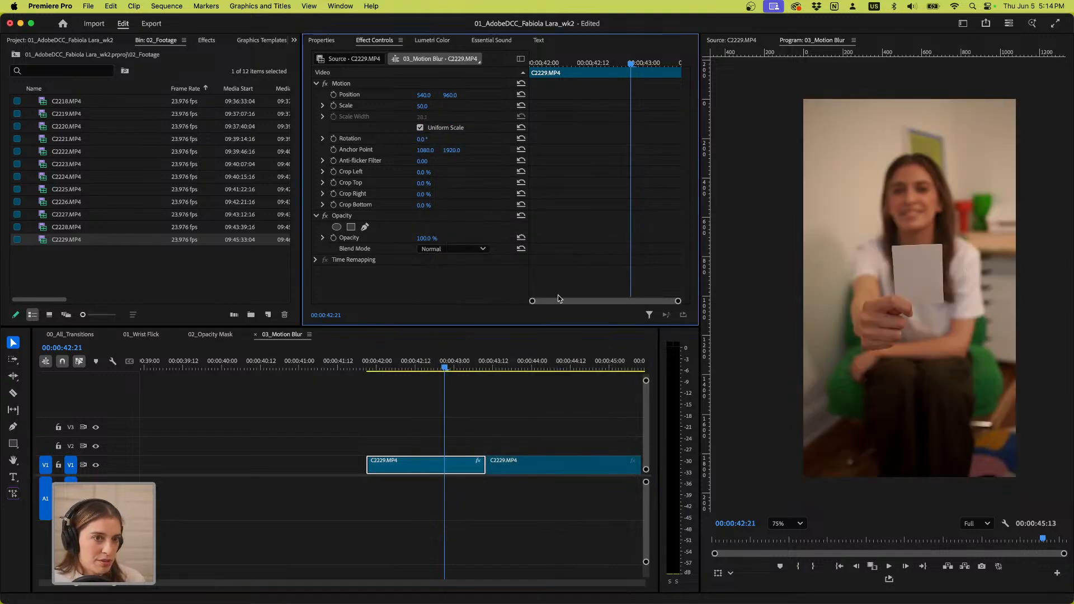
Set the second new C2229.MP4 clip's scale to 50 and move the playhead to 00:00:43:00
{"action": "left_click", "coordinate": [546, 464]}
{"action": "left_click", "coordinate": [425, 105]}
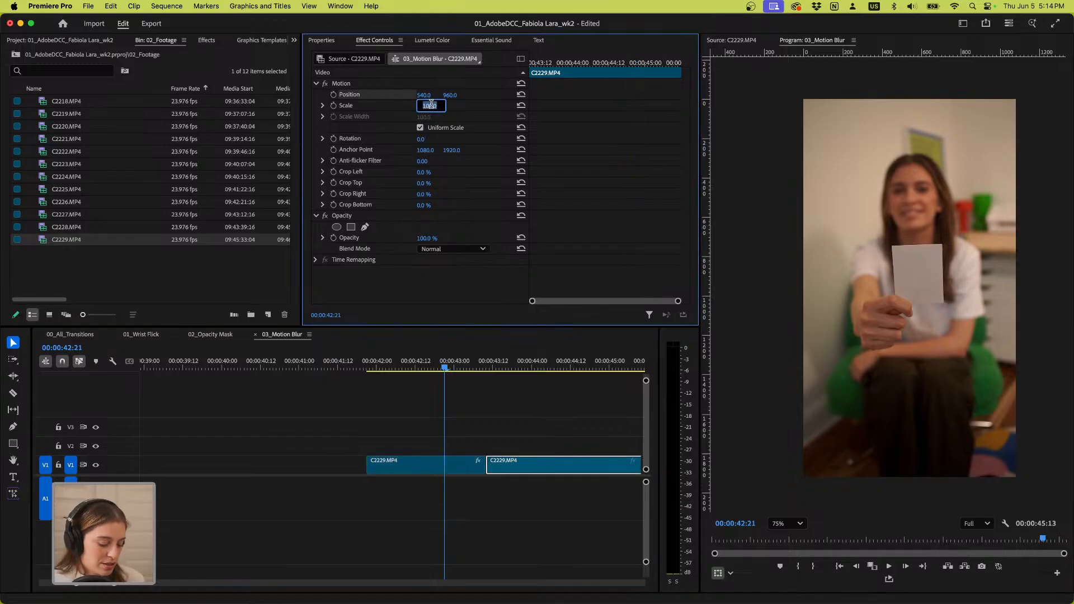
{"action": "key", "text": "Return"}
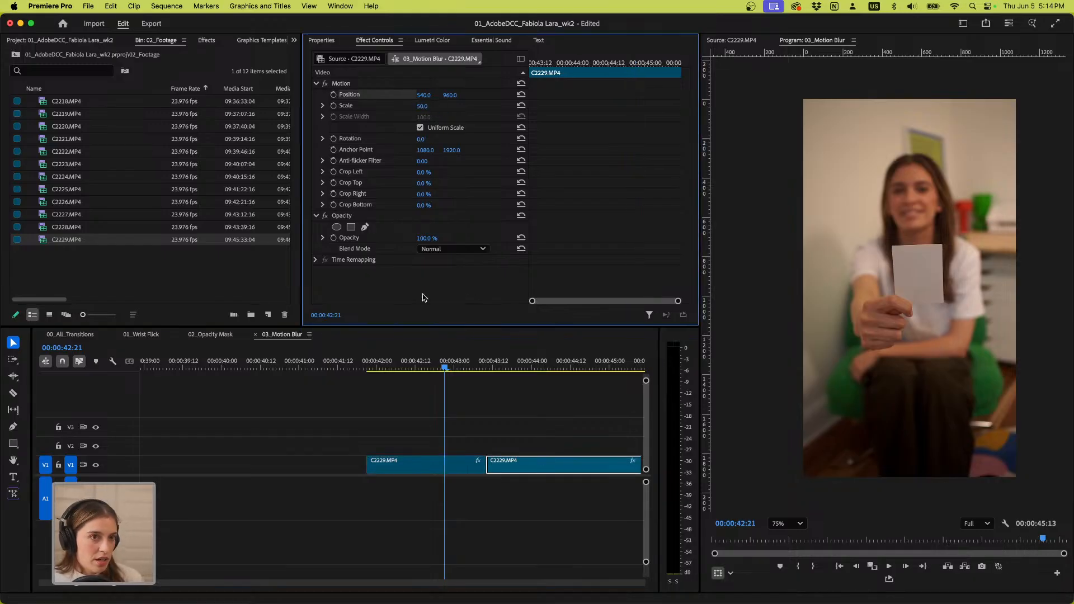
{"action": "mouse_move", "coordinate": [459, 366]}
{"action": "left_mouse_down"}
{"action": "mouse_move", "coordinate": [436, 369]}
{"action": "mouse_move", "coordinate": [475, 369]}
{"action": "mouse_move", "coordinate": [454, 375]}
{"action": "left_mouse_up"}
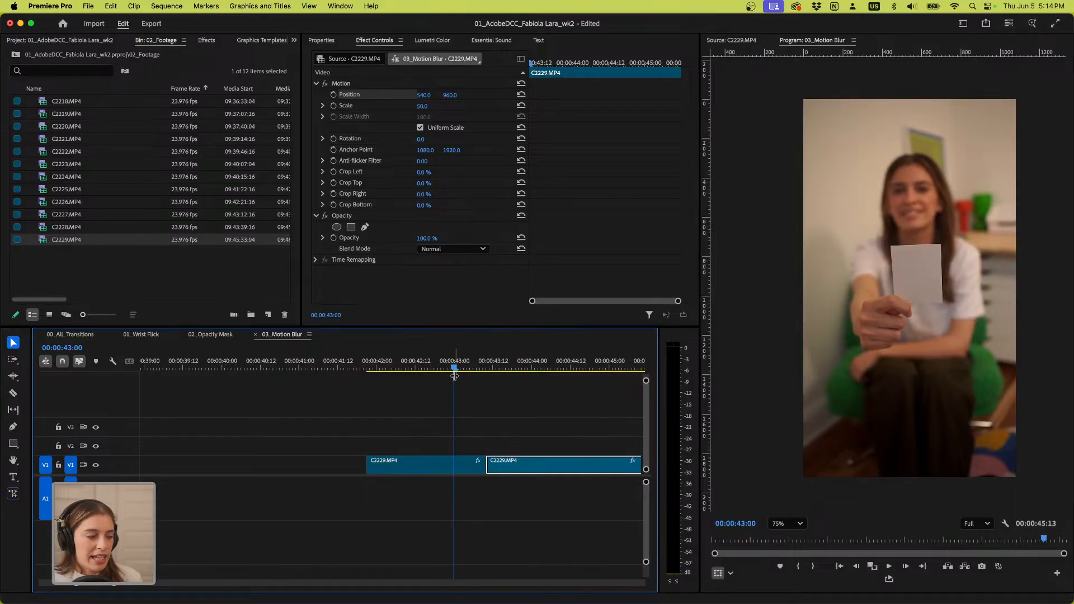
Play back the cut between the two new C2229.MP4 clips to check how the card changes
{"action": "key", "text": "space"}
{"action": "left_click", "coordinate": [396, 368]}
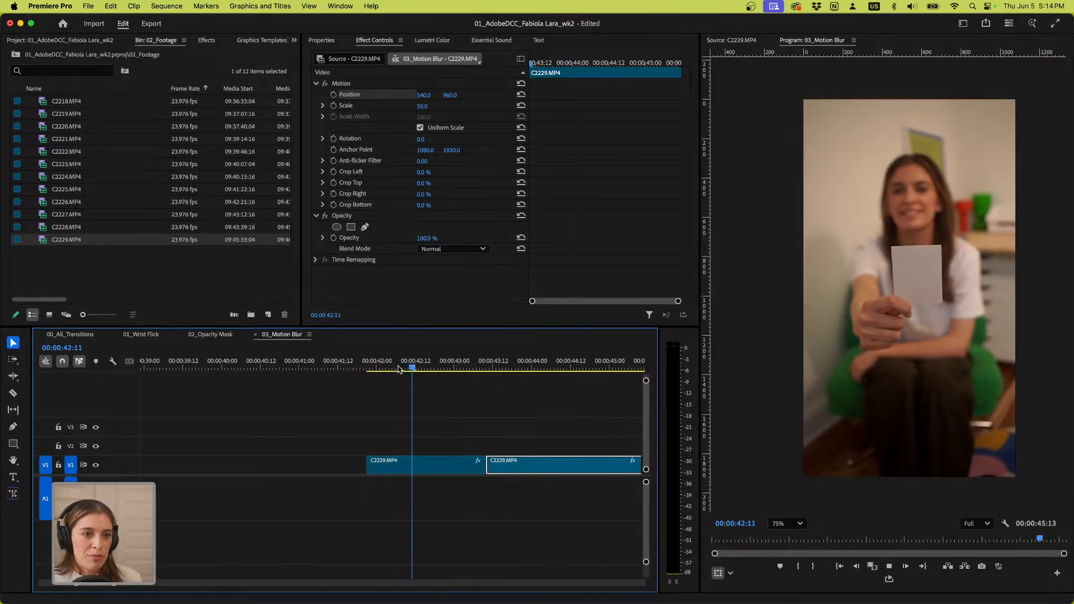
{"action": "key", "text": "space"}
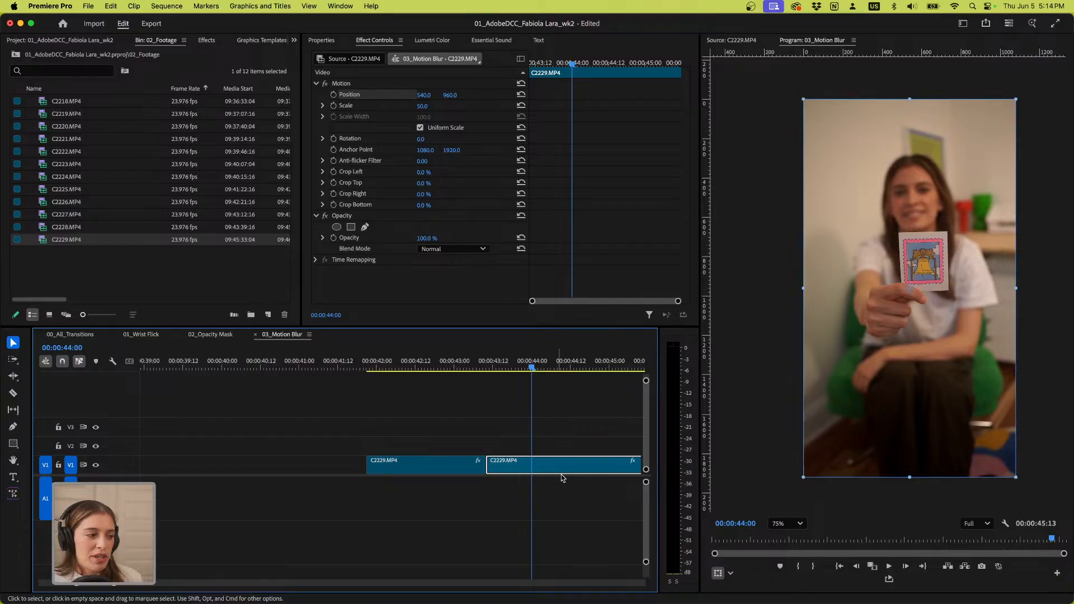
Try a scale of 60 on the second new C2229.MP4 clip, and return its scale to 50
{"action": "scroll", "coordinate": [581, 439], "scroll_direction": "up", "scroll_amount": 2}
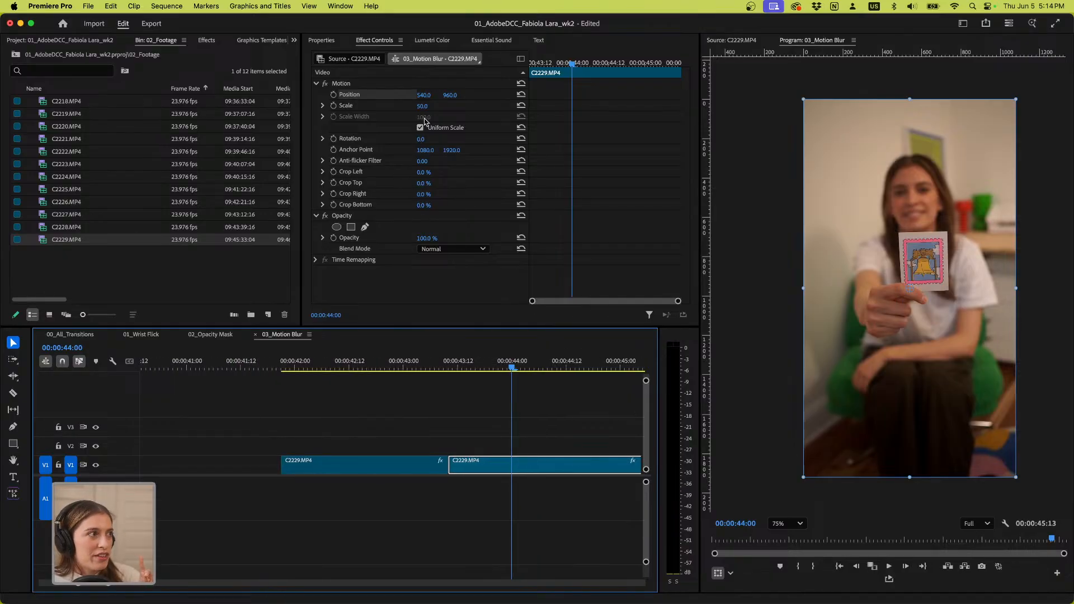
{"action": "left_click_drag", "start_coordinate": [423, 110], "coordinate": [423, 108]}
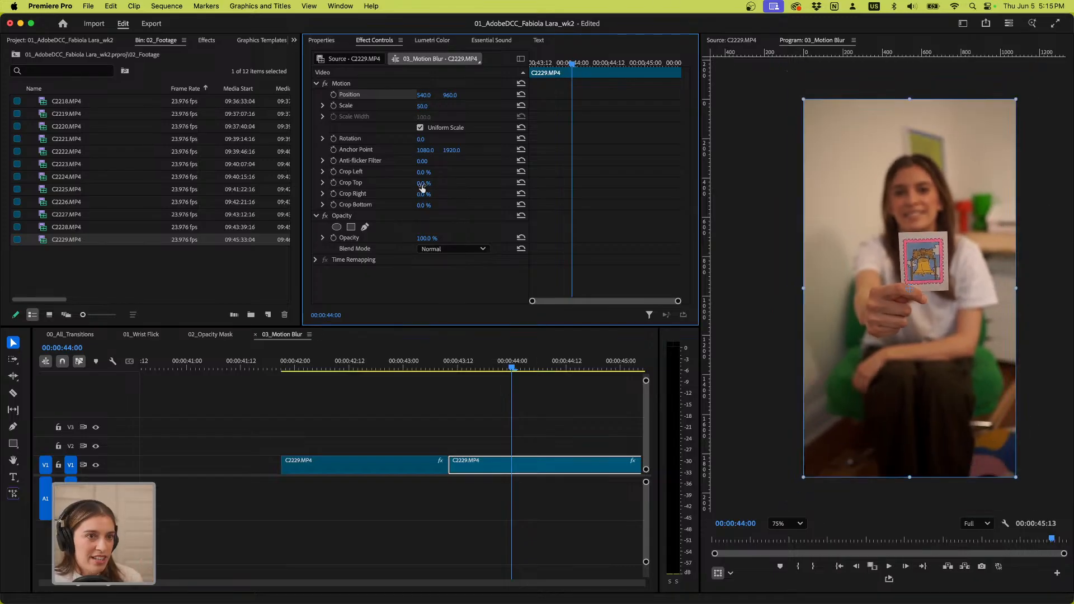
{"action": "left_click", "coordinate": [471, 366]}
{"action": "left_click_drag", "start_coordinate": [471, 367], "coordinate": [449, 377]}
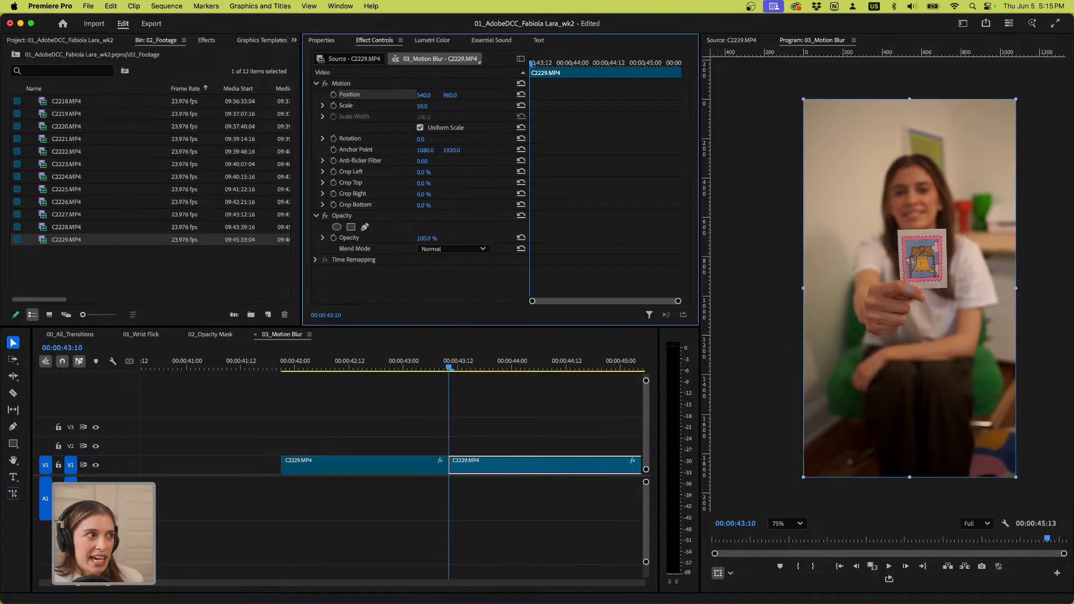
{"action": "left_click_drag", "start_coordinate": [425, 113], "coordinate": [426, 114]}
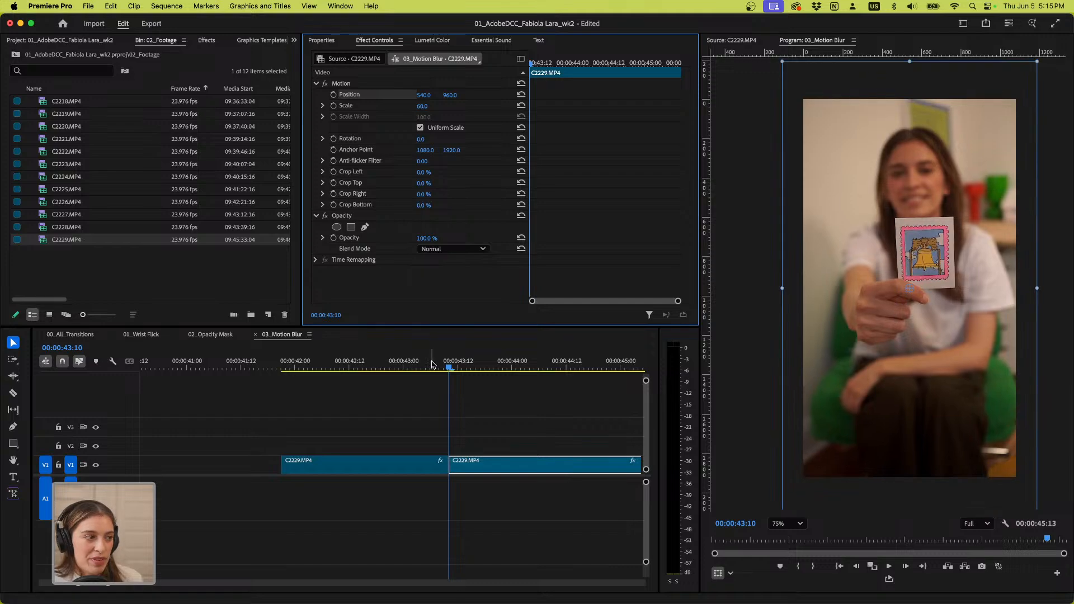
{"action": "key", "text": "Down"}
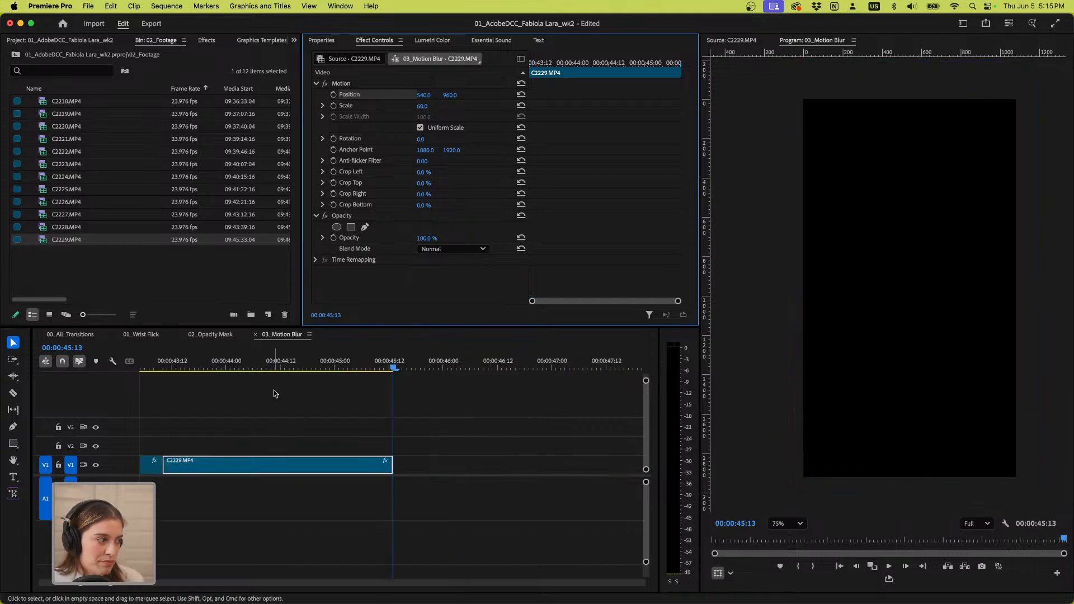
{"action": "scroll", "coordinate": [274, 391], "scroll_direction": "left", "scroll_amount": 5}
{"action": "left_click_drag", "start_coordinate": [483, 369], "coordinate": [509, 372]}
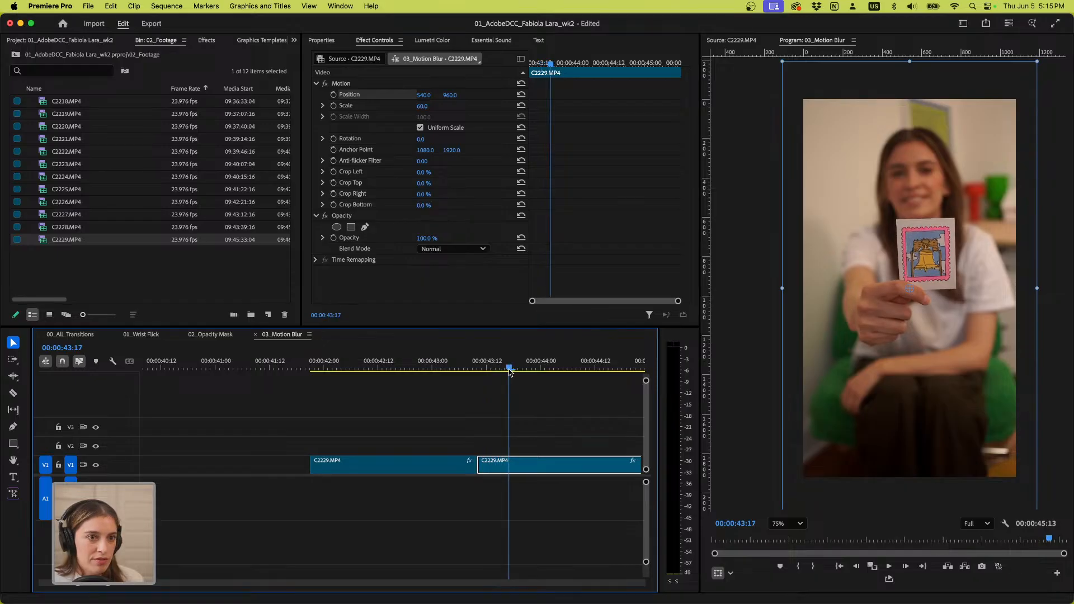
{"action": "left_click", "coordinate": [426, 106]}
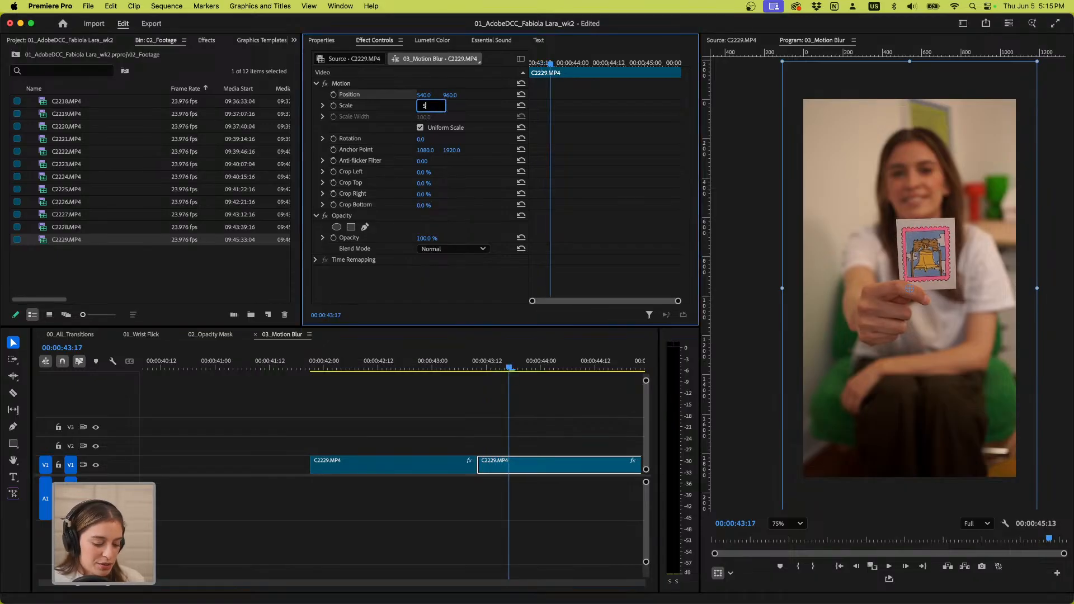
{"action": "key", "text": "Return"}
Keyframe the second C2229.MP4 clip's scale from 76 at 00:00:43:10 to 50 at 00:00:43:19
{"action": "left_click", "coordinate": [468, 364]}
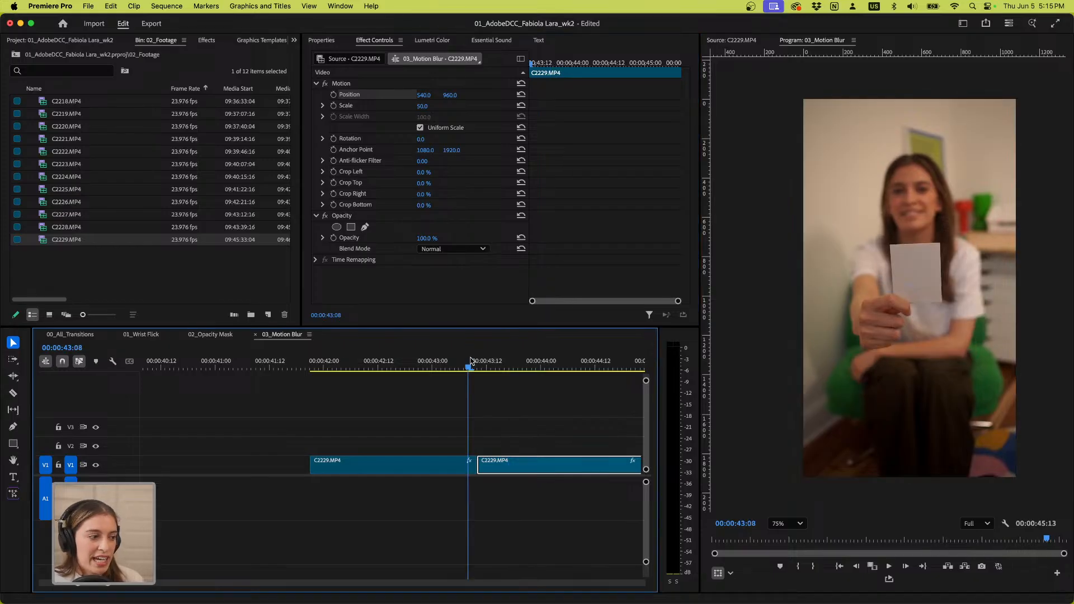
{"action": "mouse_move", "coordinate": [471, 364]}
{"action": "left_mouse_down"}
{"action": "mouse_move", "coordinate": [585, 366]}
{"action": "mouse_move", "coordinate": [473, 370]}
{"action": "left_mouse_up"}
{"action": "mouse_move", "coordinate": [560, 63]}
{"action": "left_mouse_down"}
{"action": "mouse_move", "coordinate": [572, 64]}
{"action": "mouse_move", "coordinate": [556, 65]}
{"action": "left_mouse_up"}
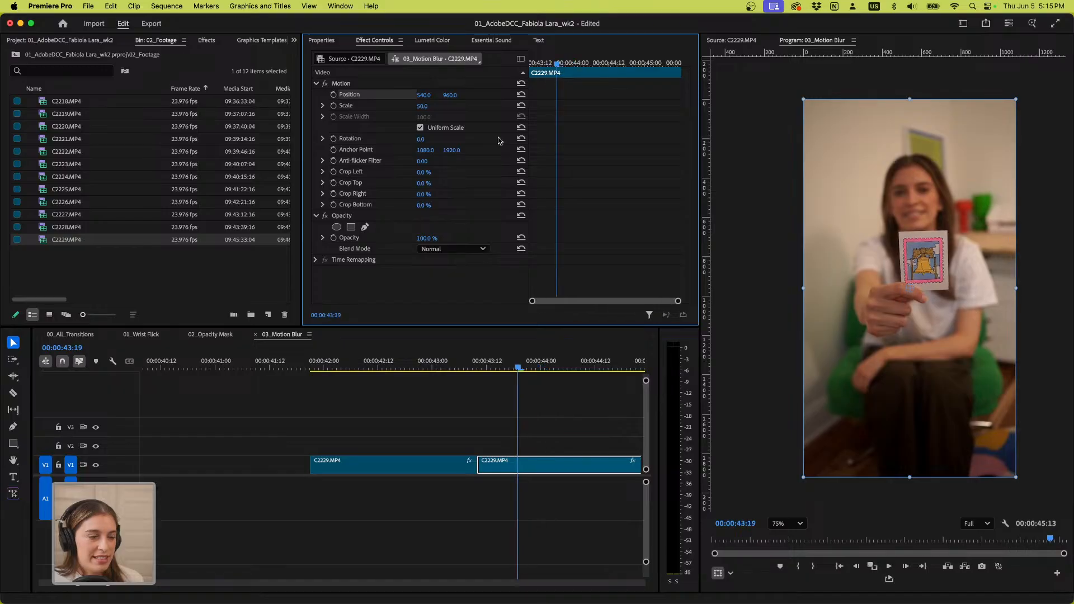
{"action": "left_click", "coordinate": [334, 106]}
{"action": "left_click_drag", "start_coordinate": [557, 67], "coordinate": [530, 66]}
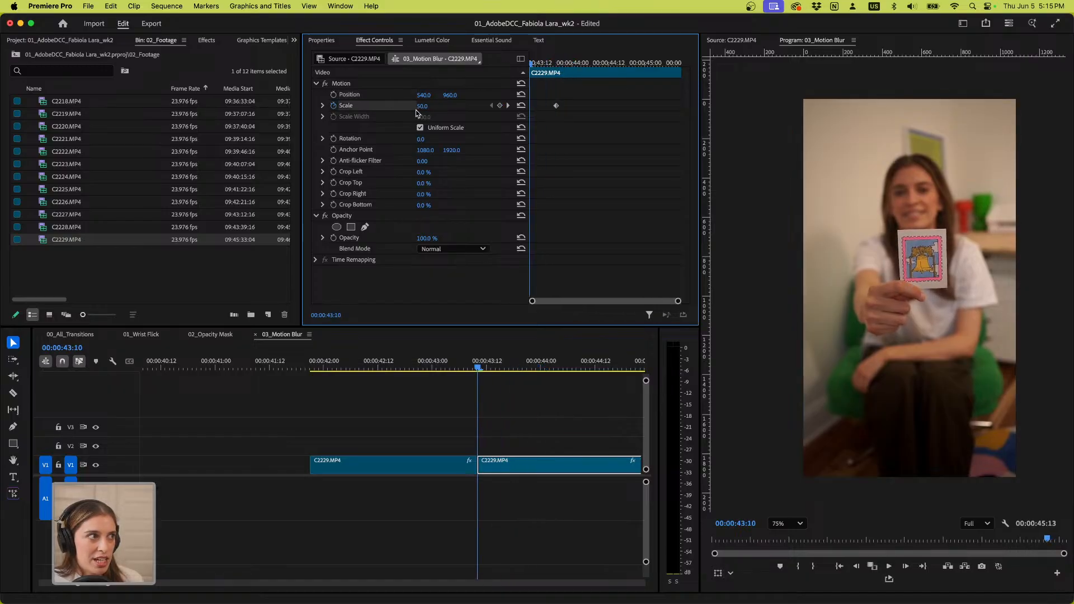
{"action": "left_click", "coordinate": [431, 105]}
{"action": "type", "text": "76"}
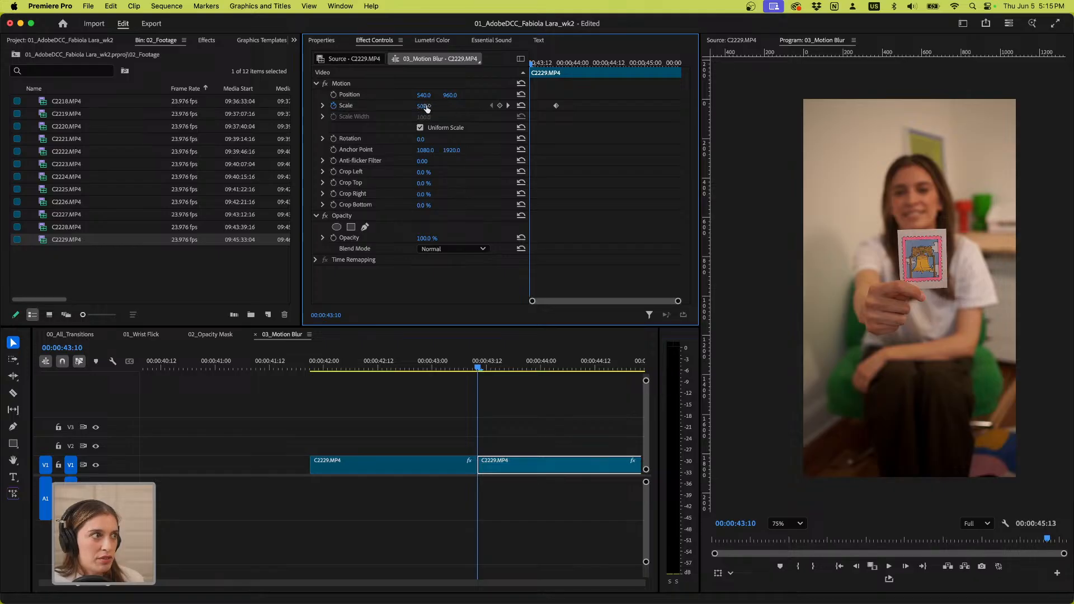
{"action": "key", "text": "Return"}
Play and scrub across the cut to review the second clip's scale animation
{"action": "left_click", "coordinate": [466, 365]}
{"action": "key", "text": "space"}
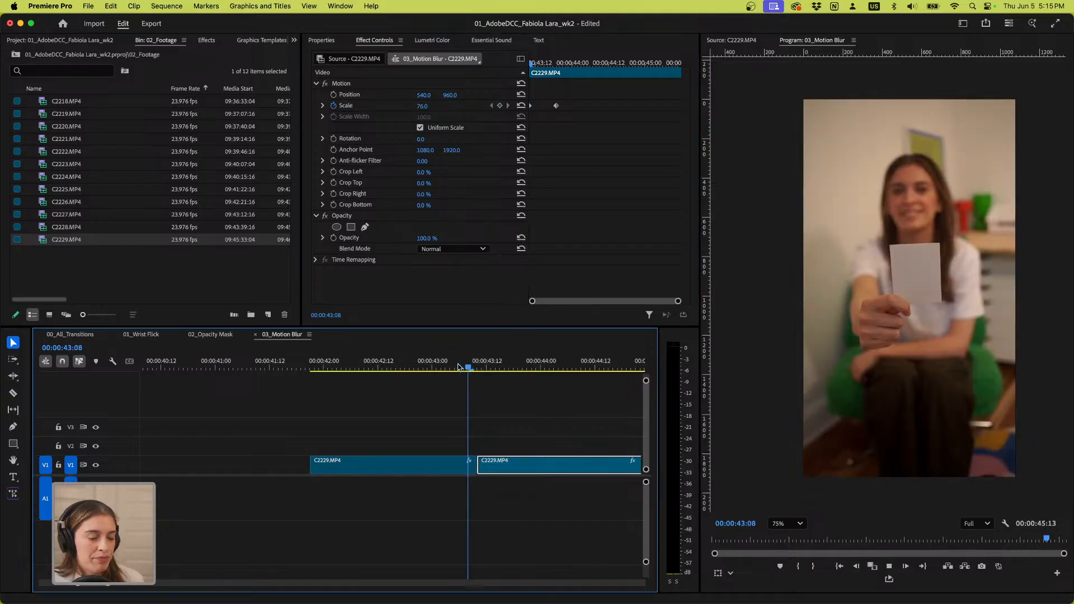
{"action": "key", "text": "space"}
{"action": "left_click", "coordinate": [475, 375]}
{"action": "left_click_drag", "start_coordinate": [475, 369], "coordinate": [442, 369]}
Reposition the second C2229.MP4 clip directly in the program view at 00:00:43:10 to about 462.7, 1143.7
{"action": "left_click", "coordinate": [448, 468]}
{"action": "left_click", "coordinate": [478, 367]}
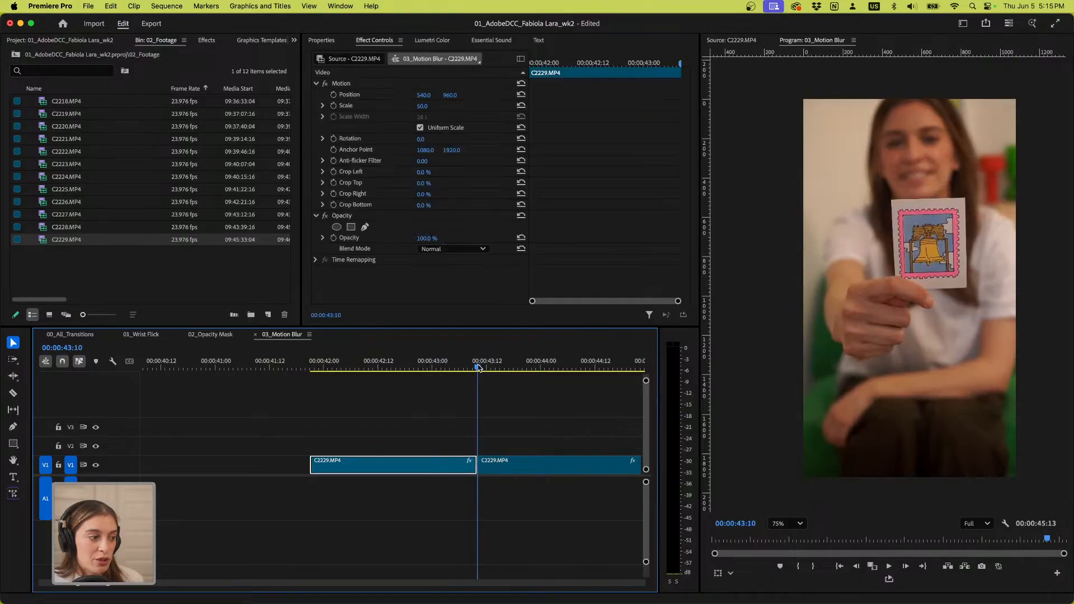
{"action": "left_click", "coordinate": [717, 573]}
{"action": "left_click", "coordinate": [948, 361]}
{"action": "left_click_drag", "start_coordinate": [911, 368], "coordinate": [927, 393]}
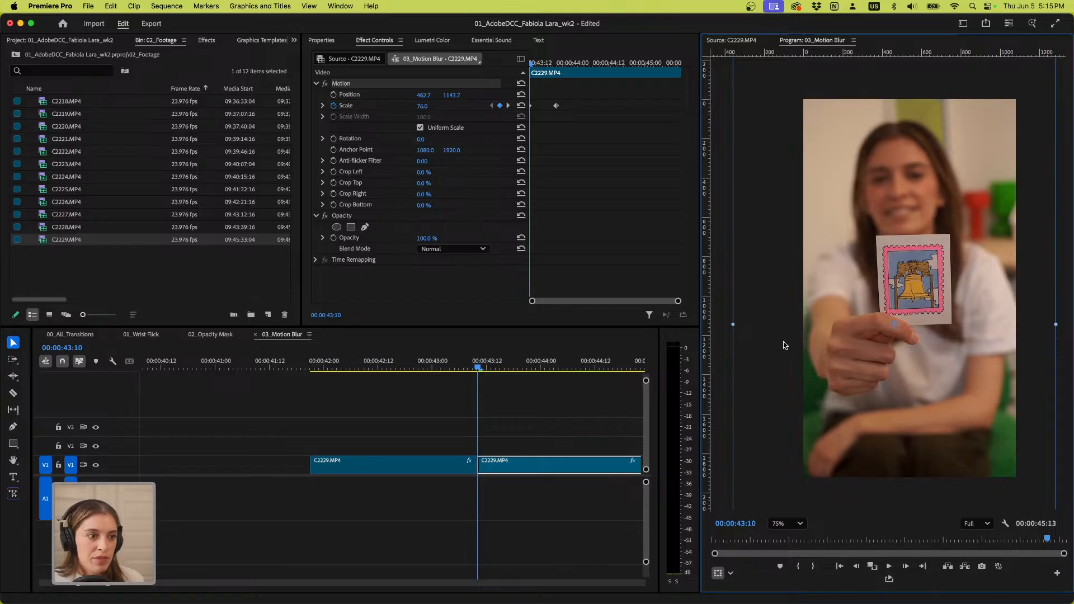
Show the guides and move two vertical ones onto the side edges of the stamp card at 00:00:43:10
{"action": "key", "text": "super+semicolon"}
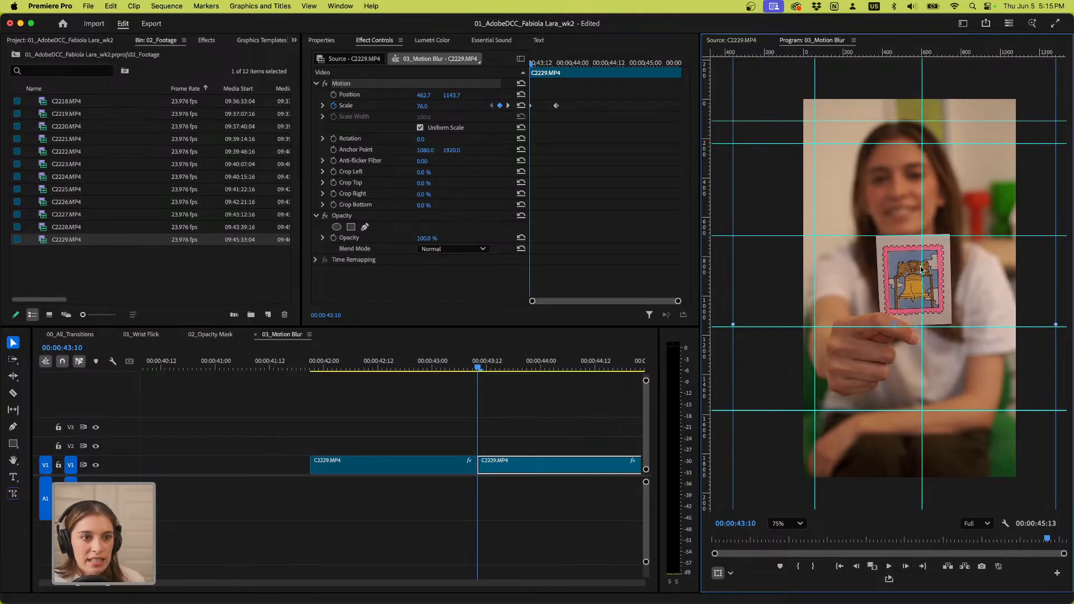
{"action": "left_click_drag", "start_coordinate": [922, 267], "coordinate": [952, 277]}
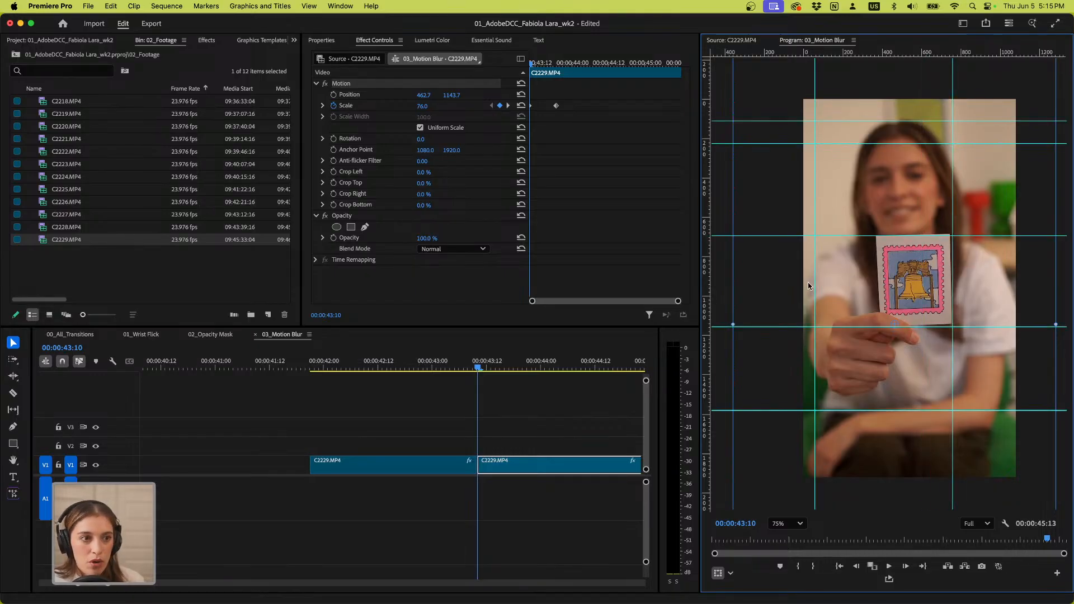
{"action": "left_click_drag", "start_coordinate": [815, 282], "coordinate": [876, 285]}
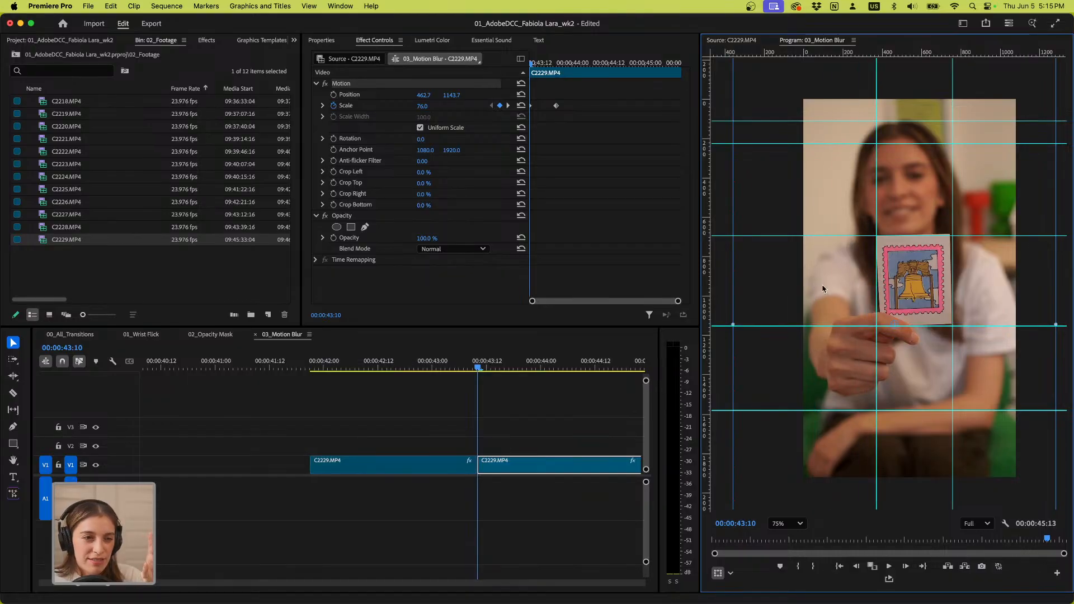
Match the first clip's blank card to the guides at 00:00:43:08 with scale 76 and position 508, 1027
{"action": "left_click_drag", "start_coordinate": [477, 368], "coordinate": [468, 369]}
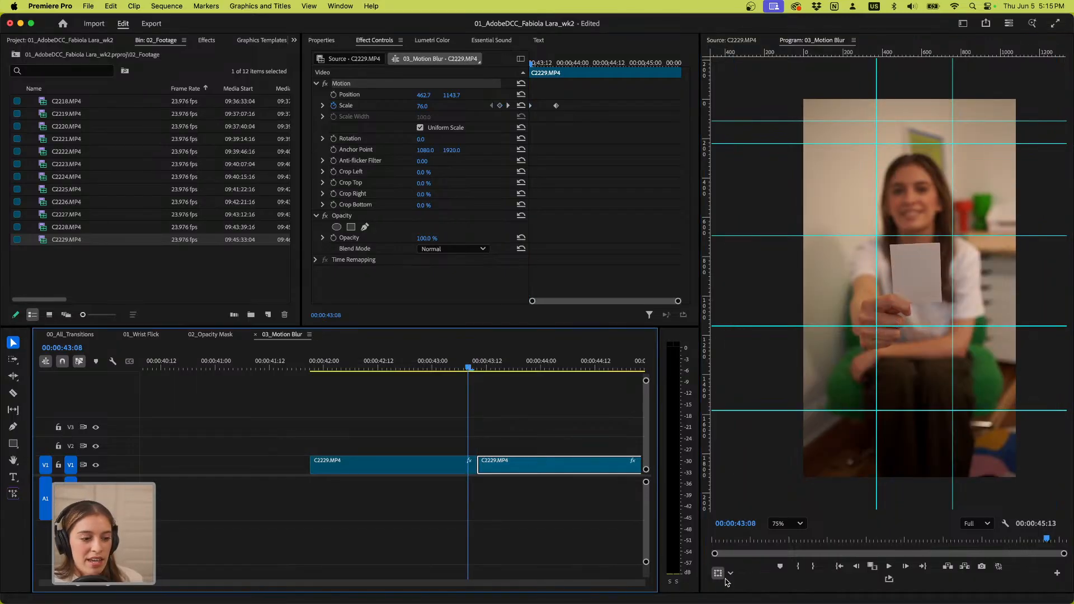
{"action": "left_click", "coordinate": [403, 468]}
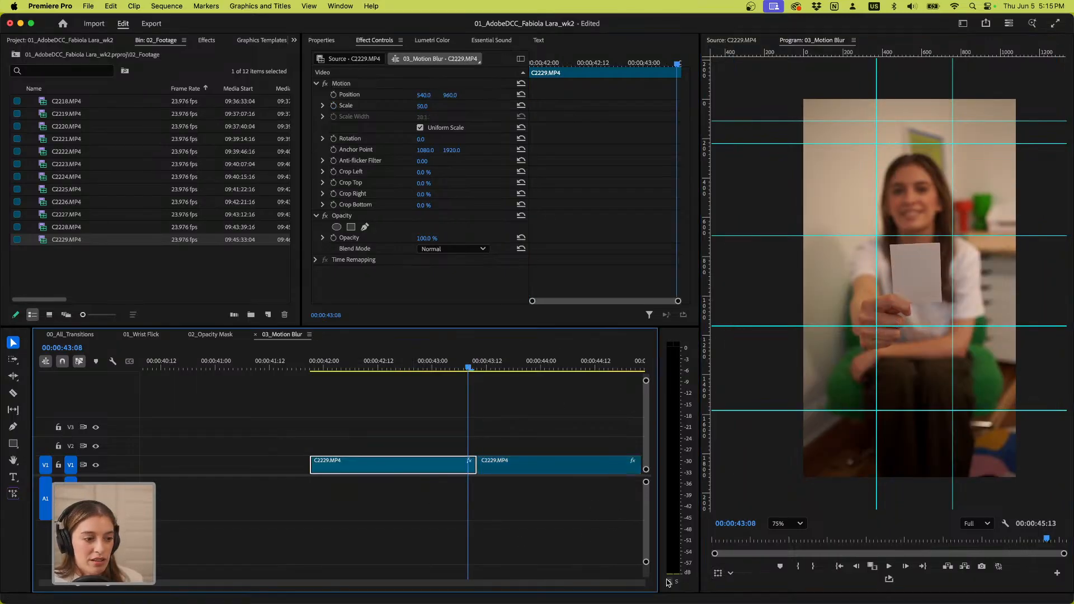
{"action": "left_click", "coordinate": [718, 573]}
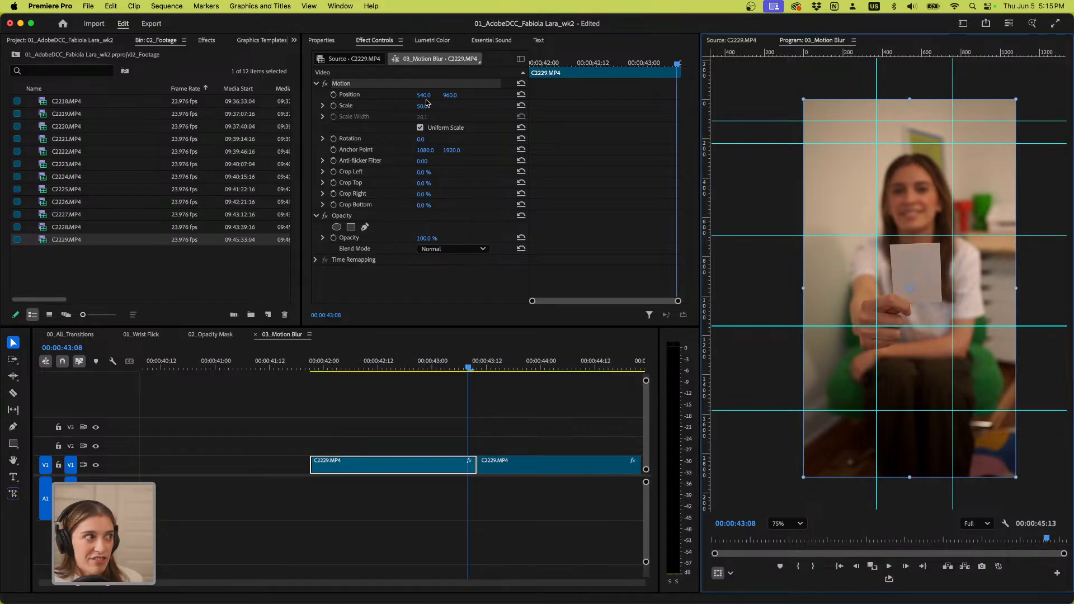
{"action": "left_click_drag", "start_coordinate": [426, 106], "coordinate": [489, 95]}
{"action": "left_click_drag", "start_coordinate": [422, 107], "coordinate": [424, 98]}
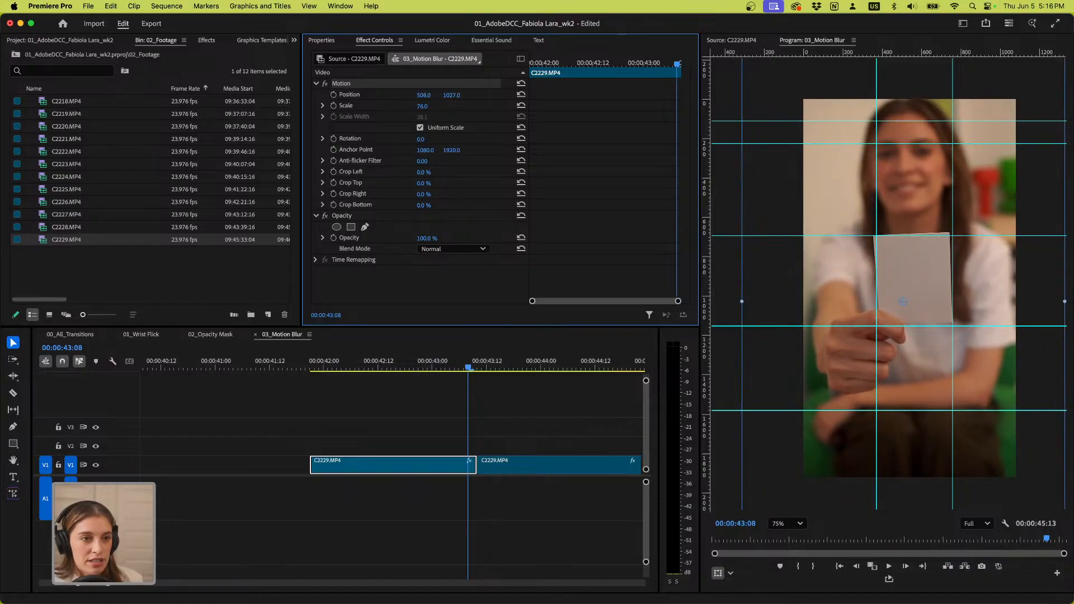
Review the aligned transition and move the second clip's ending scale keyframe earlier, closer to the cut
{"action": "left_click", "coordinate": [364, 364]}
{"action": "key", "text": "space"}
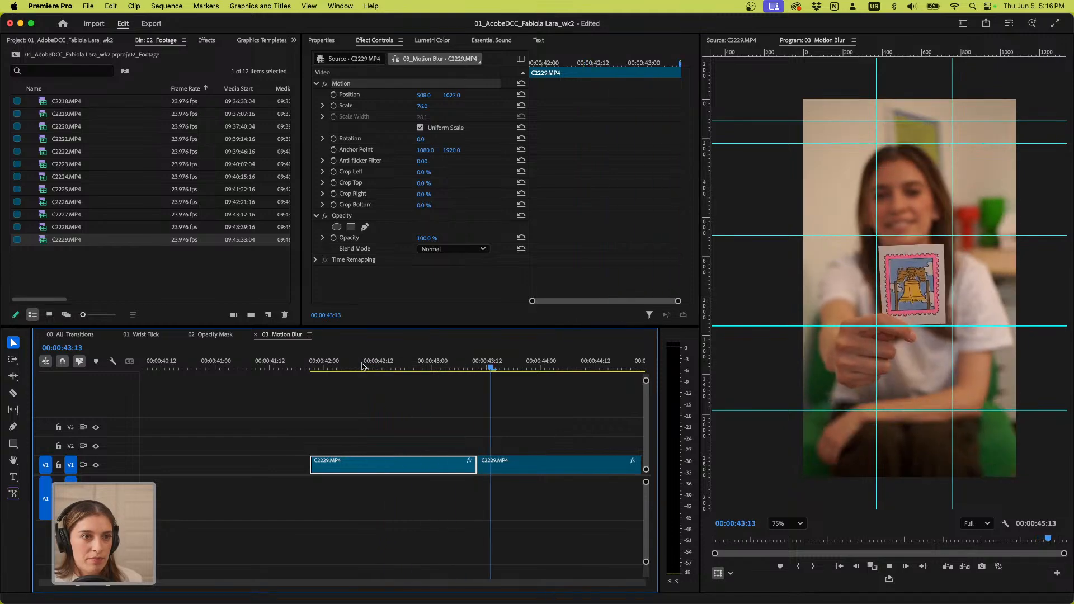
{"action": "key", "text": "space"}
{"action": "left_click_drag", "start_coordinate": [411, 362], "coordinate": [530, 366]}
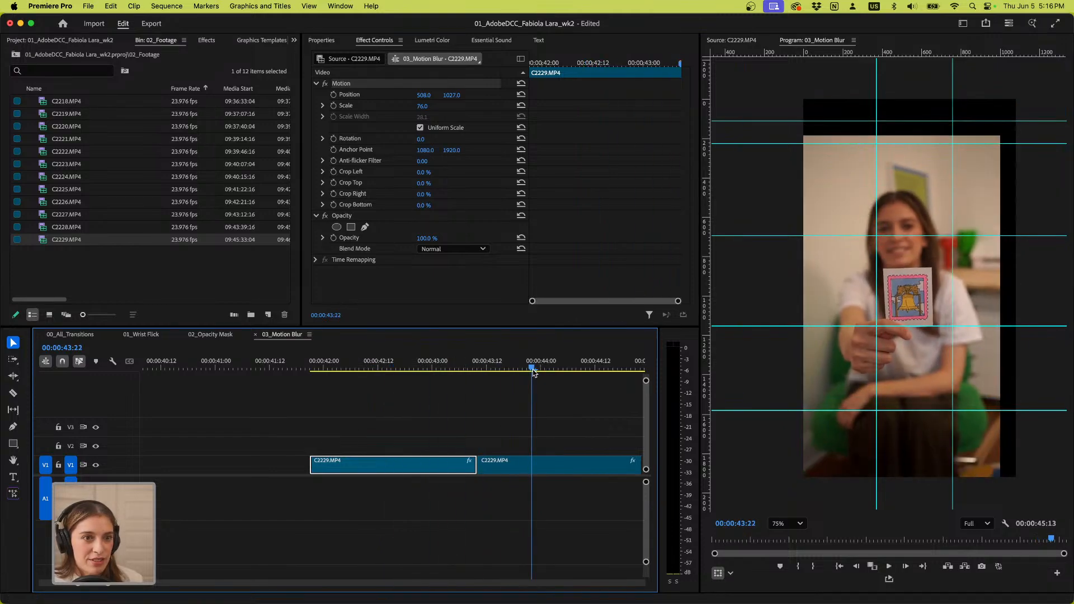
{"action": "left_click", "coordinate": [550, 473]}
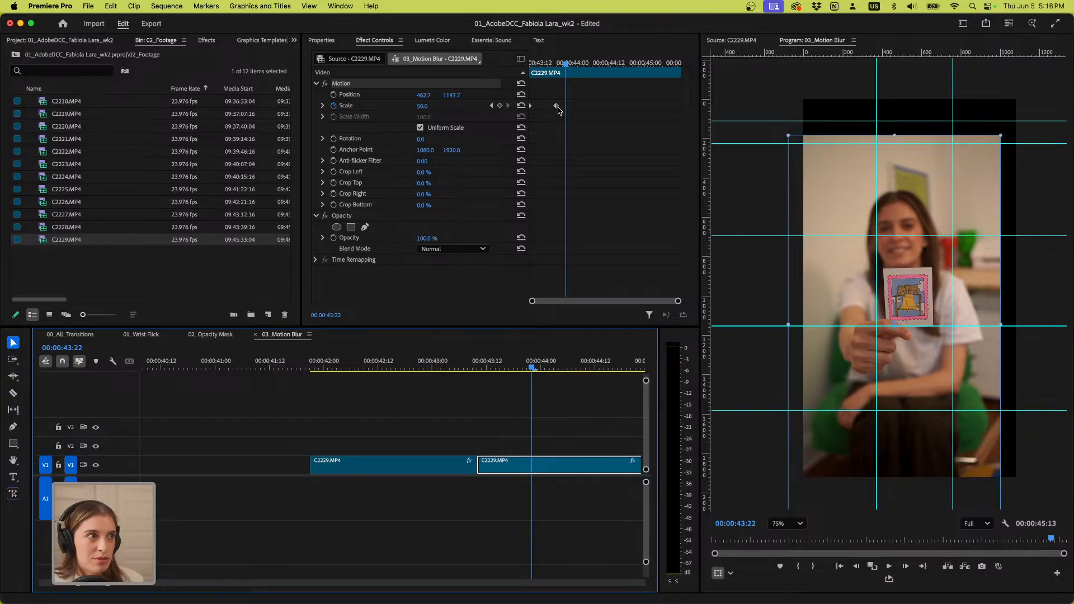
{"action": "left_click_drag", "start_coordinate": [557, 109], "coordinate": [547, 109]}
Play back the transition from about 00:00:42:16 to check the faster scale change, and deselect the clips
{"action": "left_click", "coordinate": [397, 362]}
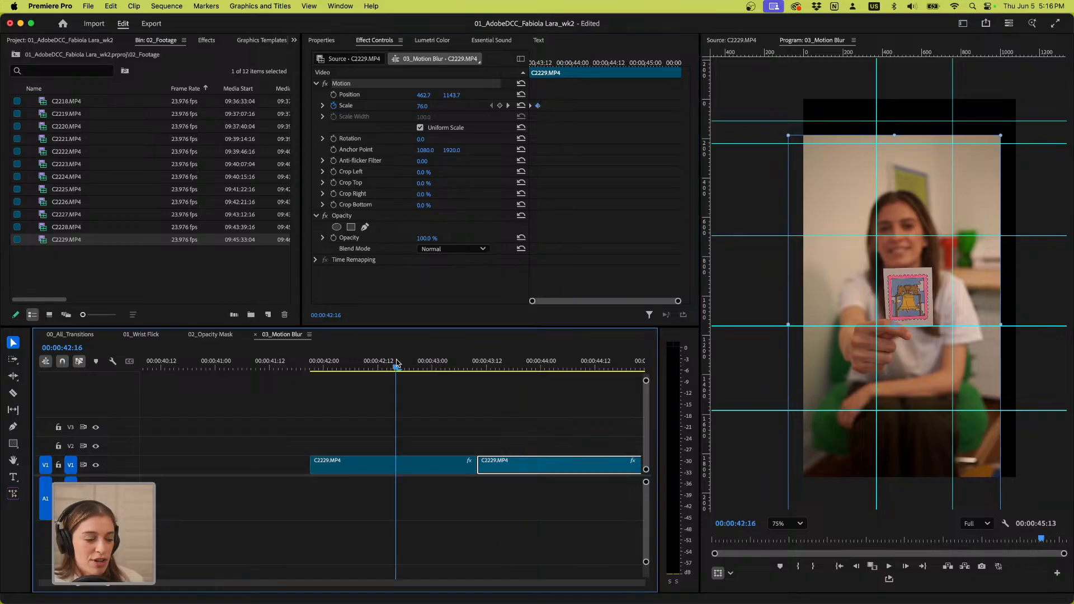
{"action": "key", "text": "space"}
{"action": "key", "text": "space"}
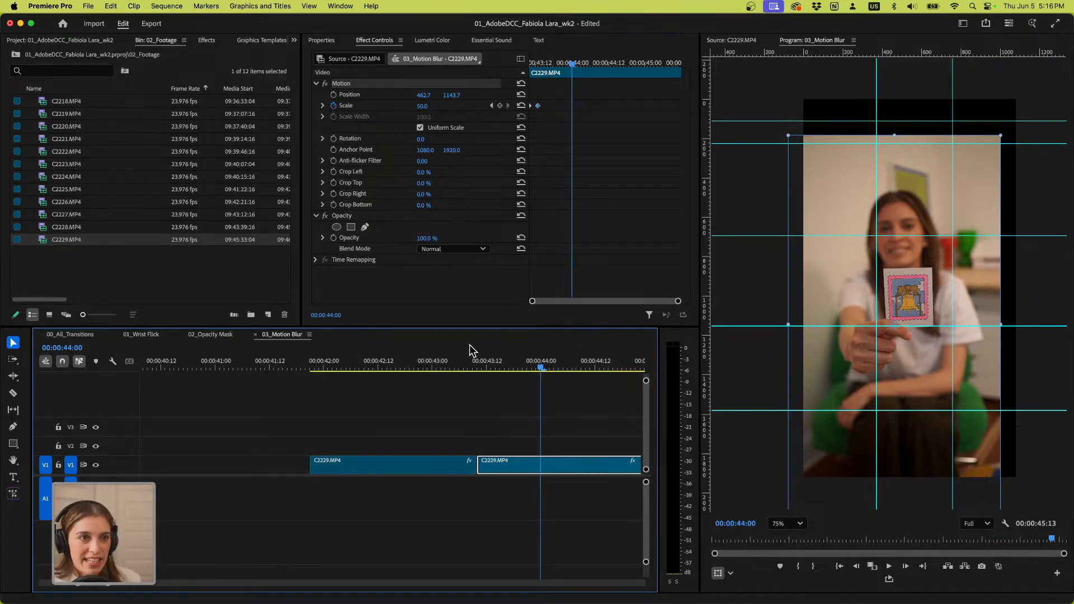
{"action": "left_click", "coordinate": [364, 431]}
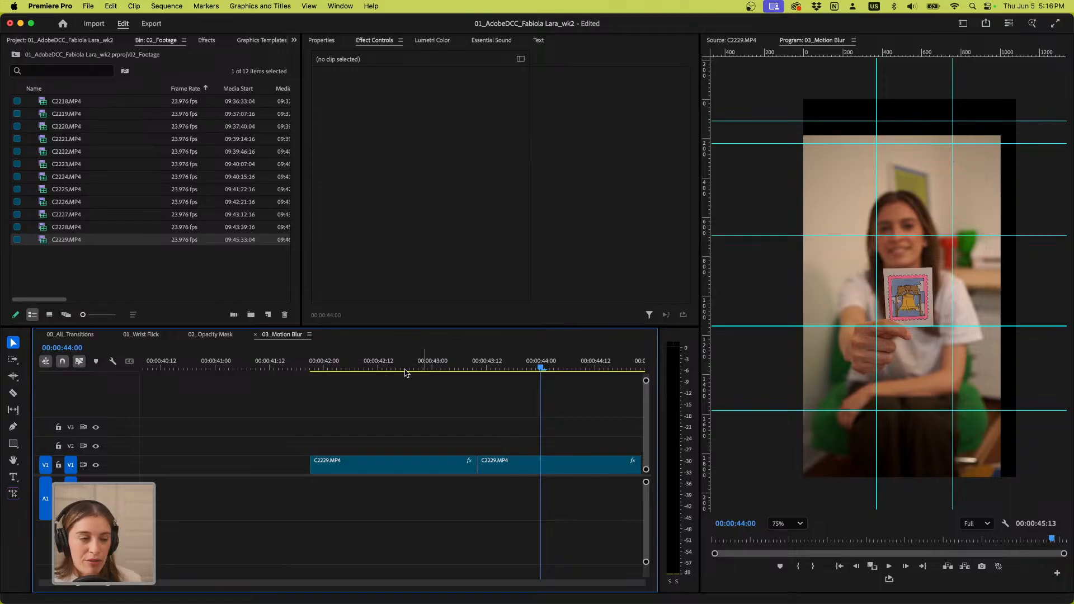
{"action": "key", "text": "space"}
{"action": "key", "text": "space"}
{"action": "left_click_drag", "start_coordinate": [266, 429], "coordinate": [490, 447]}
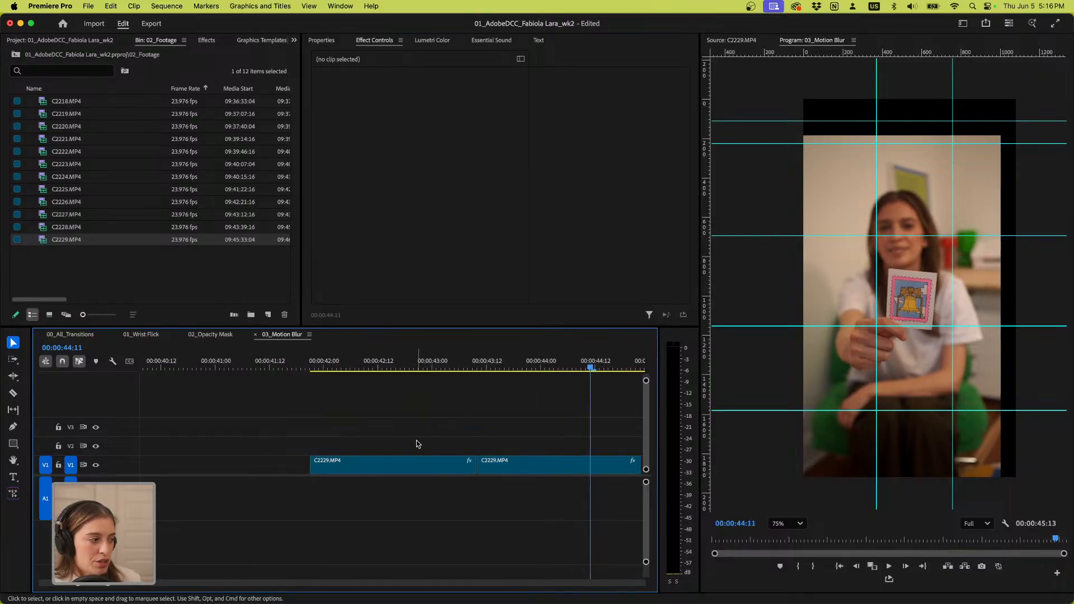
Select the second clip of the finished C2229.MP4 transition at the sequence start and enlarge the view of its motion keyframes around 00:00:02:04
{"action": "scroll", "coordinate": [326, 439], "scroll_direction": "up", "scroll_amount": 10}
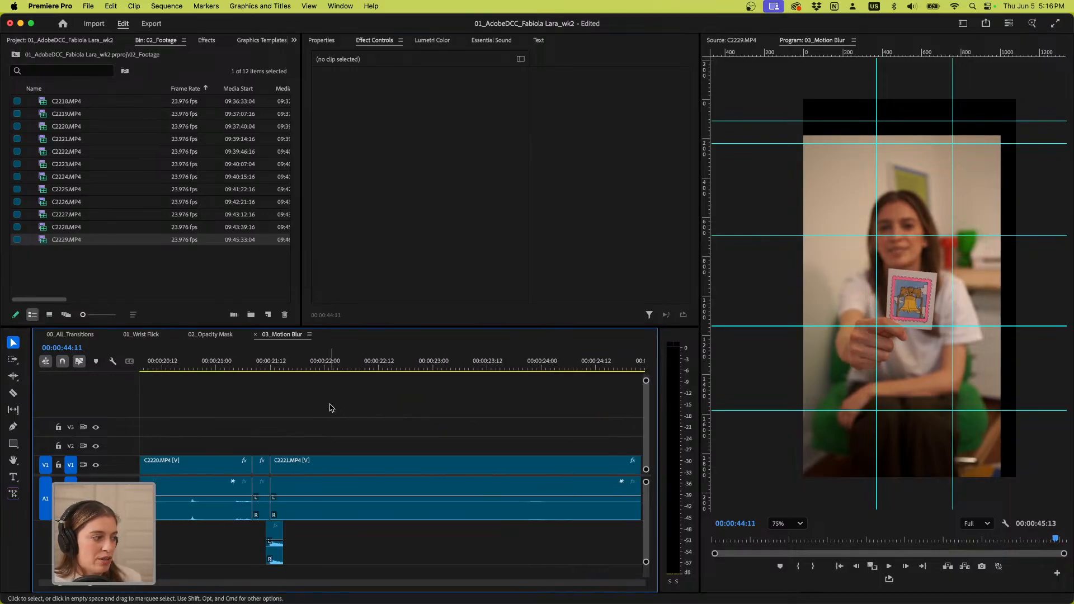
{"action": "scroll", "coordinate": [331, 408], "scroll_direction": "down", "scroll_amount": 4, "text": "alt"}
{"action": "scroll", "coordinate": [199, 395], "scroll_direction": "left", "scroll_amount": 10}
{"action": "scroll", "coordinate": [244, 445], "scroll_direction": "up", "scroll_amount": 3, "text": "alt"}
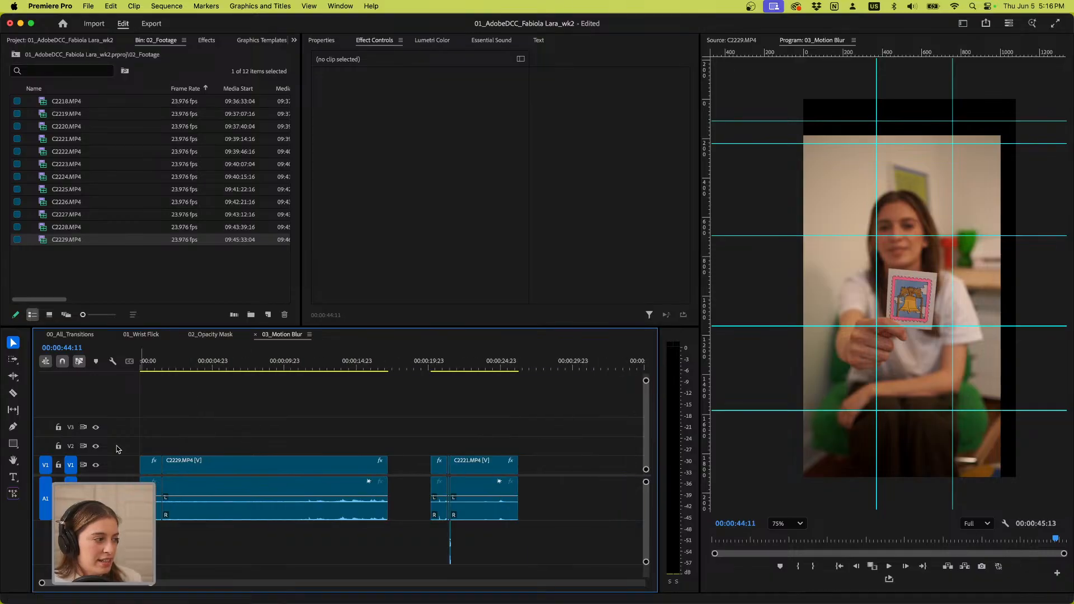
{"action": "left_click", "coordinate": [225, 366]}
{"action": "left_click_drag", "start_coordinate": [225, 366], "coordinate": [255, 376]}
{"action": "left_click", "coordinate": [299, 469]}
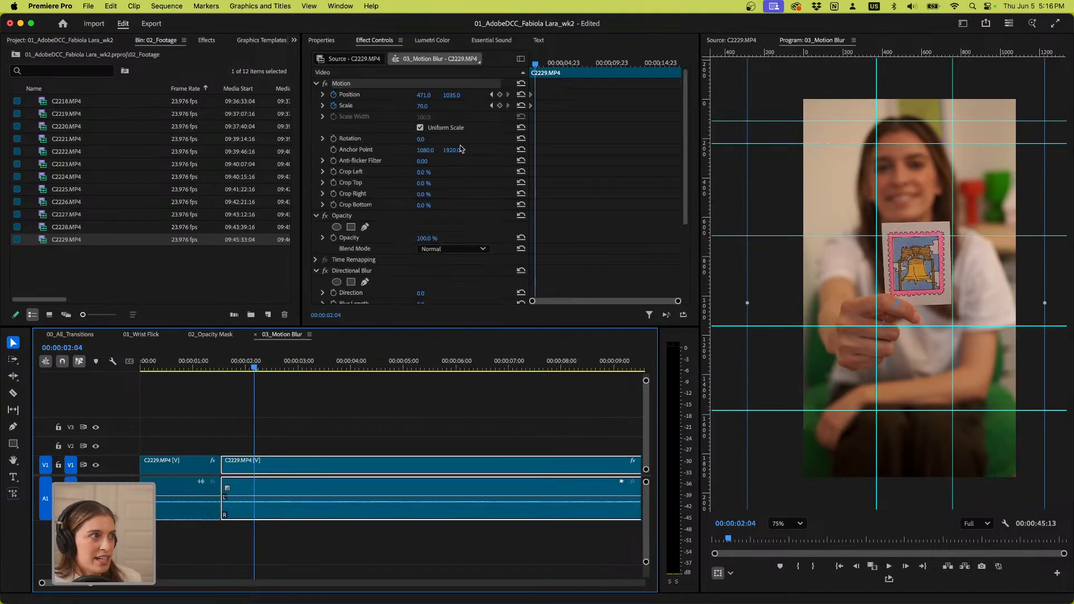
{"action": "left_click", "coordinate": [548, 309]}
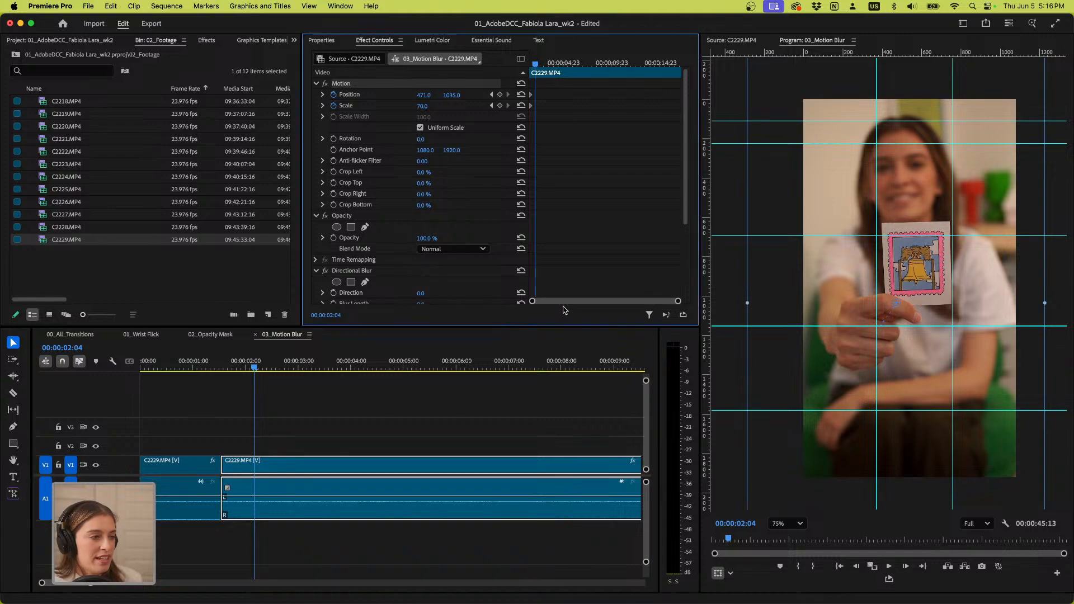
{"action": "left_click_drag", "start_coordinate": [531, 301], "coordinate": [580, 292]}
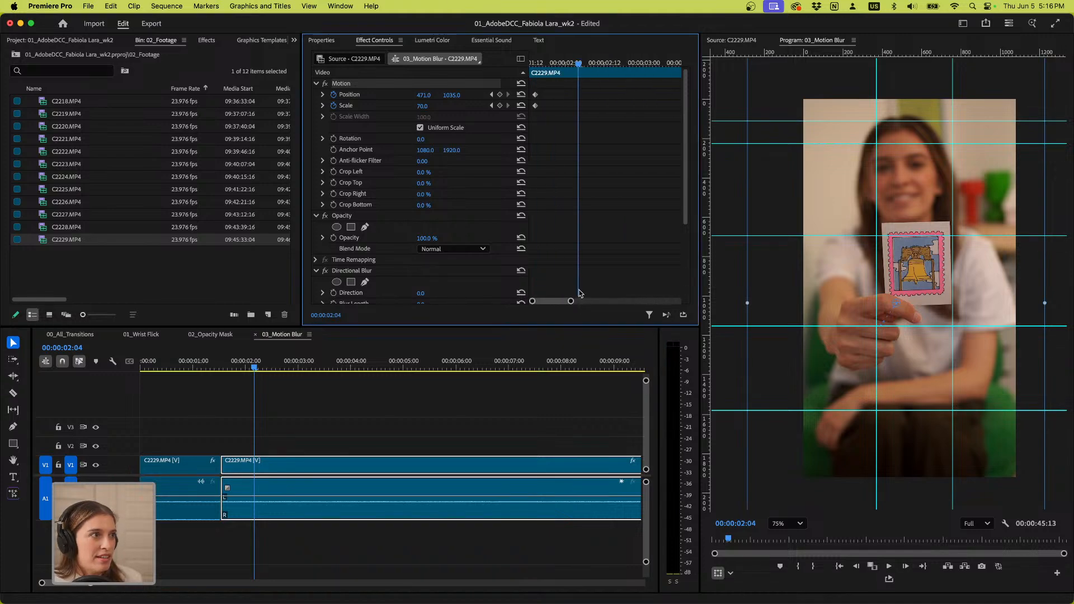
Play back the finished blur transition from near the sequence start and scrub to the blurred frame at 00:00:01:12
{"action": "left_click_drag", "start_coordinate": [540, 65], "coordinate": [521, 68]}
{"action": "scroll", "coordinate": [547, 159], "scroll_direction": "down", "scroll_amount": 5}
{"action": "left_click_drag", "start_coordinate": [187, 373], "coordinate": [153, 371]}
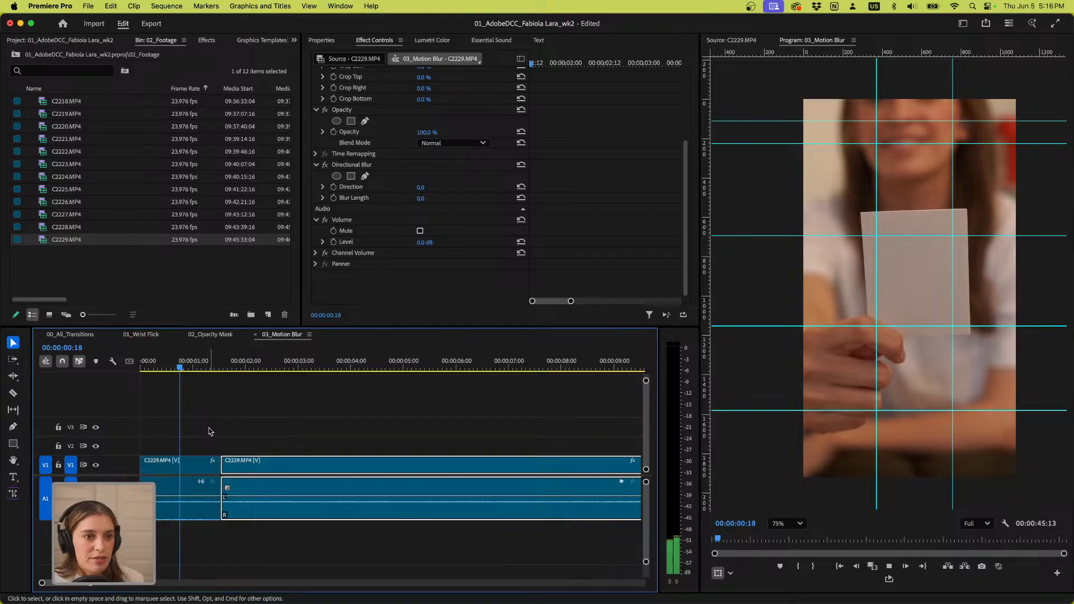
{"action": "key", "text": "space"}
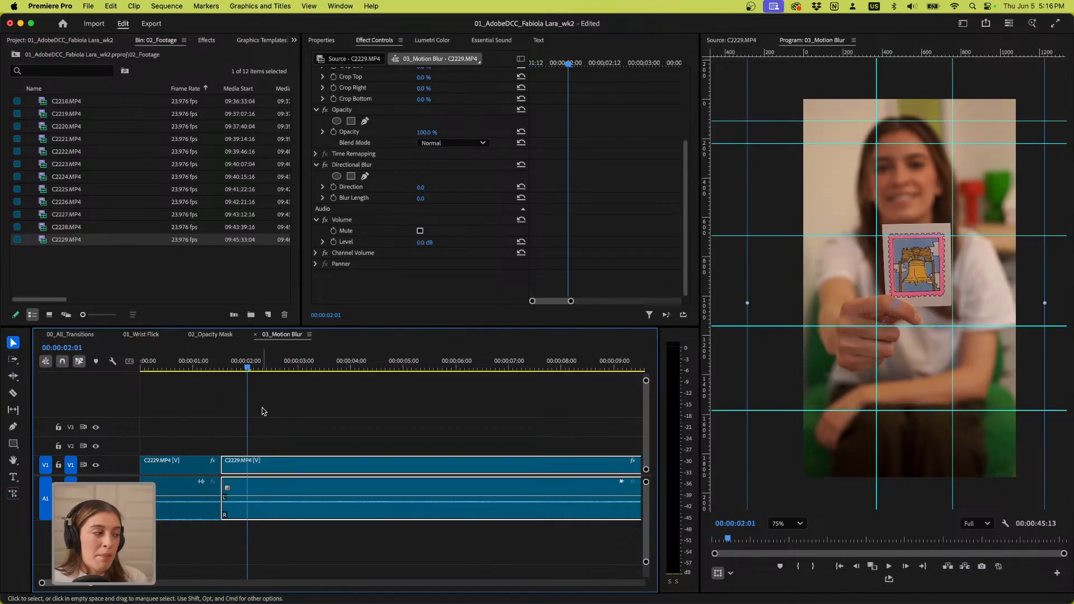
{"action": "left_click", "coordinate": [178, 368]}
{"action": "left_click_drag", "start_coordinate": [280, 368], "coordinate": [221, 391]}
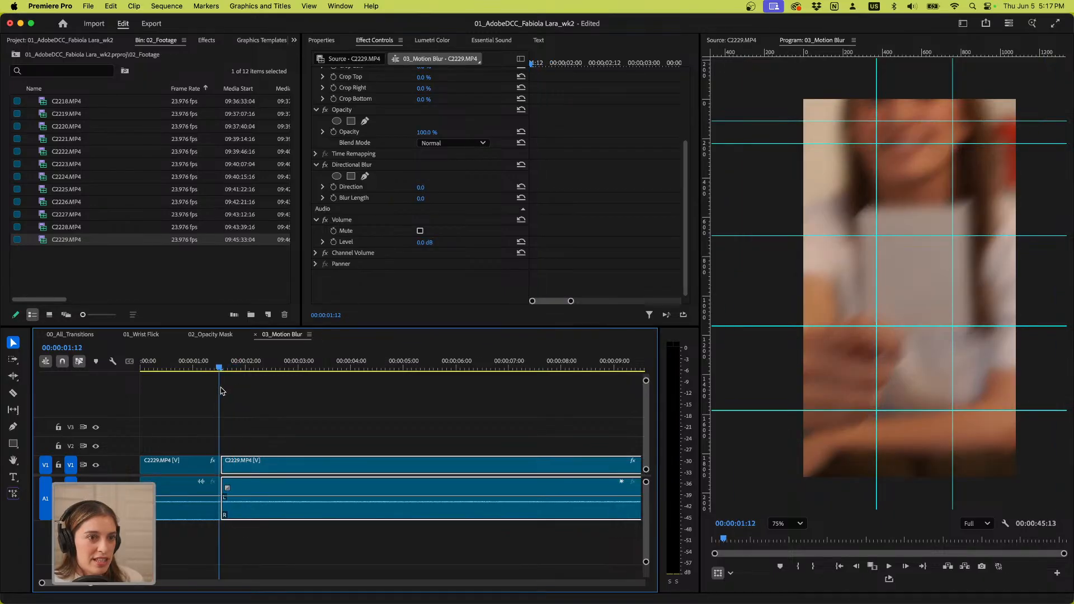
Select the first clip, examine its Directional Blur keyframes around 00:00:01:11, and show the Directional Blur effect among the video effects
{"action": "scroll", "coordinate": [199, 452], "scroll_direction": "up", "scroll_amount": 3}
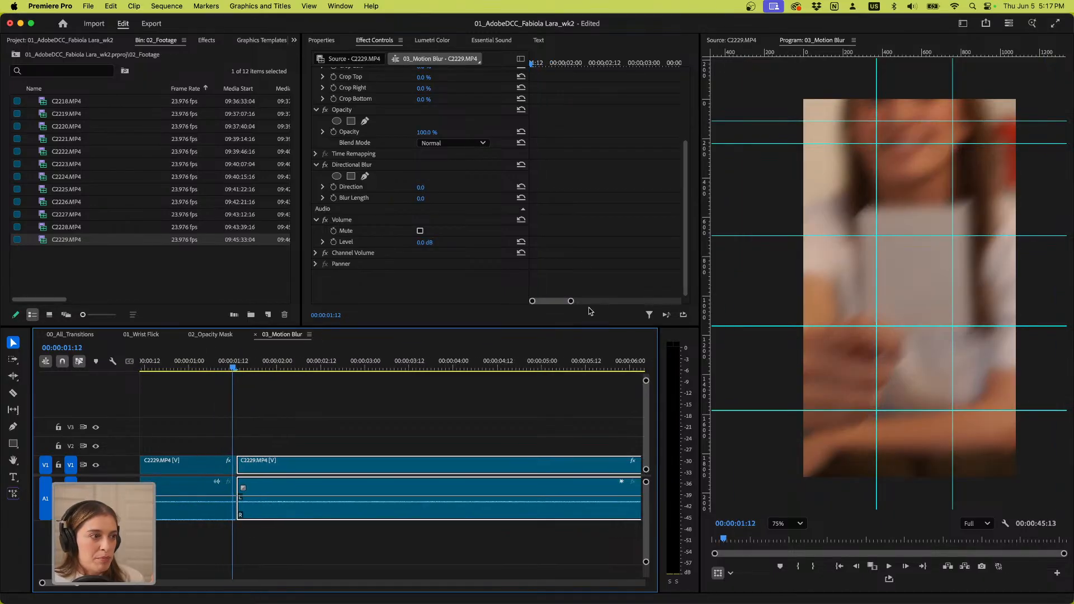
{"action": "left_click", "coordinate": [563, 301]}
{"action": "double_click", "coordinate": [563, 300]}
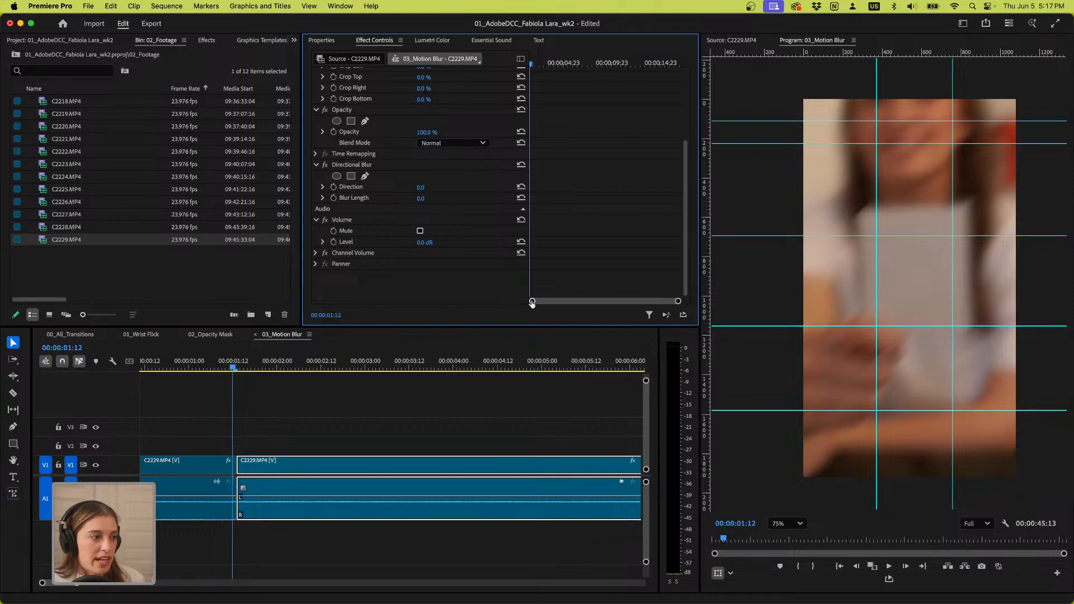
{"action": "left_click", "coordinate": [204, 468]}
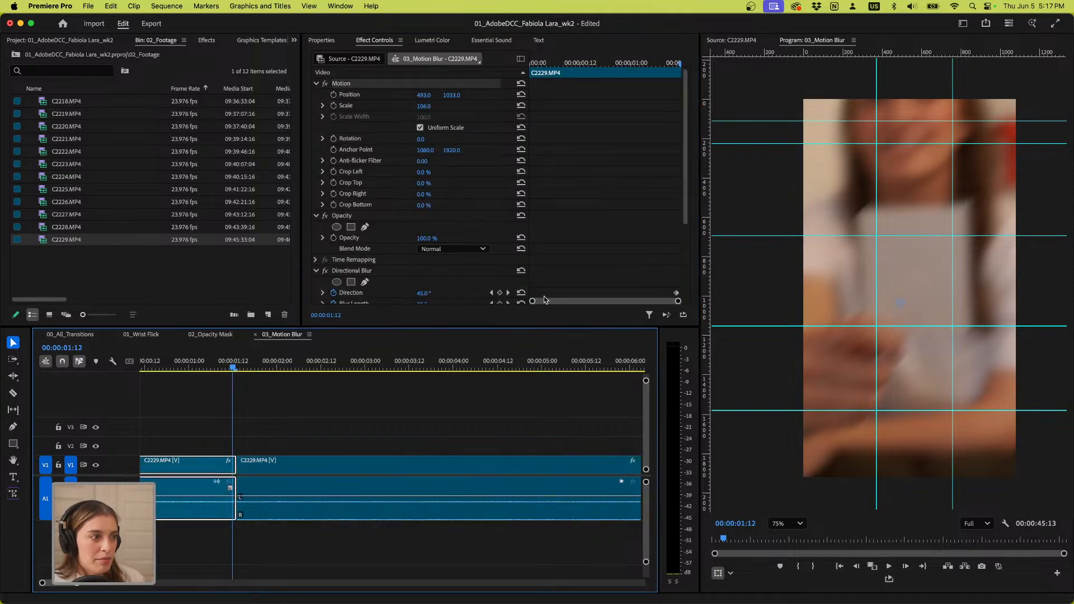
{"action": "left_click_drag", "start_coordinate": [532, 301], "coordinate": [653, 304]}
{"action": "scroll", "coordinate": [554, 296], "scroll_direction": "down", "scroll_amount": 5}
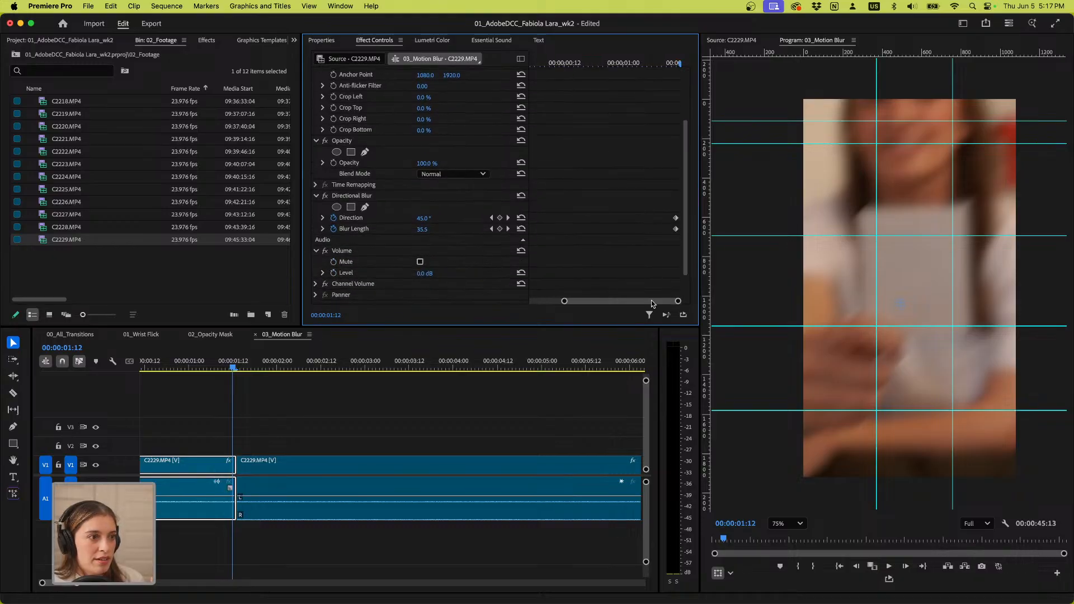
{"action": "left_click", "coordinate": [676, 65]}
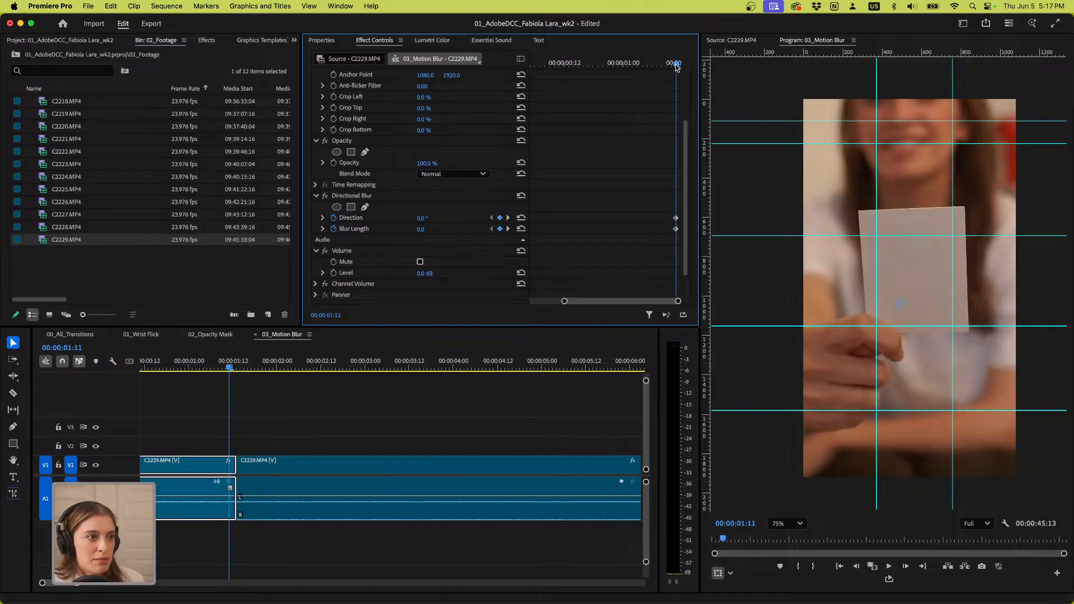
{"action": "left_click", "coordinate": [206, 41]}
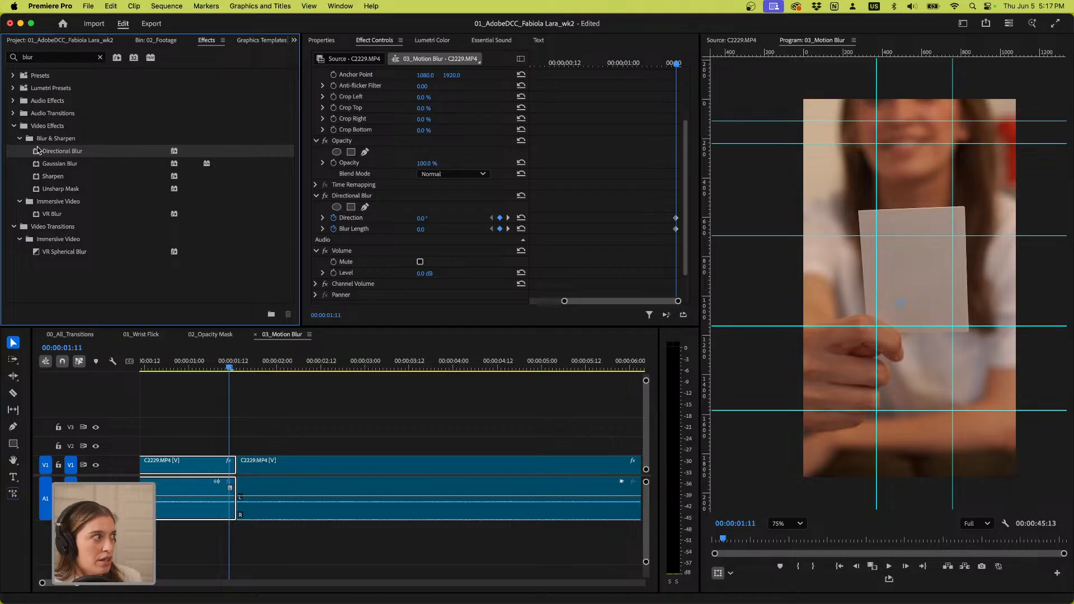
{"action": "mouse_move", "coordinate": [142, 290]}
{"action": "left_mouse_down"}
{"action": "mouse_move", "coordinate": [175, 464]}
{"action": "mouse_move", "coordinate": [126, 298]}
{"action": "left_mouse_up"}
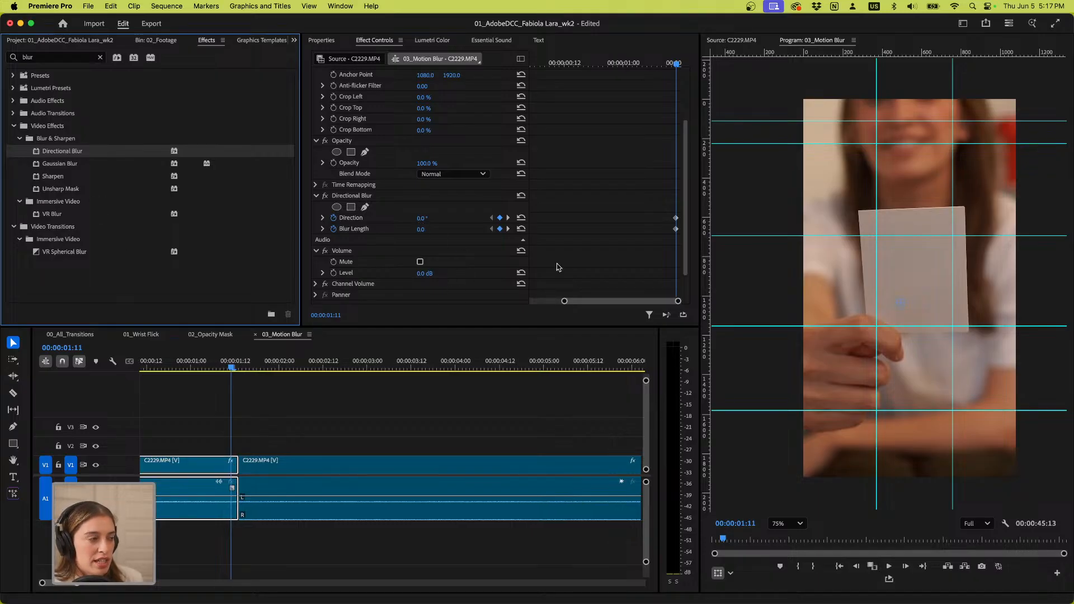
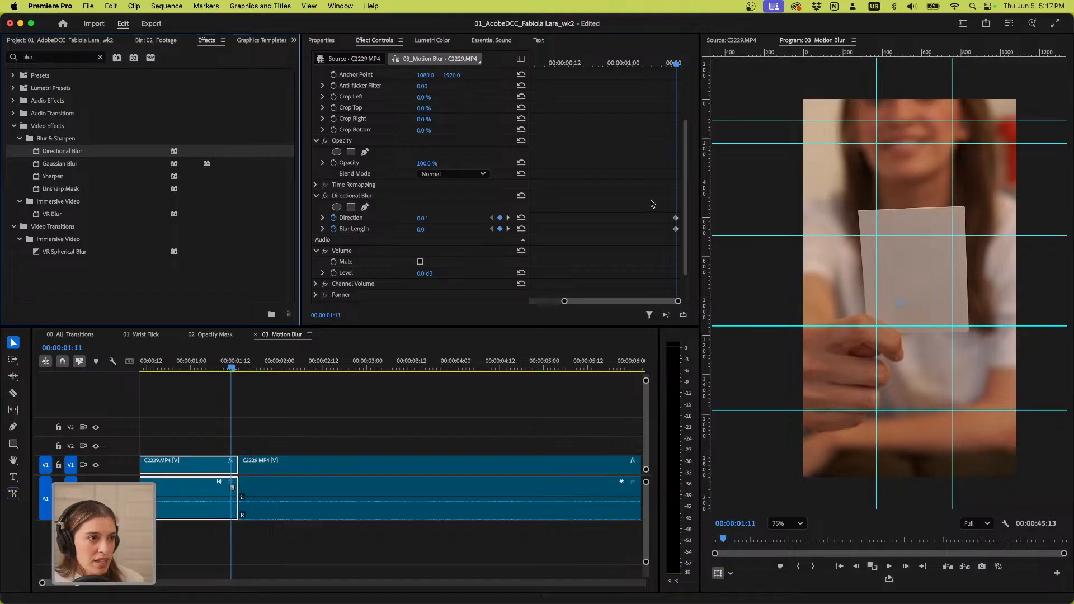
Delete the first clip's Directional Blur keyframes and keyframe direction 0 and blur length 0 at 00:00:01:11
{"action": "left_click", "coordinate": [677, 68]}
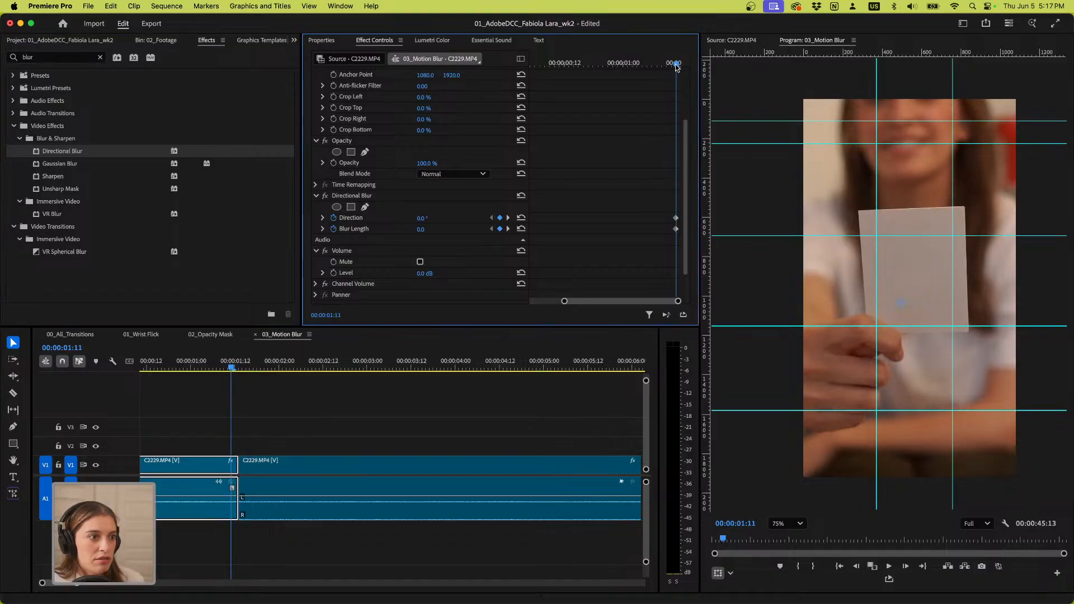
{"action": "left_click_drag", "start_coordinate": [651, 199], "coordinate": [682, 240]}
{"action": "key", "text": "Delete"}
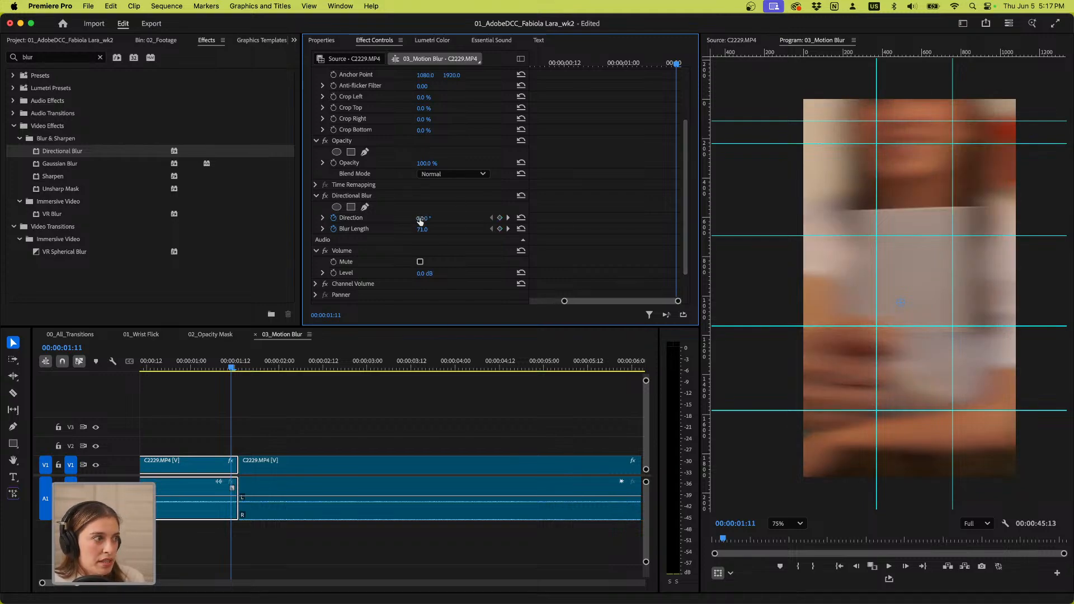
{"action": "left_click", "coordinate": [420, 219]}
{"action": "type", "text": "0"}
{"action": "key", "text": "Tab"}
{"action": "type", "text": "0"}
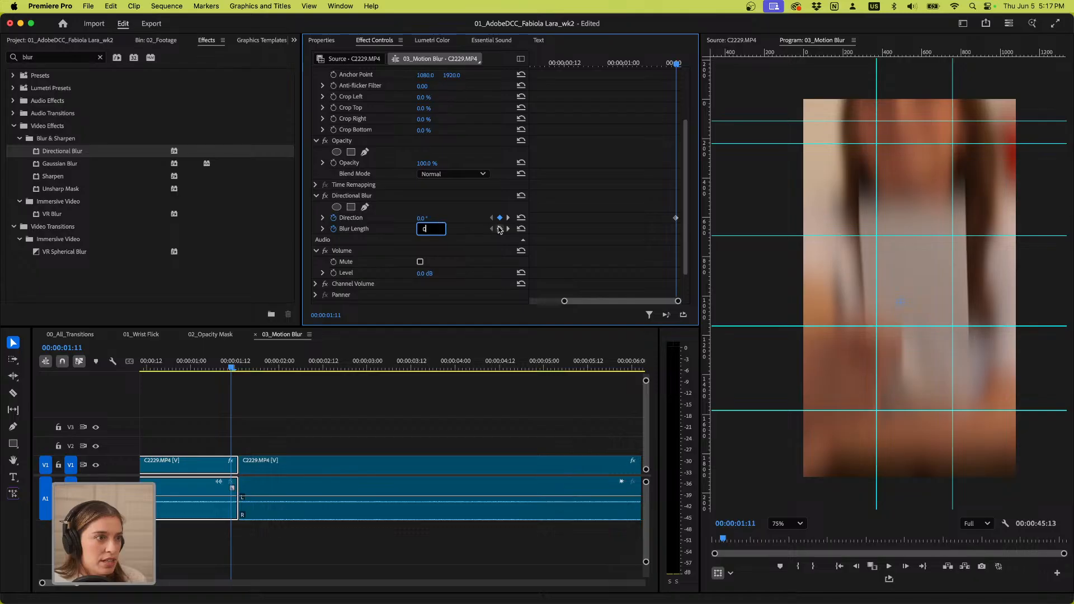
{"action": "key", "text": "Return"}
Keyframe the first clip's Directional Blur at 00:00:01:12 with direction 90° and blur length 71, and scrub across the cut
{"action": "left_click_drag", "start_coordinate": [640, 62], "coordinate": [684, 82]}
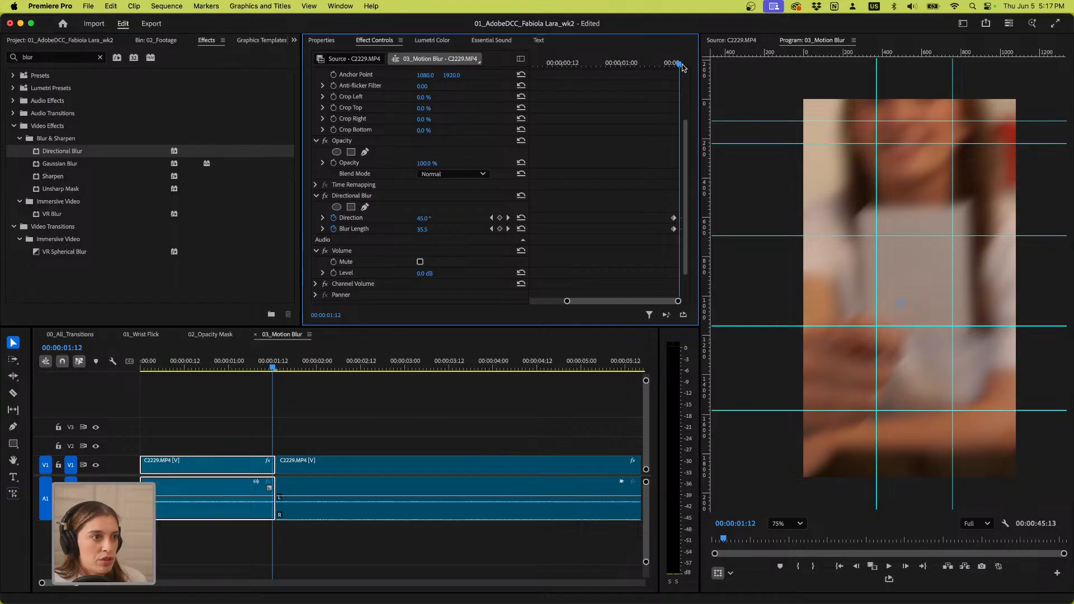
{"action": "left_click", "coordinate": [425, 217]}
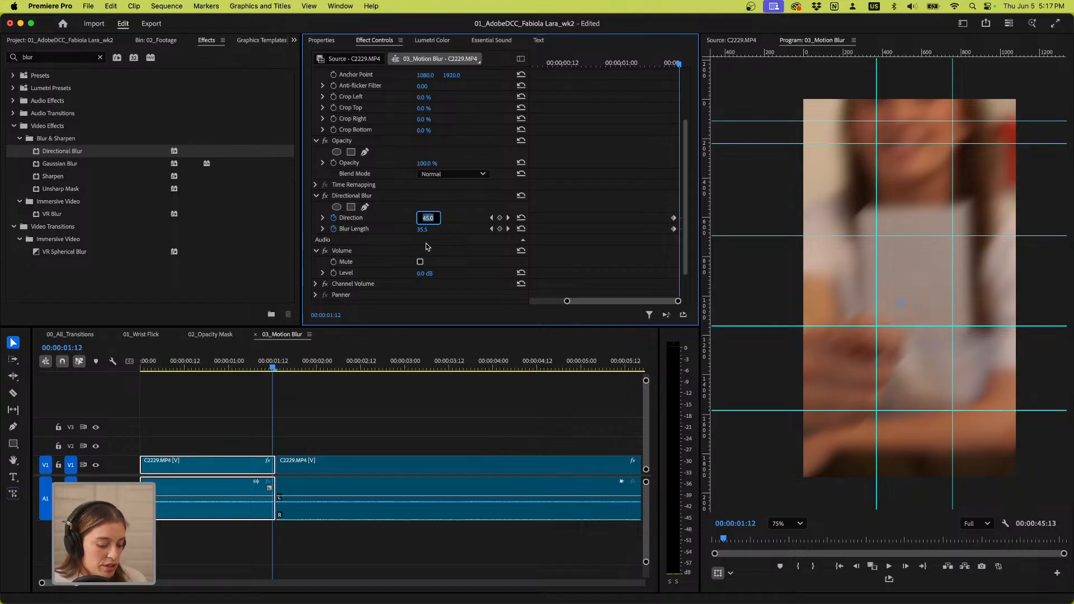
{"action": "type", "text": "91"}
{"action": "left_click", "coordinate": [431, 228]}
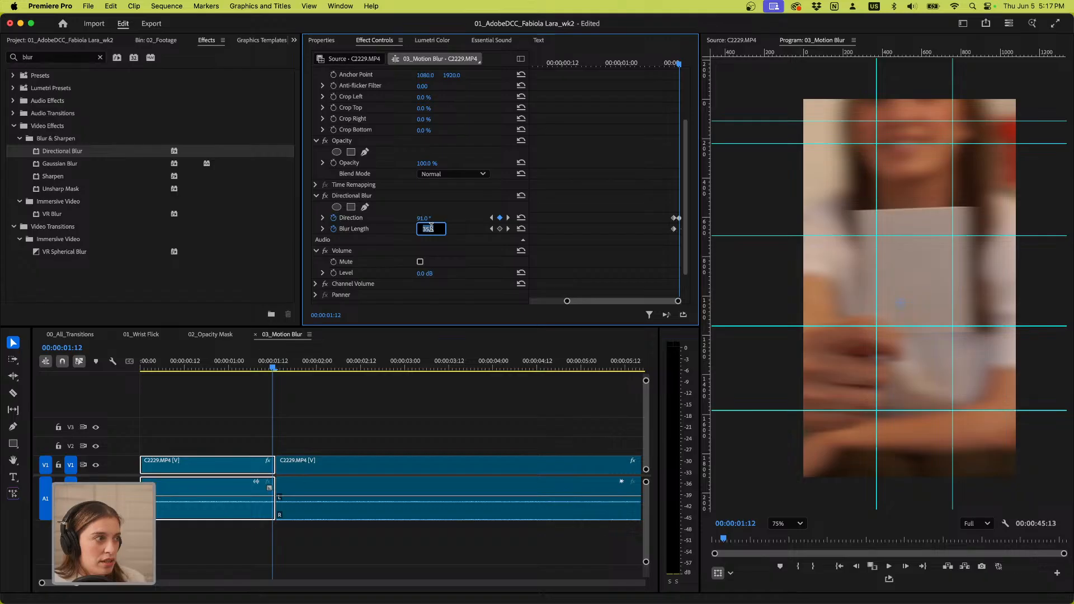
{"action": "type", "text": "71"}
{"action": "key", "text": "Return"}
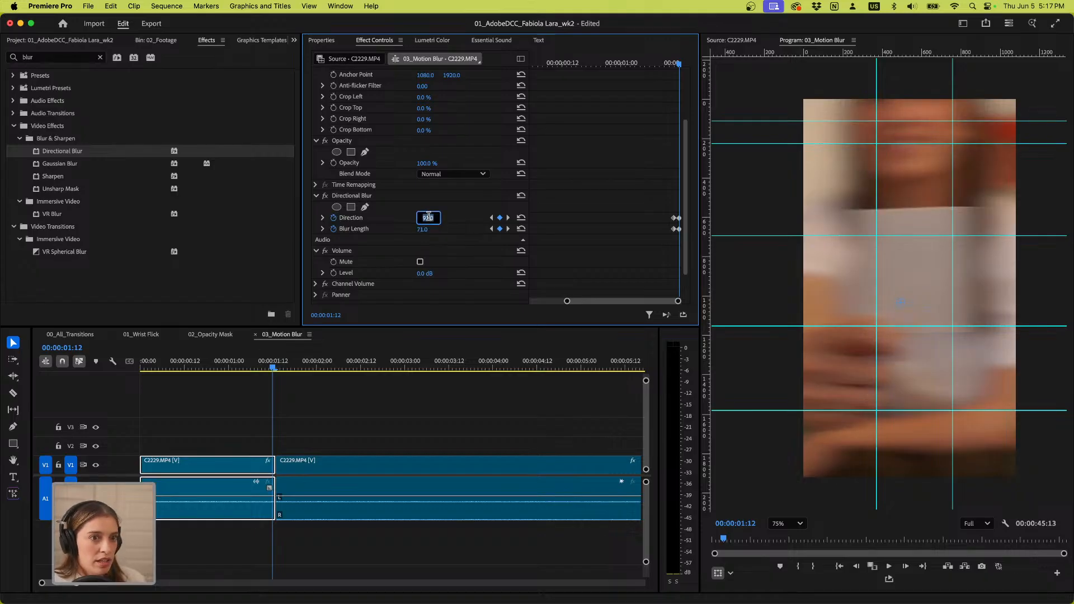
{"action": "left_click", "coordinate": [236, 366]}
{"action": "left_click_drag", "start_coordinate": [235, 367], "coordinate": [287, 366]}
Keyframe the second clip's Directional Blur at 00:00:01:15 with direction 91° and blur length 70
{"action": "left_click", "coordinate": [316, 477]}
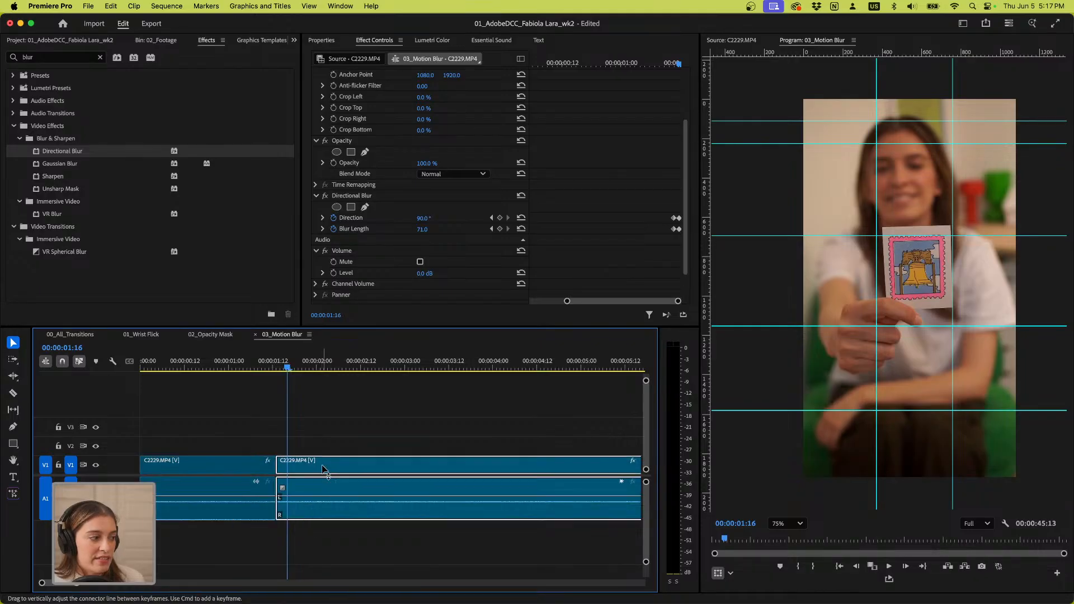
{"action": "scroll", "coordinate": [590, 174], "scroll_direction": "up", "scroll_amount": 5}
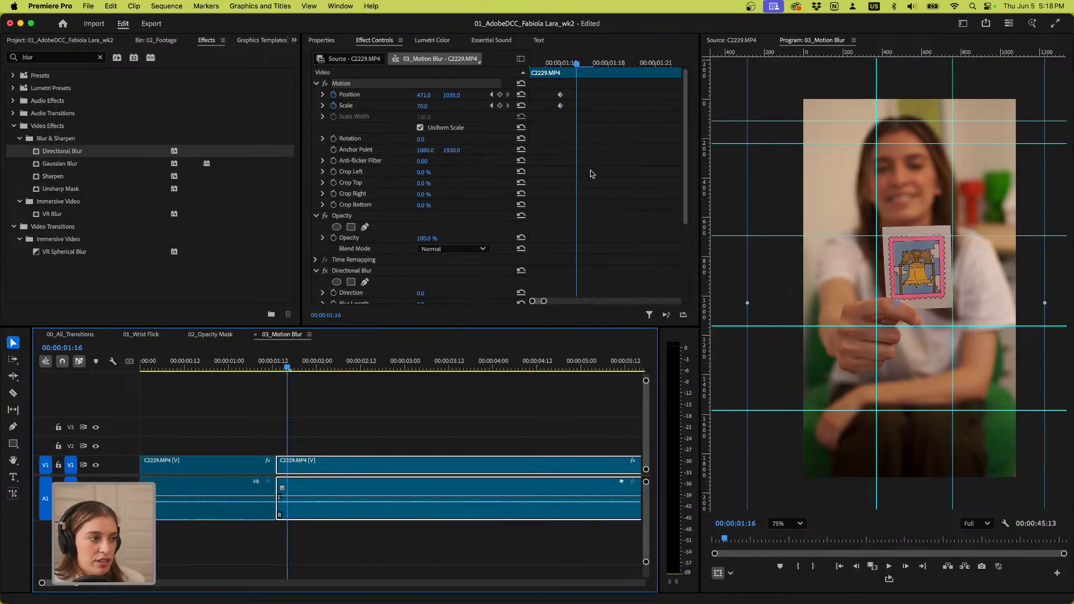
{"action": "left_click_drag", "start_coordinate": [685, 147], "coordinate": [684, 218]}
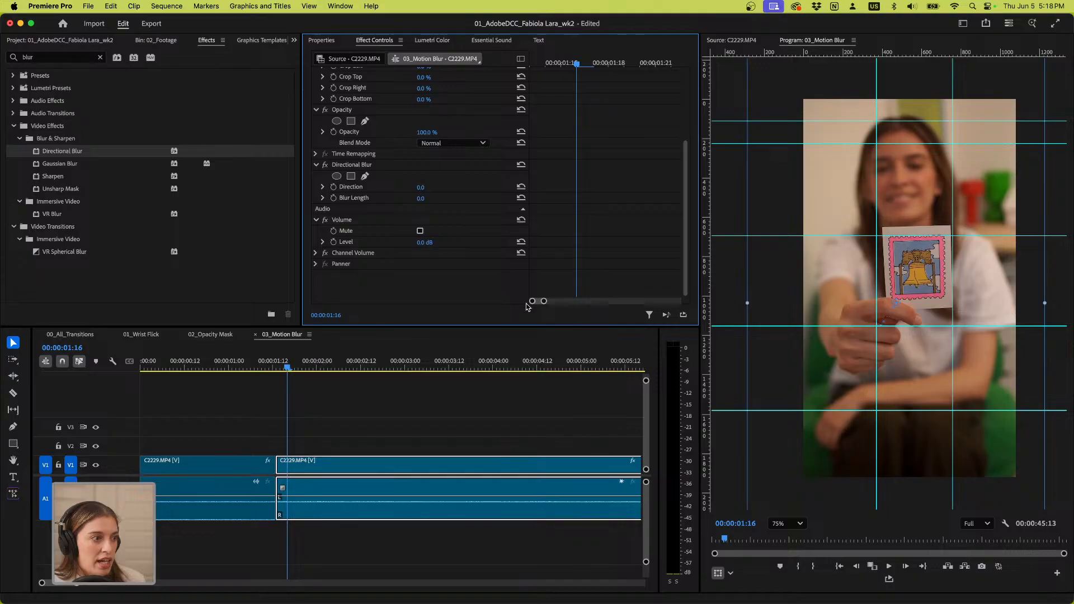
{"action": "left_click_drag", "start_coordinate": [543, 301], "coordinate": [552, 302]}
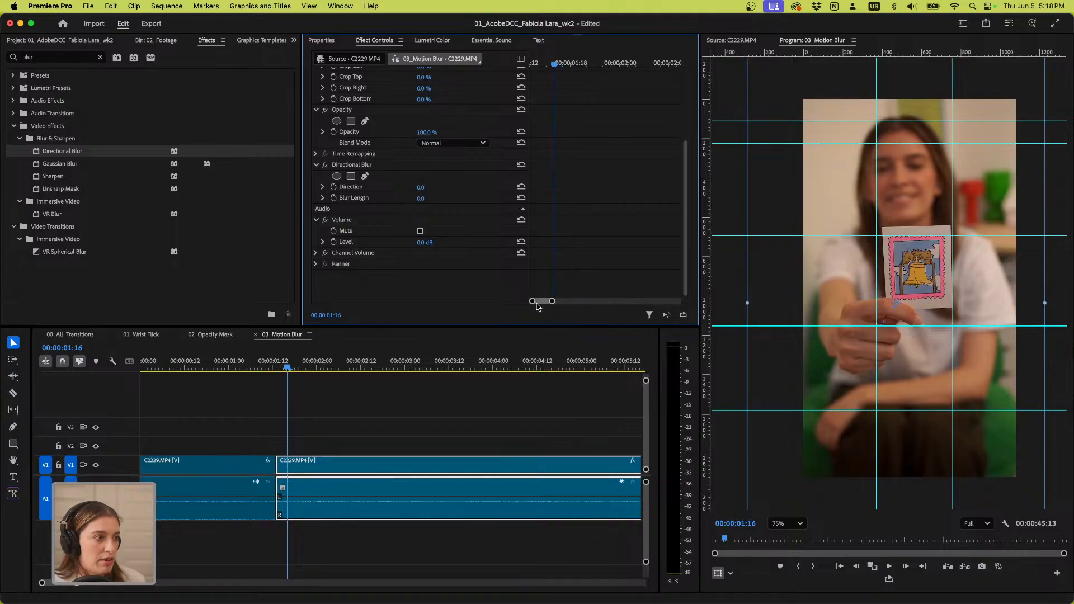
{"action": "left_click_drag", "start_coordinate": [550, 64], "coordinate": [535, 66]}
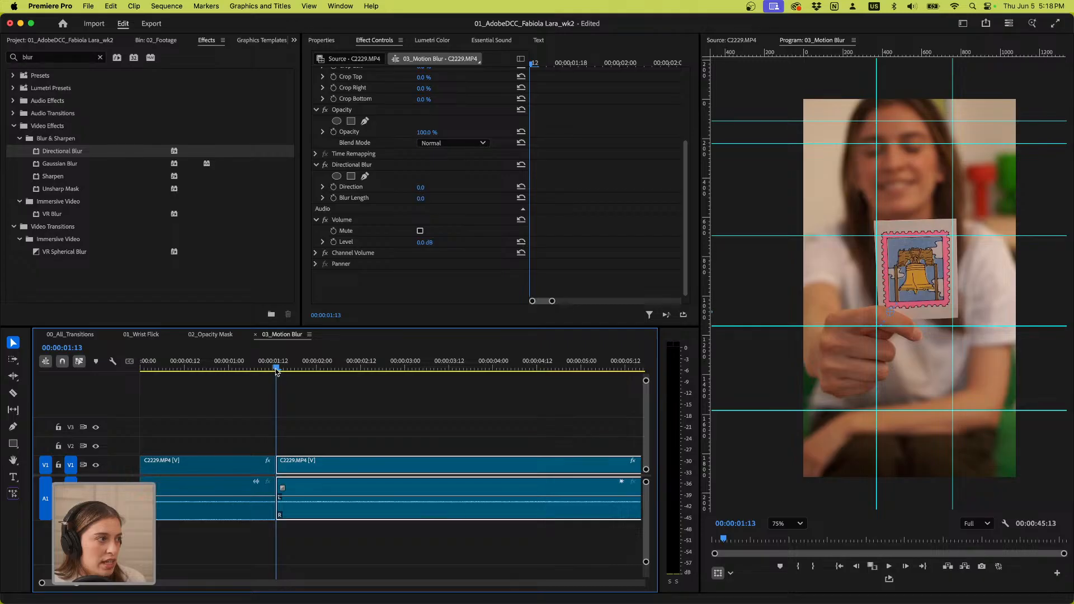
{"action": "left_click_drag", "start_coordinate": [276, 369], "coordinate": [283, 369]}
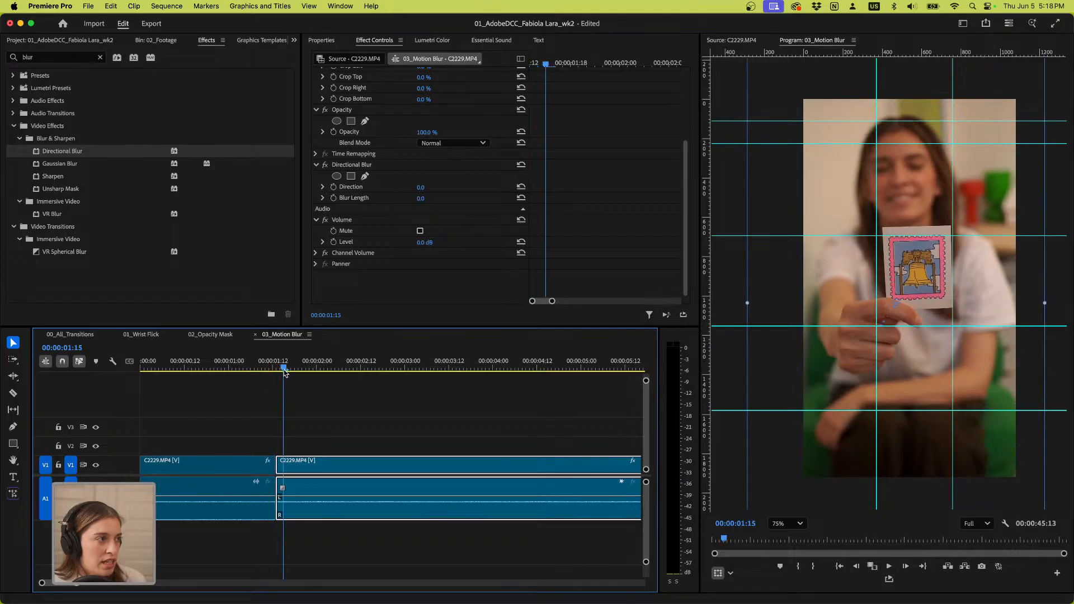
{"action": "left_click", "coordinate": [420, 187]}
{"action": "type", "text": "91"}
{"action": "key", "text": "Tab"}
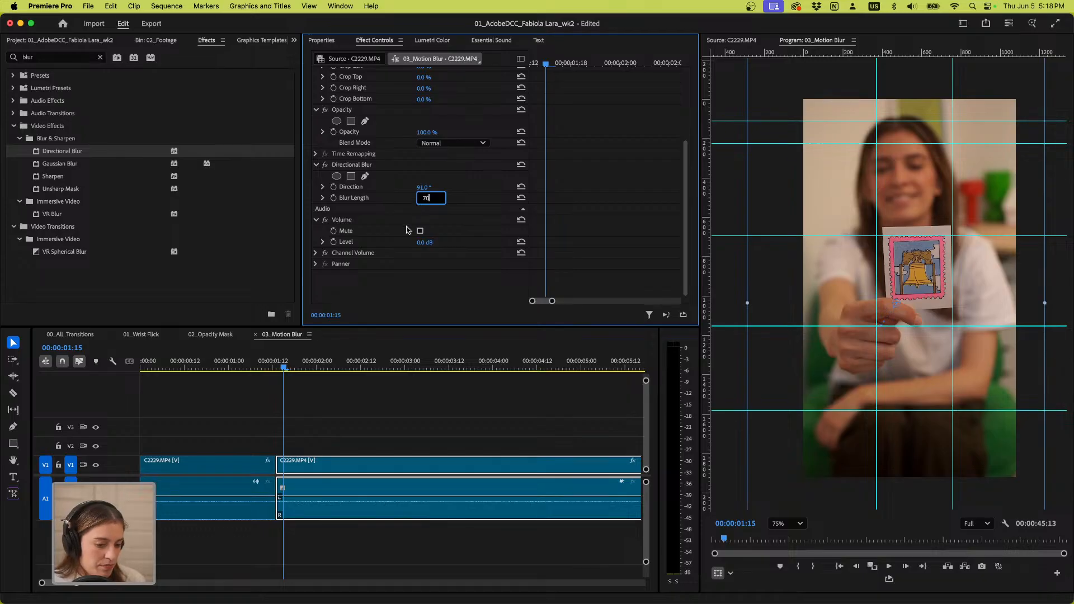
{"action": "type", "text": "70"}
{"action": "key", "text": "Return"}
{"action": "left_click", "coordinate": [333, 198]}
{"action": "left_click", "coordinate": [333, 187]}
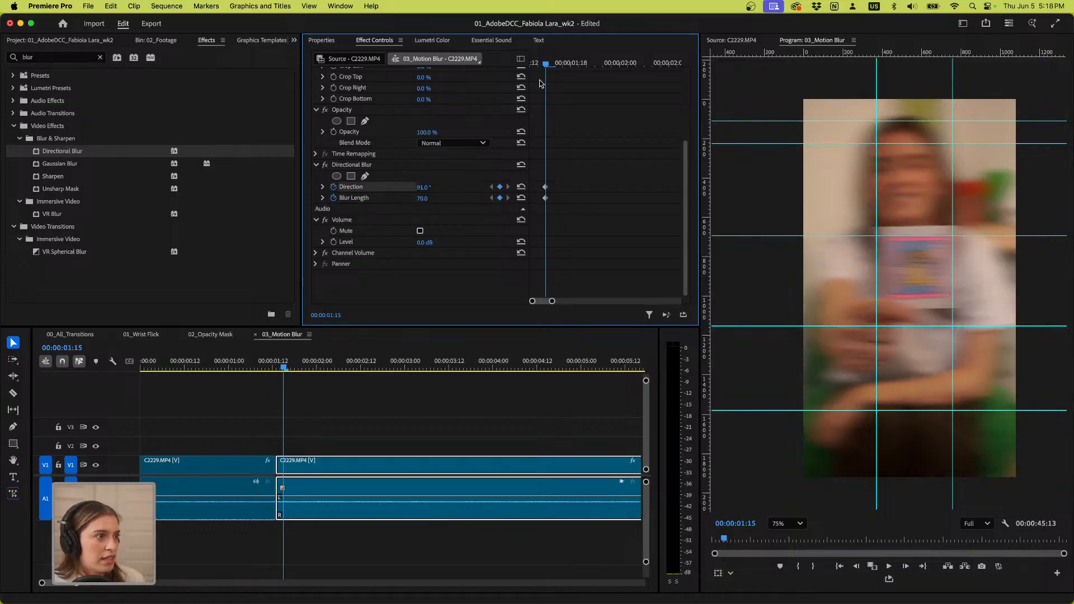
Set the second clip's Directional Blur direction and blur length to 0 at 00:00:01:20
{"action": "left_click_drag", "start_coordinate": [546, 65], "coordinate": [586, 65]}
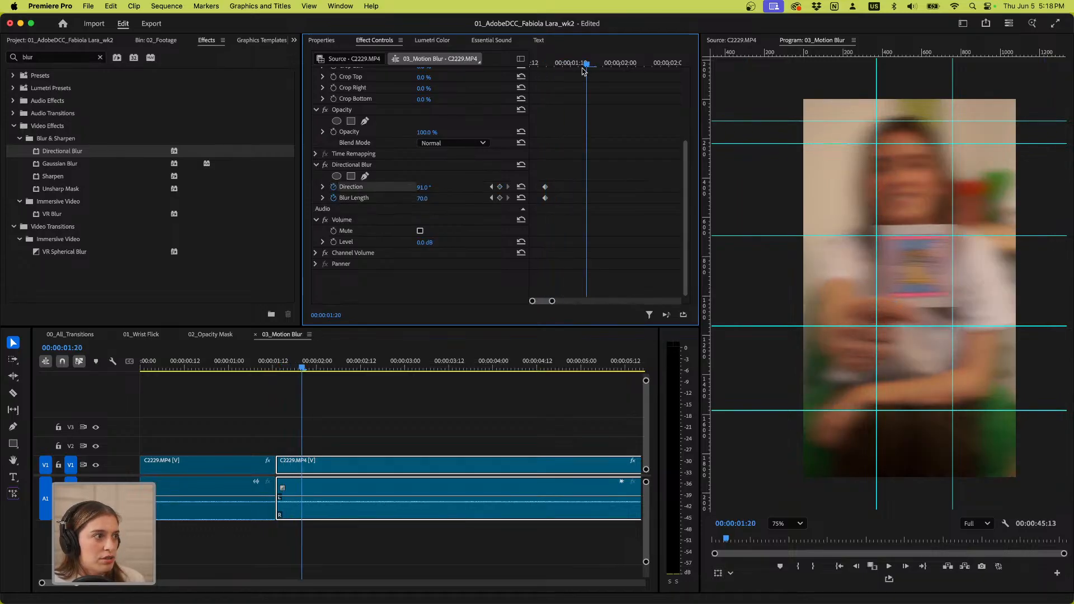
{"action": "left_click", "coordinate": [428, 187]}
{"action": "type", "text": "0"}
{"action": "left_click", "coordinate": [428, 197]}
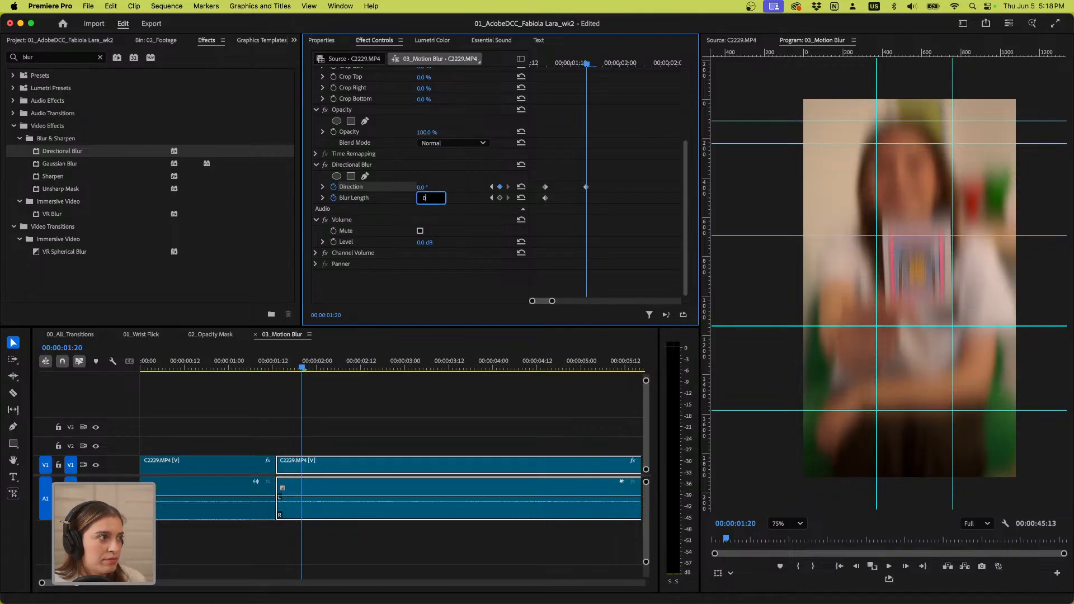
{"action": "type", "text": "0"}
{"action": "key", "text": "Return"}
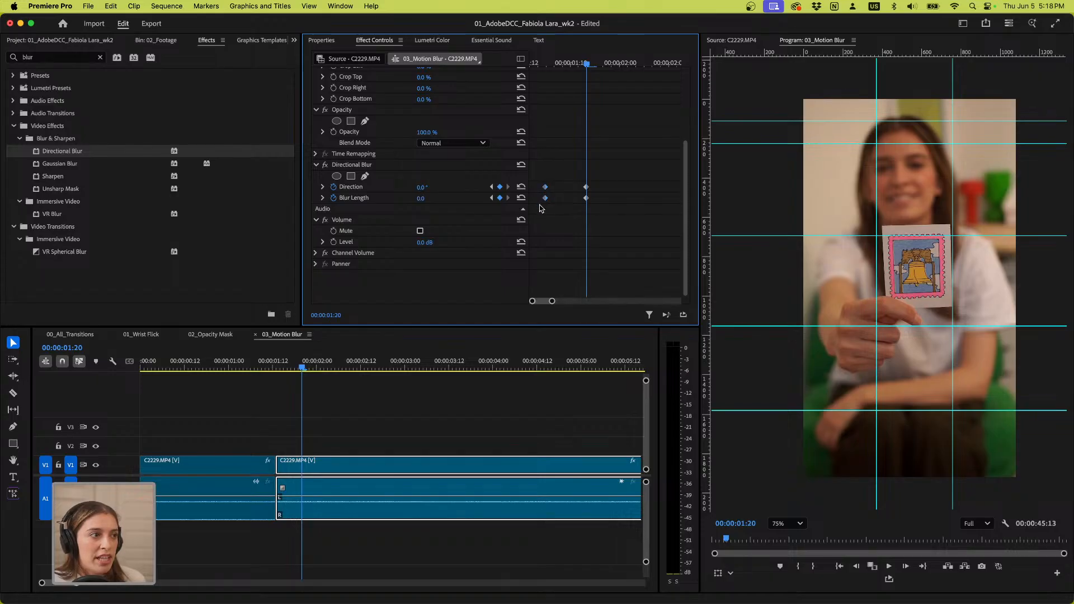
Play back the blur transition across the cut from about 00:00:01:01
{"action": "left_click", "coordinate": [229, 368]}
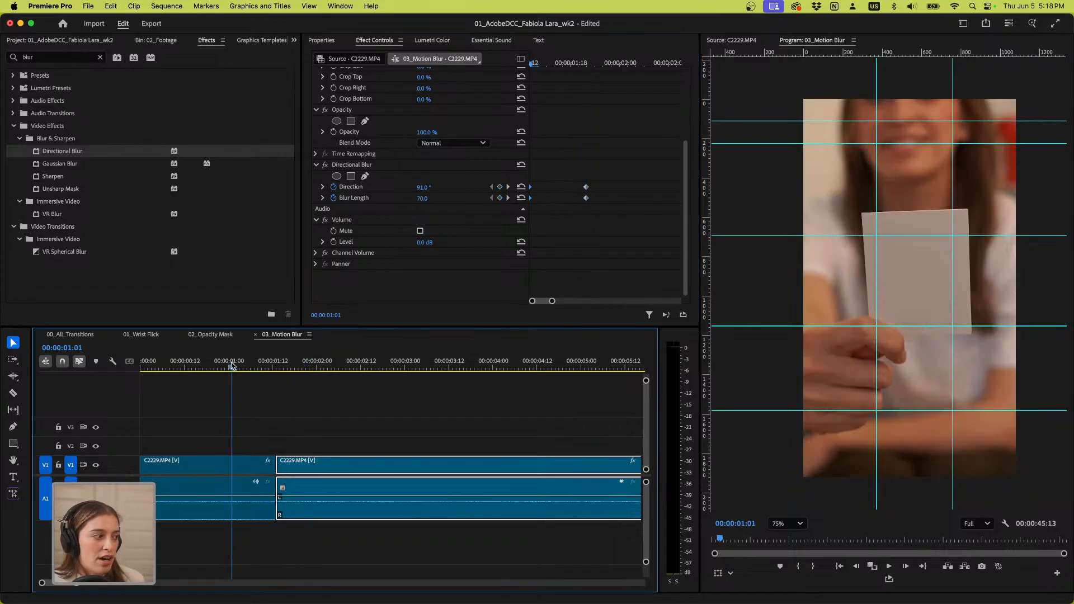
{"action": "key", "text": "space"}
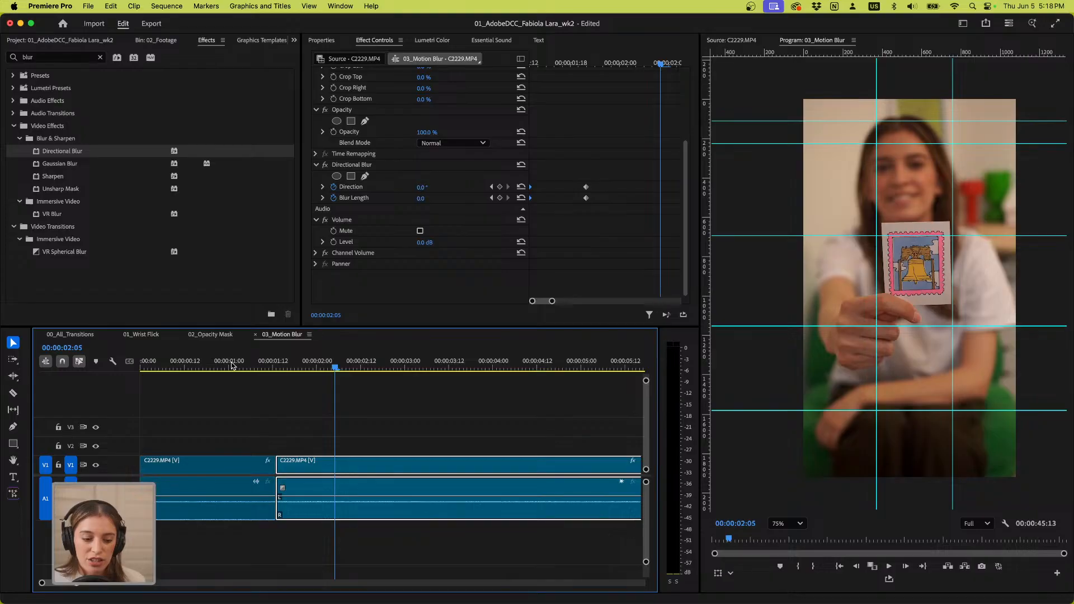